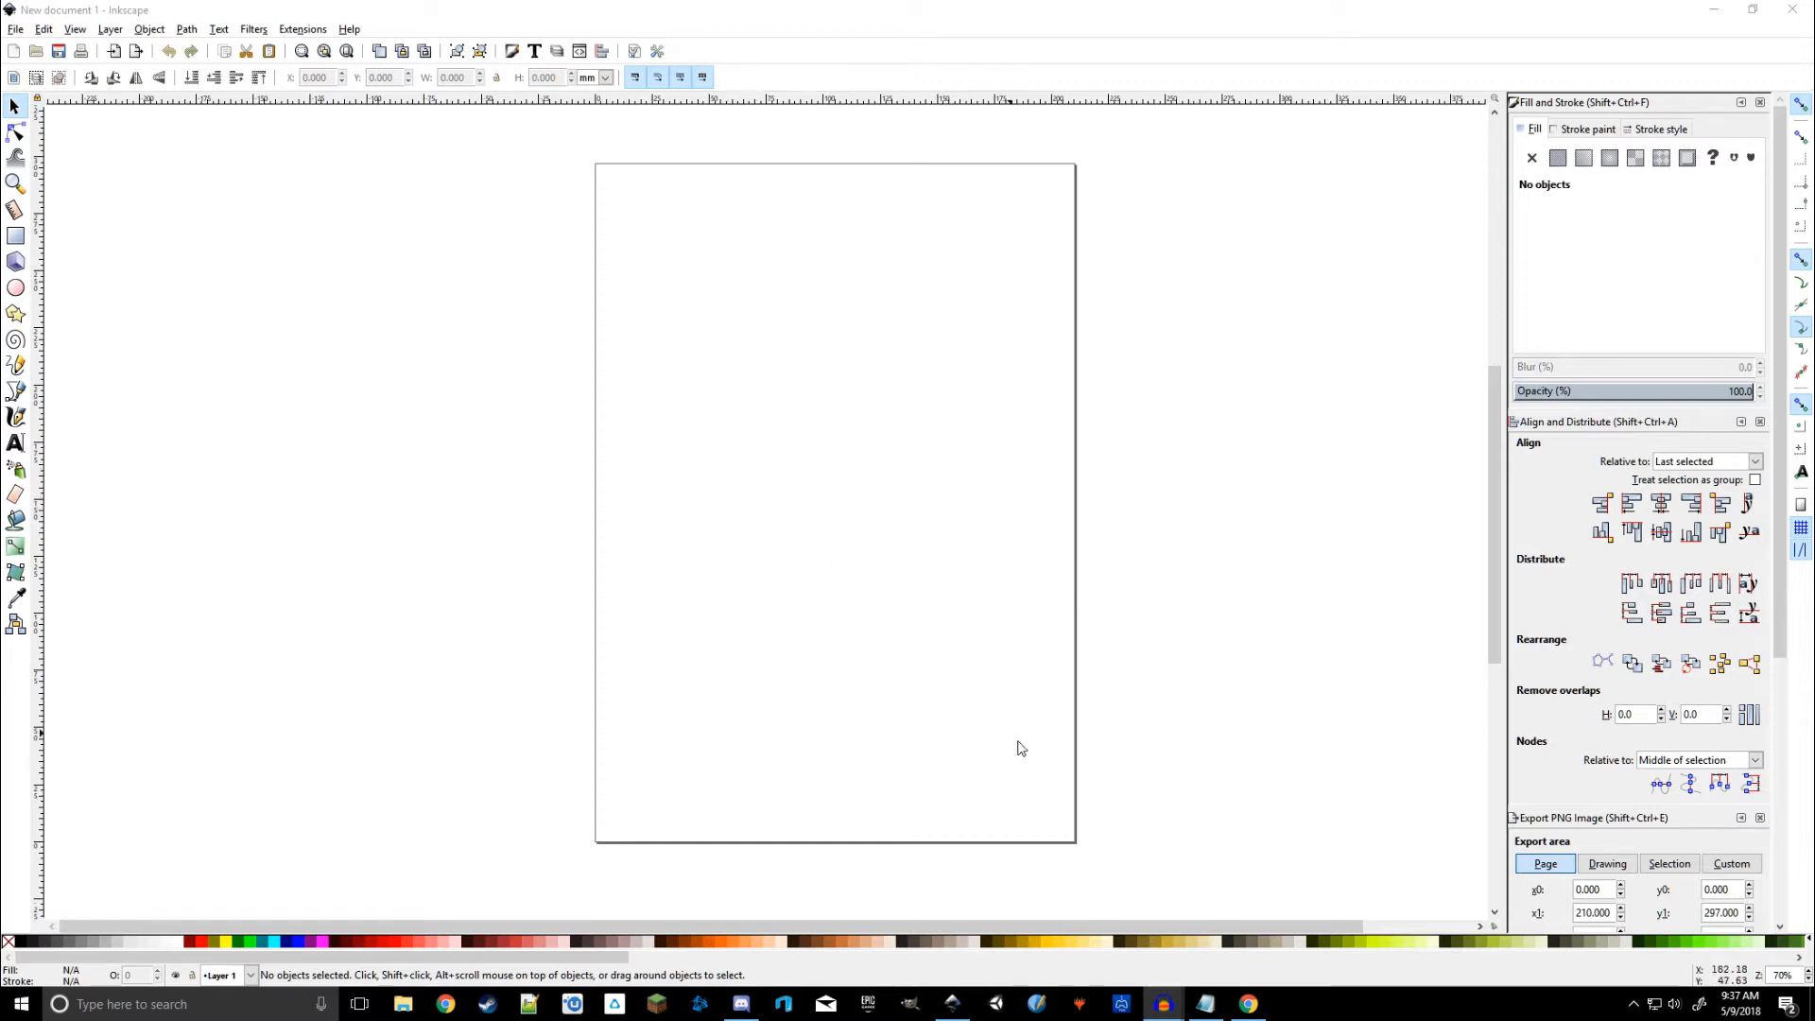
Step: Search Chrome for 'dimensions of a playing card' and open the Quora result
{"action": "left_click", "coordinate": [1248, 1004]}
{"action": "left_click", "coordinate": [196, 12]}
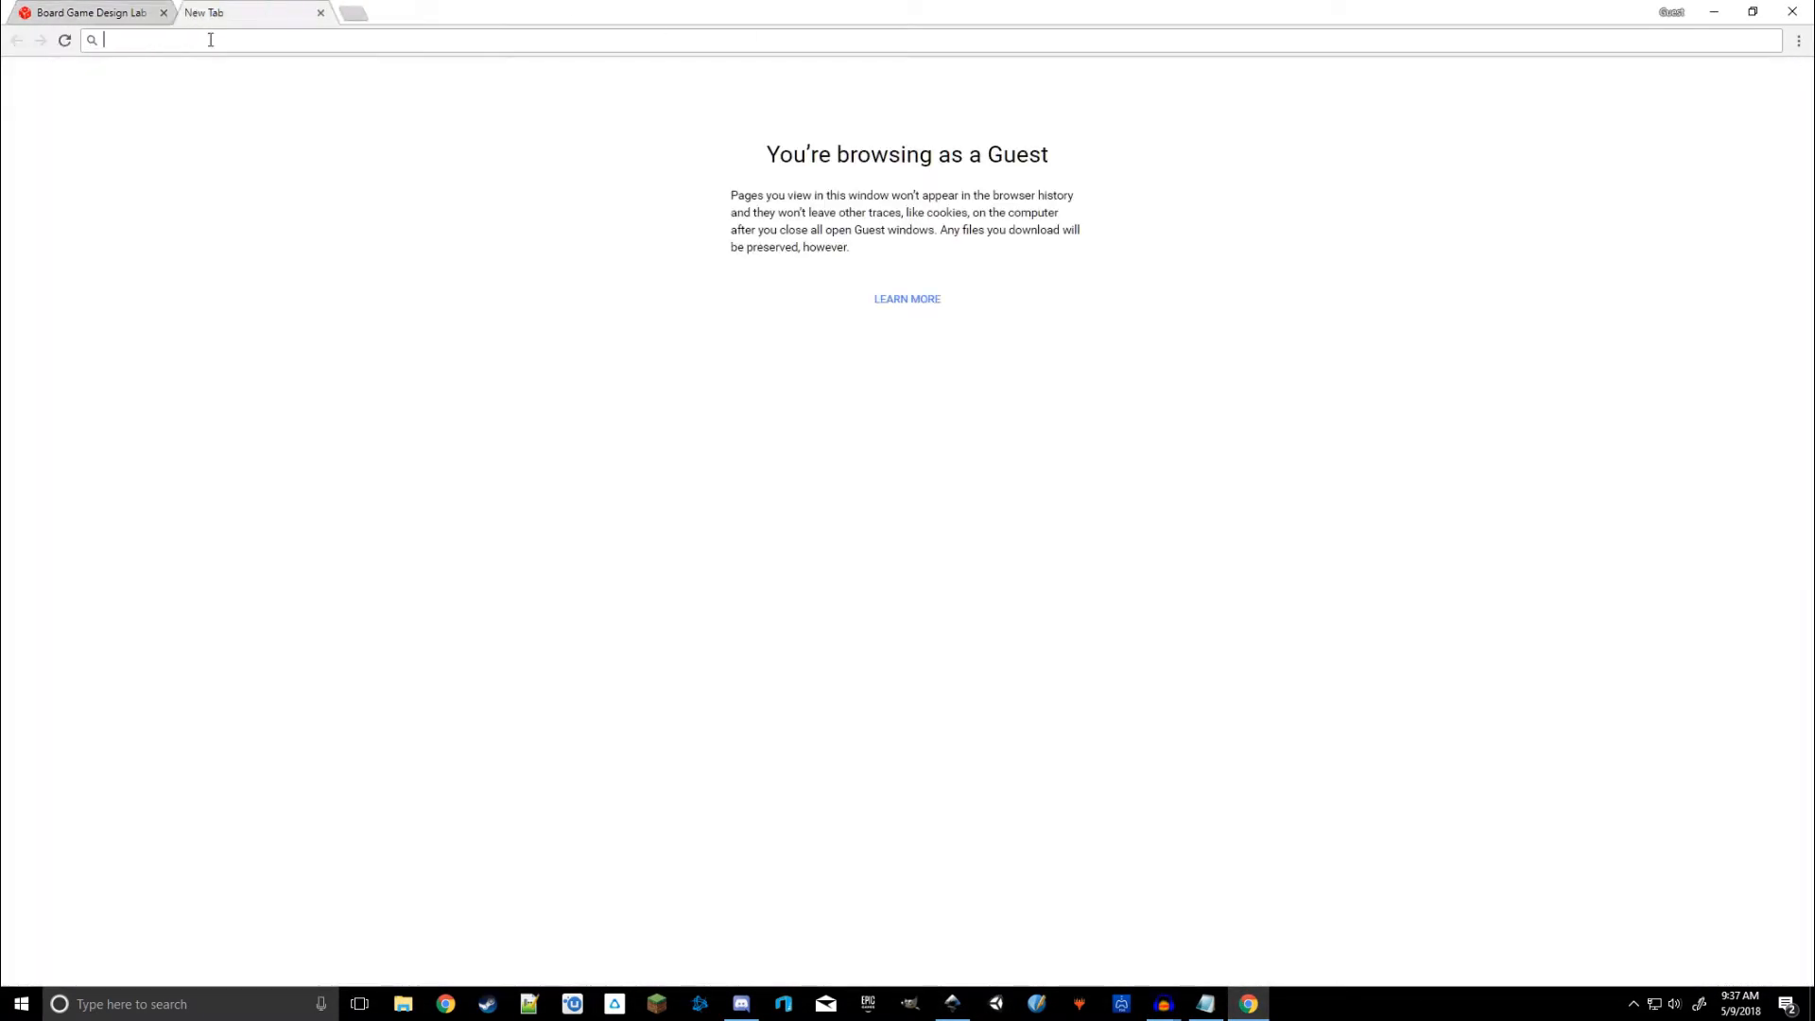
{"action": "type", "text": "d"}
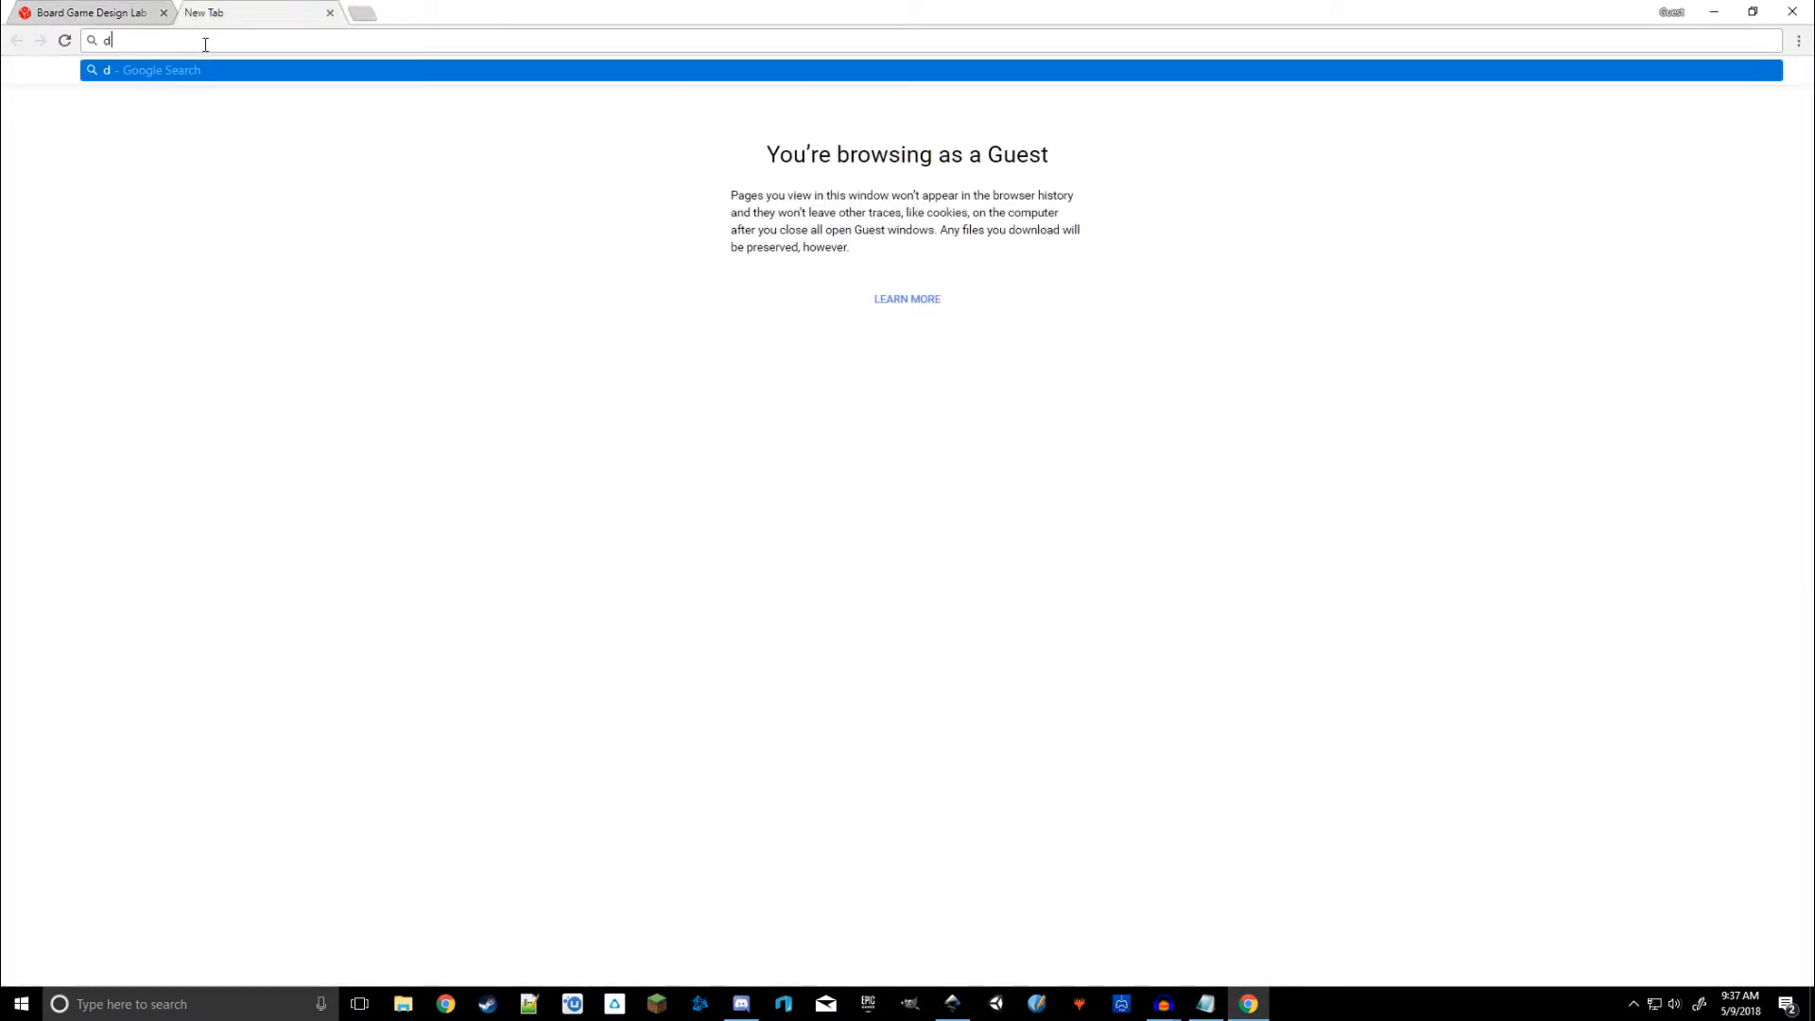
{"action": "type", "text": "imension"}
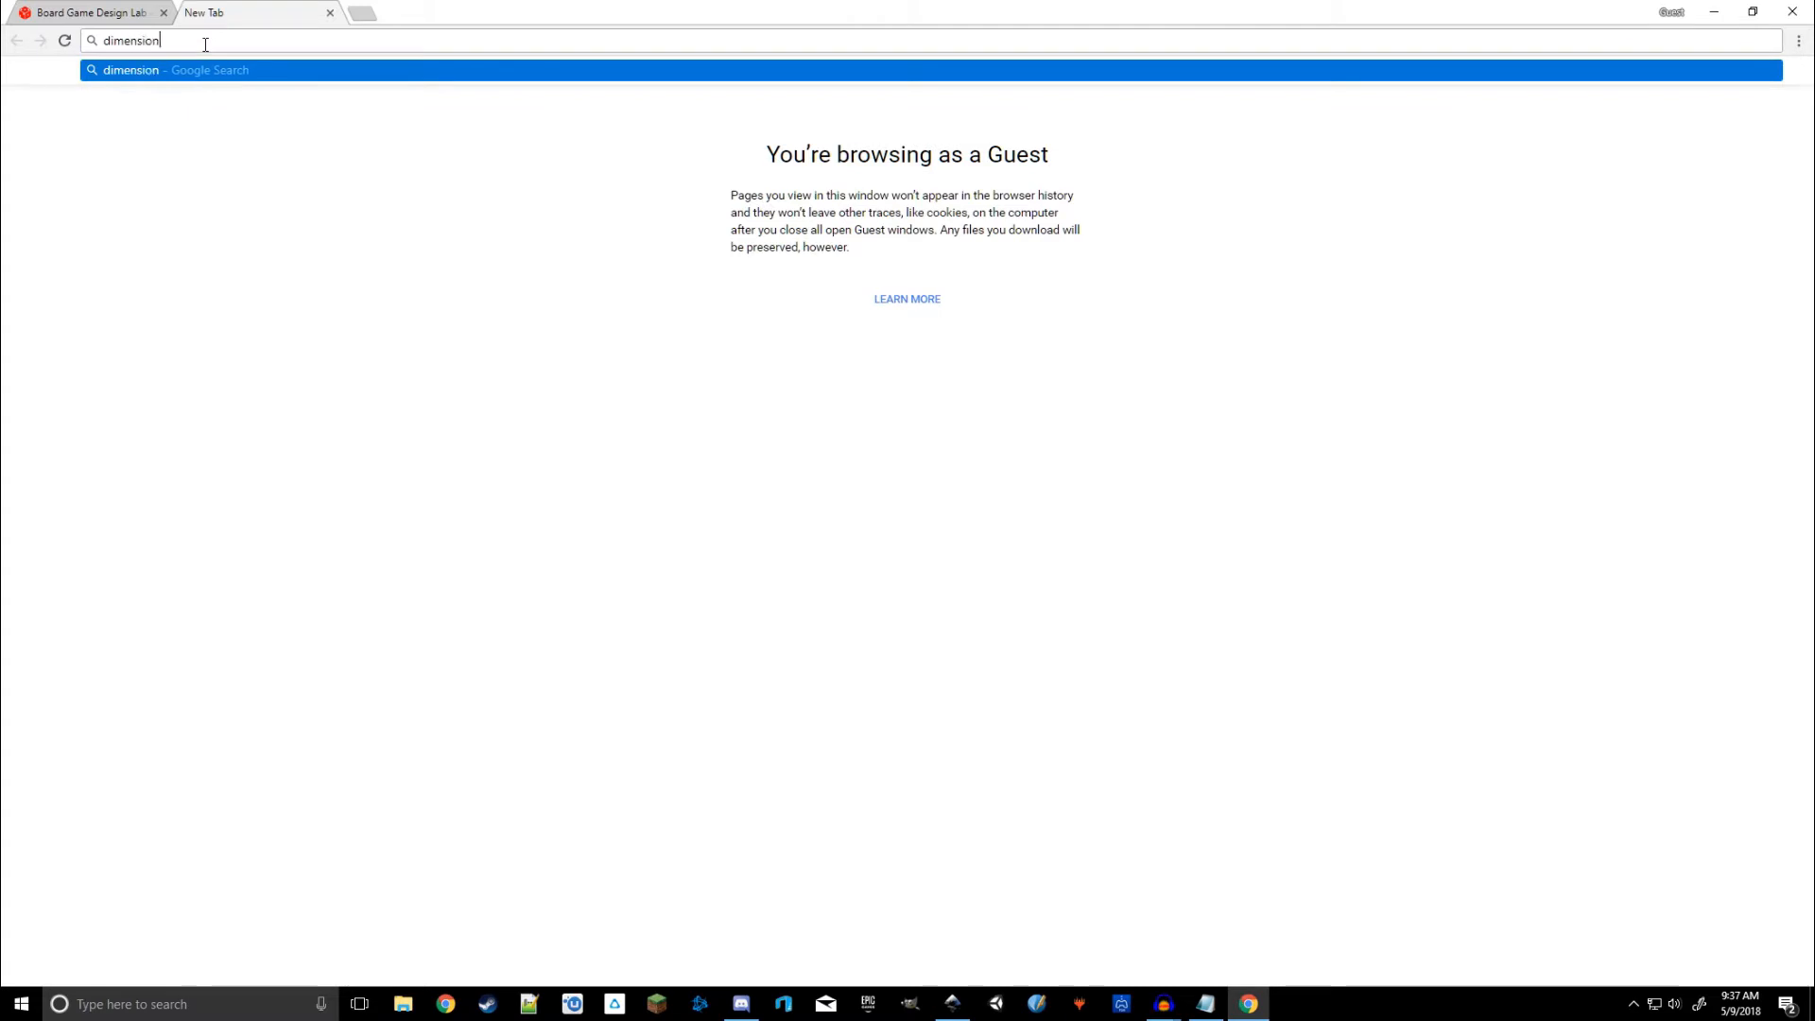
{"action": "type", "text": "s of a playing car"}
{"action": "type", "text": "d"}
{"action": "key", "text": "Return"}
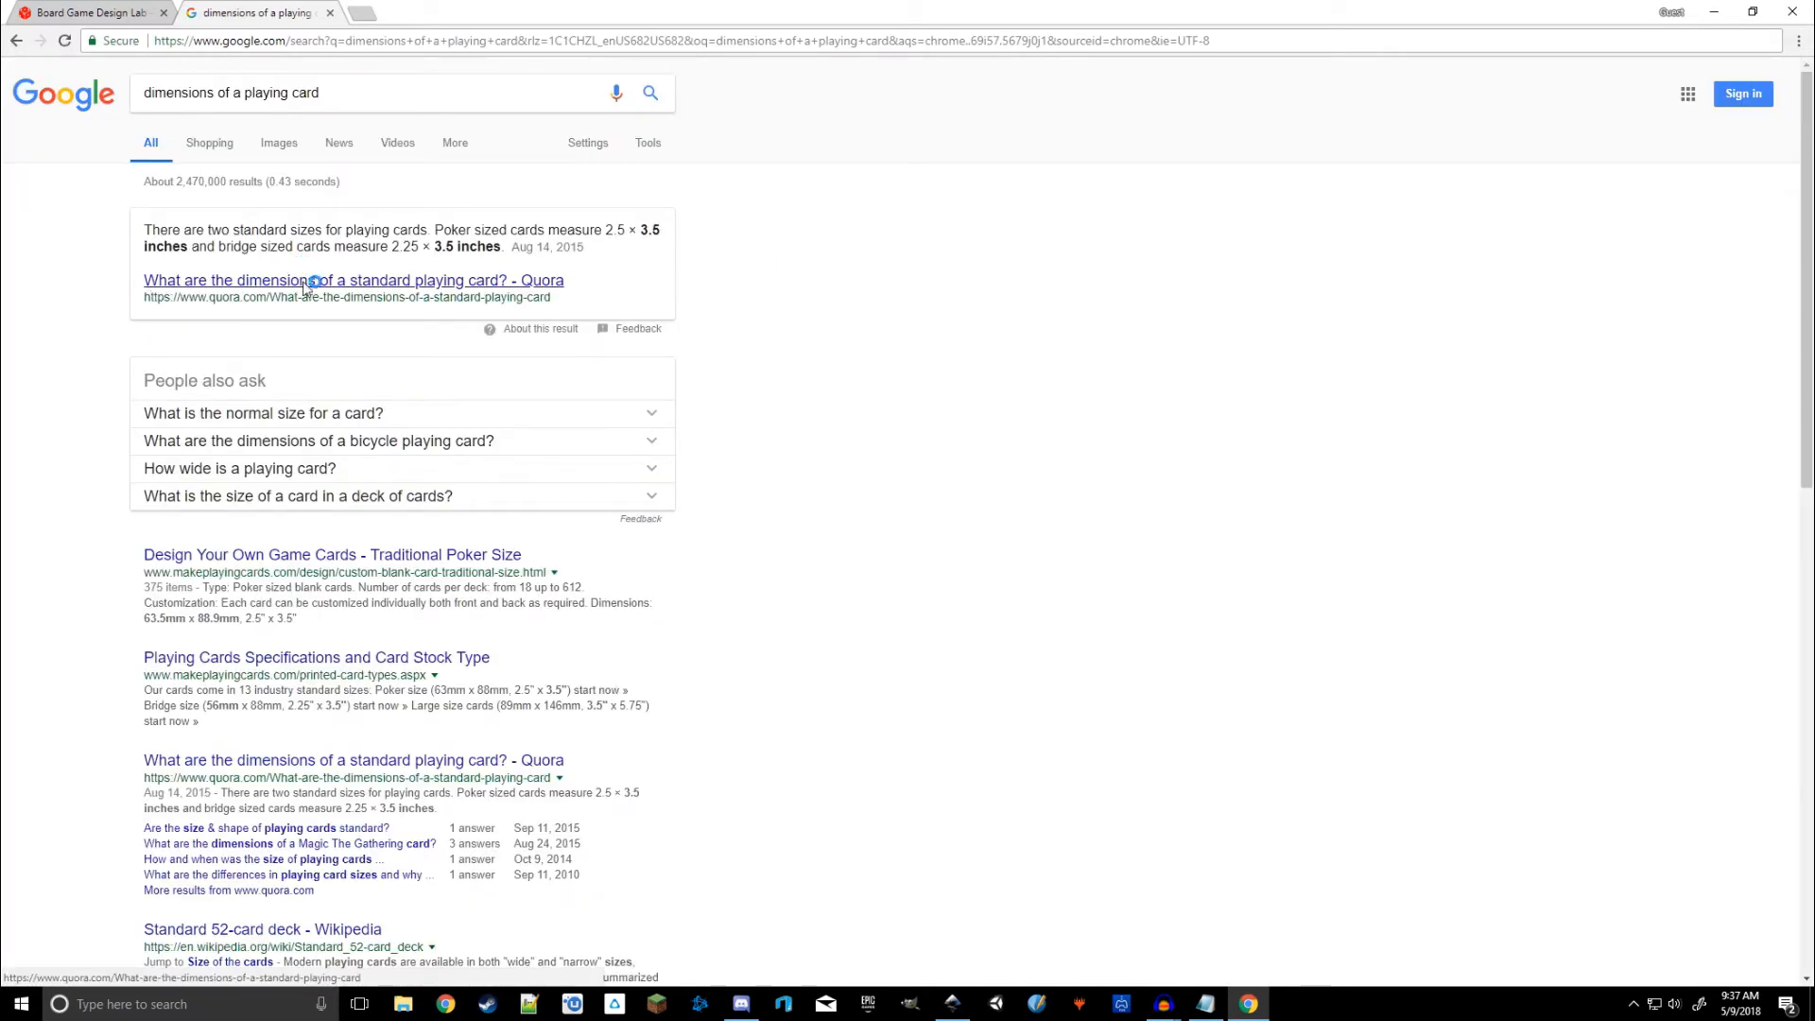
{"action": "left_click", "coordinate": [506, 289]}
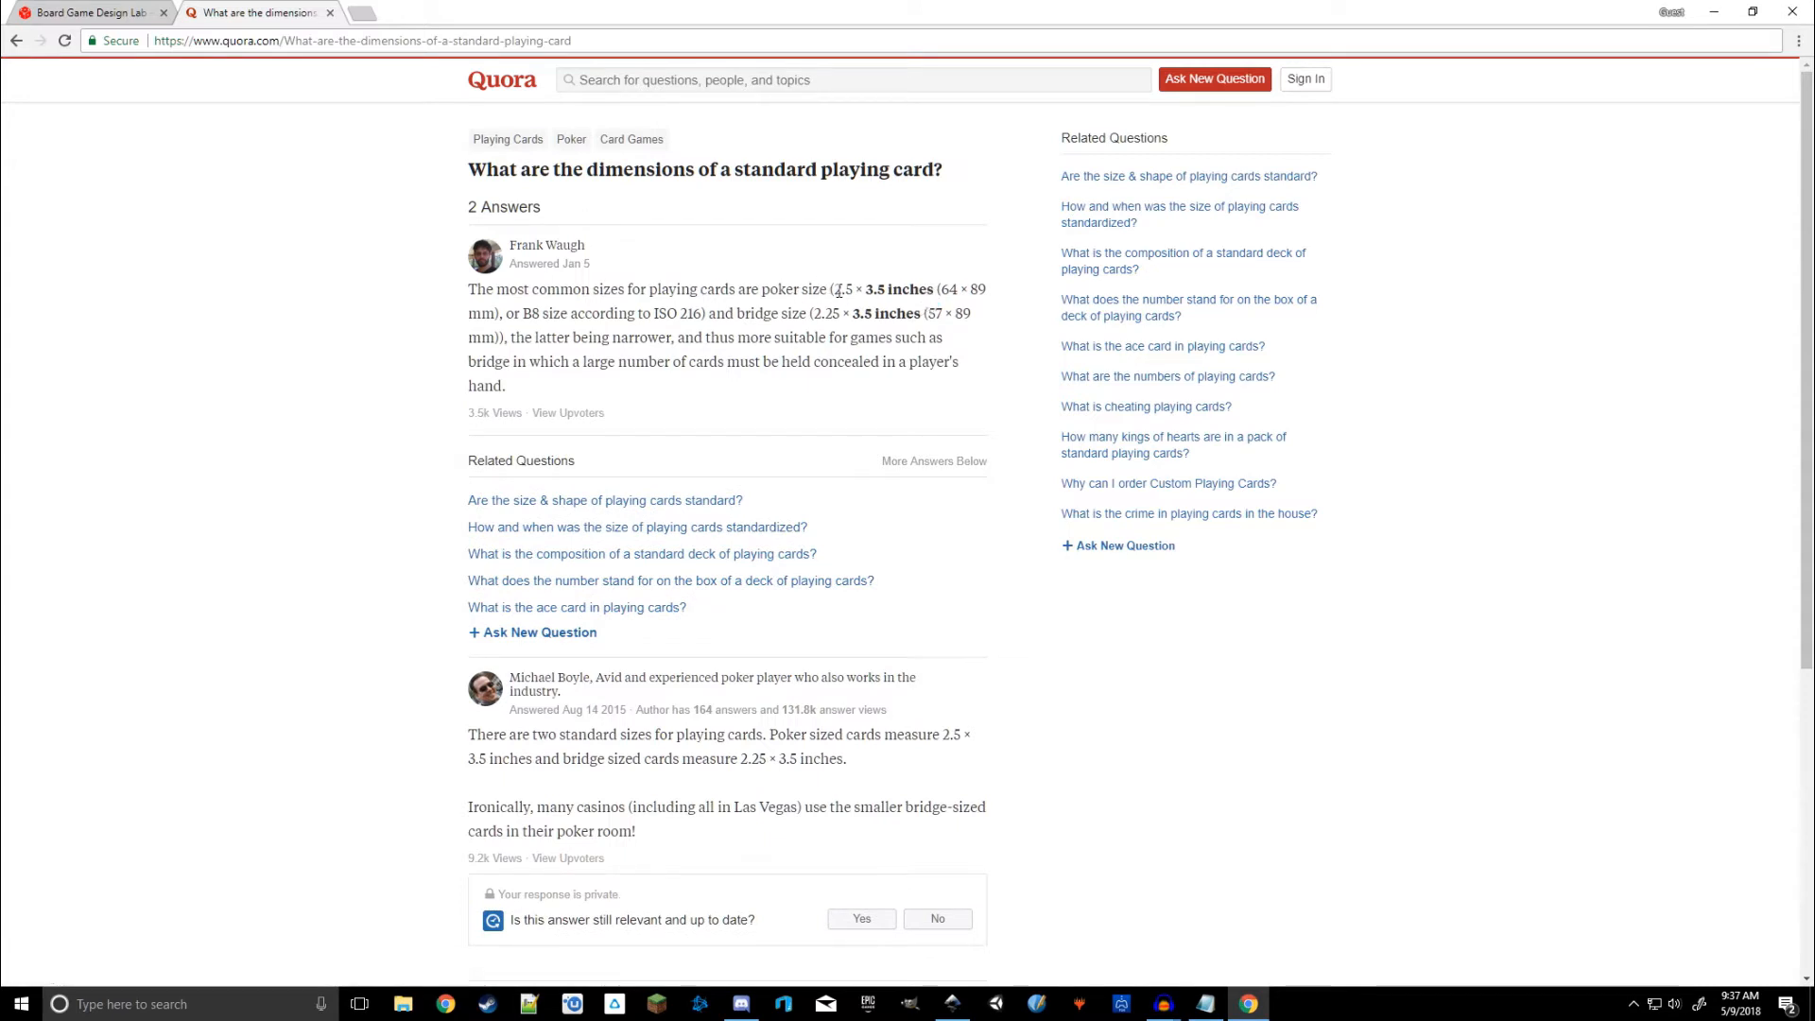
Step: Highlight the poker size in inches and the 64 × 89 mm and 57 × 89 mm sizes
{"action": "left_click_drag", "start_coordinate": [837, 291], "coordinate": [936, 294]}
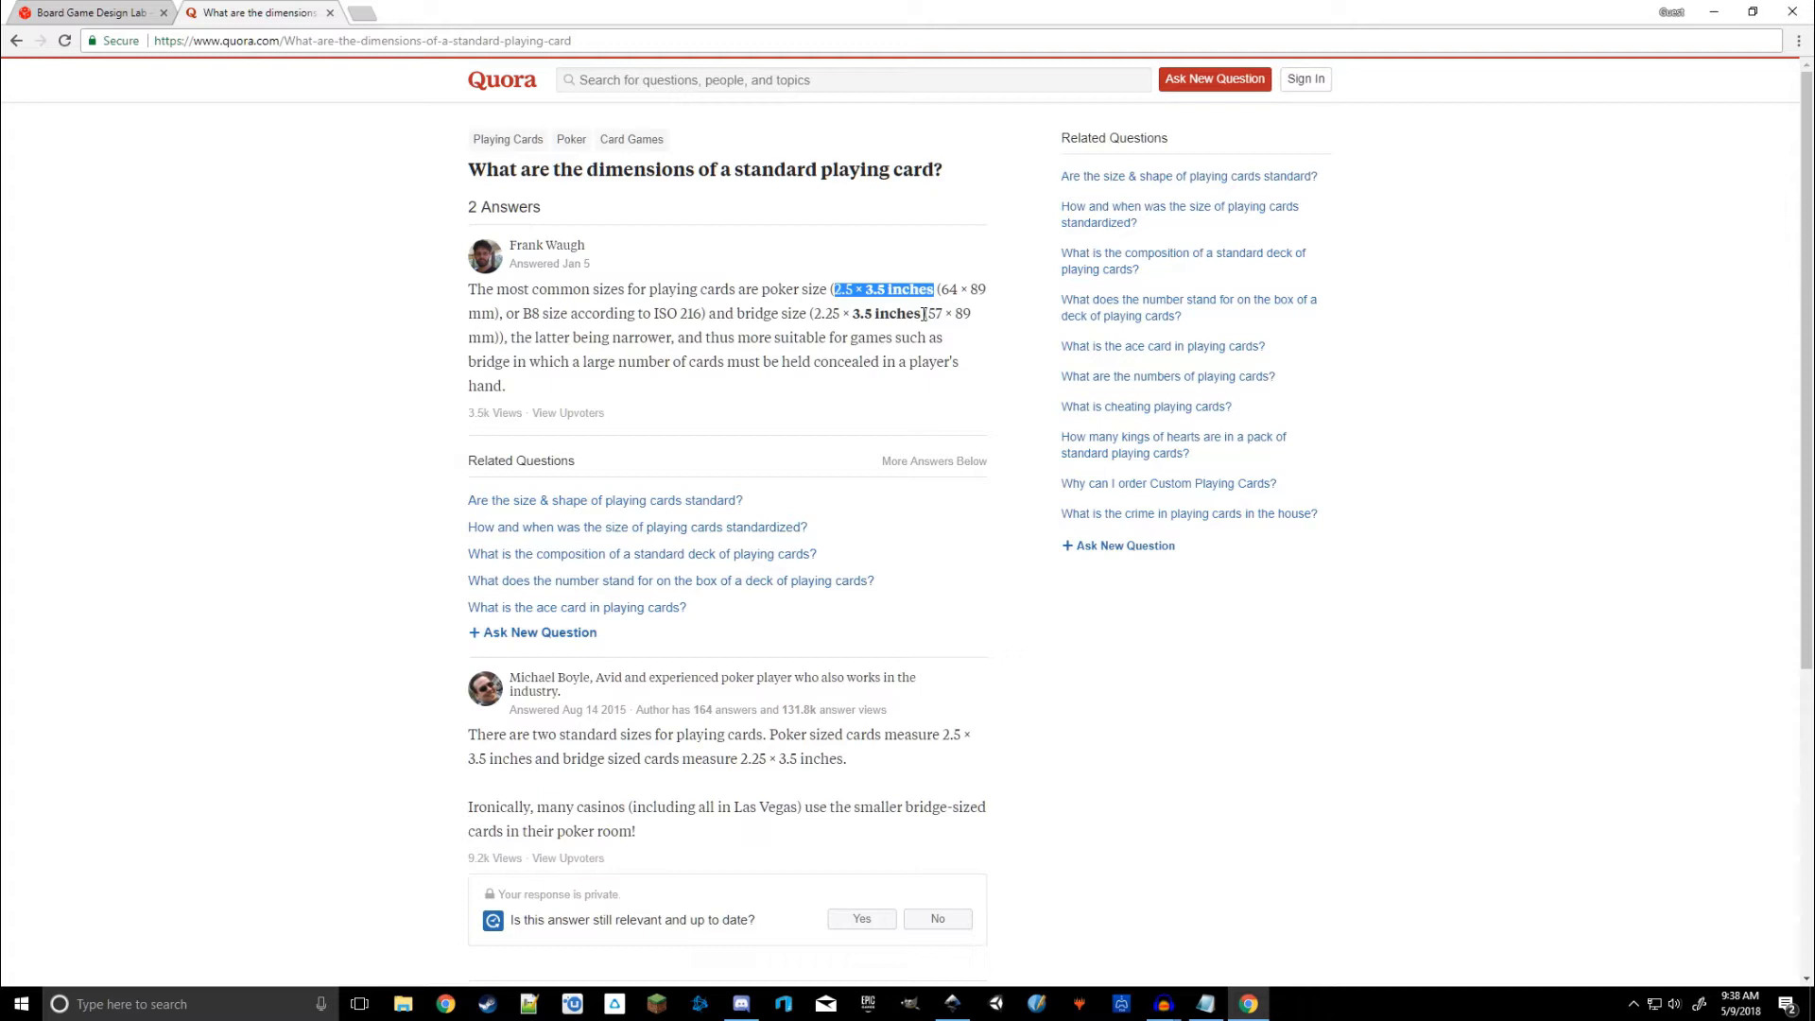
{"action": "left_click_drag", "start_coordinate": [939, 290], "coordinate": [495, 314]}
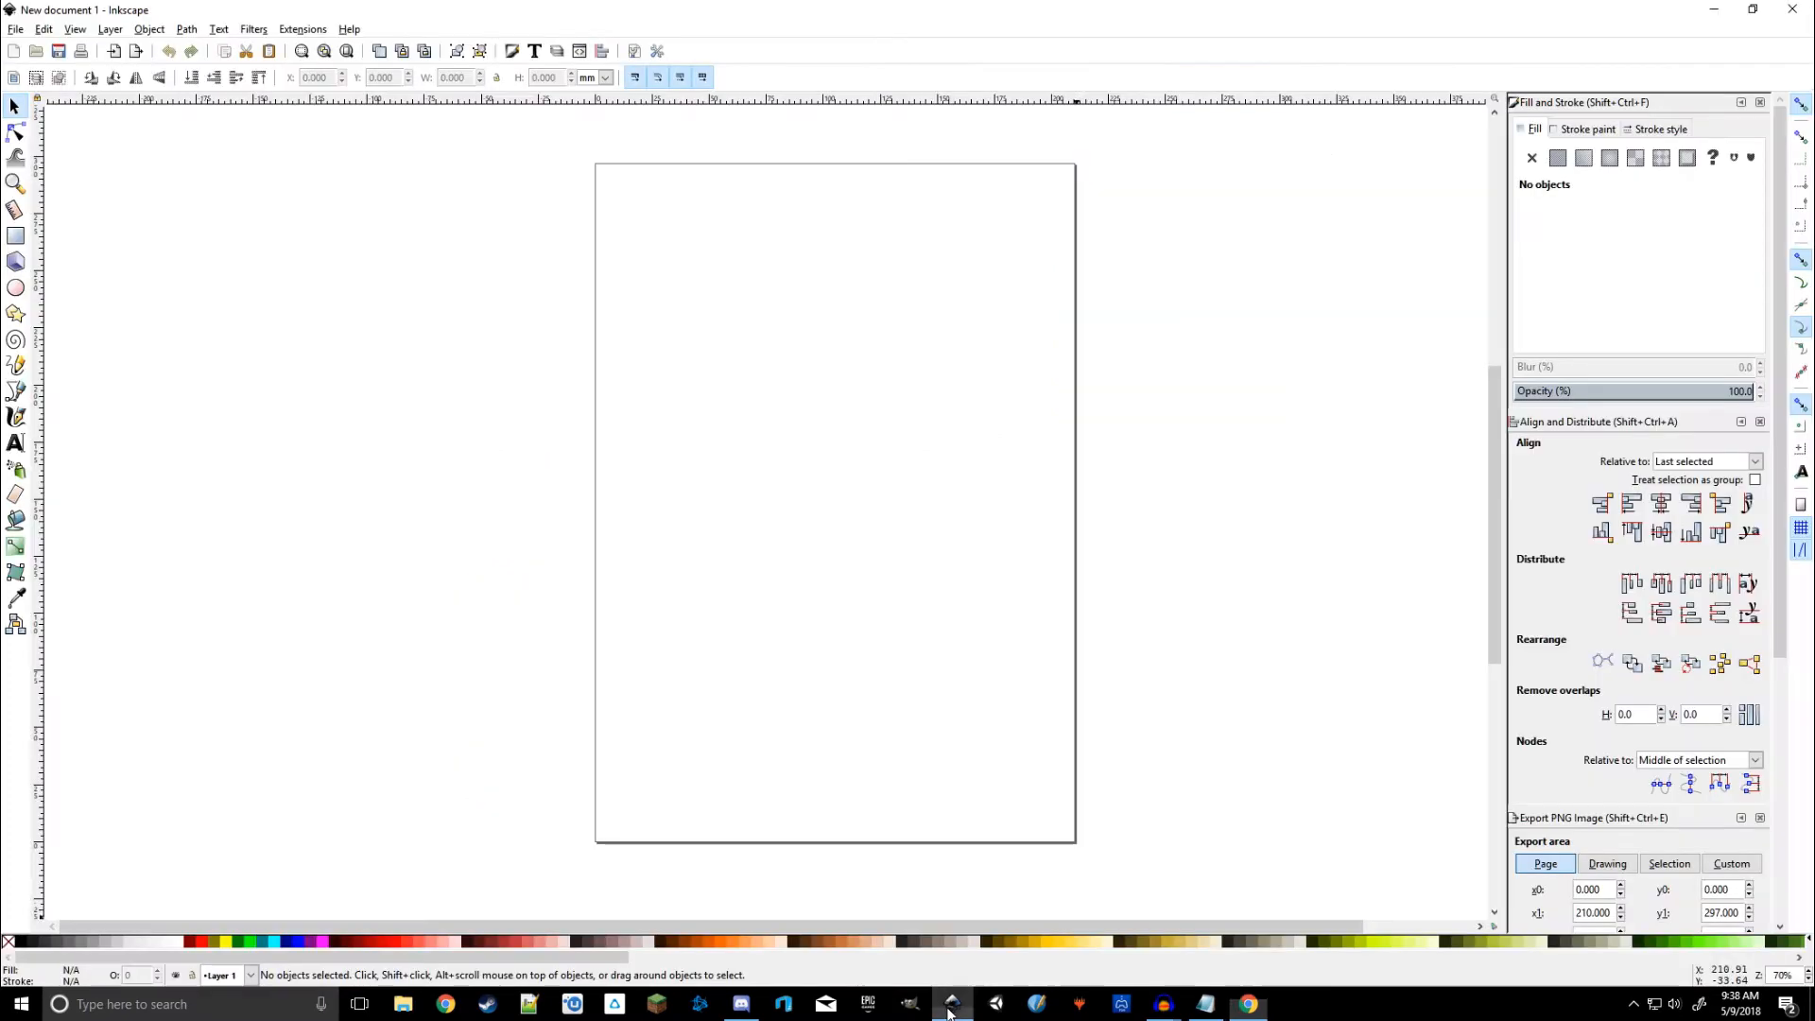
Step: Back in Inkscape, draw a rectangle in the upper middle of the page, keeping units in mm
{"action": "left_click", "coordinate": [952, 1003]}
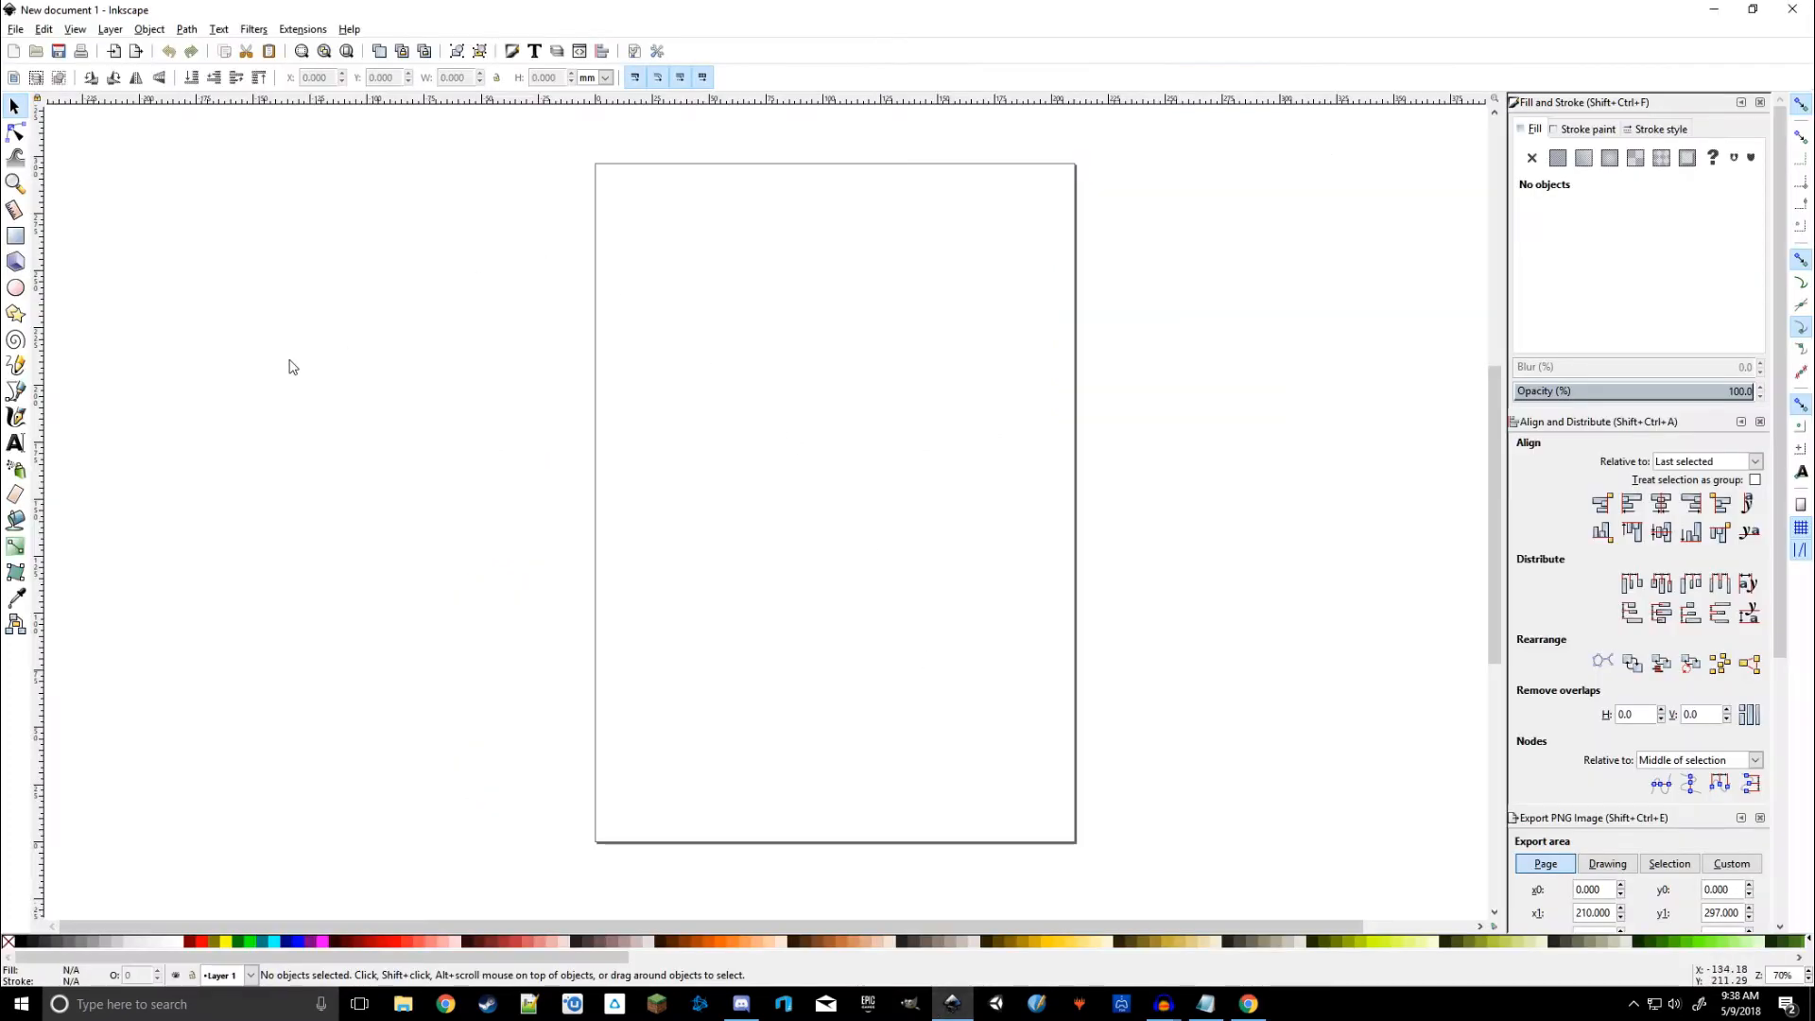
{"action": "left_click", "coordinate": [15, 242]}
{"action": "left_click_drag", "start_coordinate": [710, 313], "coordinate": [893, 557]}
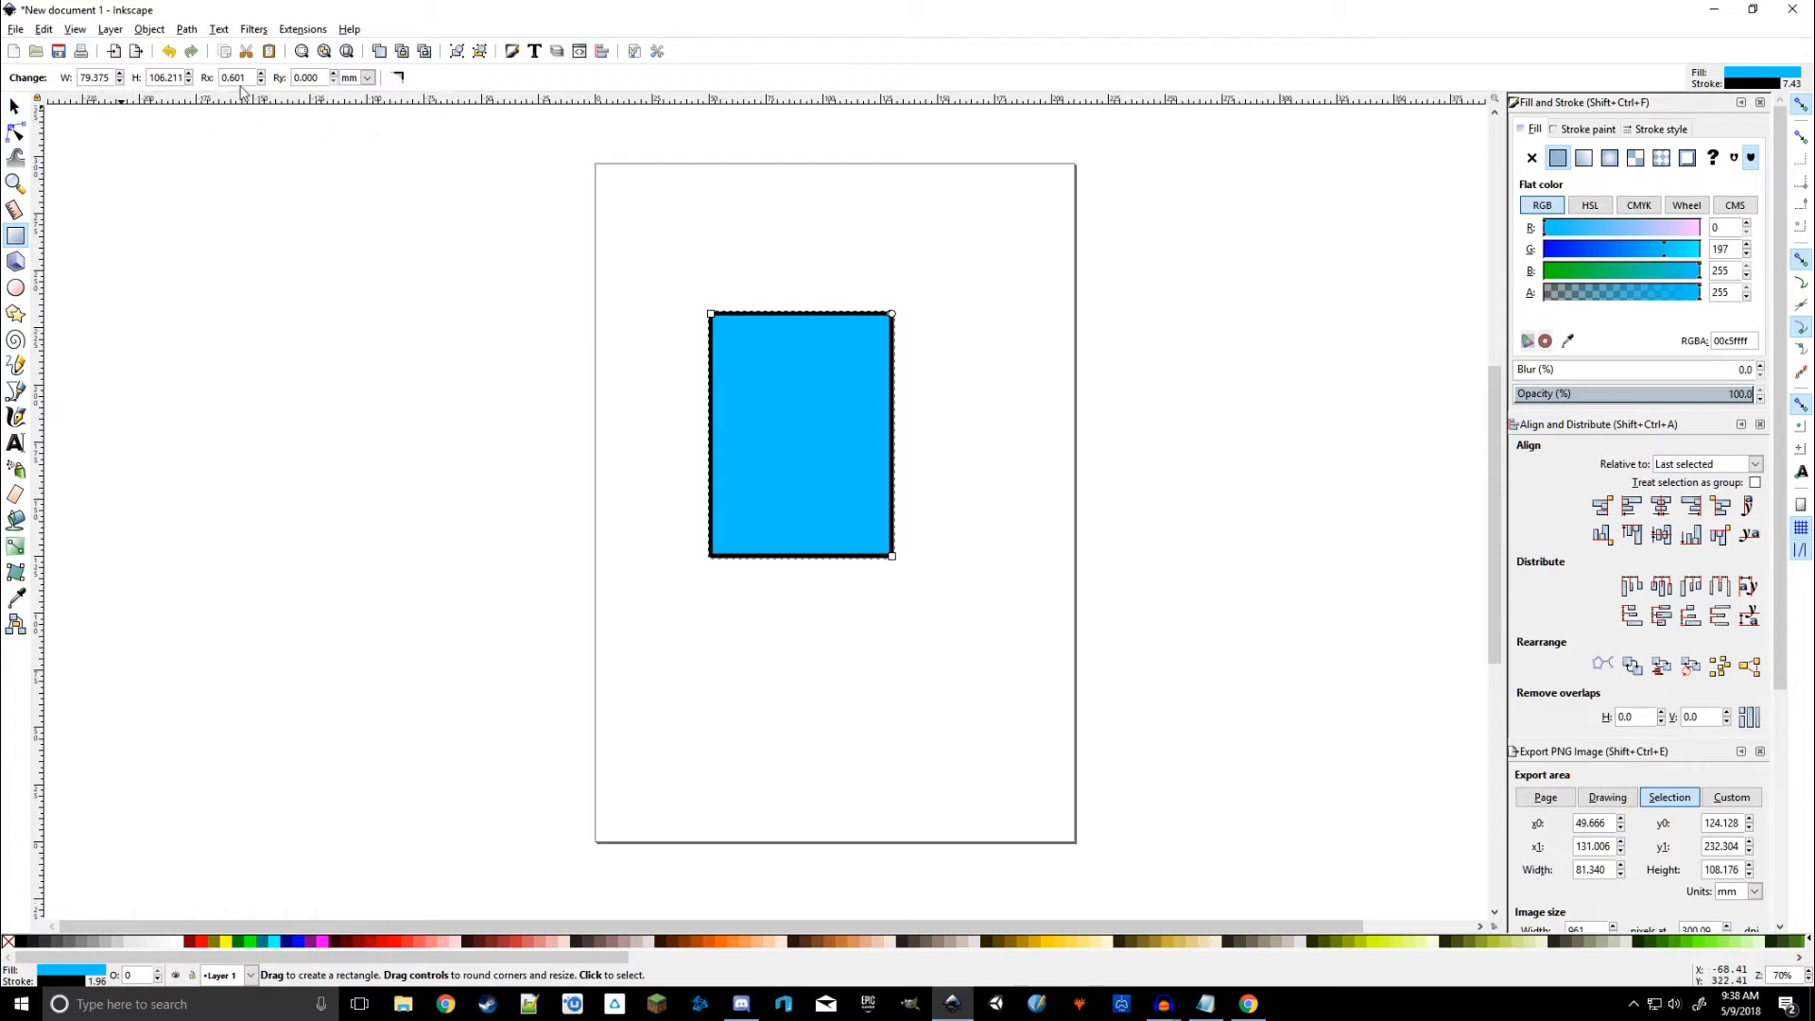
{"action": "left_click", "coordinate": [367, 78]}
{"action": "left_click", "coordinate": [367, 79]}
{"action": "left_click", "coordinate": [367, 81]}
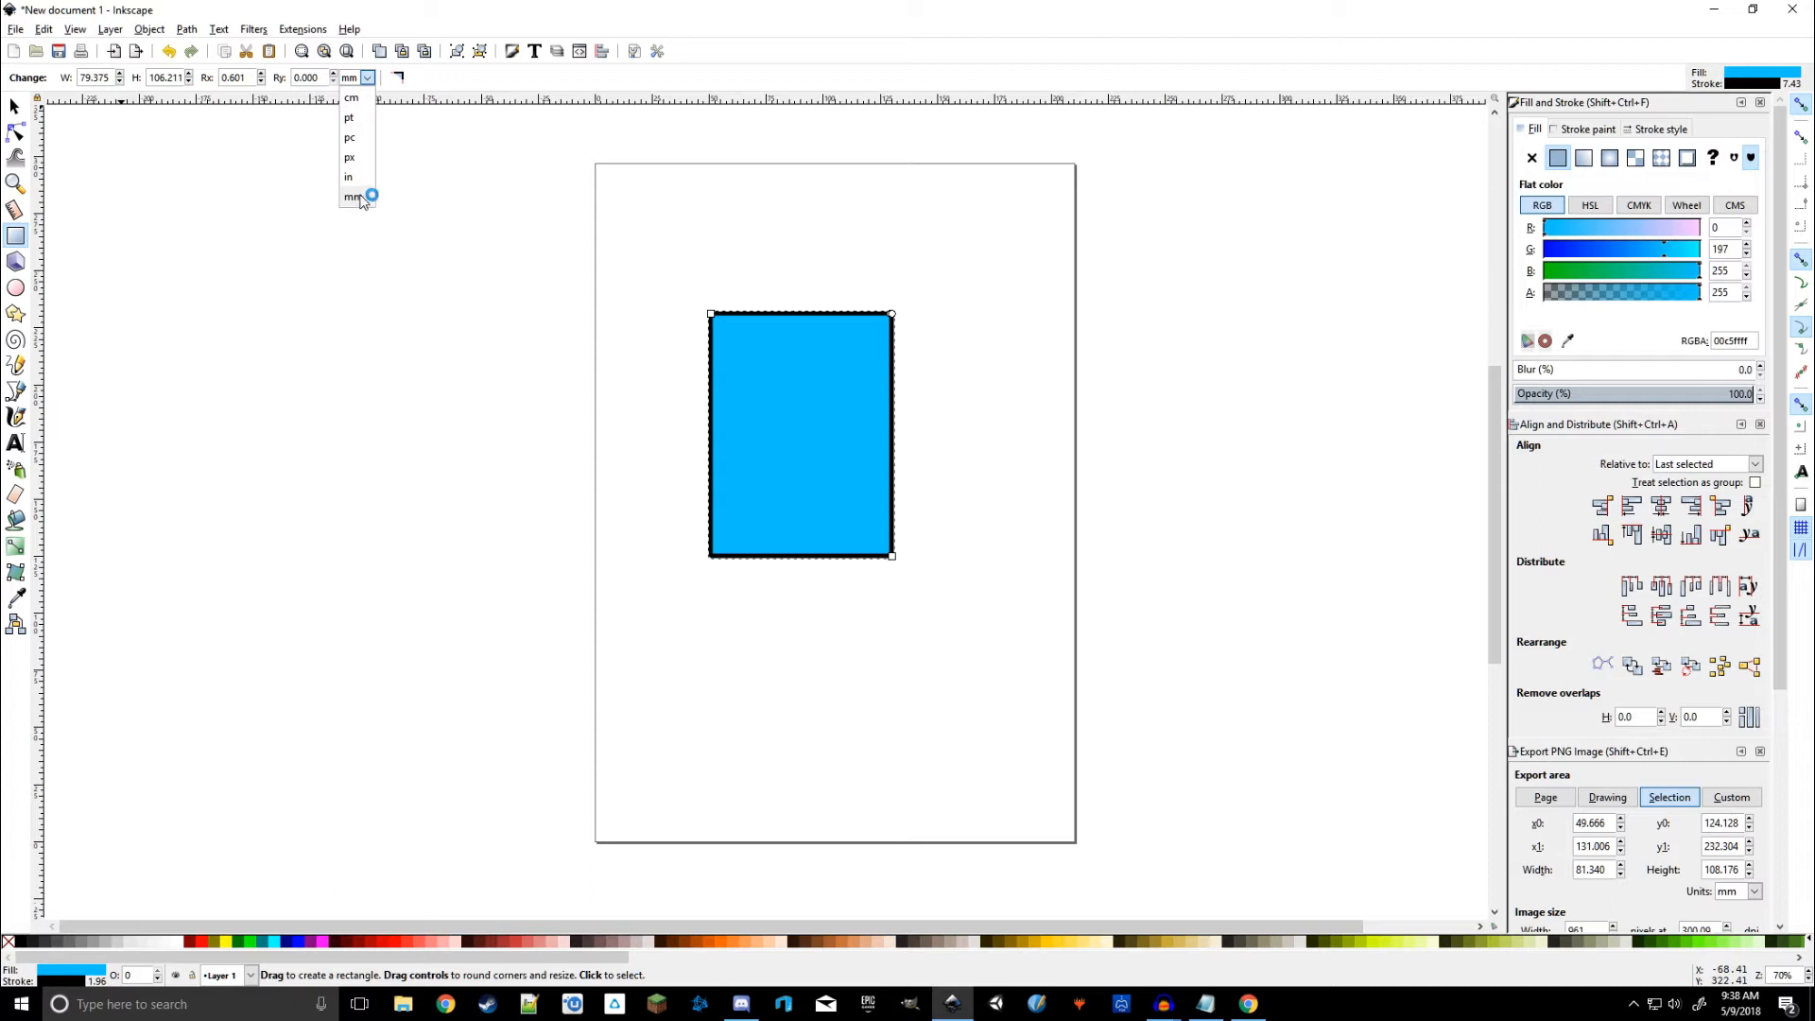
{"action": "left_click", "coordinate": [360, 207]}
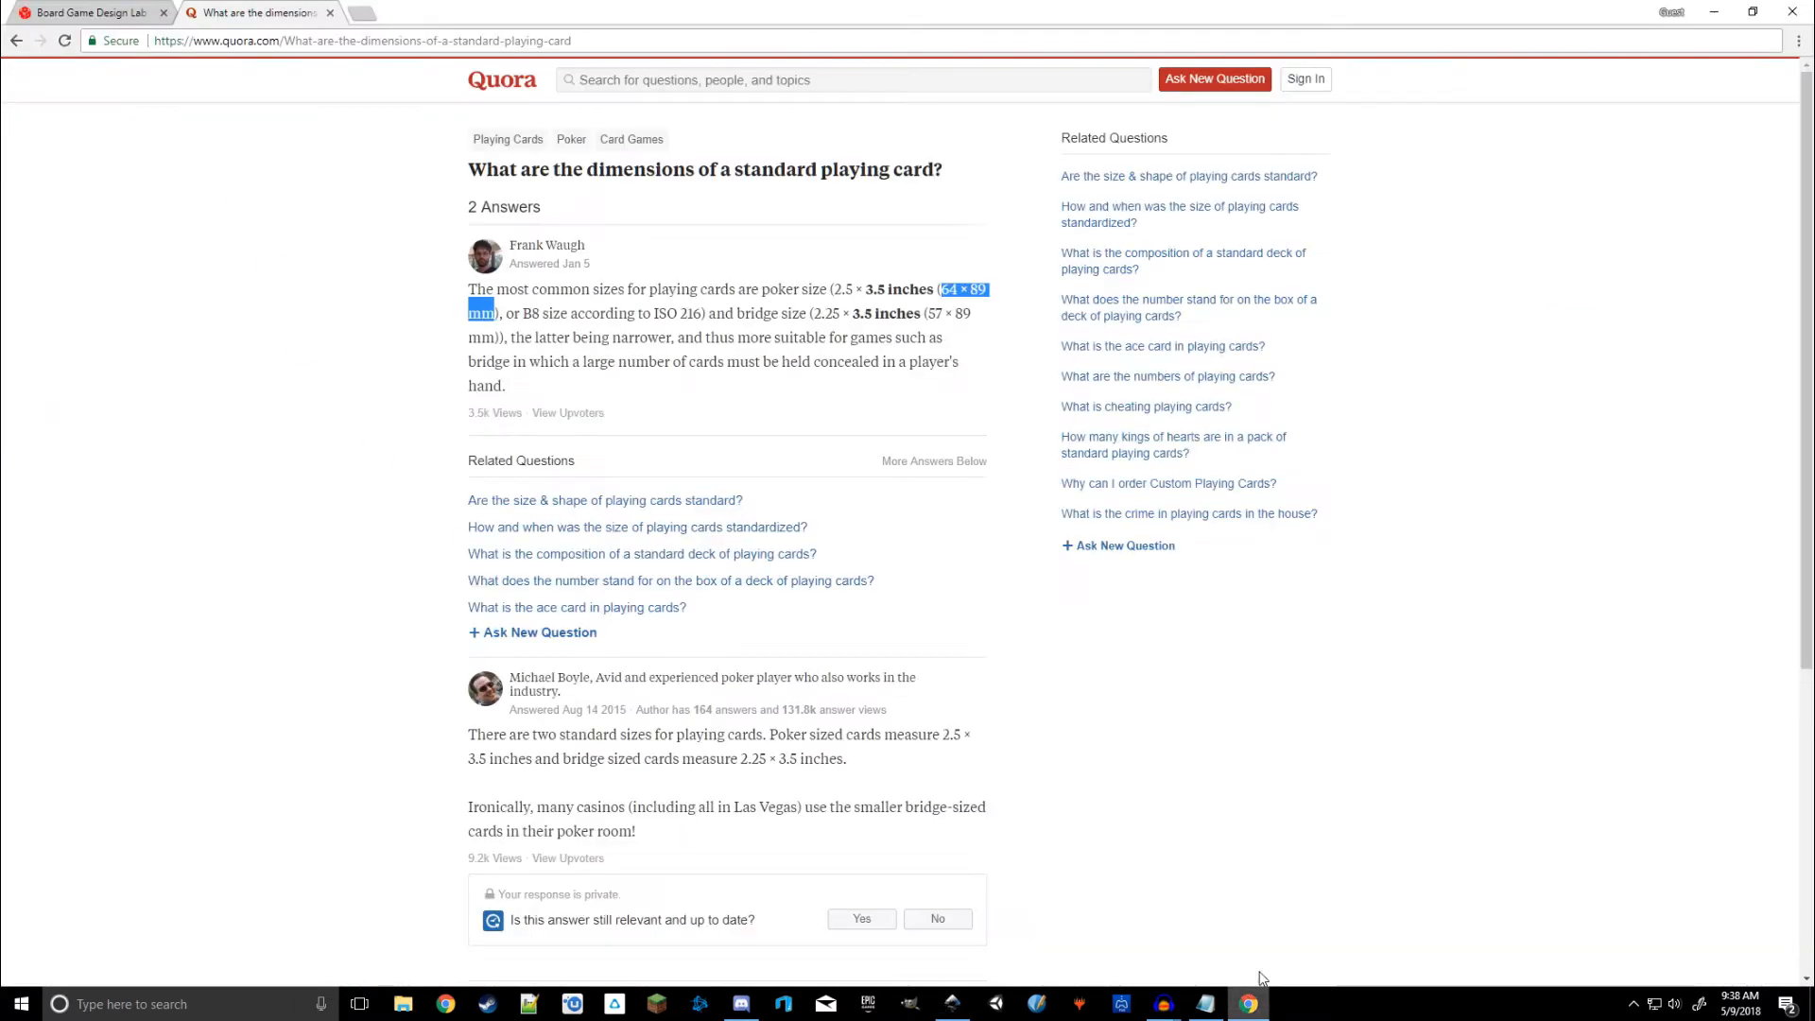
Step: Set the rectangle's width to 64 mm and height to 89 mm
{"action": "left_click", "coordinate": [1248, 1004]}
{"action": "left_click", "coordinate": [1729, 13]}
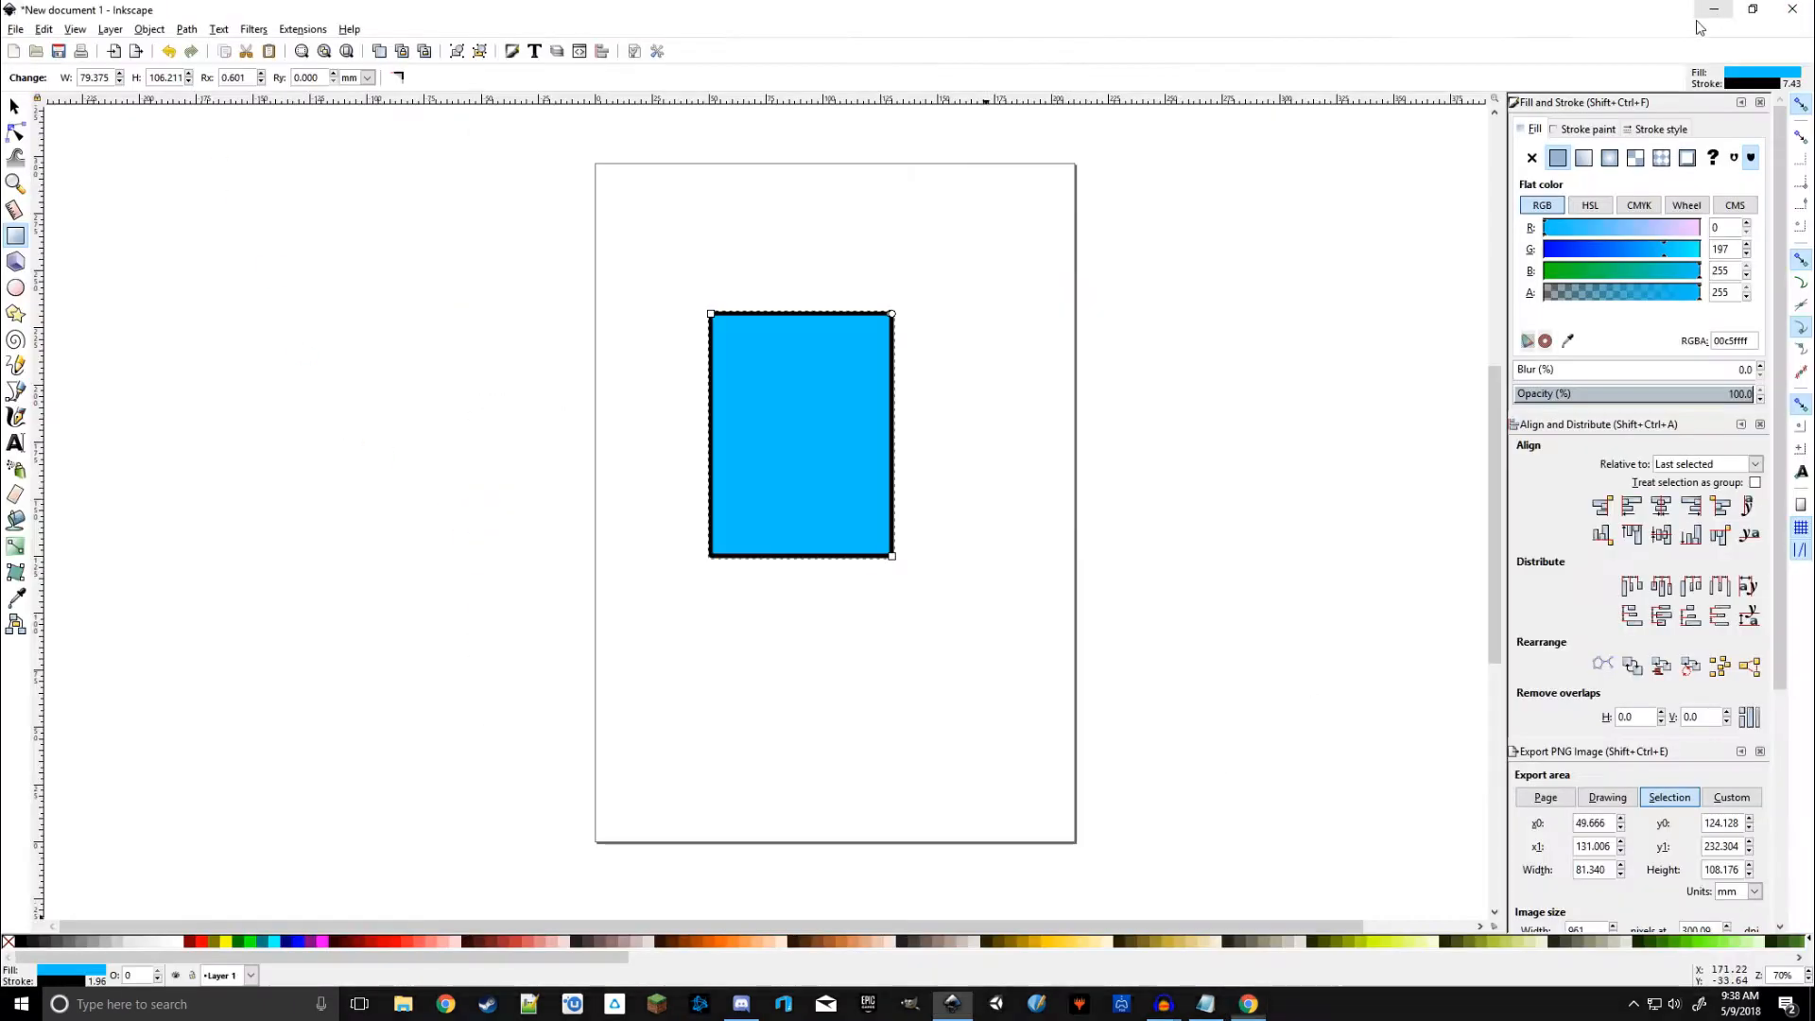
{"action": "triple_click", "coordinate": [112, 78]}
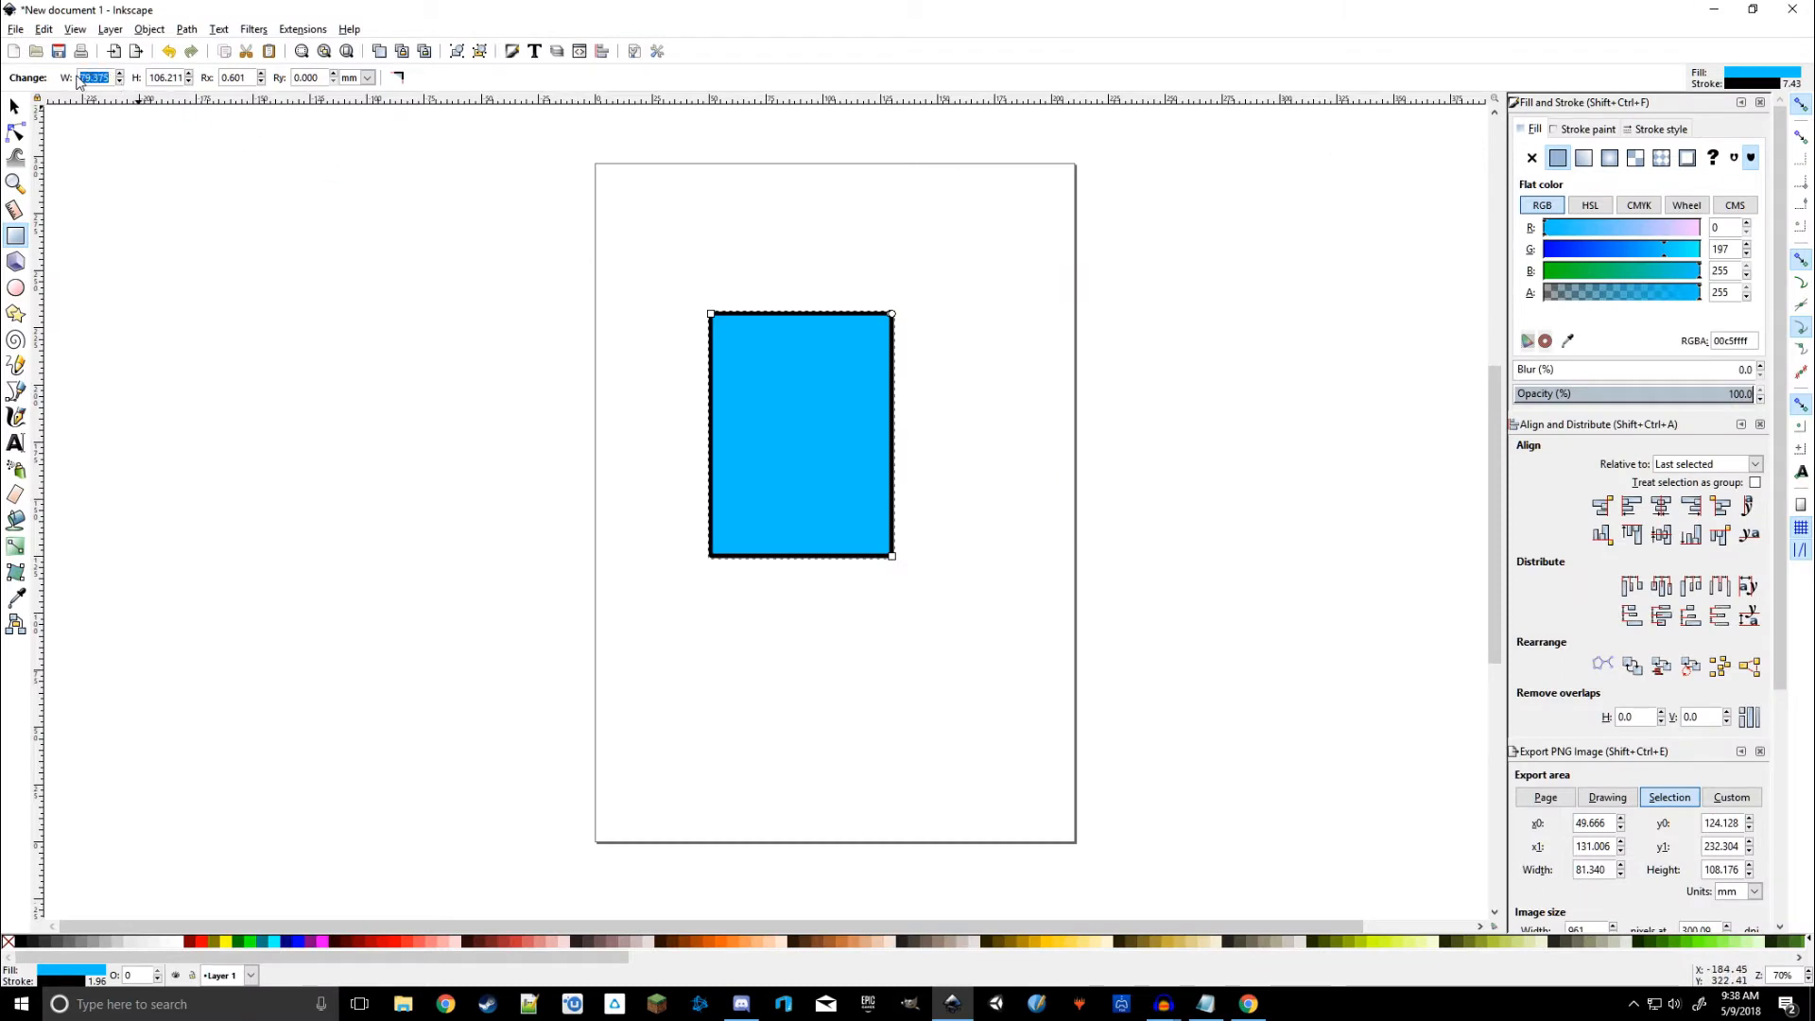
{"action": "type", "text": "64"}
{"action": "key", "text": "Return"}
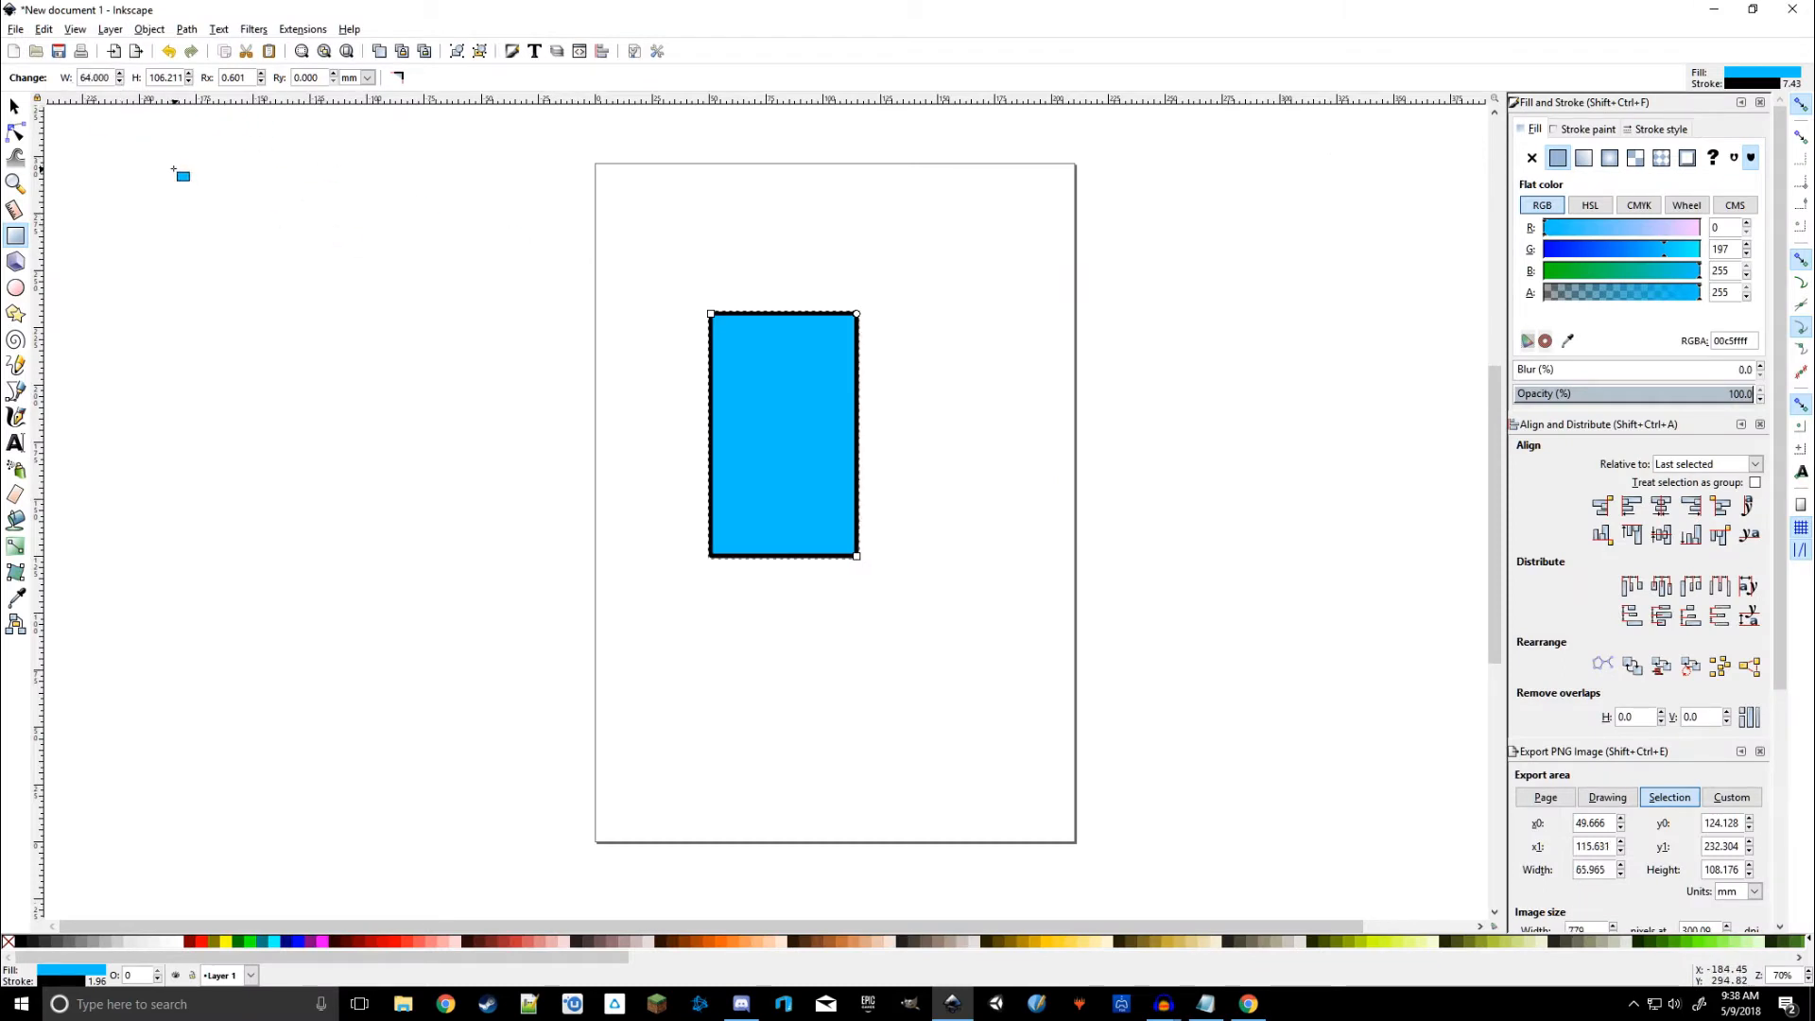
{"action": "triple_click", "coordinate": [166, 80]}
{"action": "type", "text": "89"}
{"action": "key", "text": "Return"}
Step: Move the rectangle to the page's top-left corner
{"action": "left_click", "coordinate": [14, 106]}
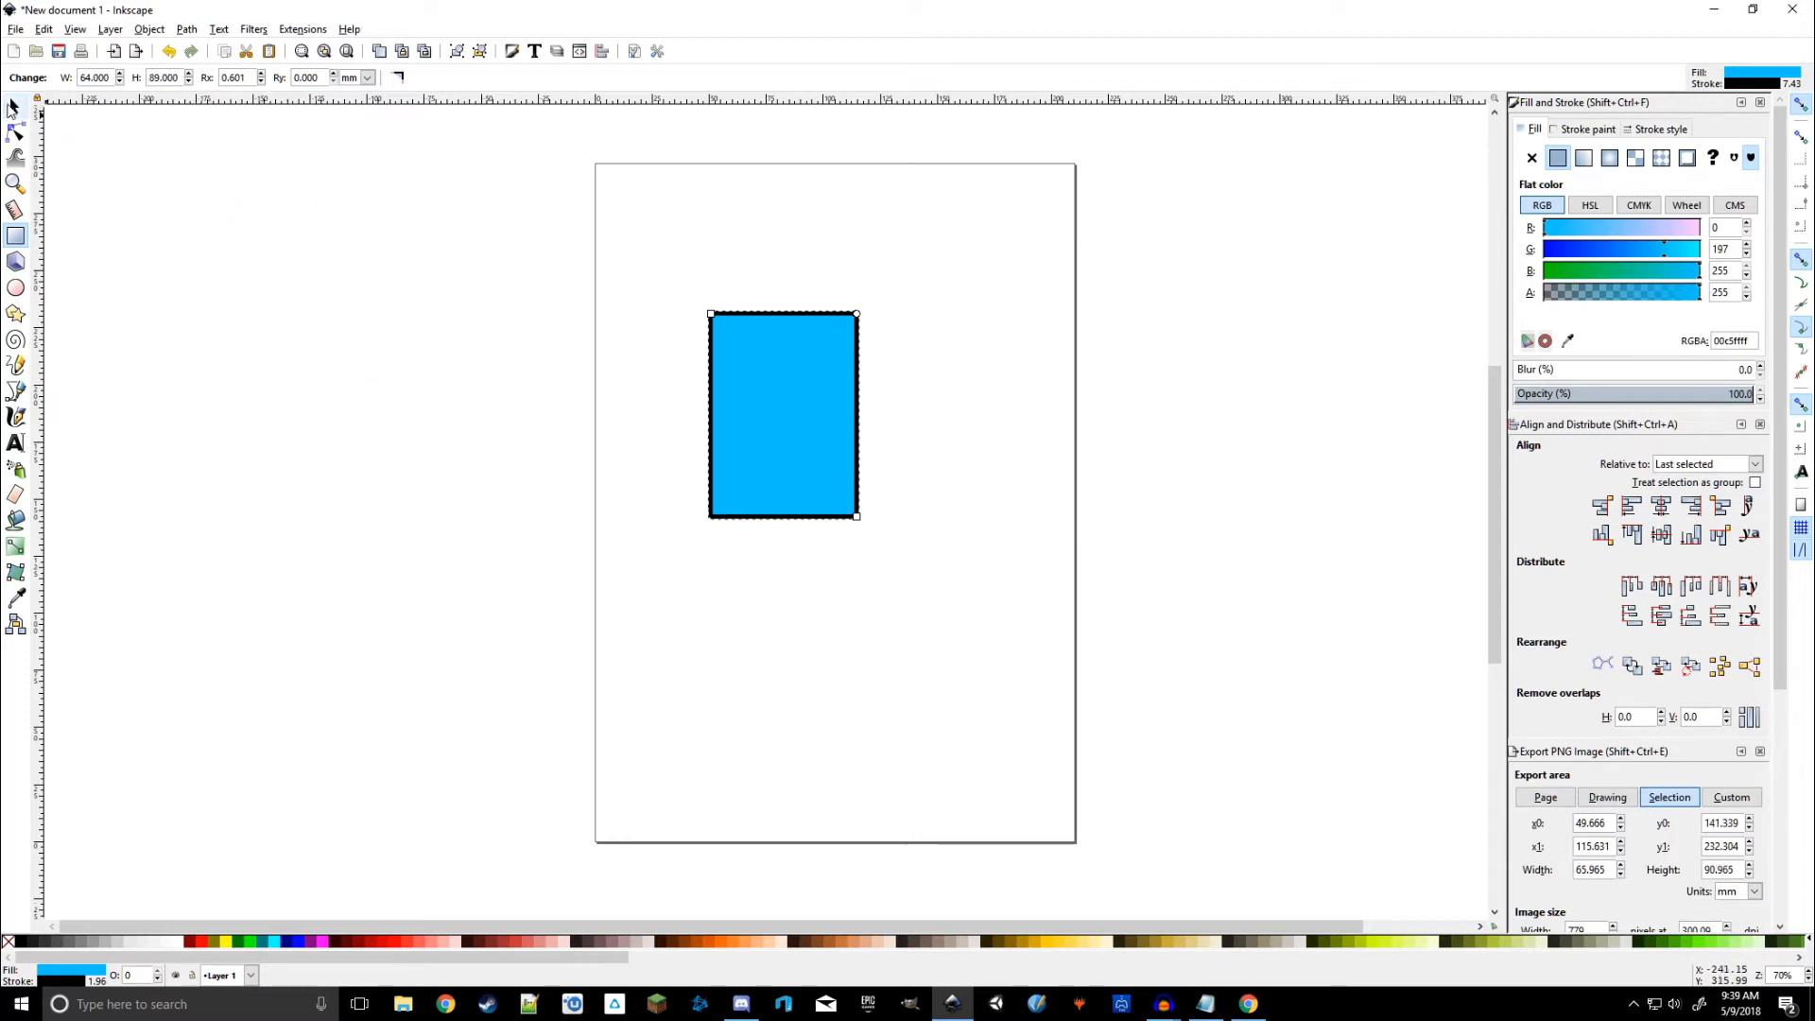
{"action": "left_click_drag", "start_coordinate": [761, 436], "coordinate": [663, 315]}
{"action": "scroll", "coordinate": [673, 267], "scroll_direction": "up", "scroll_amount": 3, "text": "ctrl"}
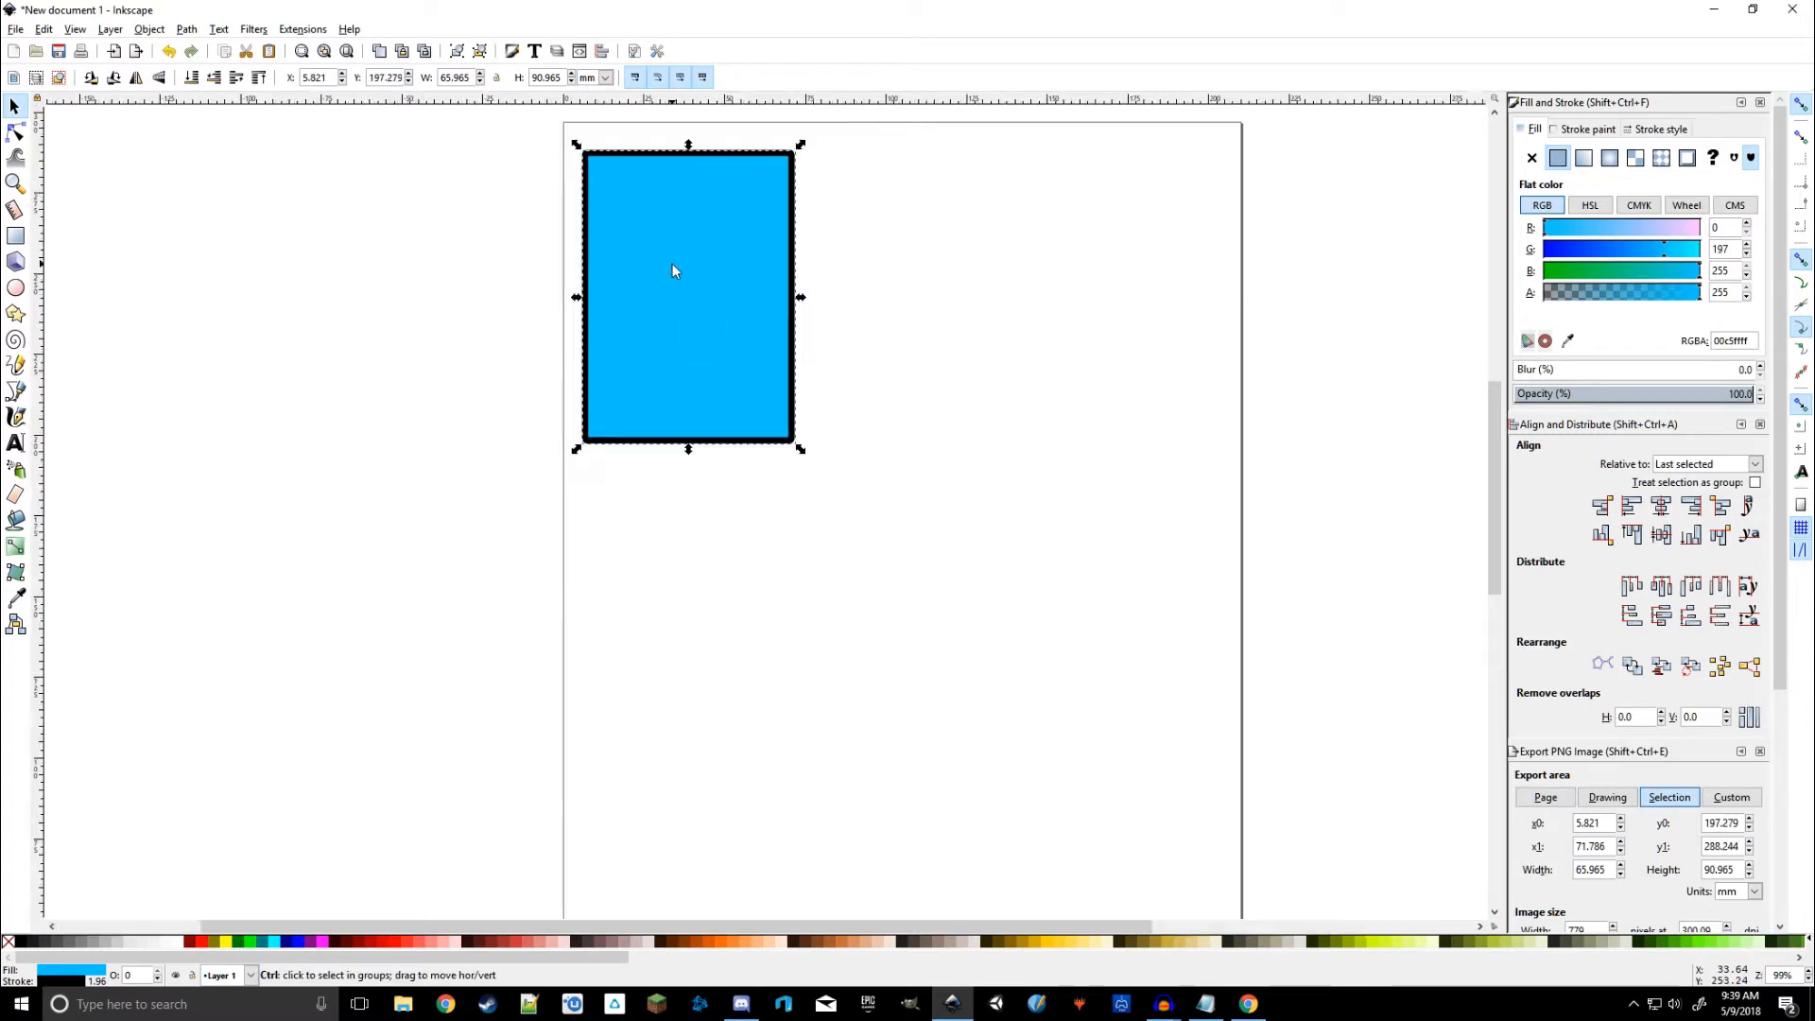
{"action": "scroll", "coordinate": [1077, 407], "scroll_direction": "up", "scroll_amount": 5}
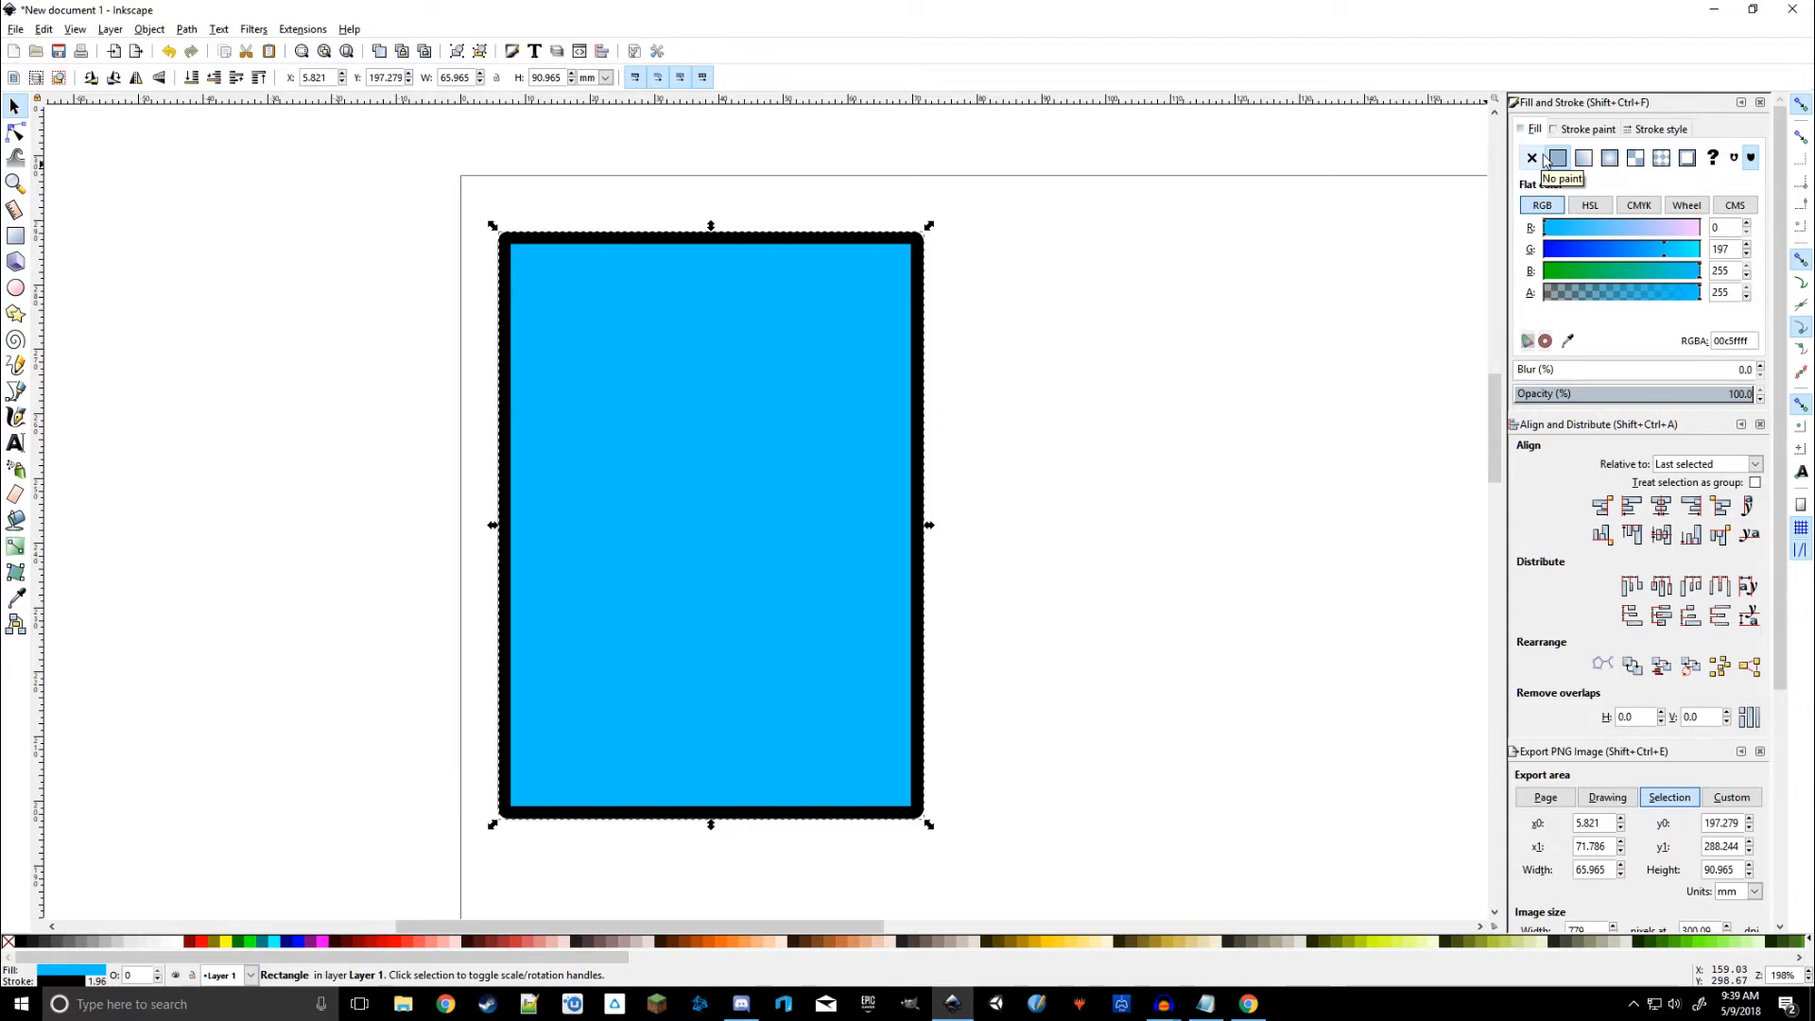
Step: Make the card's fill white, nudge it toward the corner, and keep its stroke black
{"action": "left_click_drag", "start_coordinate": [1666, 248], "coordinate": [1764, 239]}
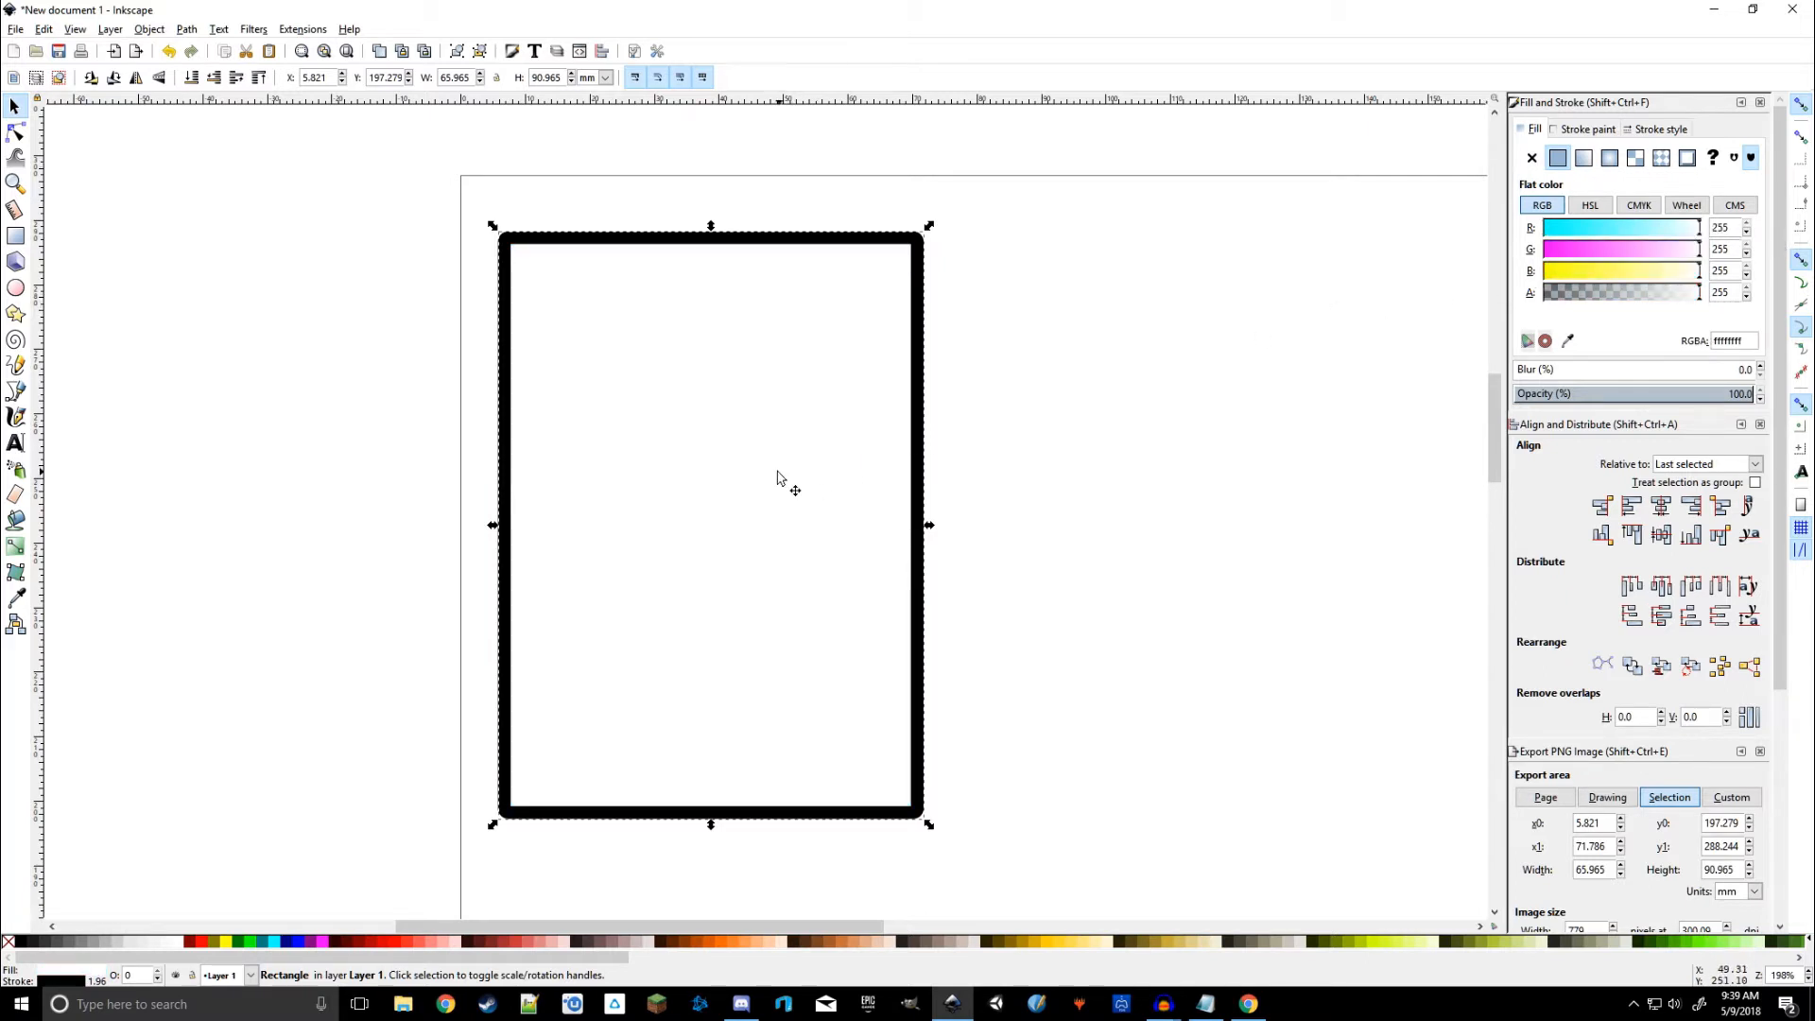
{"action": "left_click_drag", "start_coordinate": [794, 434], "coordinate": [753, 417]}
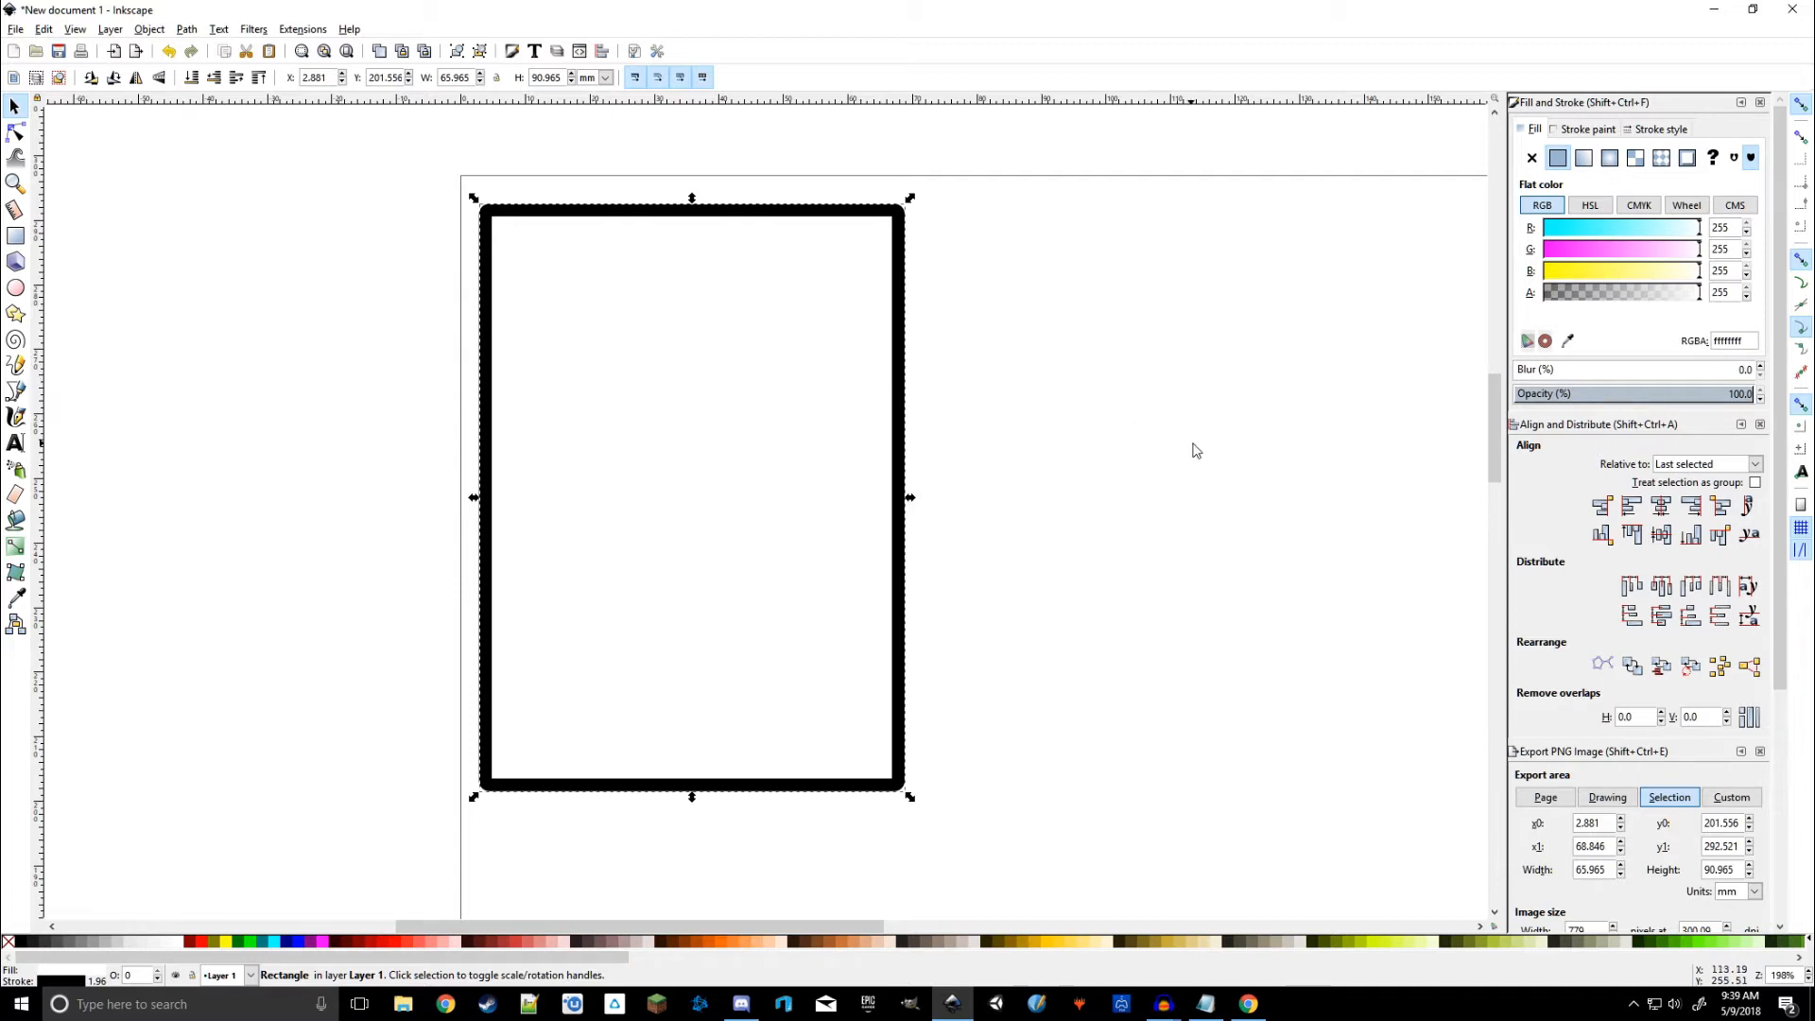
{"action": "left_click", "coordinate": [1592, 130]}
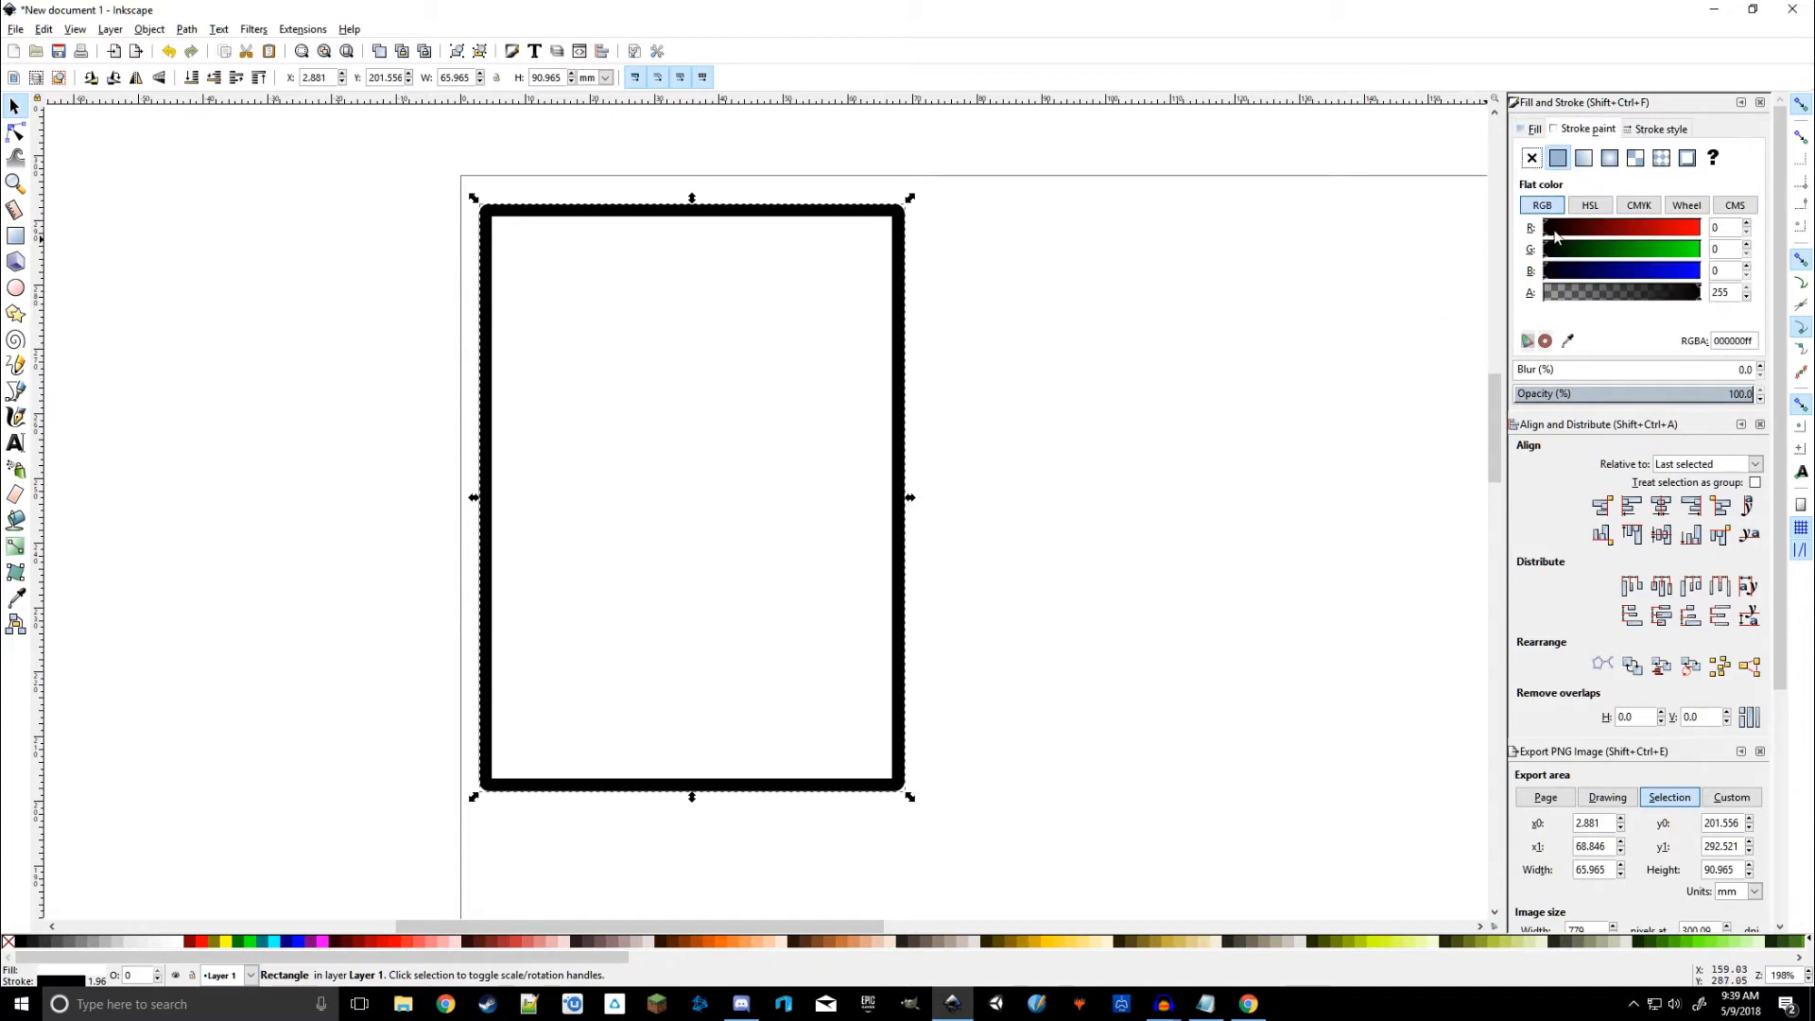
{"action": "mouse_move", "coordinate": [1558, 228]}
{"action": "left_mouse_down"}
{"action": "mouse_move", "coordinate": [1518, 241]}
{"action": "mouse_move", "coordinate": [1504, 275]}
{"action": "left_mouse_up"}
Step: Give the border round joins and raise its stroke width from 1.965 to 2.965 mm
{"action": "left_click", "coordinate": [1652, 129]}
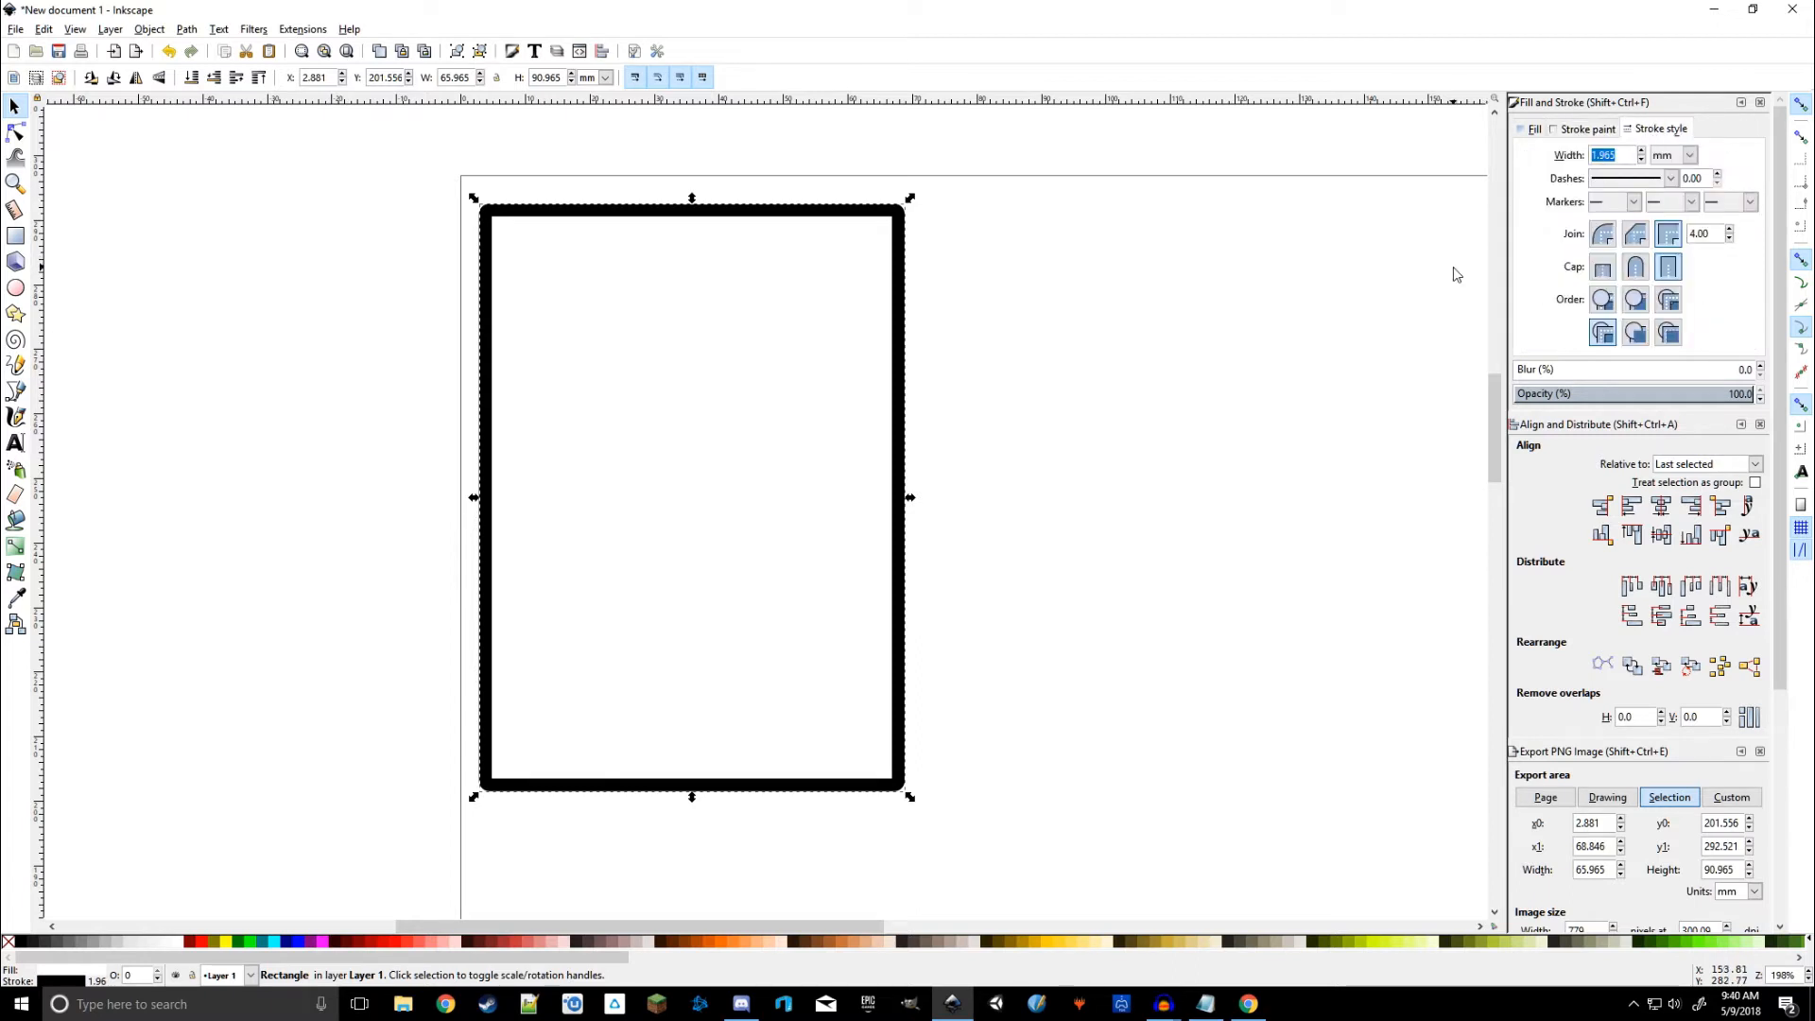
{"action": "left_click", "coordinate": [1636, 235]}
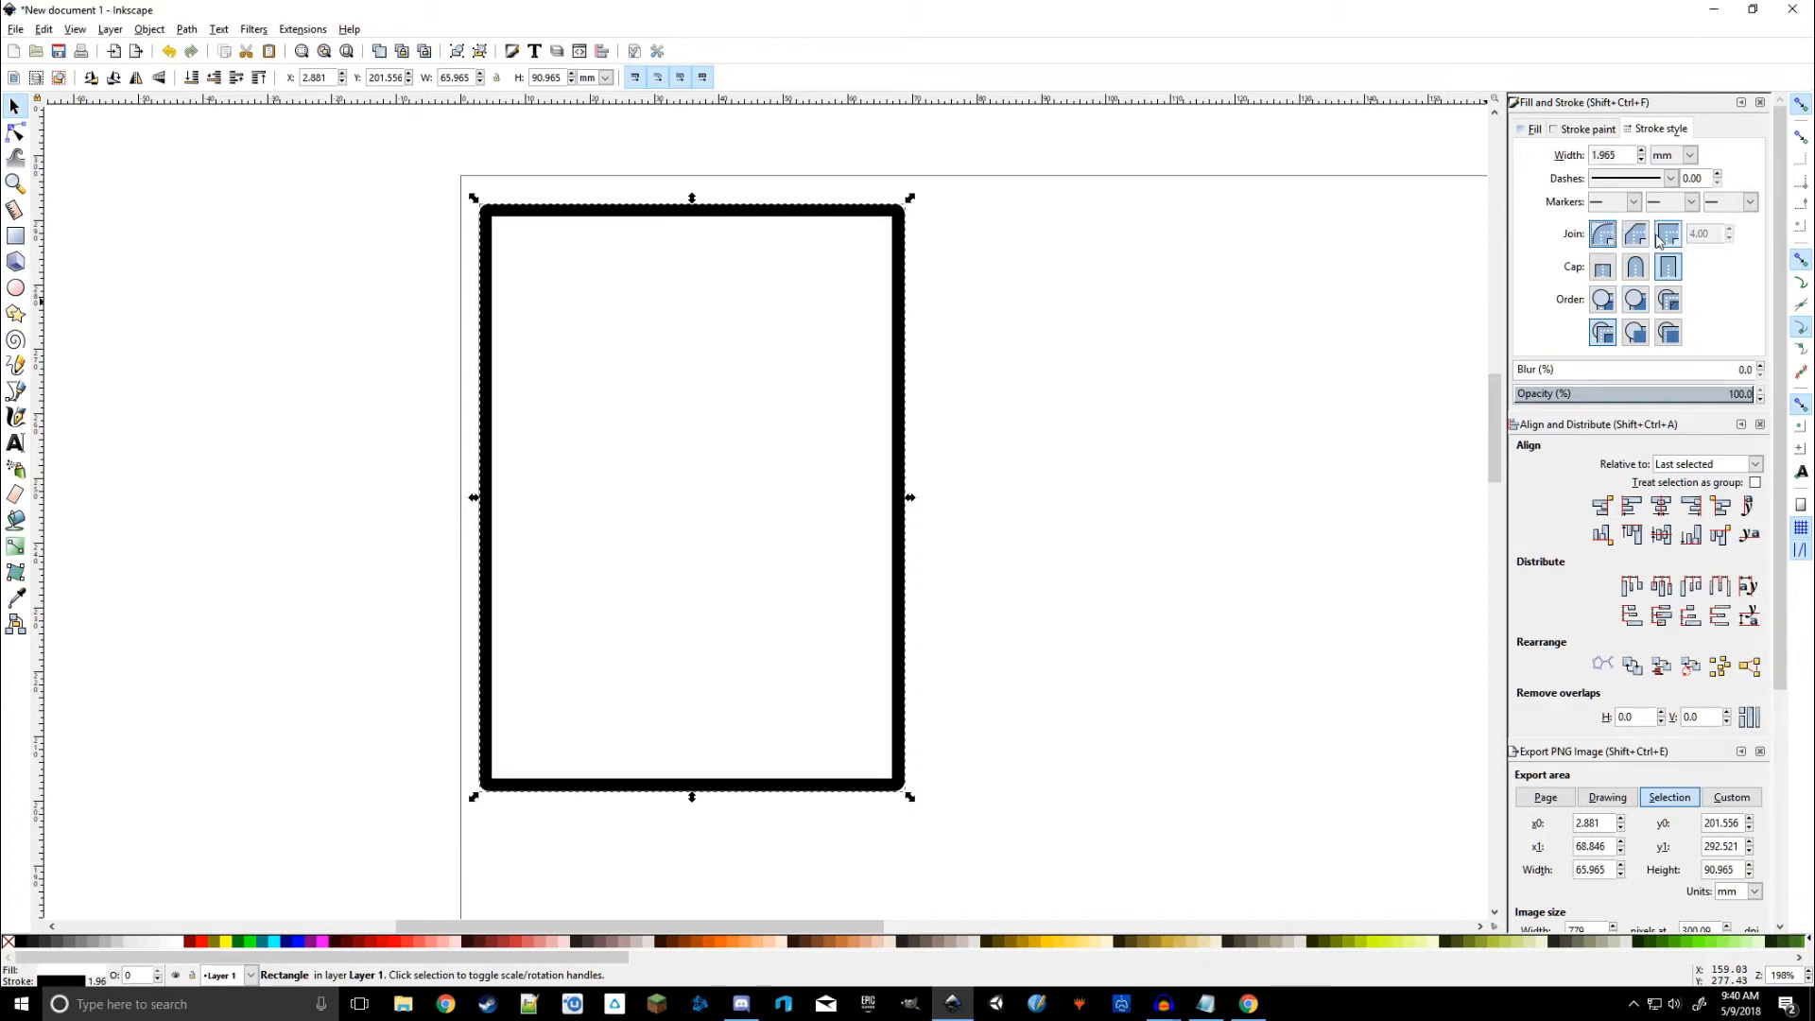
{"action": "left_click", "coordinate": [1669, 234]}
{"action": "left_click", "coordinate": [1603, 235]}
{"action": "scroll", "coordinate": [1625, 159], "scroll_direction": "up", "scroll_amount": 2}
{"action": "scroll", "coordinate": [1624, 159], "scroll_direction": "up", "scroll_amount": 4}
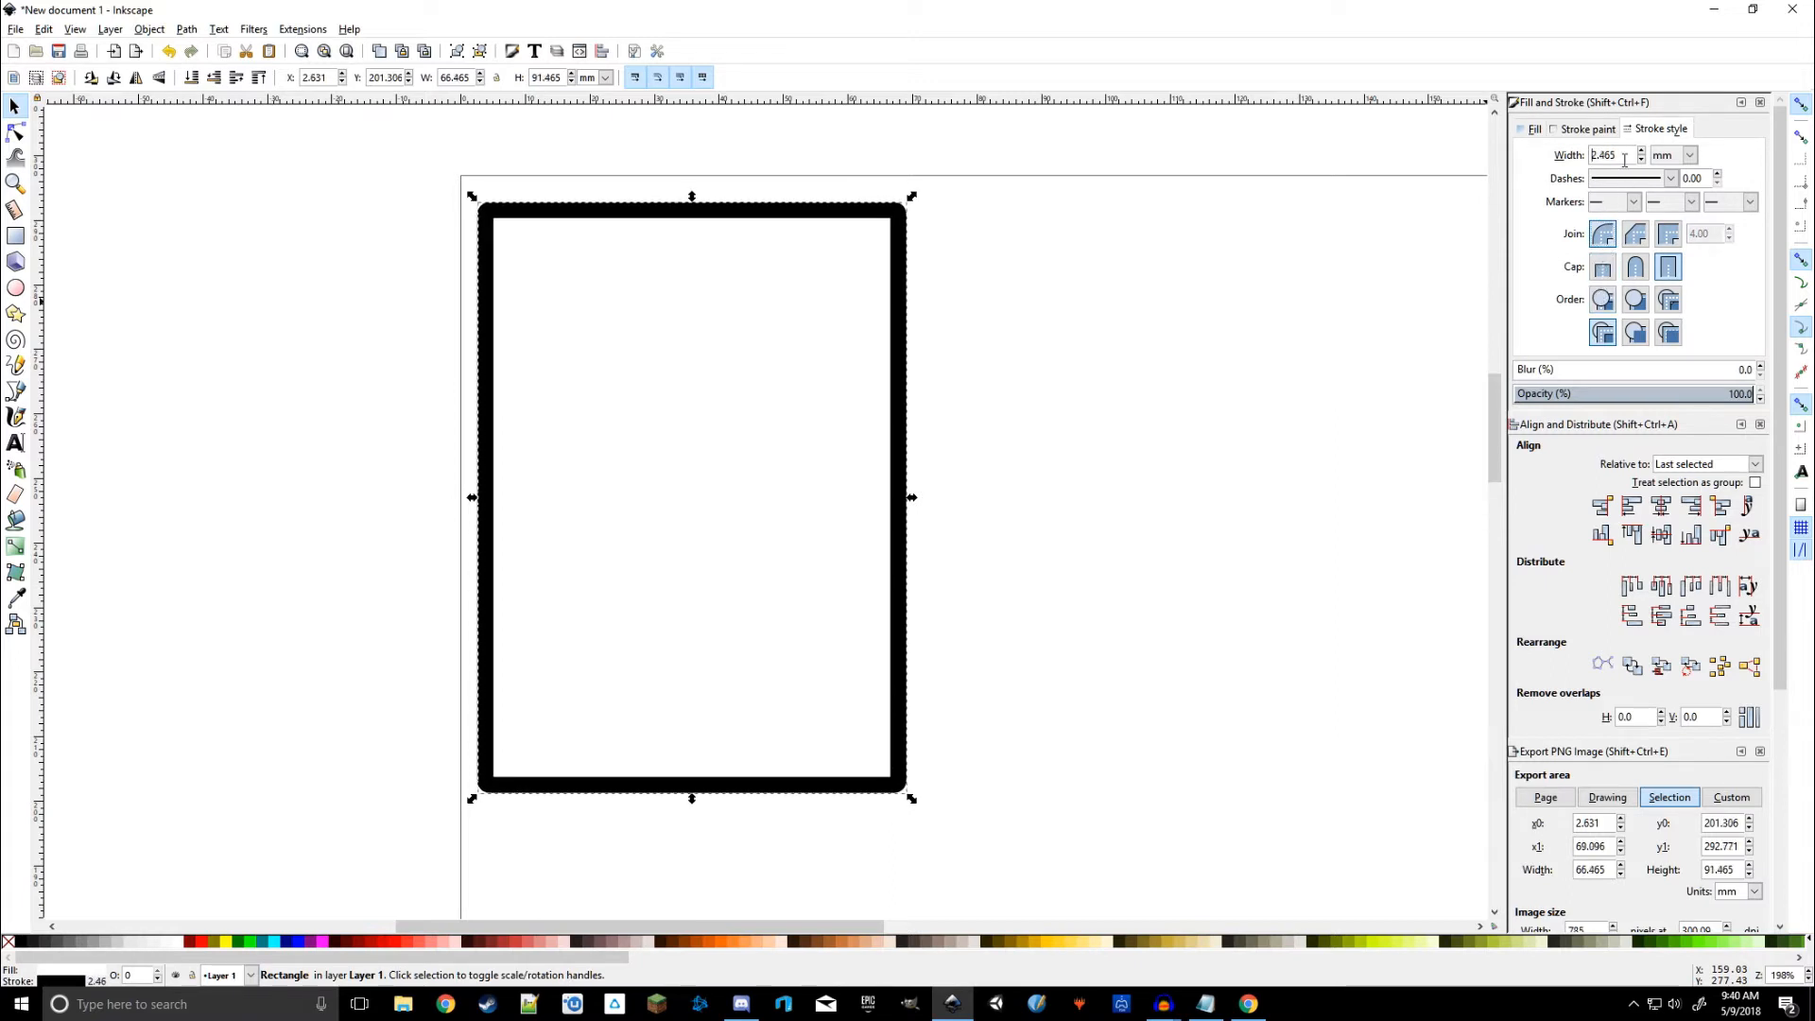
{"action": "scroll", "coordinate": [1624, 160], "scroll_direction": "up", "scroll_amount": 1}
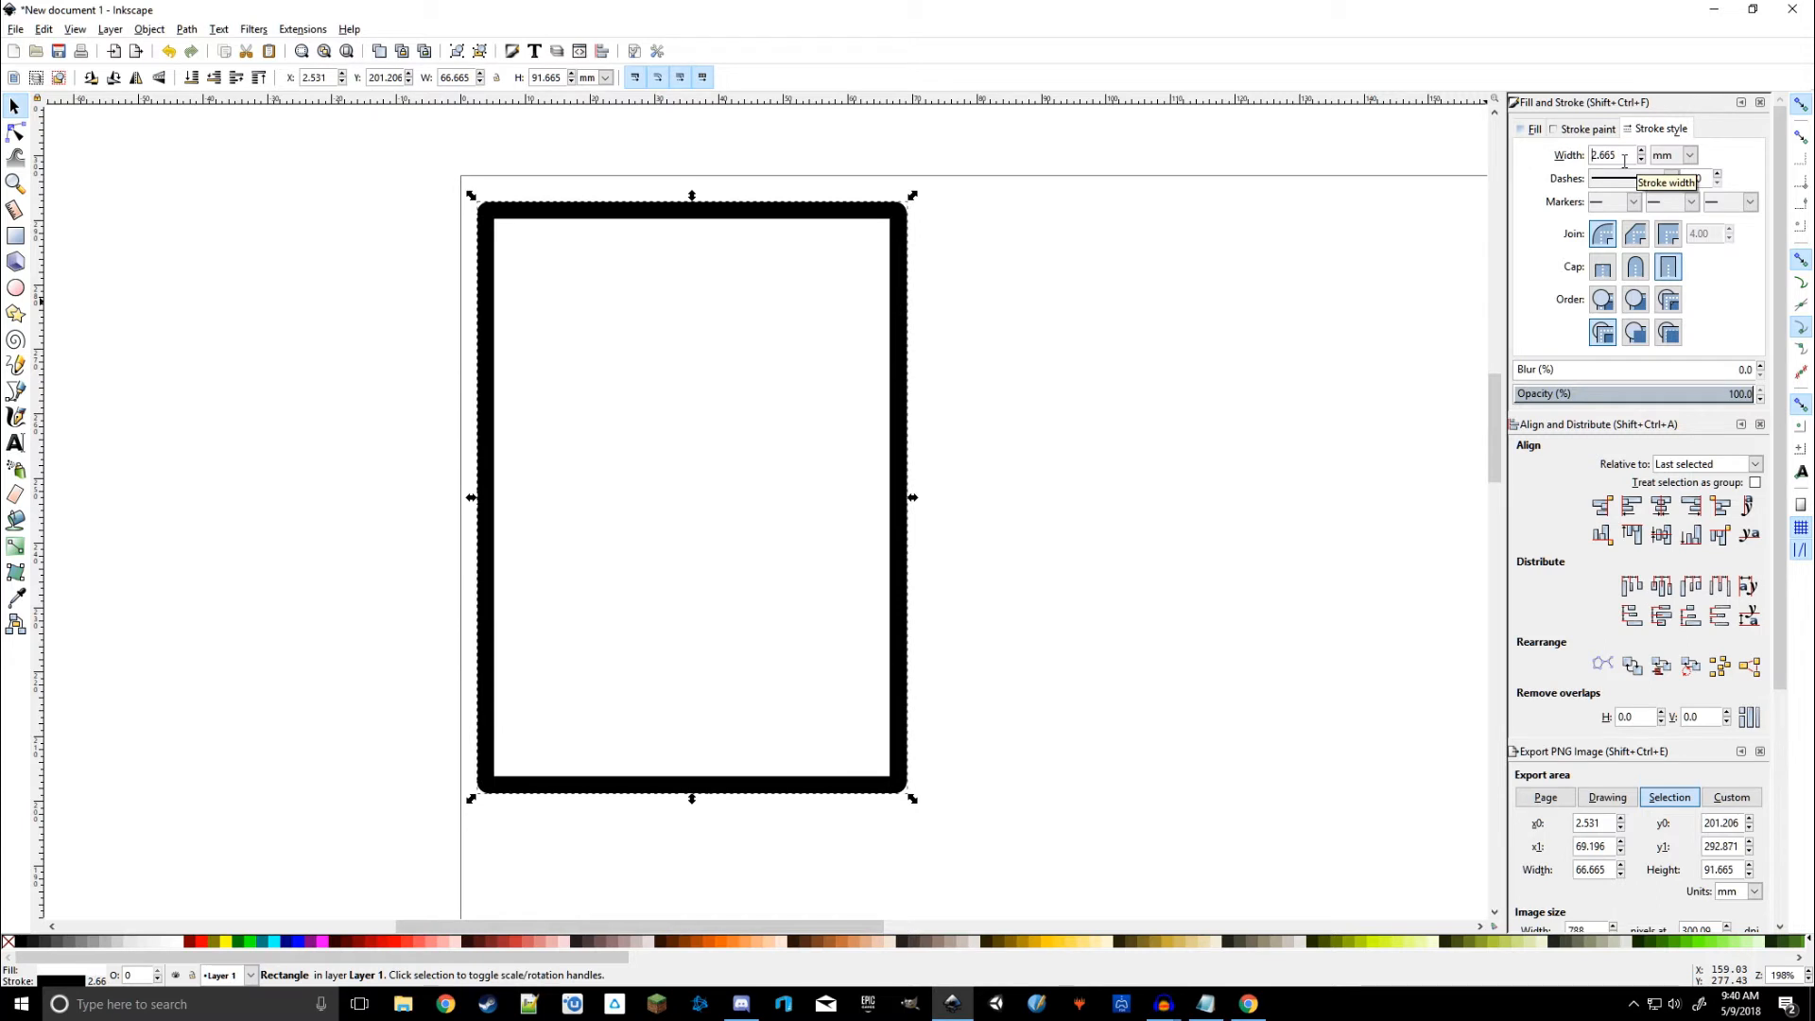
{"action": "scroll", "coordinate": [1624, 161], "scroll_direction": "up", "scroll_amount": 1}
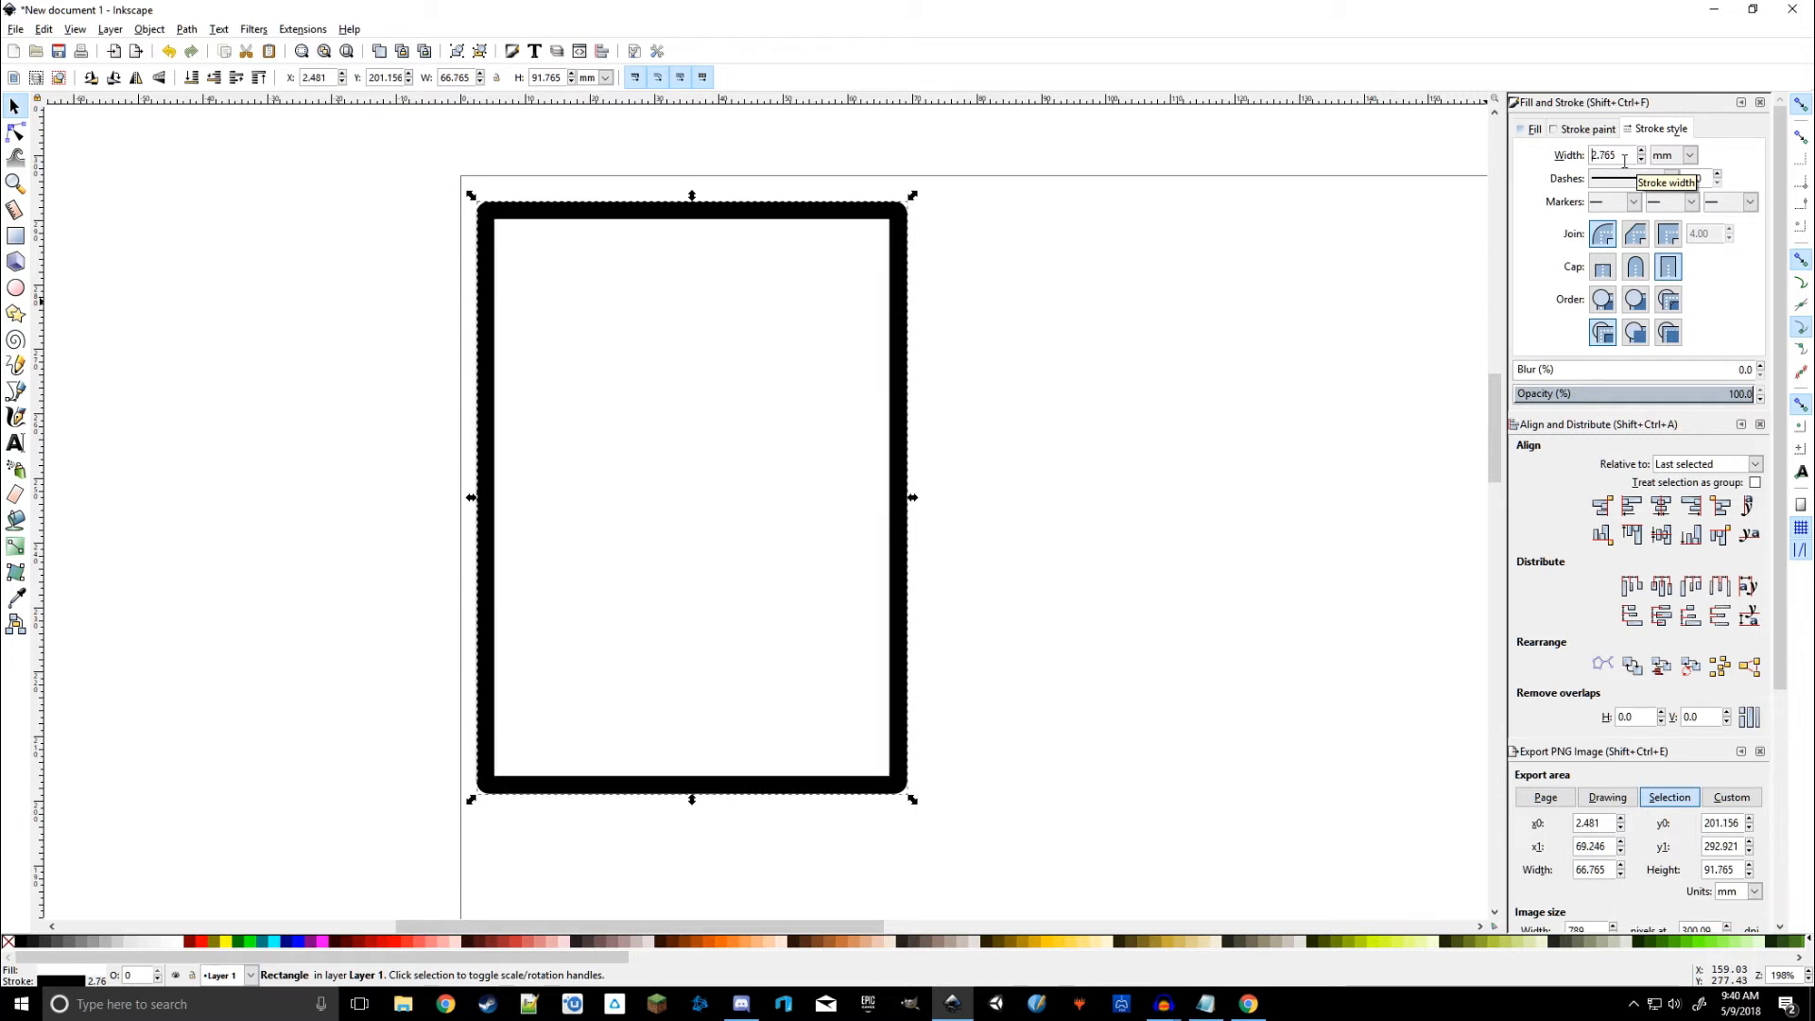
{"action": "scroll", "coordinate": [1624, 161], "scroll_direction": "up", "scroll_amount": 2}
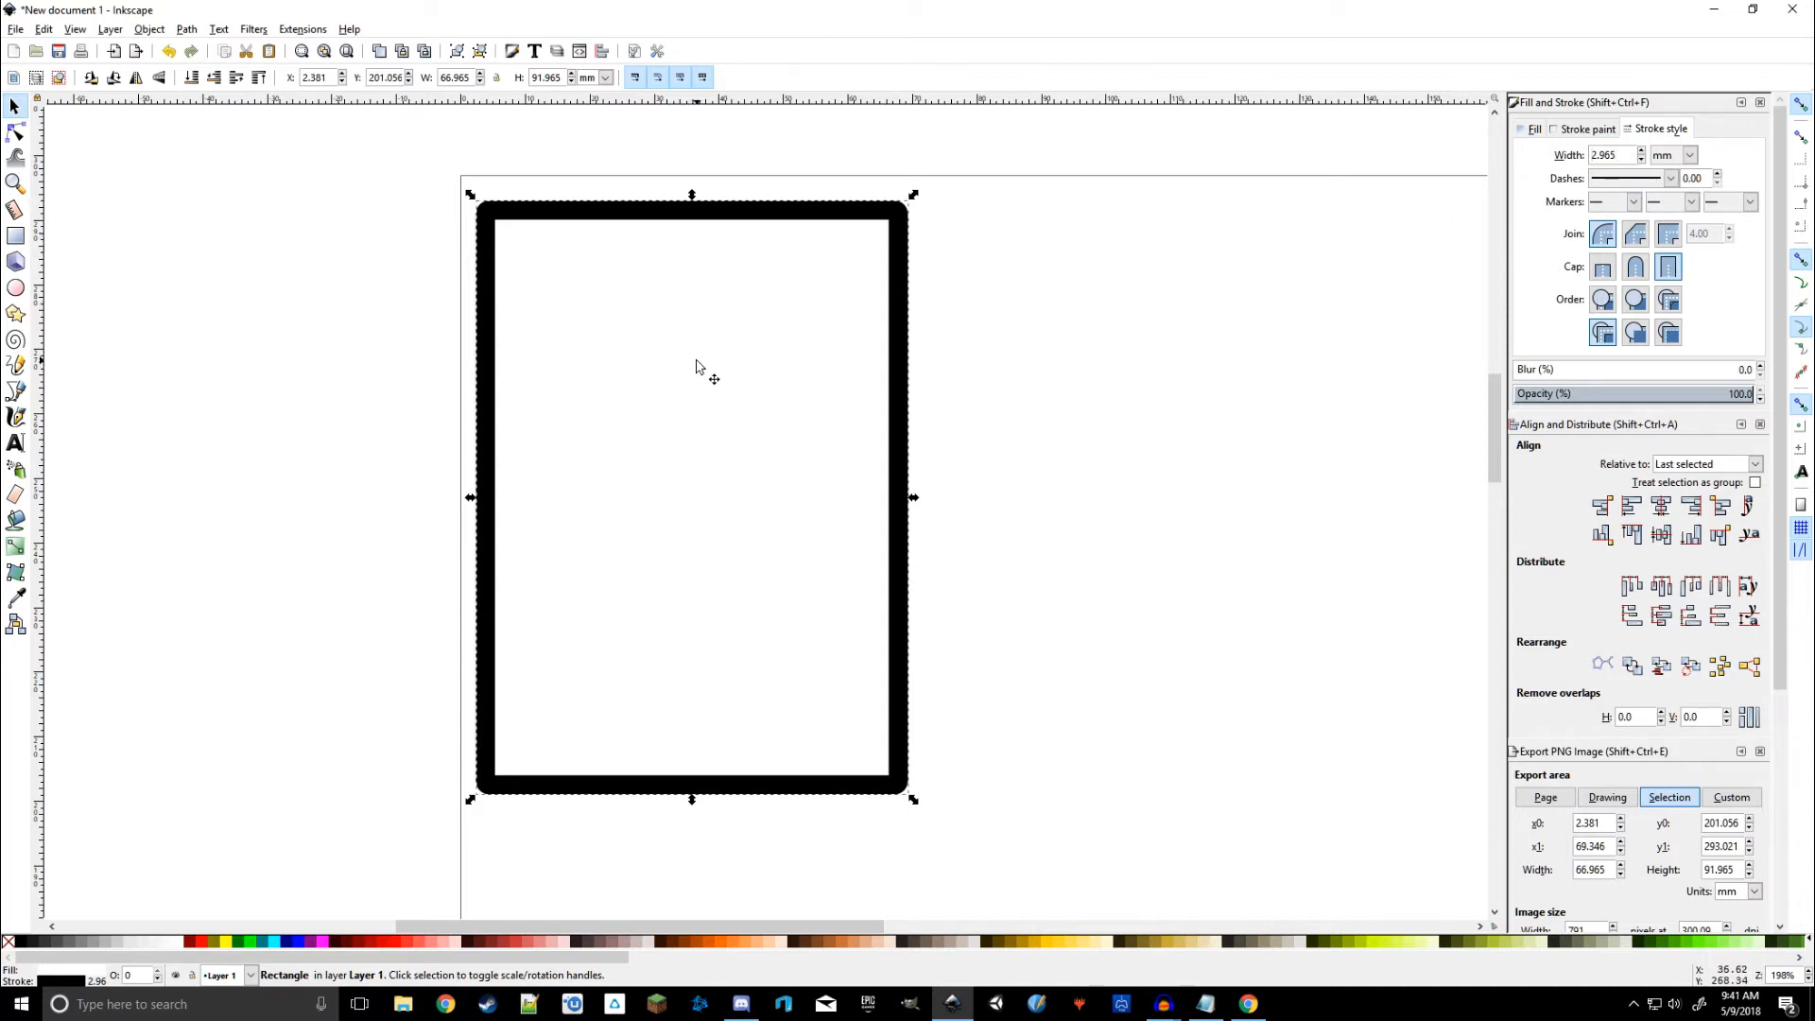
Step: Resize the bordered card to exactly 64 × 89 mm
{"action": "left_click", "coordinate": [465, 81]}
{"action": "mouse_move", "coordinate": [1206, 1010]}
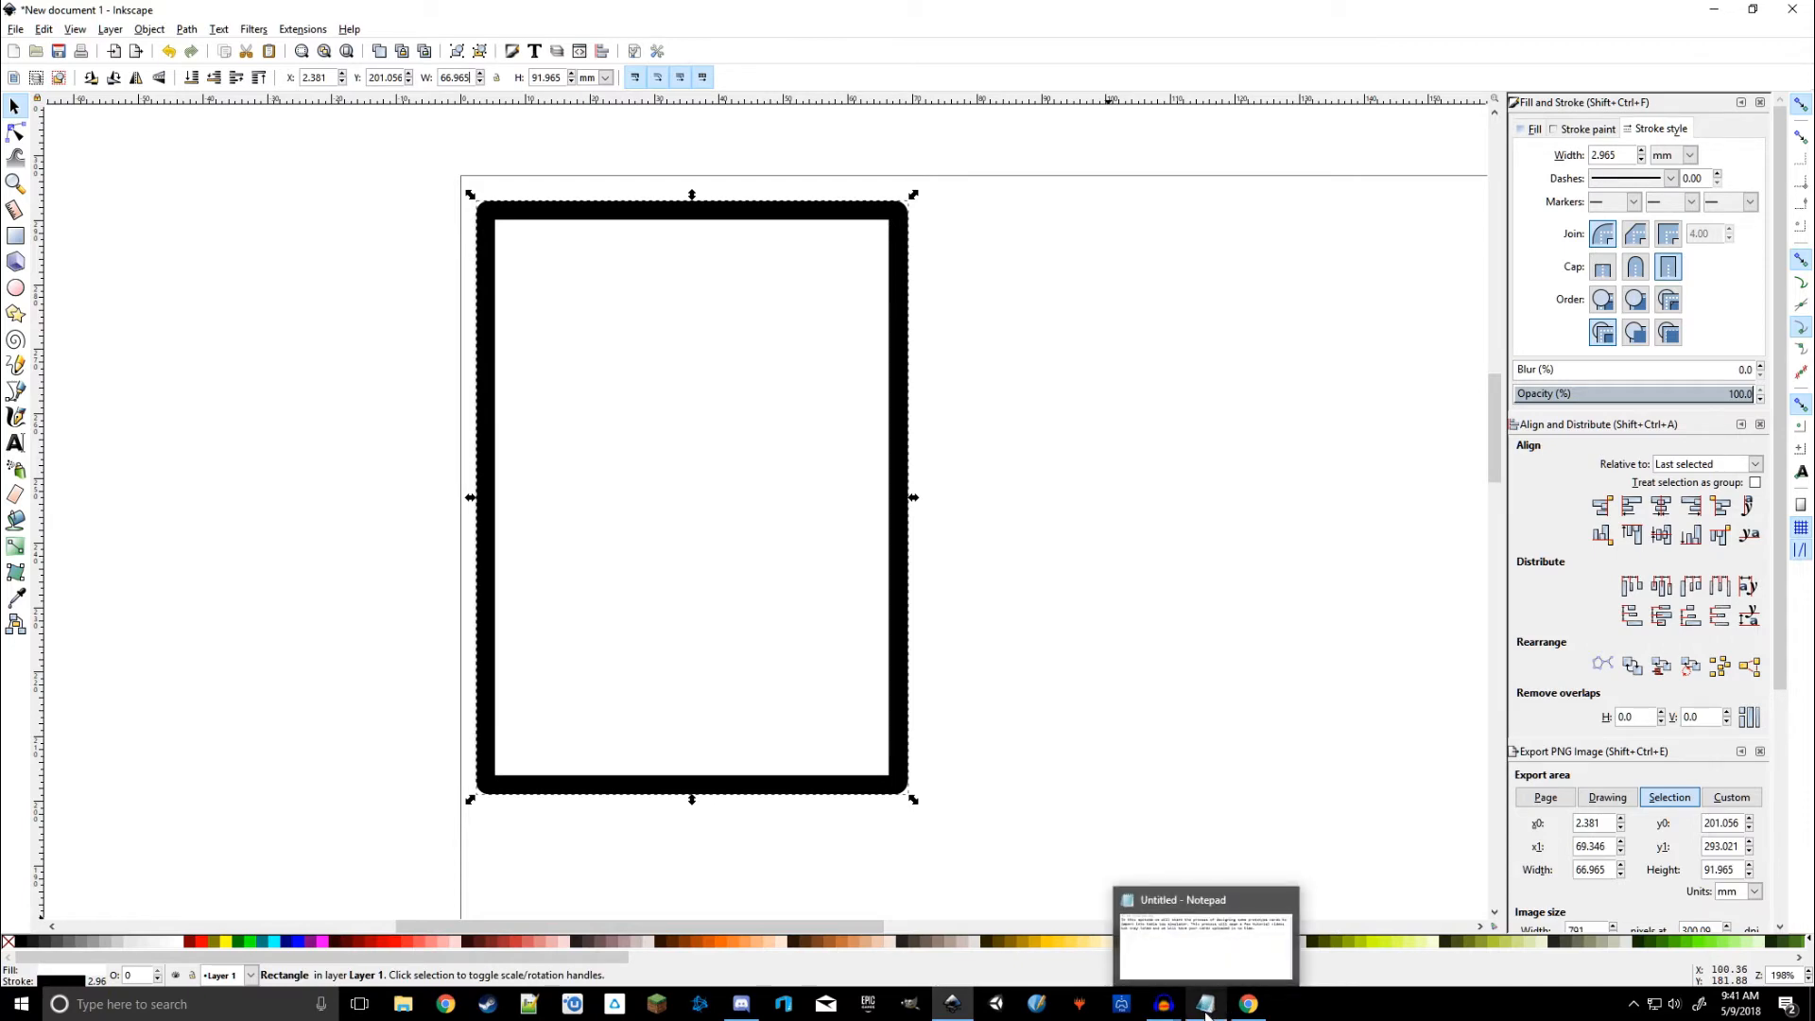
{"action": "left_click", "coordinate": [1248, 1004]}
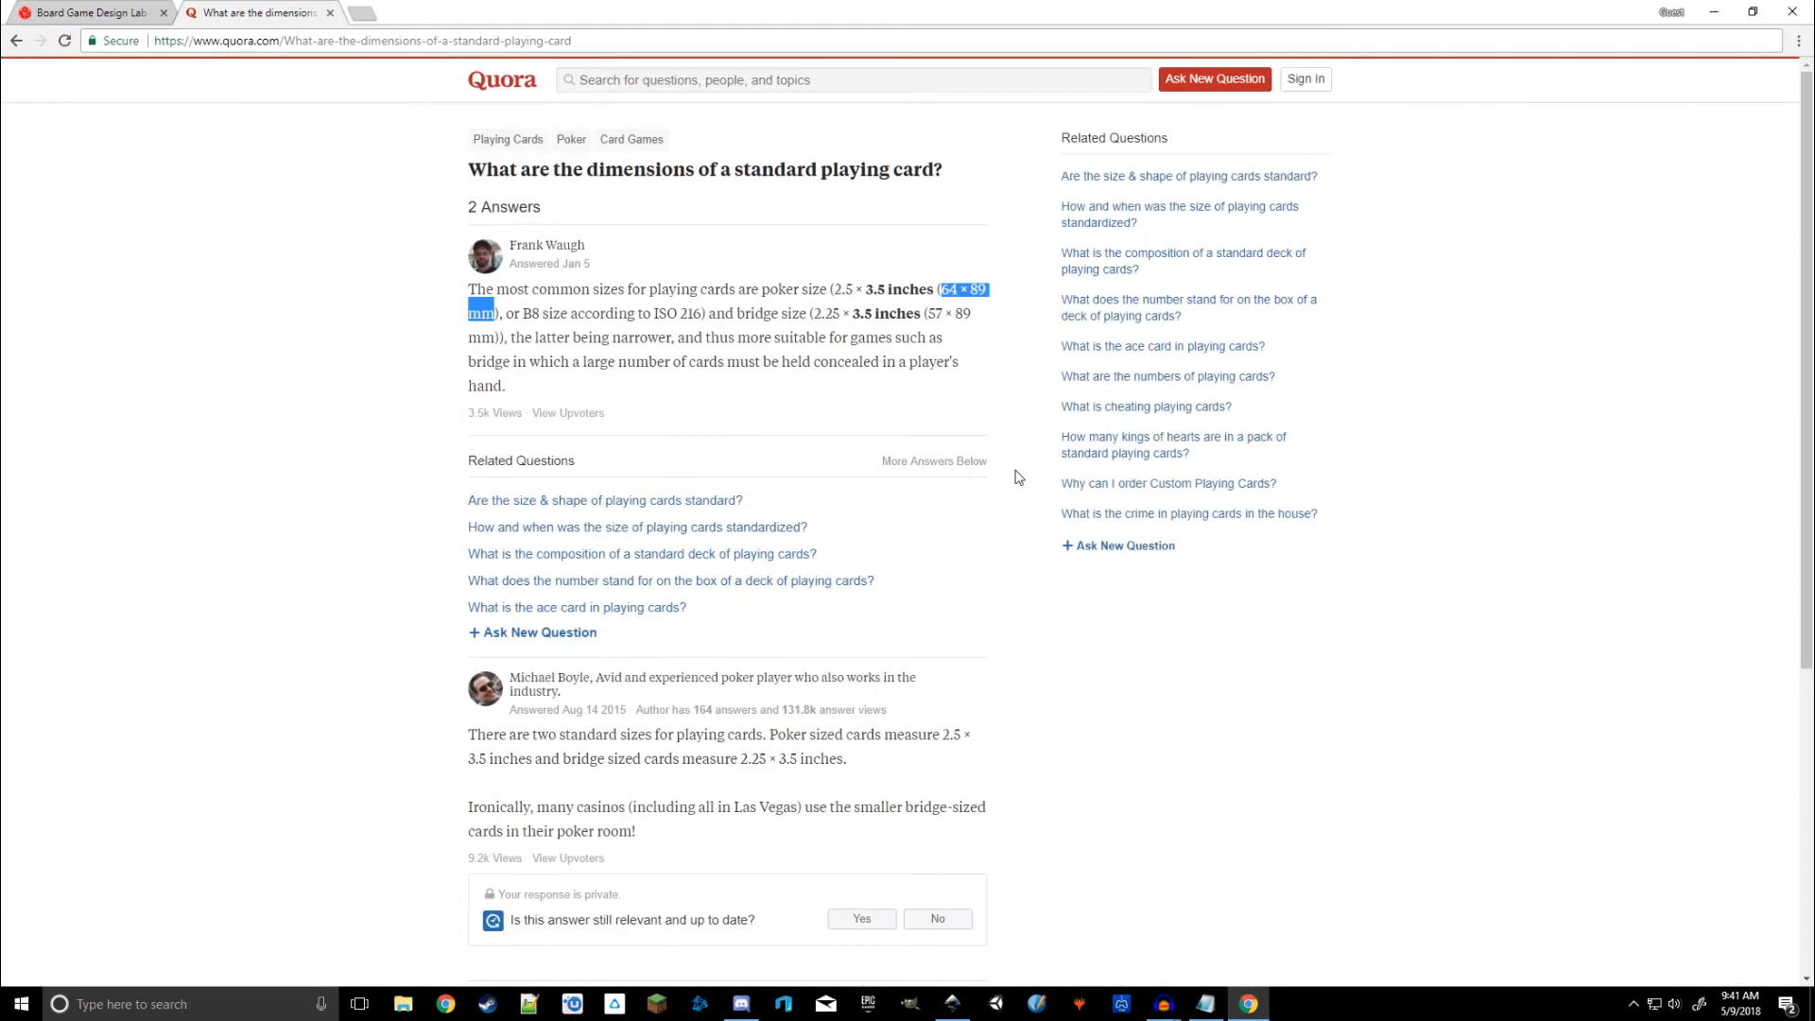
{"action": "left_click", "coordinate": [1725, 10]}
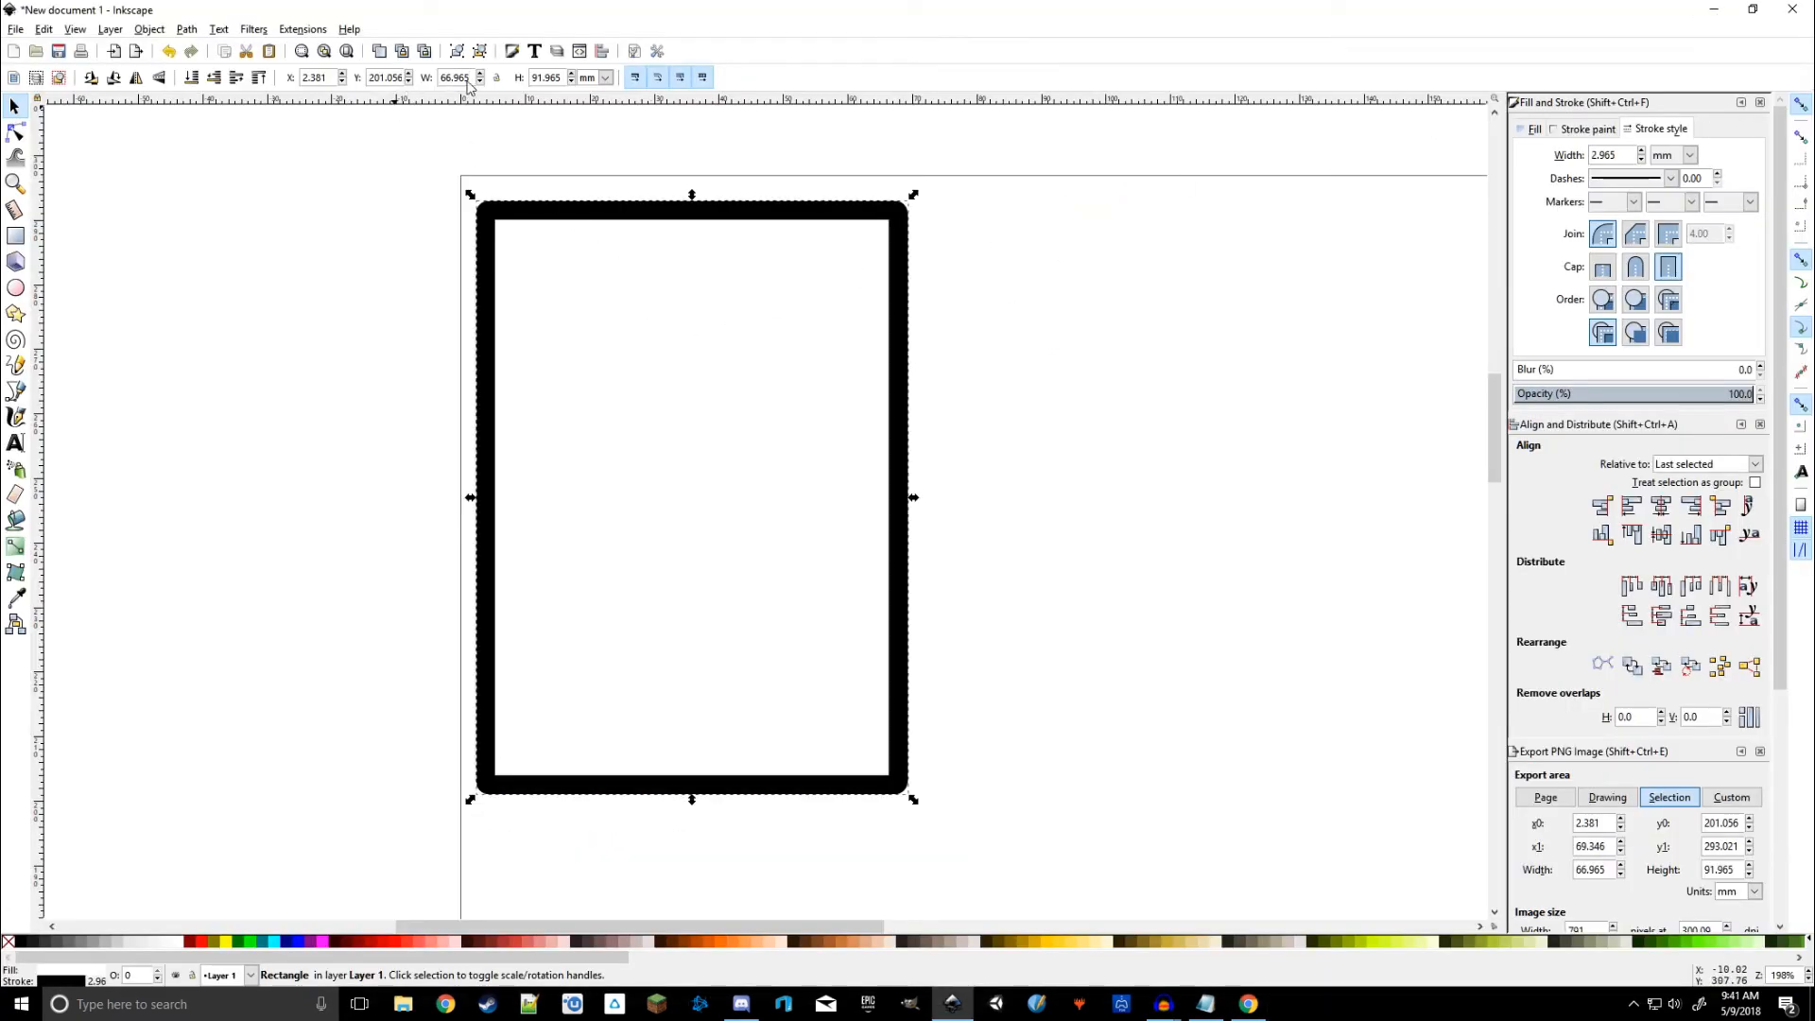
{"action": "left_click_drag", "start_coordinate": [467, 81], "coordinate": [435, 81]}
{"action": "type", "text": "64"}
{"action": "key", "text": "Return"}
{"action": "left_click_drag", "start_coordinate": [566, 84], "coordinate": [504, 89]}
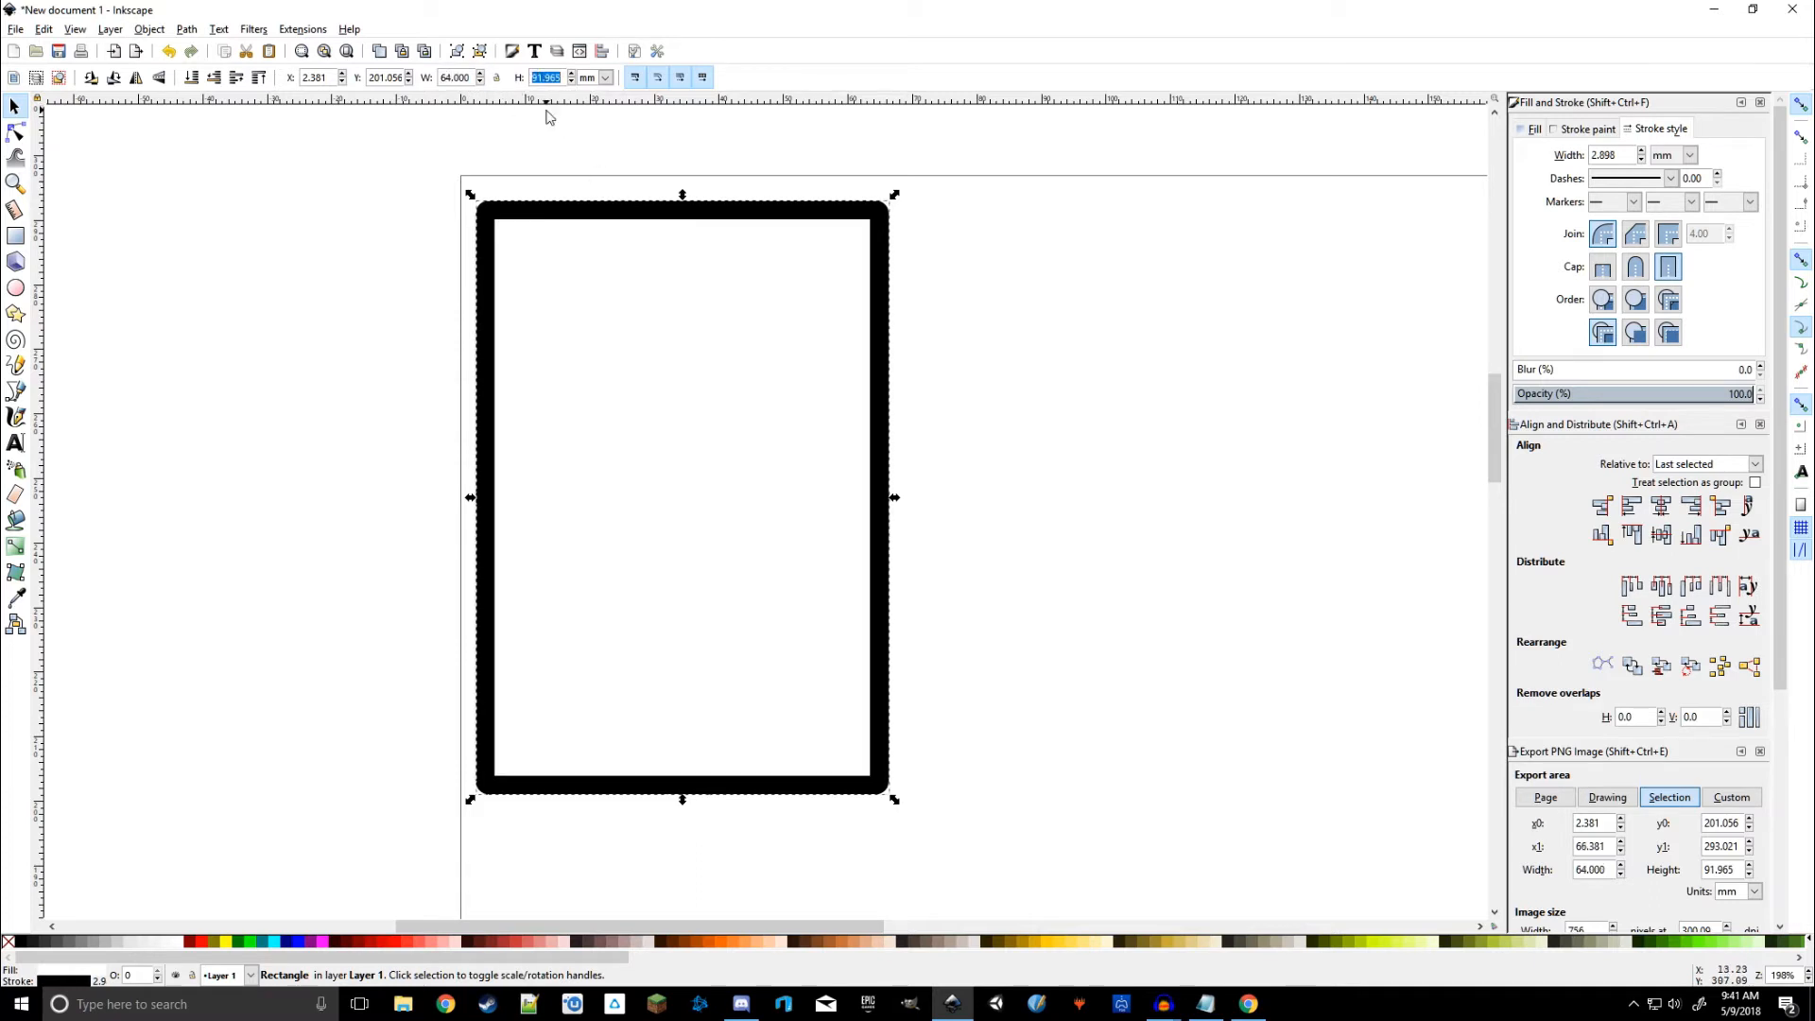
{"action": "type", "text": "89"}
{"action": "key", "text": "Return"}
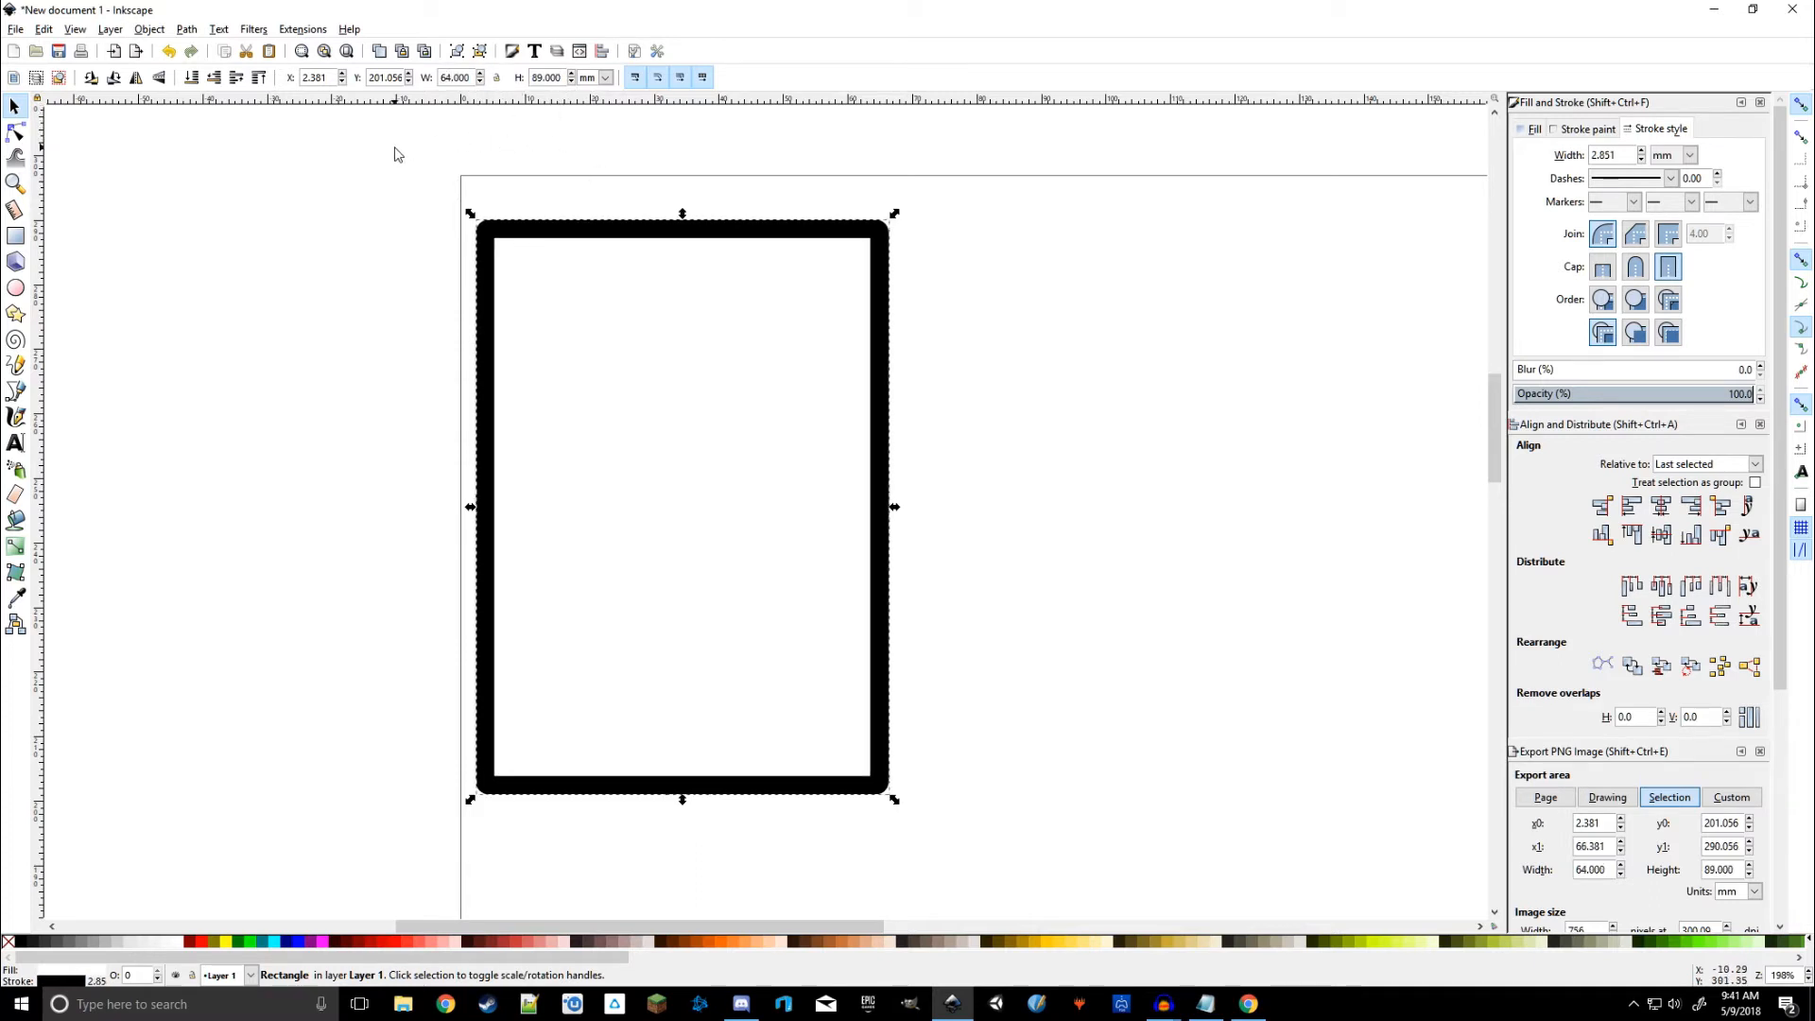
Step: Drag the card into the page's top-left corner
{"action": "left_click", "coordinate": [332, 174]}
{"action": "left_click", "coordinate": [661, 304]}
{"action": "left_click_drag", "start_coordinate": [661, 303], "coordinate": [697, 373]}
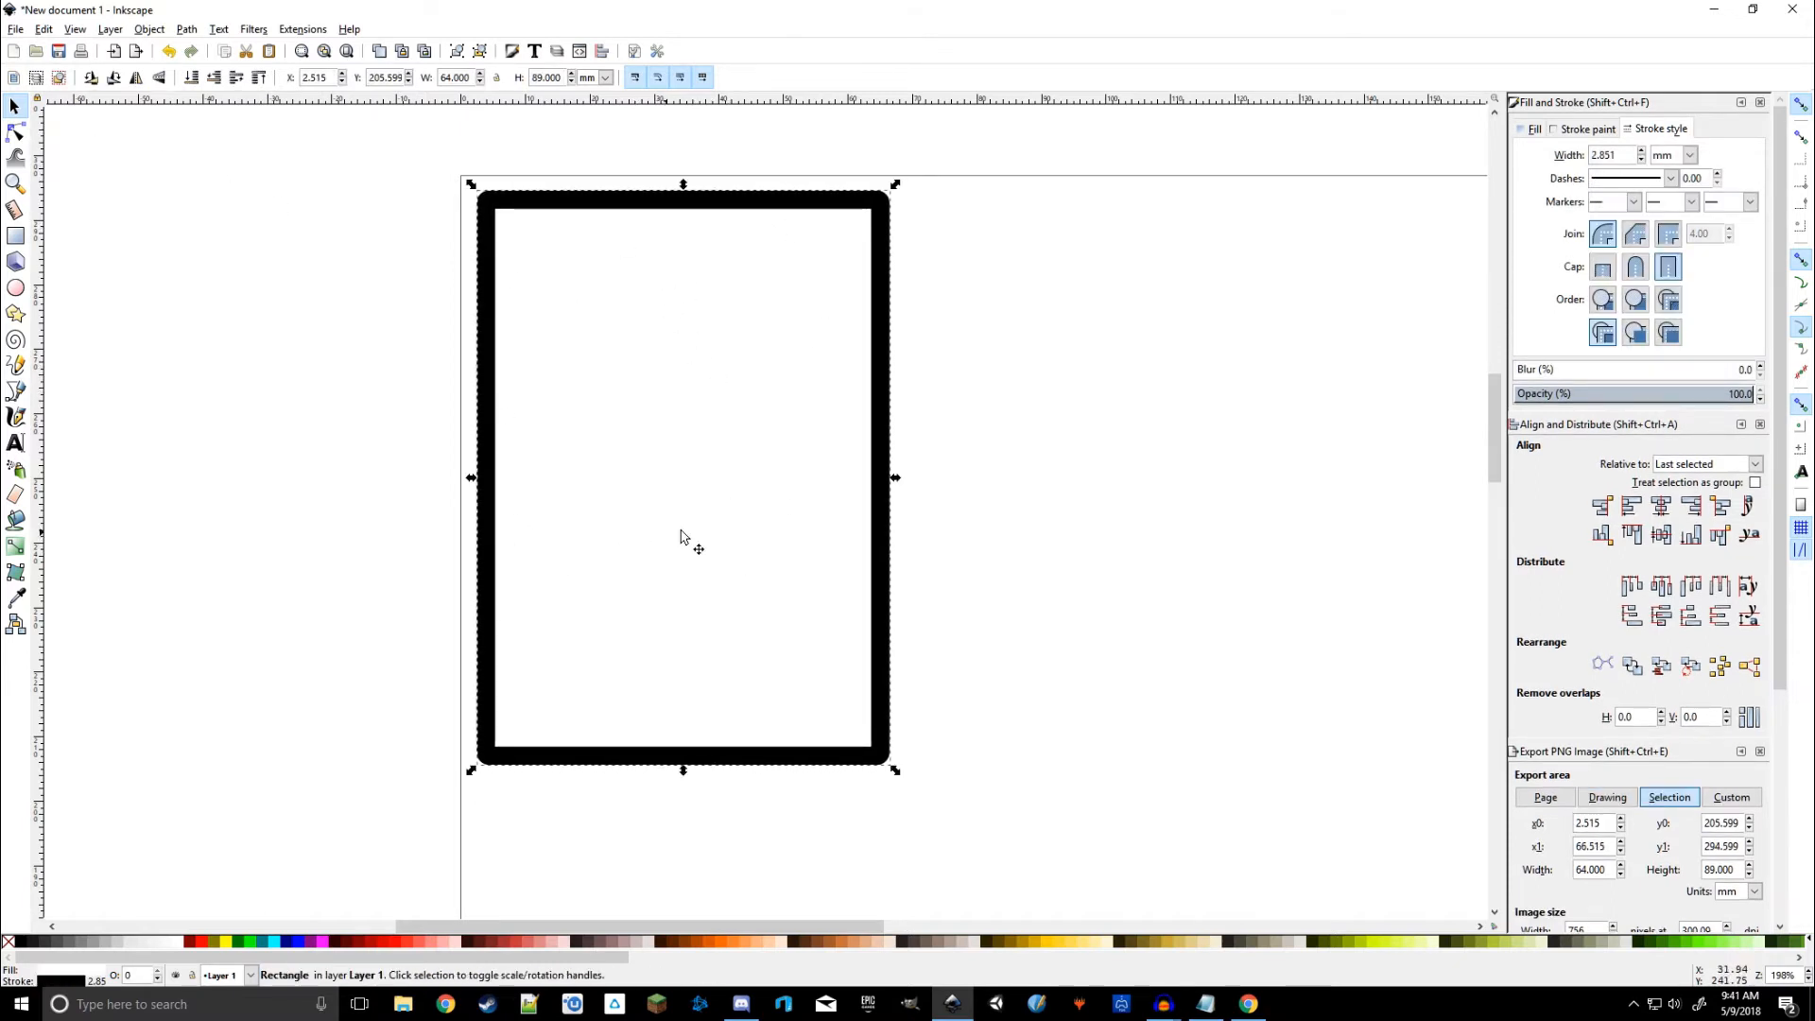
Step: Zoom out and fill the top row with three copies of the card
{"action": "scroll", "coordinate": [936, 530], "scroll_direction": "down", "scroll_amount": 1}
{"action": "scroll", "coordinate": [974, 543], "scroll_direction": "down", "scroll_amount": 1}
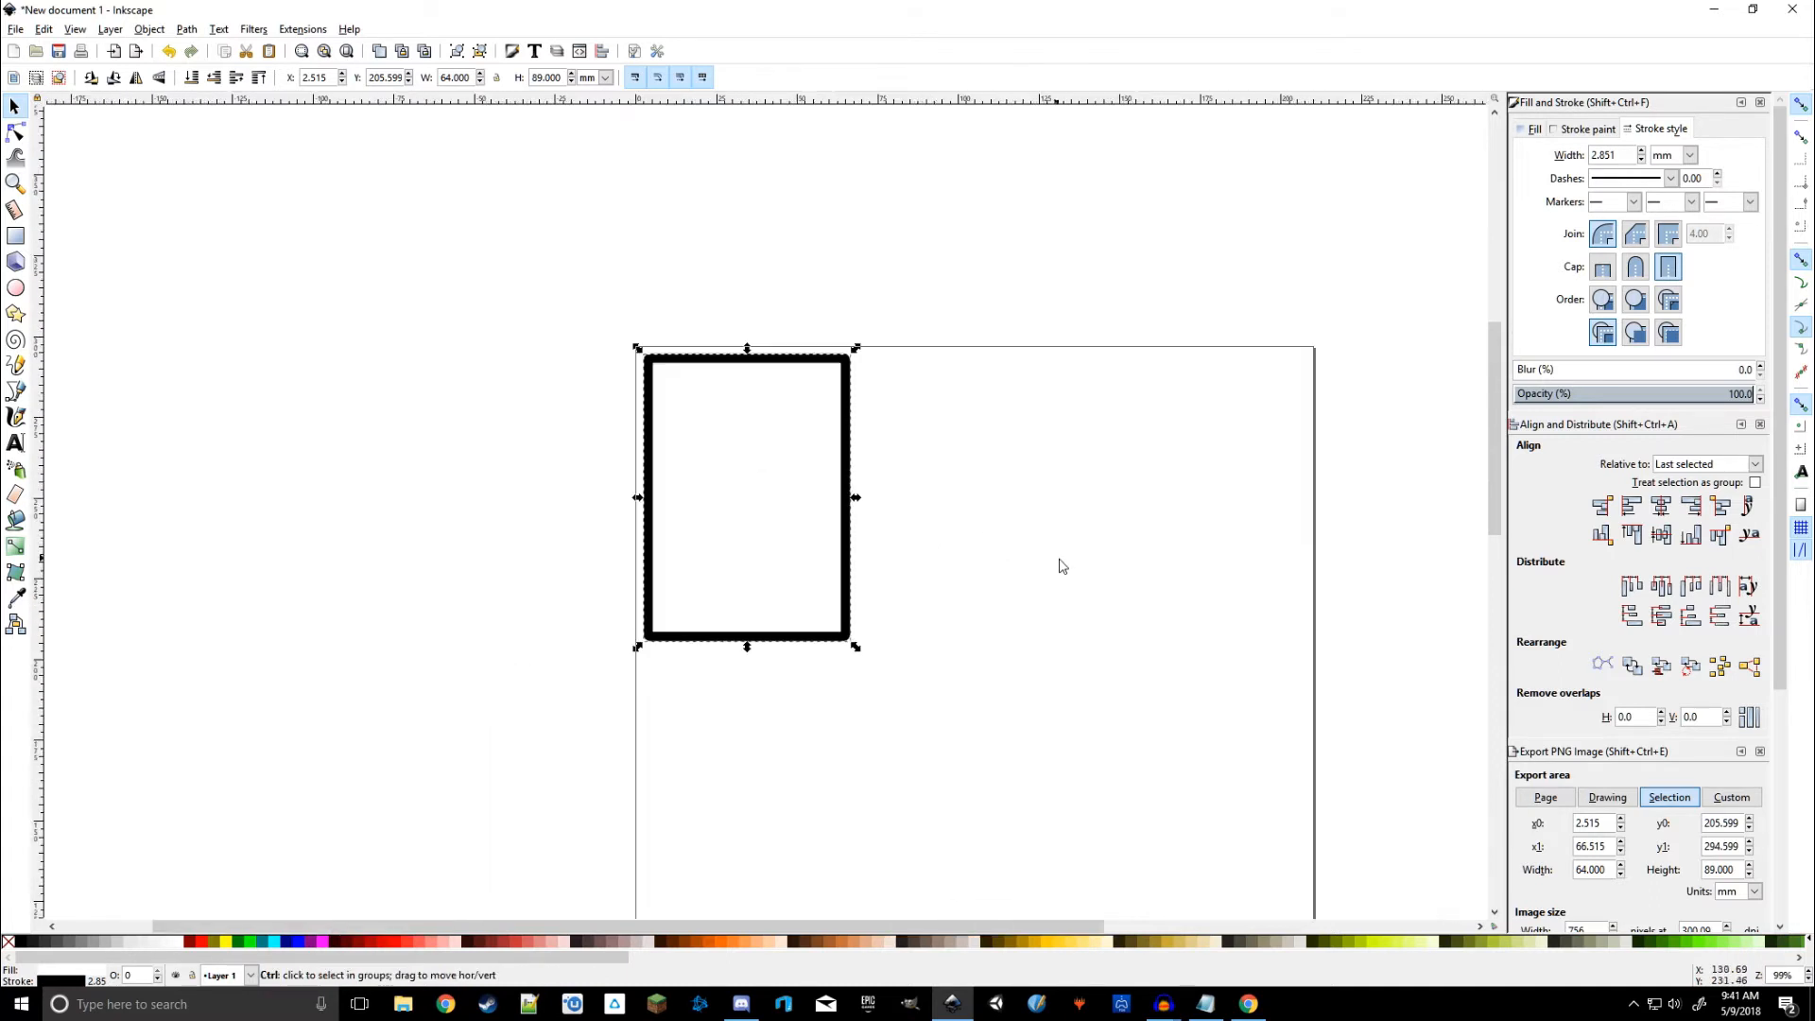
{"action": "left_click_drag", "start_coordinate": [1063, 567], "coordinate": [917, 478]}
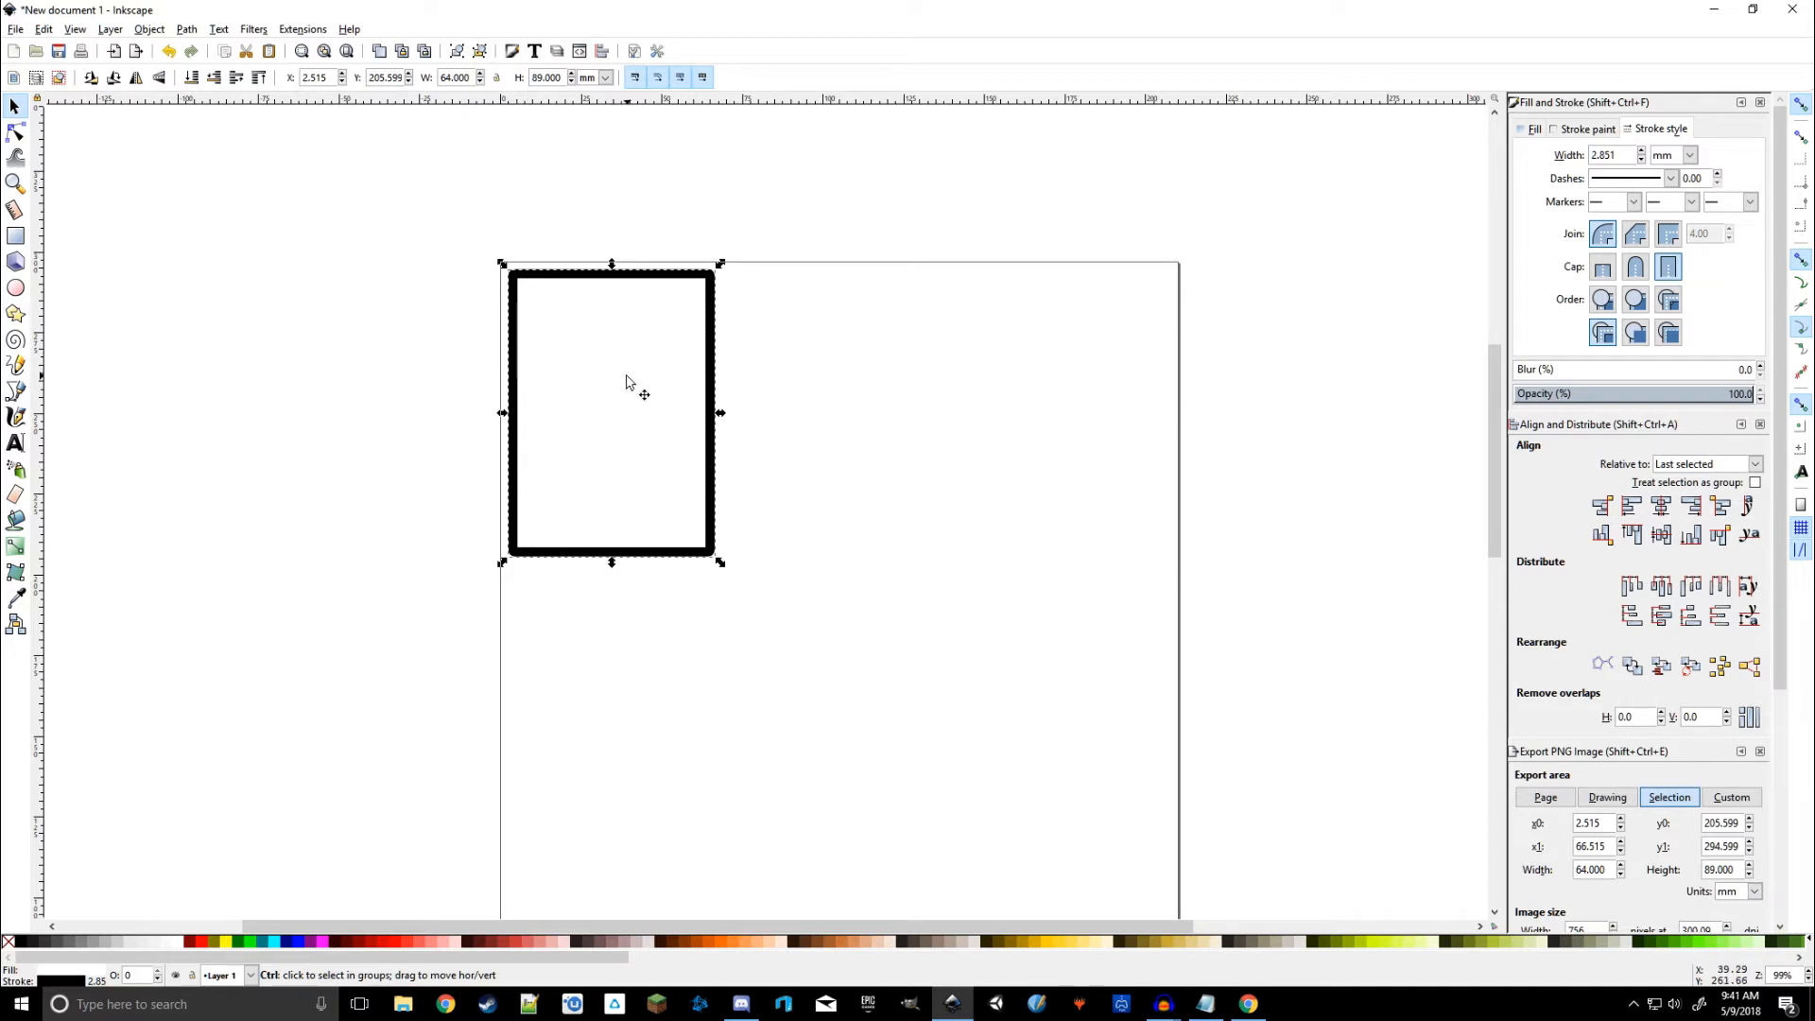
{"action": "left_click_drag", "start_coordinate": [588, 401], "coordinate": [814, 431]}
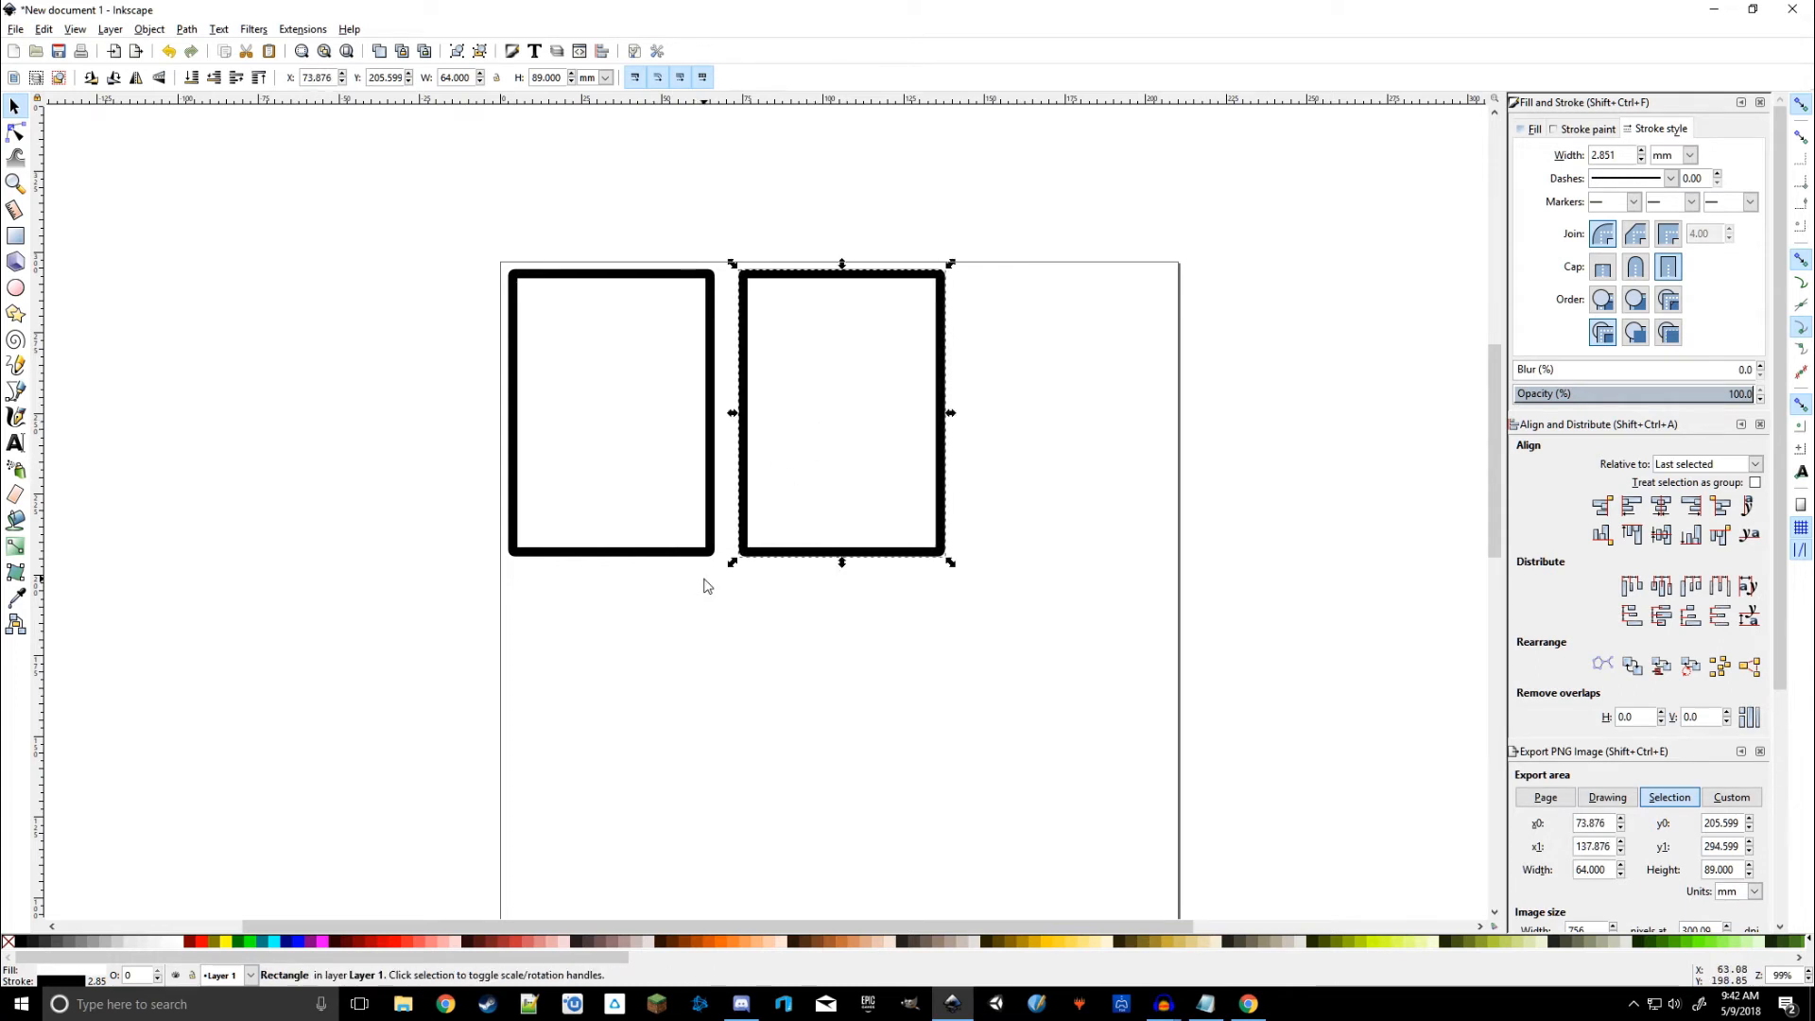
{"action": "key", "text": "ctrl+d"}
{"action": "left_click_drag", "start_coordinate": [837, 408], "coordinate": [571, 706]}
Step: Duplicate cards to fill the middle and bottom rows, completing the 3×3 grid
{"action": "key", "text": "ctrl+d"}
{"action": "key", "text": "ctrl+d"}
{"action": "key", "text": "ctrl+d"}
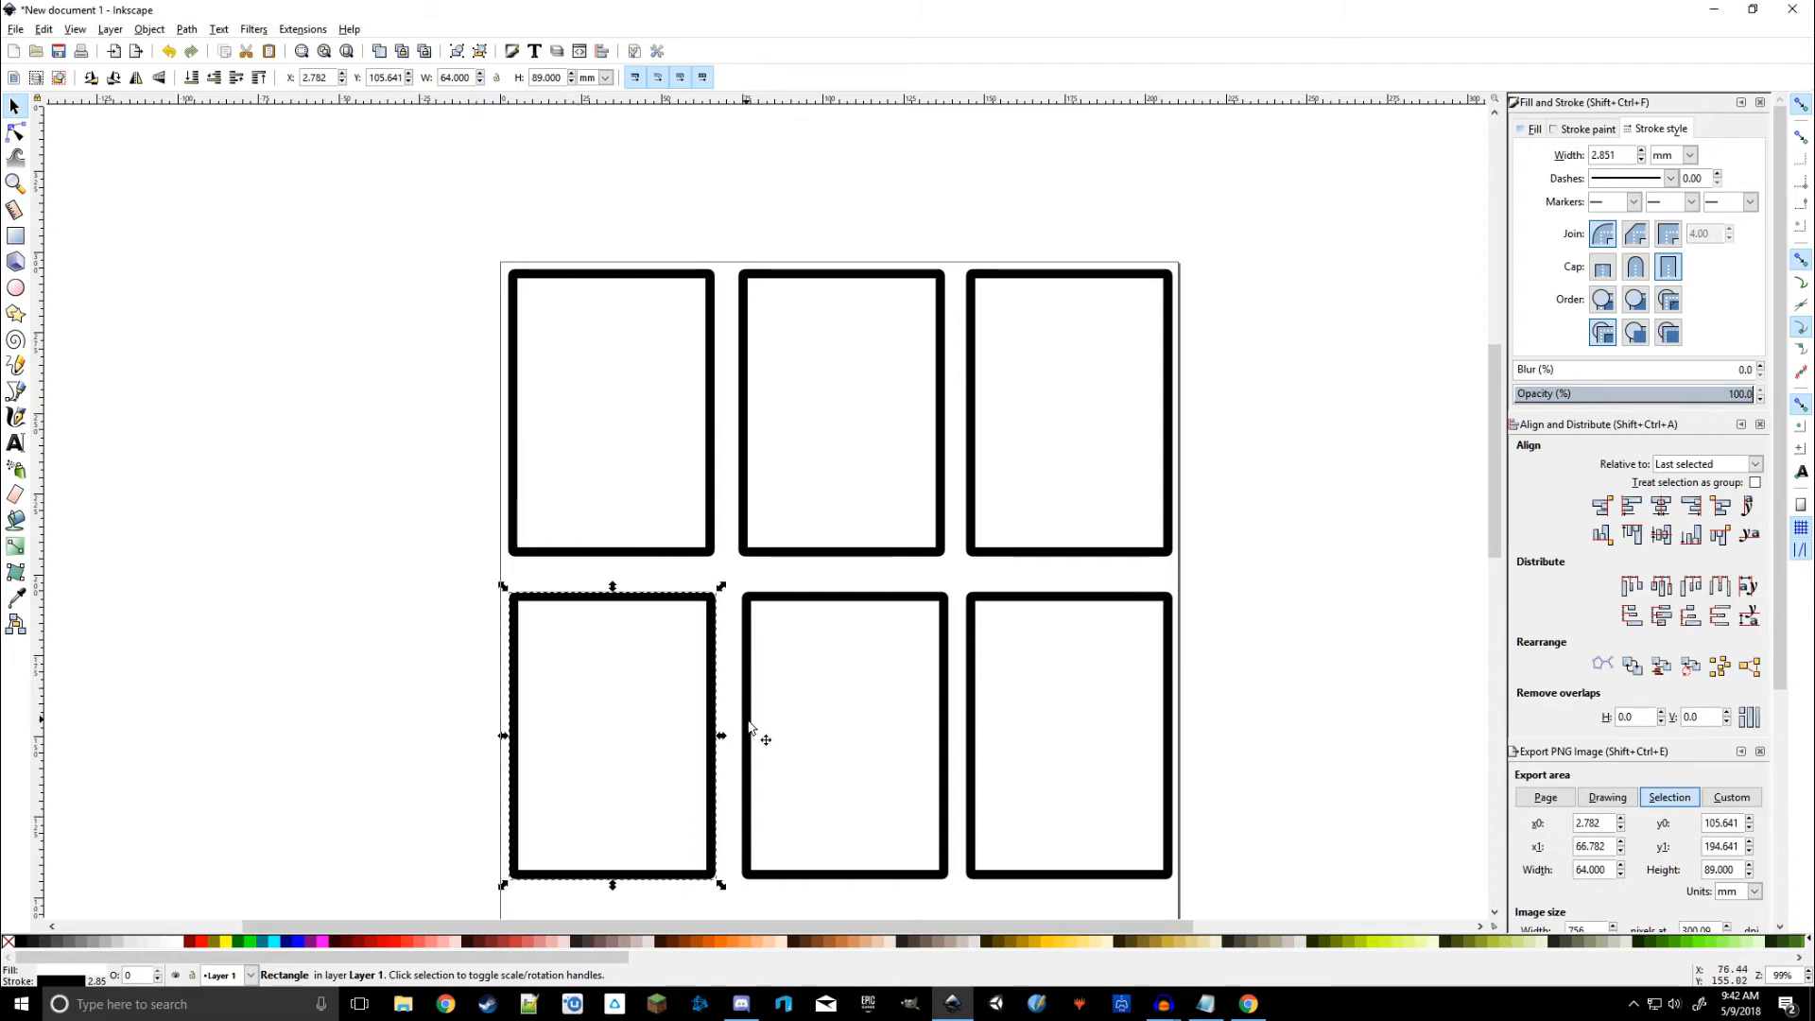
{"action": "scroll", "coordinate": [668, 506], "scroll_direction": "down", "scroll_amount": 8}
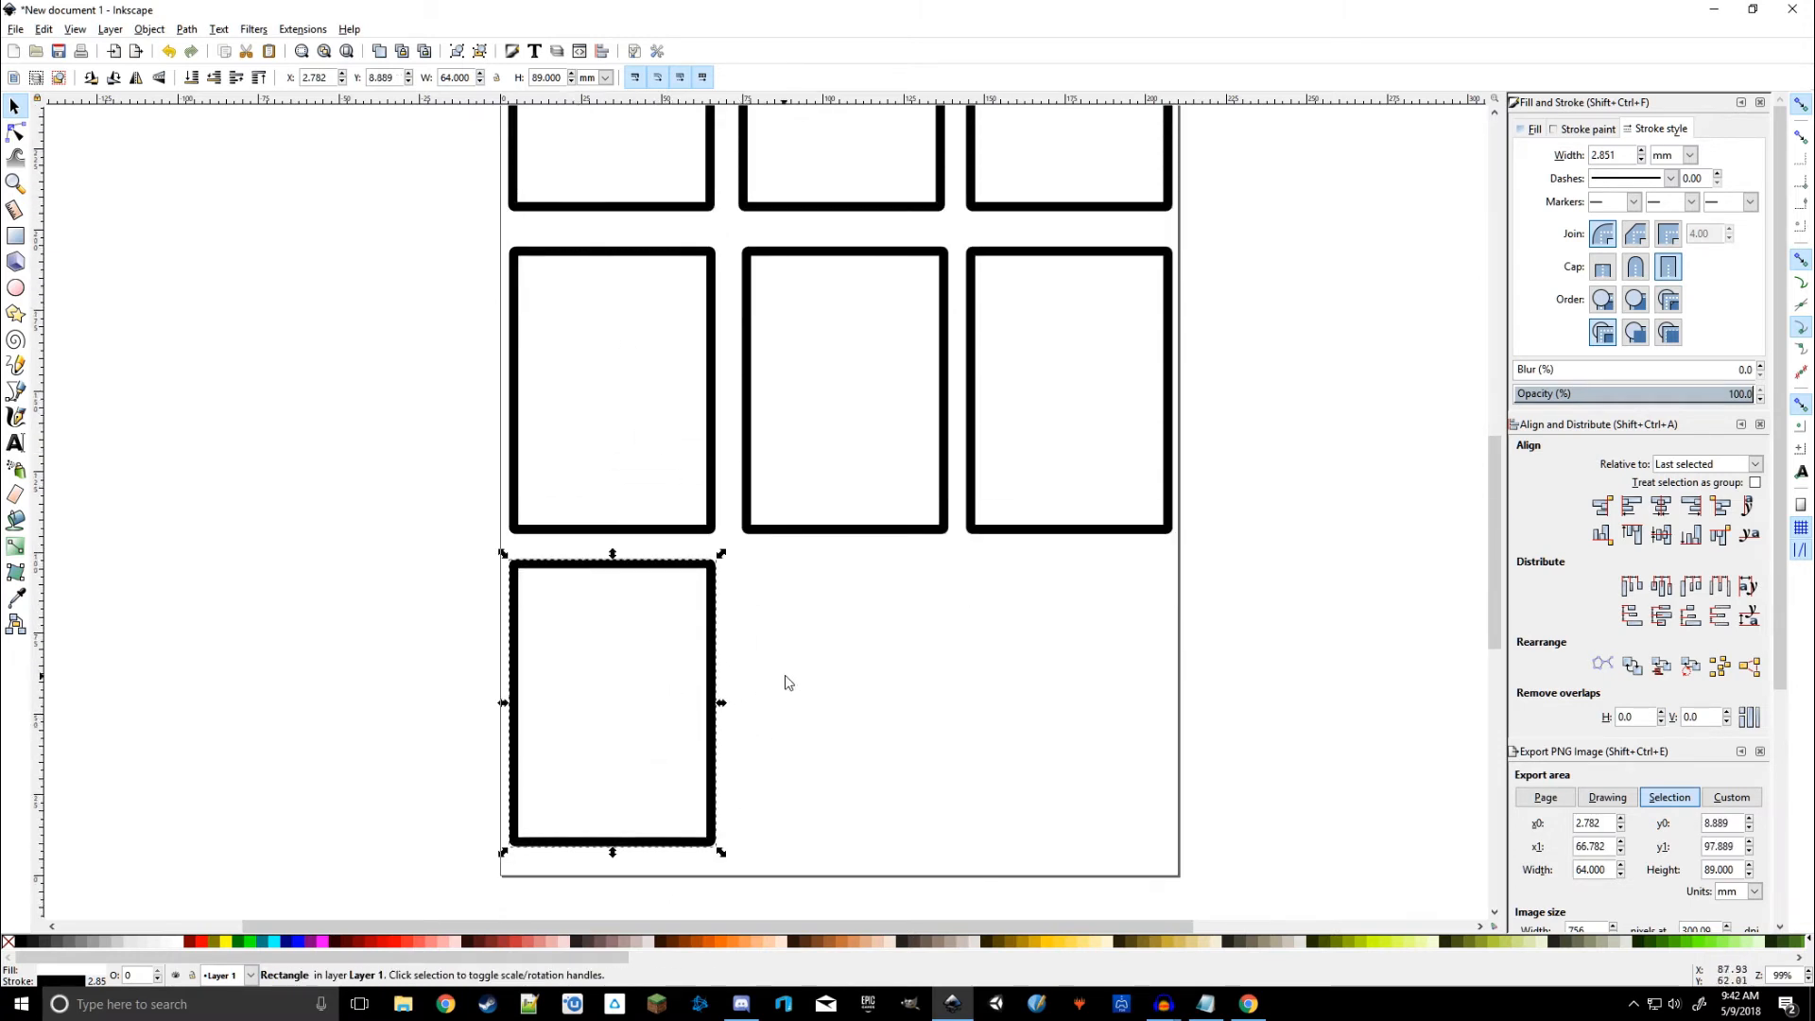
{"action": "key", "text": "ctrl+d"}
{"action": "left_click_drag", "start_coordinate": [653, 698], "coordinate": [1094, 689]}
{"action": "key", "text": "ctrl+d"}
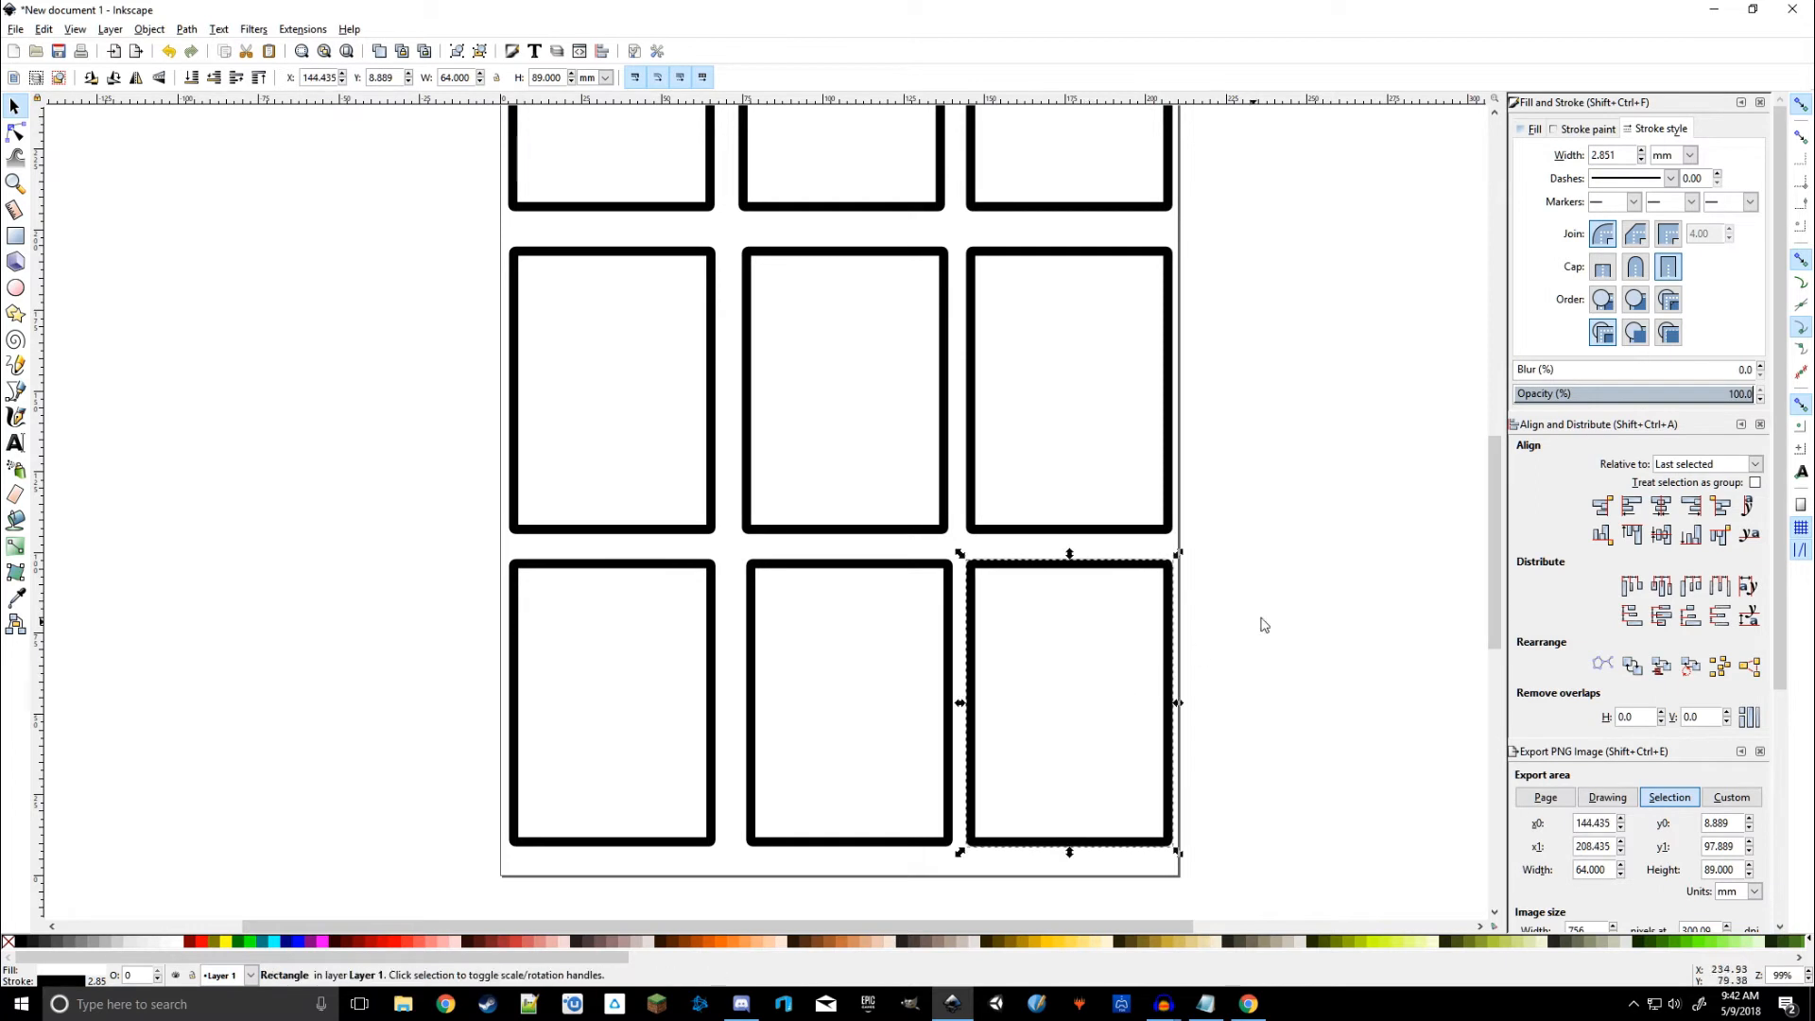
{"action": "left_click", "coordinate": [1264, 620]}
{"action": "scroll", "coordinate": [1325, 608], "scroll_direction": "up", "scroll_amount": 5}
{"action": "scroll", "coordinate": [1339, 584], "scroll_direction": "up", "scroll_amount": 3}
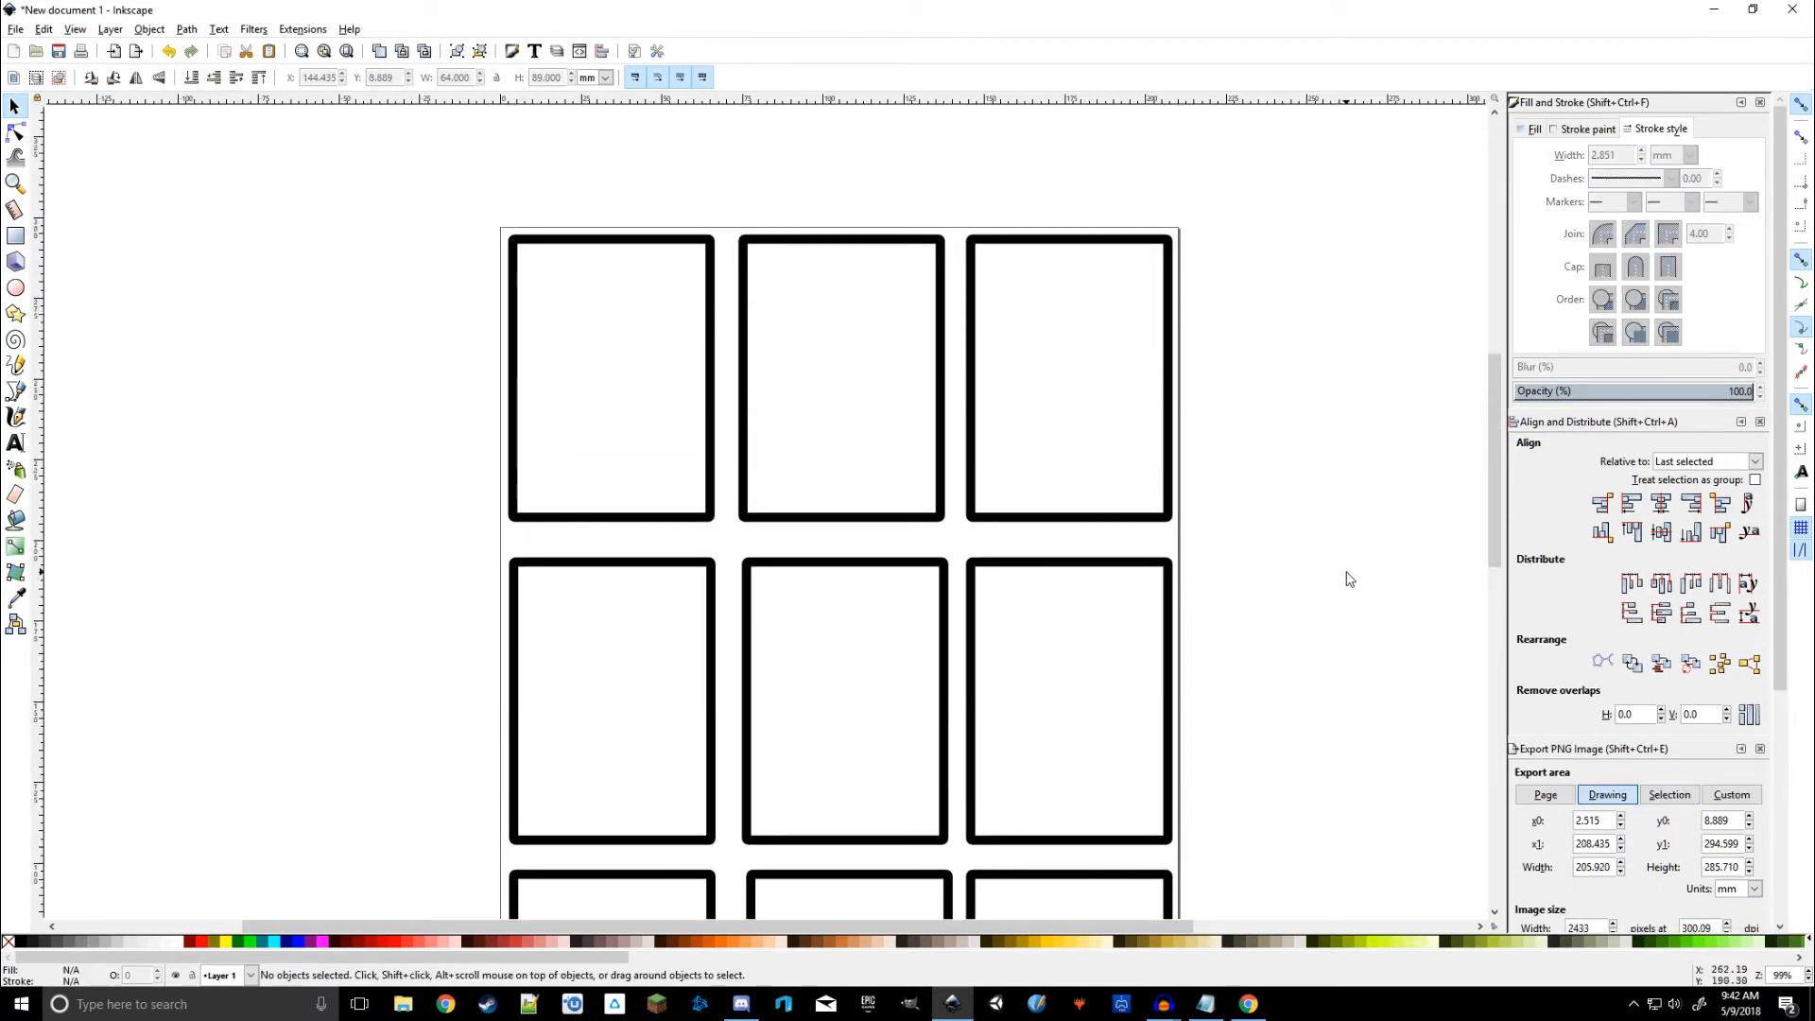
Step: Rename Layer 1 to 'Starting Cards' in the Layers panel
{"action": "scroll", "coordinate": [1607, 594], "scroll_direction": "down", "scroll_amount": 5}
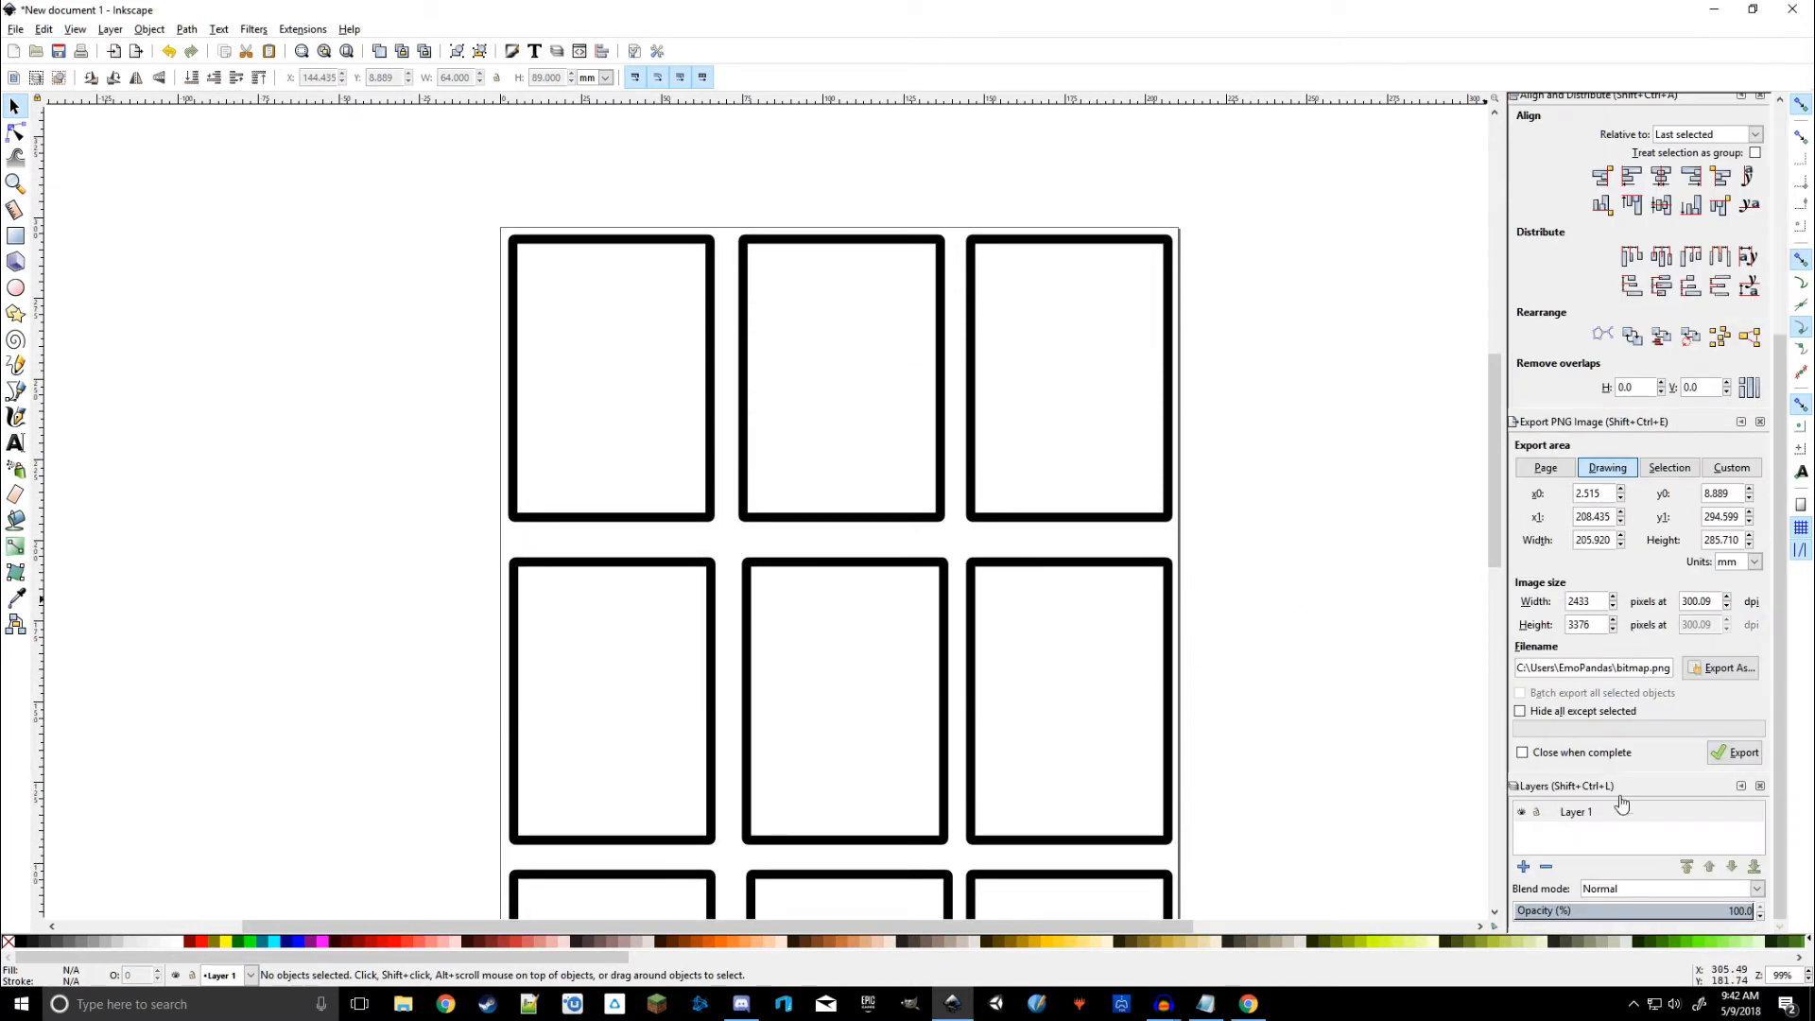
{"action": "left_click", "coordinate": [1584, 817]}
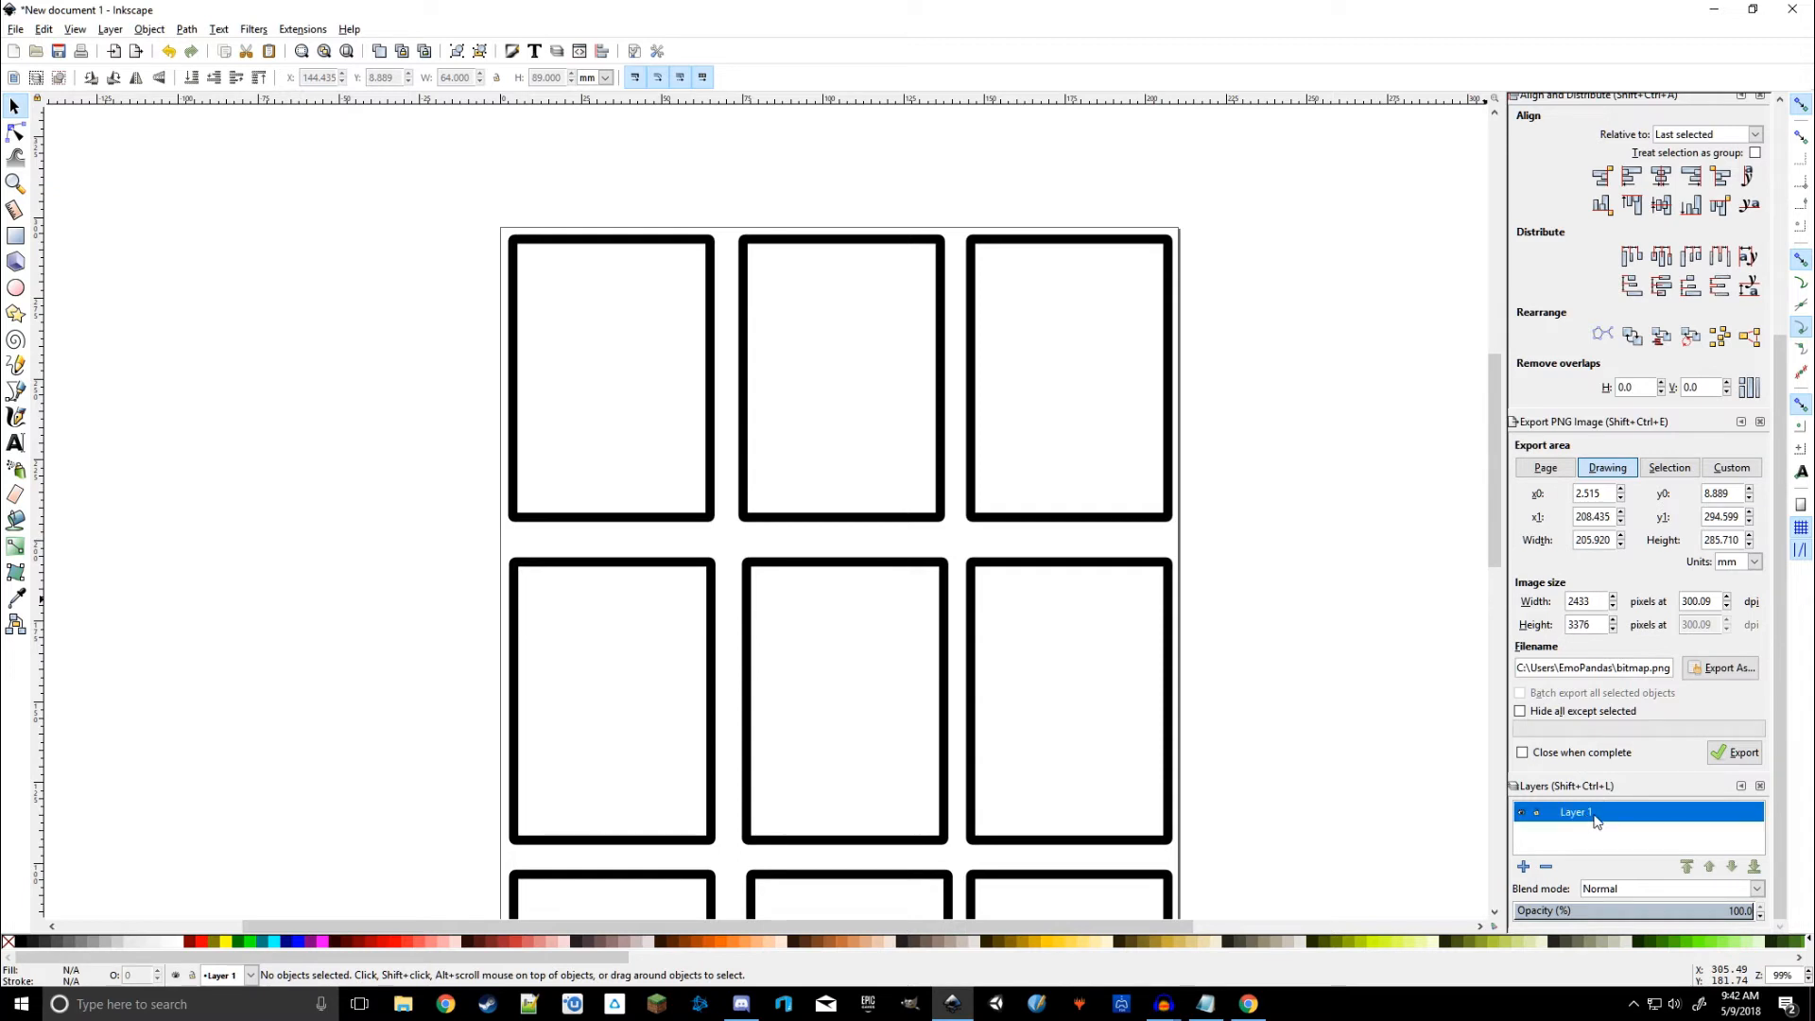
{"action": "double_click", "coordinate": [1594, 814]}
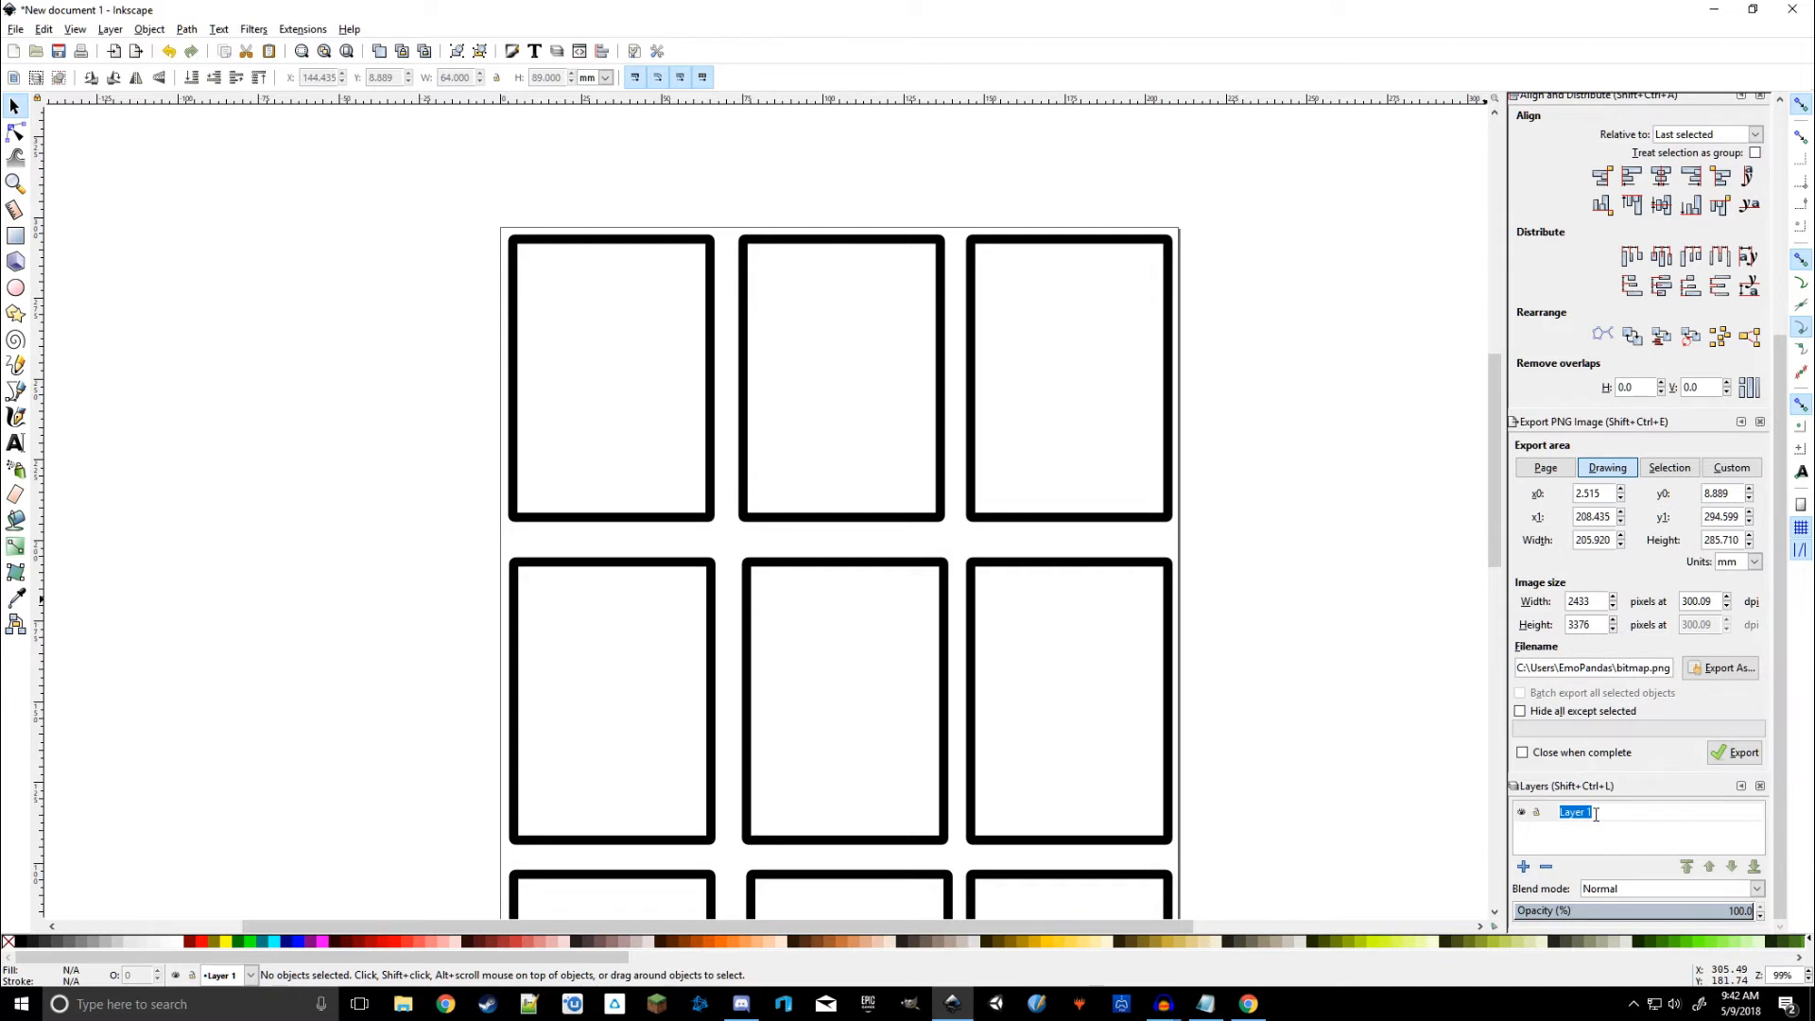
{"action": "type", "text": "Starting Cards"}
{"action": "key", "text": "Return"}
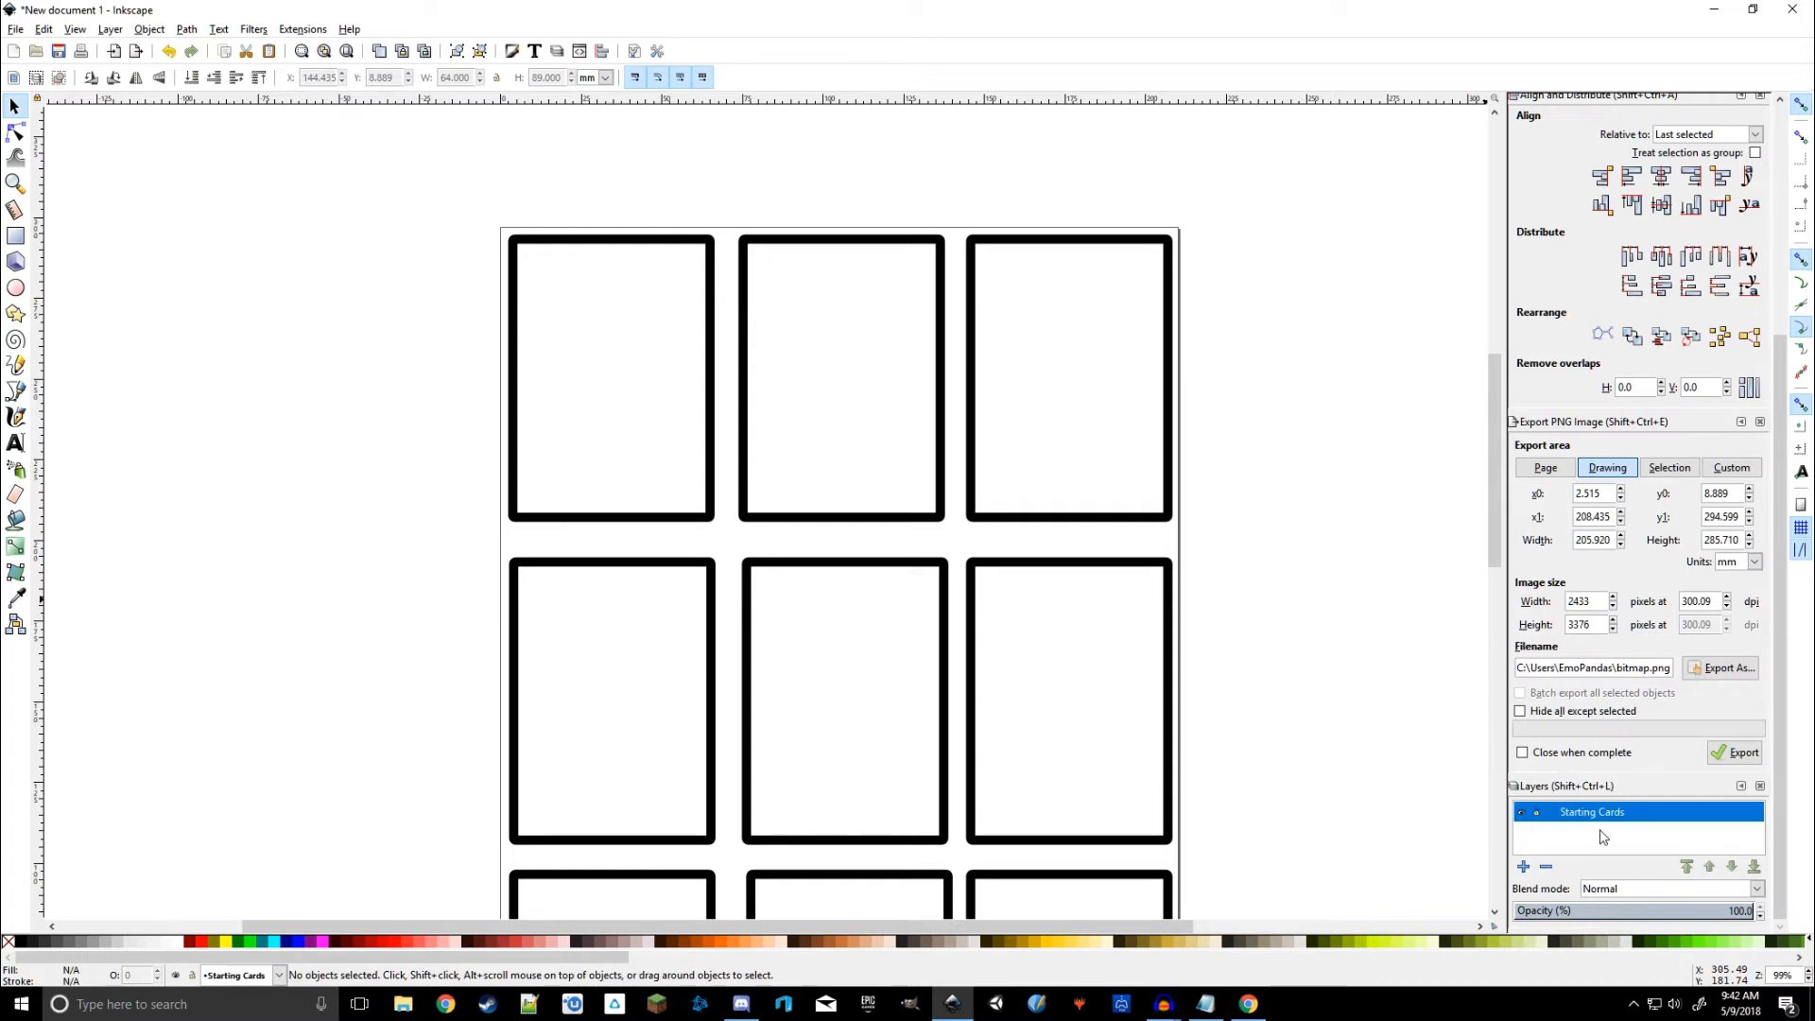
{"action": "scroll", "coordinate": [1343, 790], "scroll_direction": "down", "scroll_amount": 2}
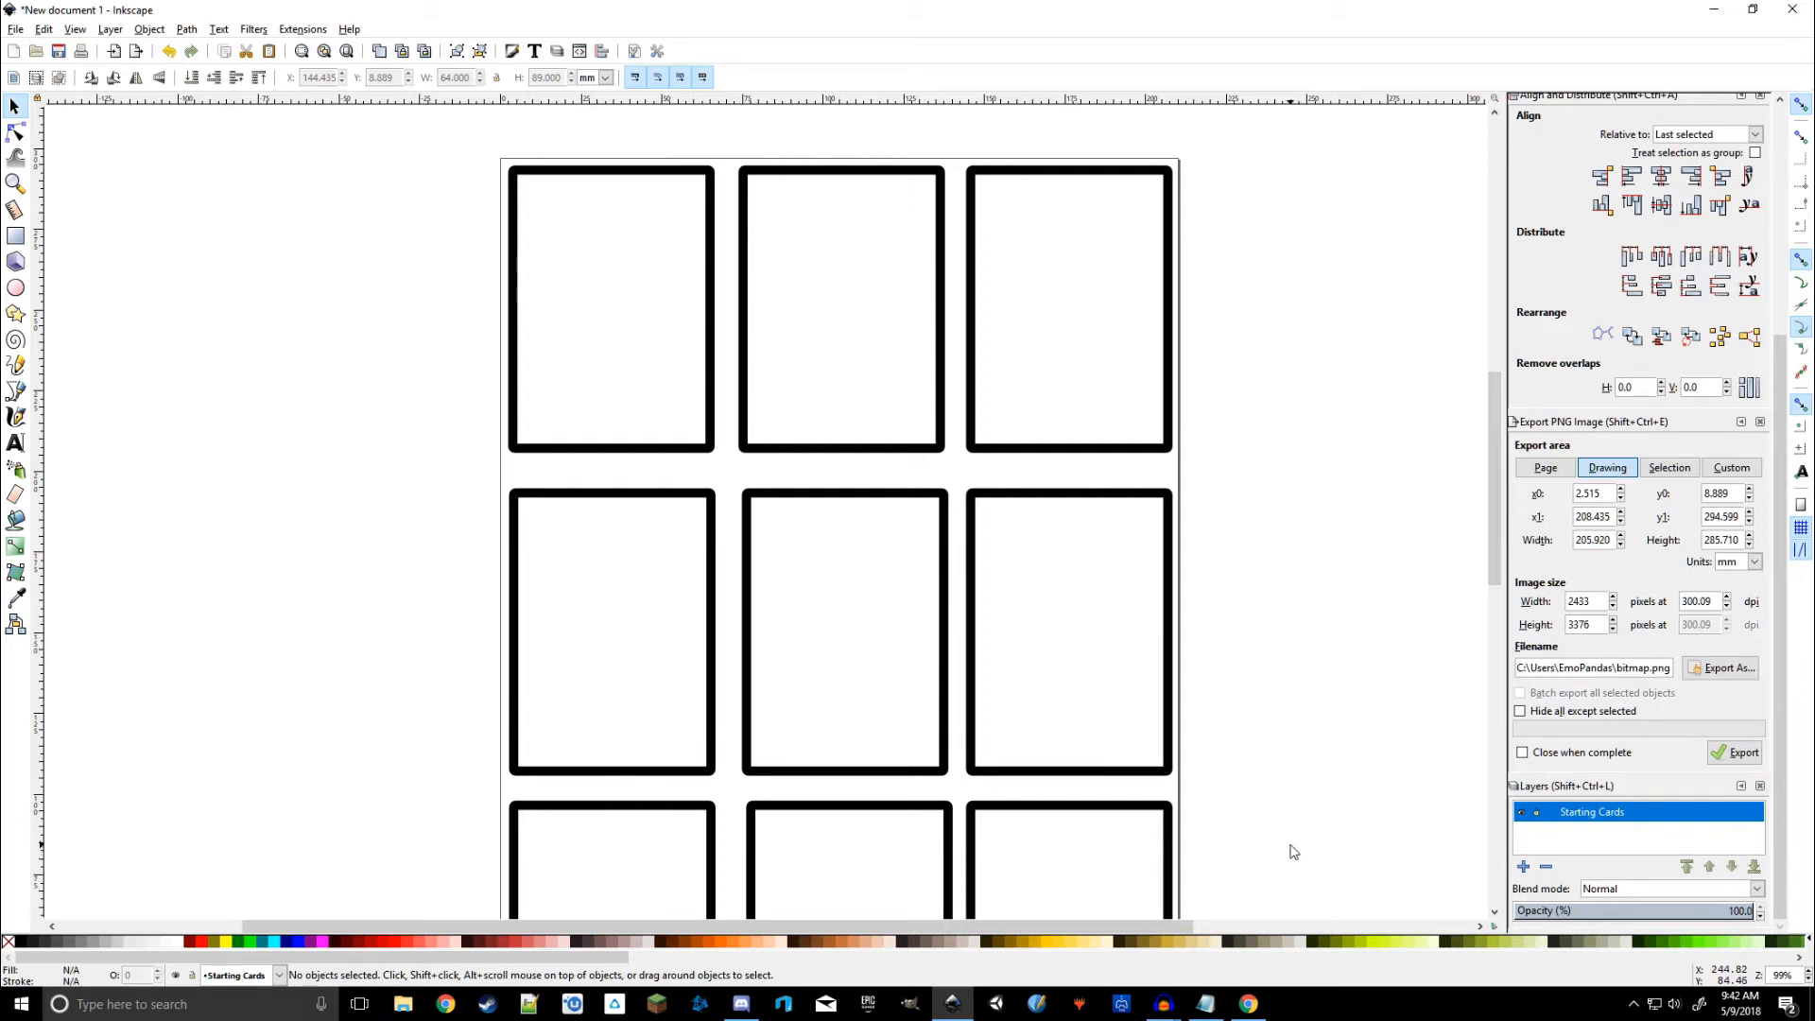
Step: Duplicate the Starting Cards layer and rename the copy 'Template card layer'
{"action": "right_click", "coordinate": [1591, 819]}
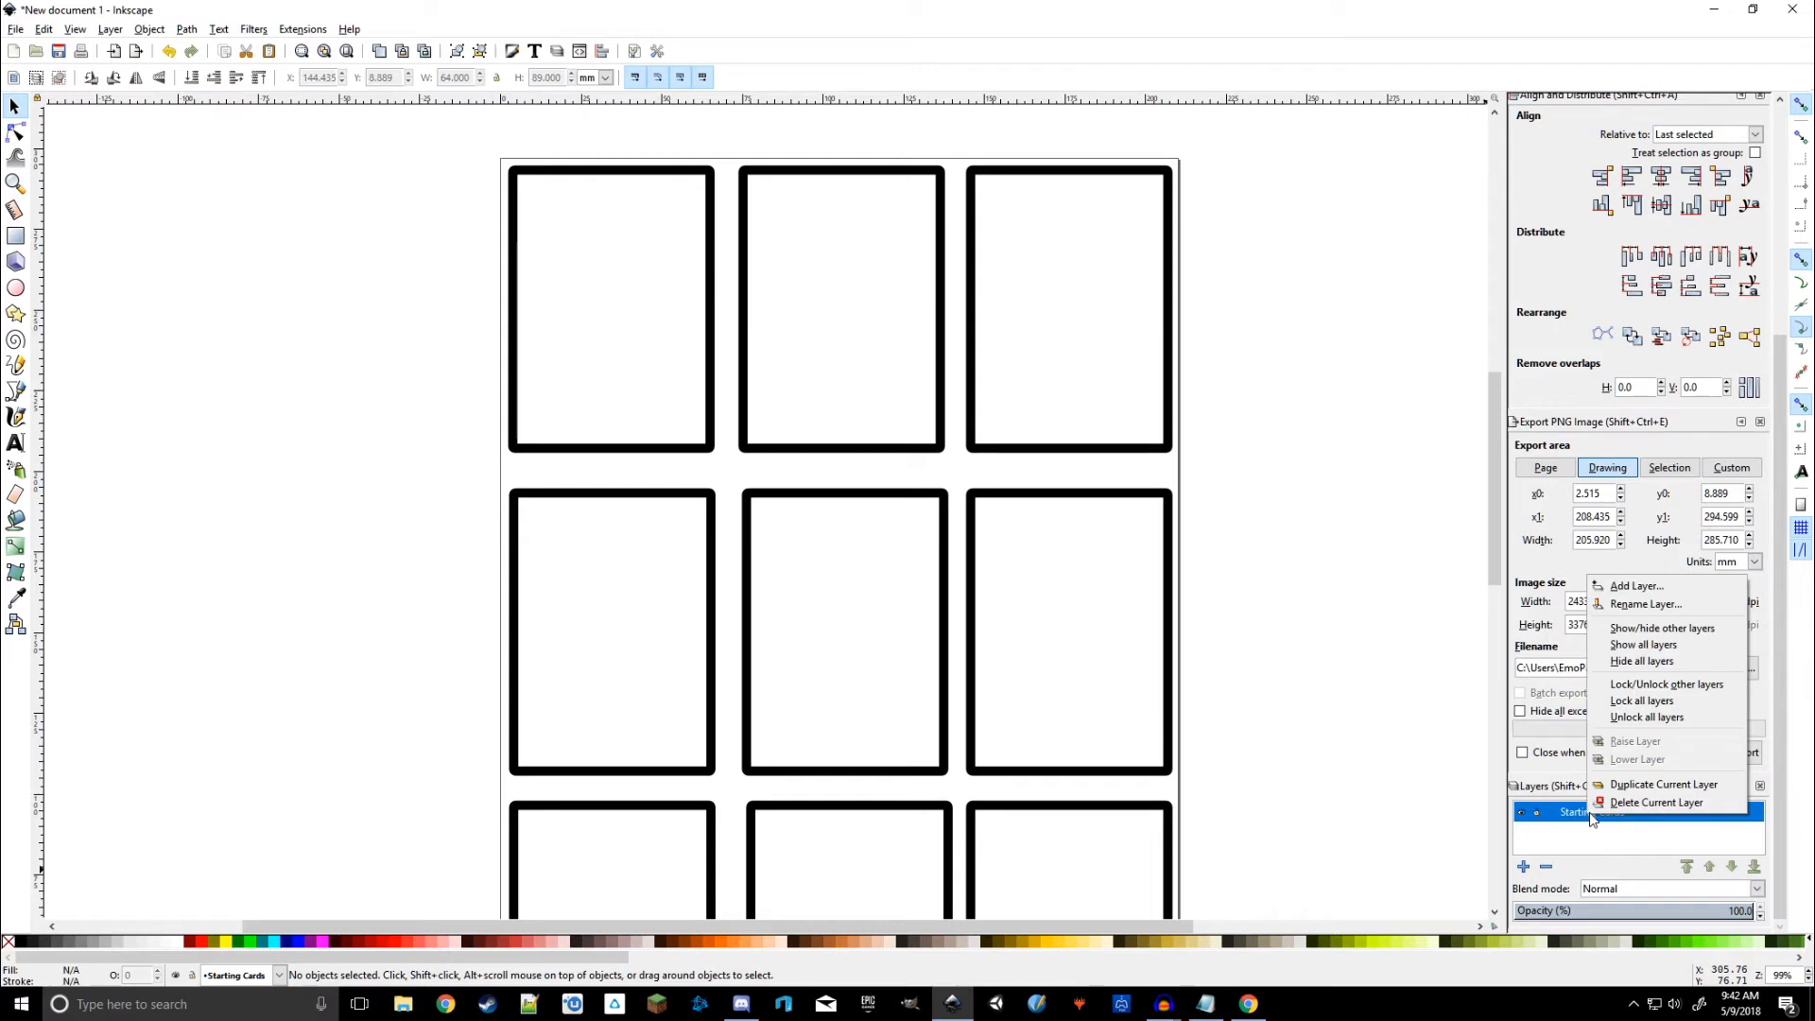
{"action": "left_click", "coordinate": [1637, 784]}
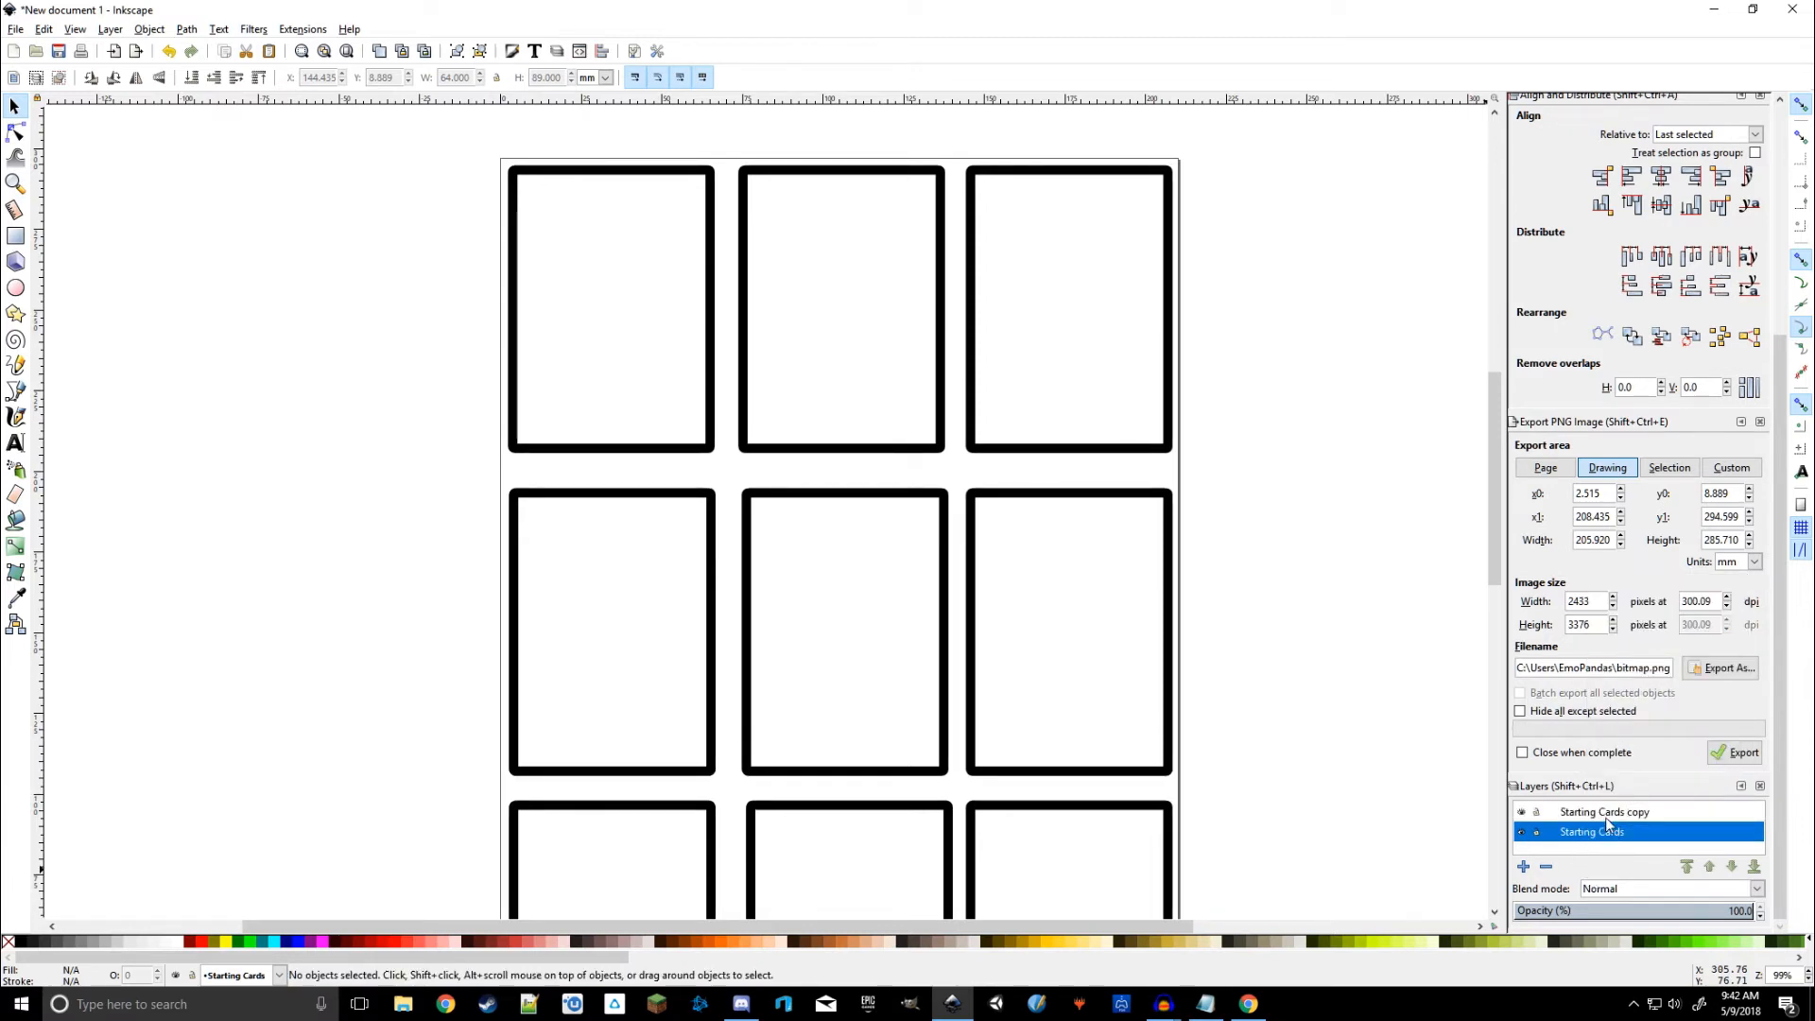
{"action": "left_click", "coordinate": [1637, 815]}
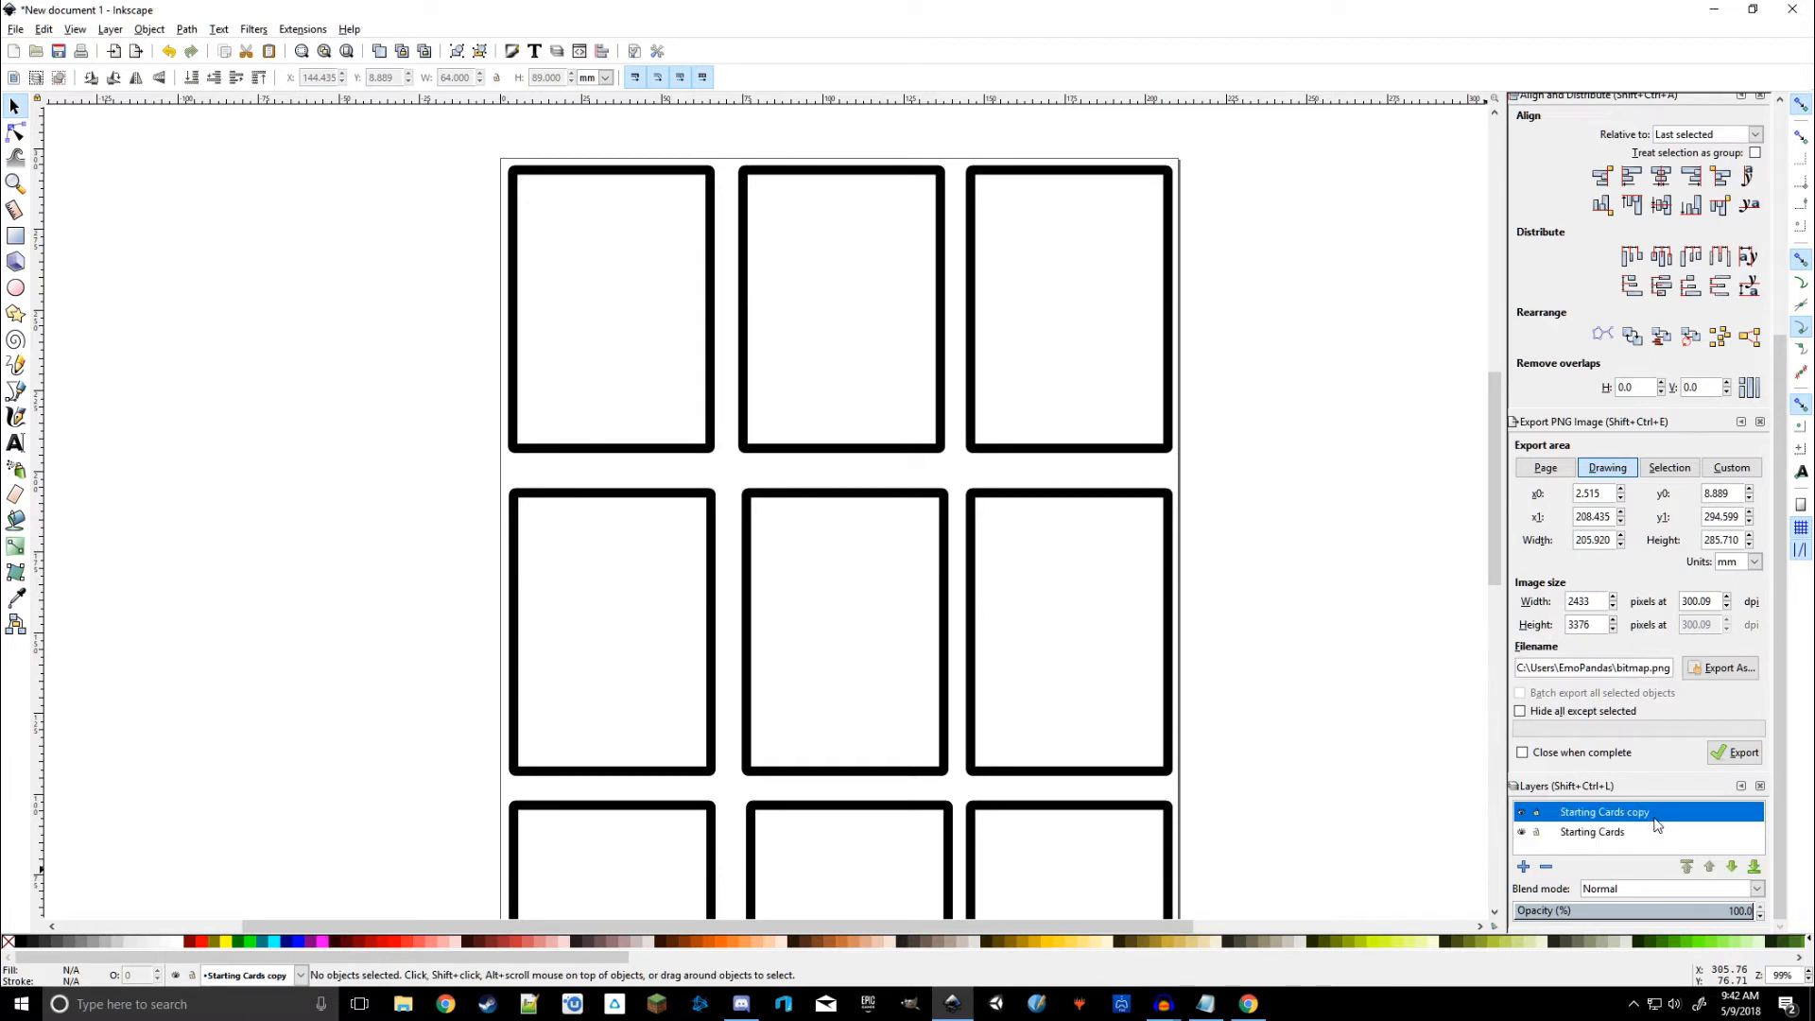
{"action": "right_click", "coordinate": [1643, 819]}
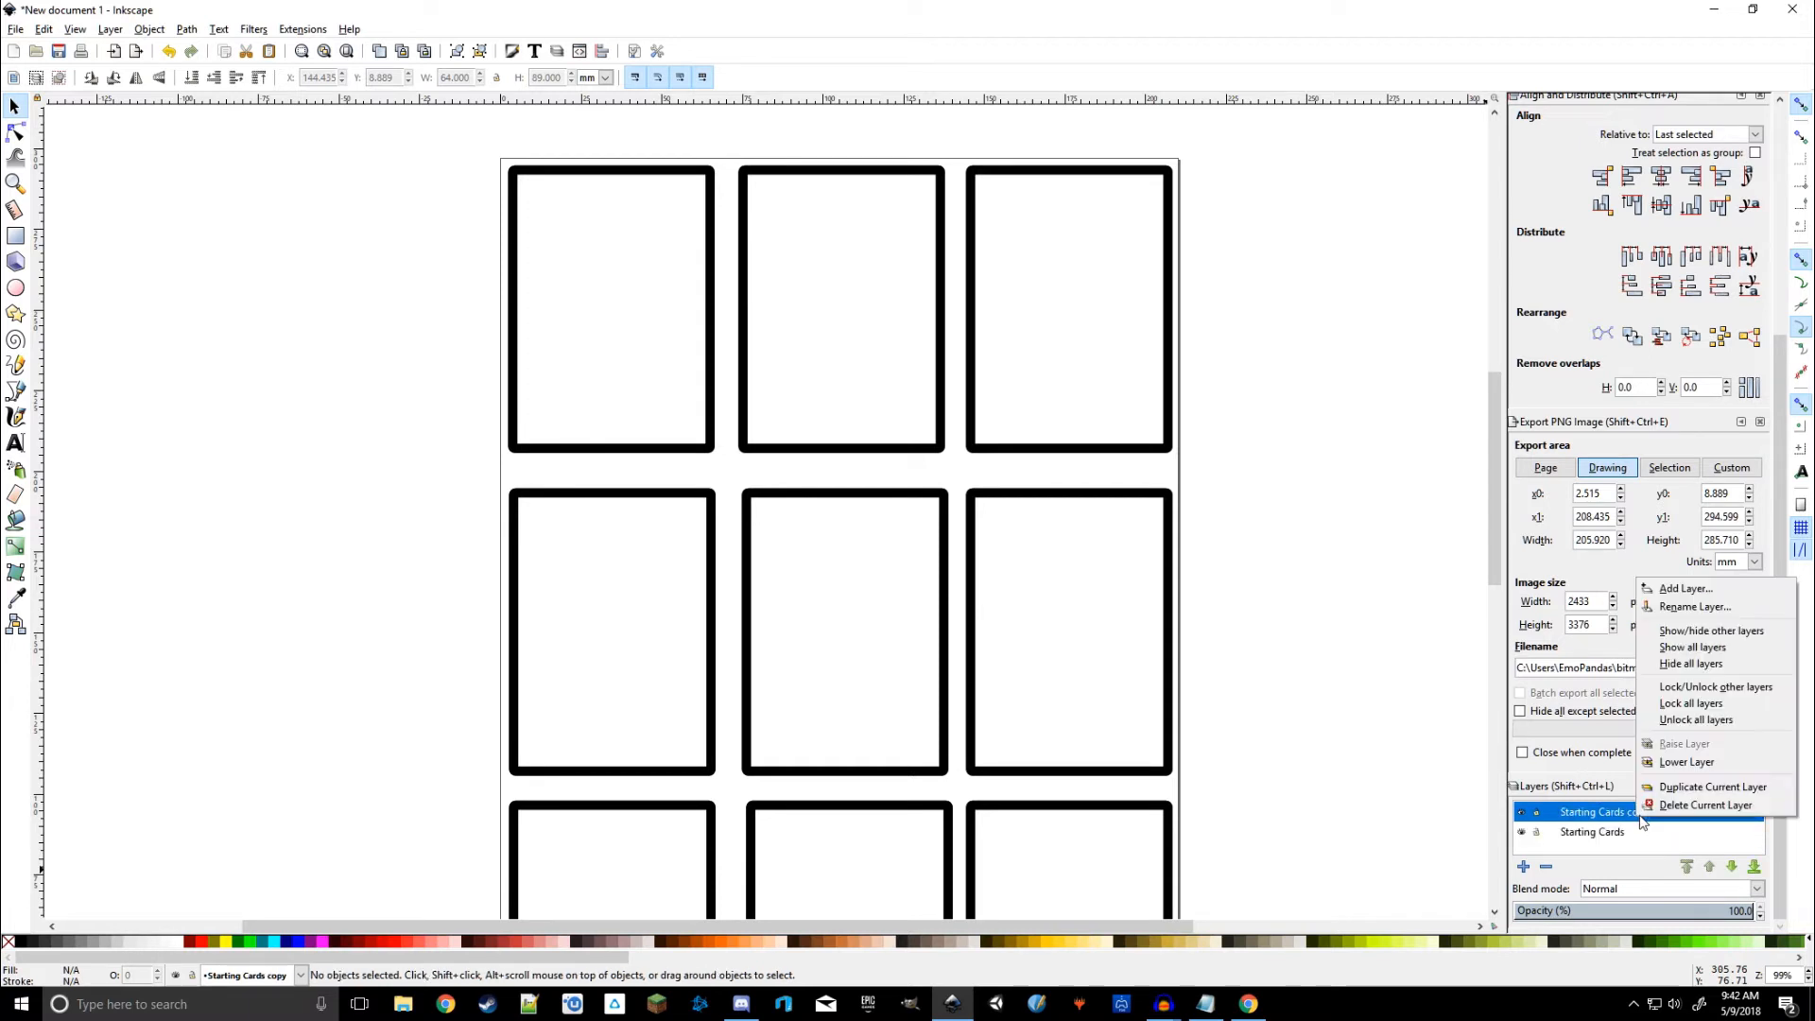
{"action": "left_click", "coordinate": [1702, 608]}
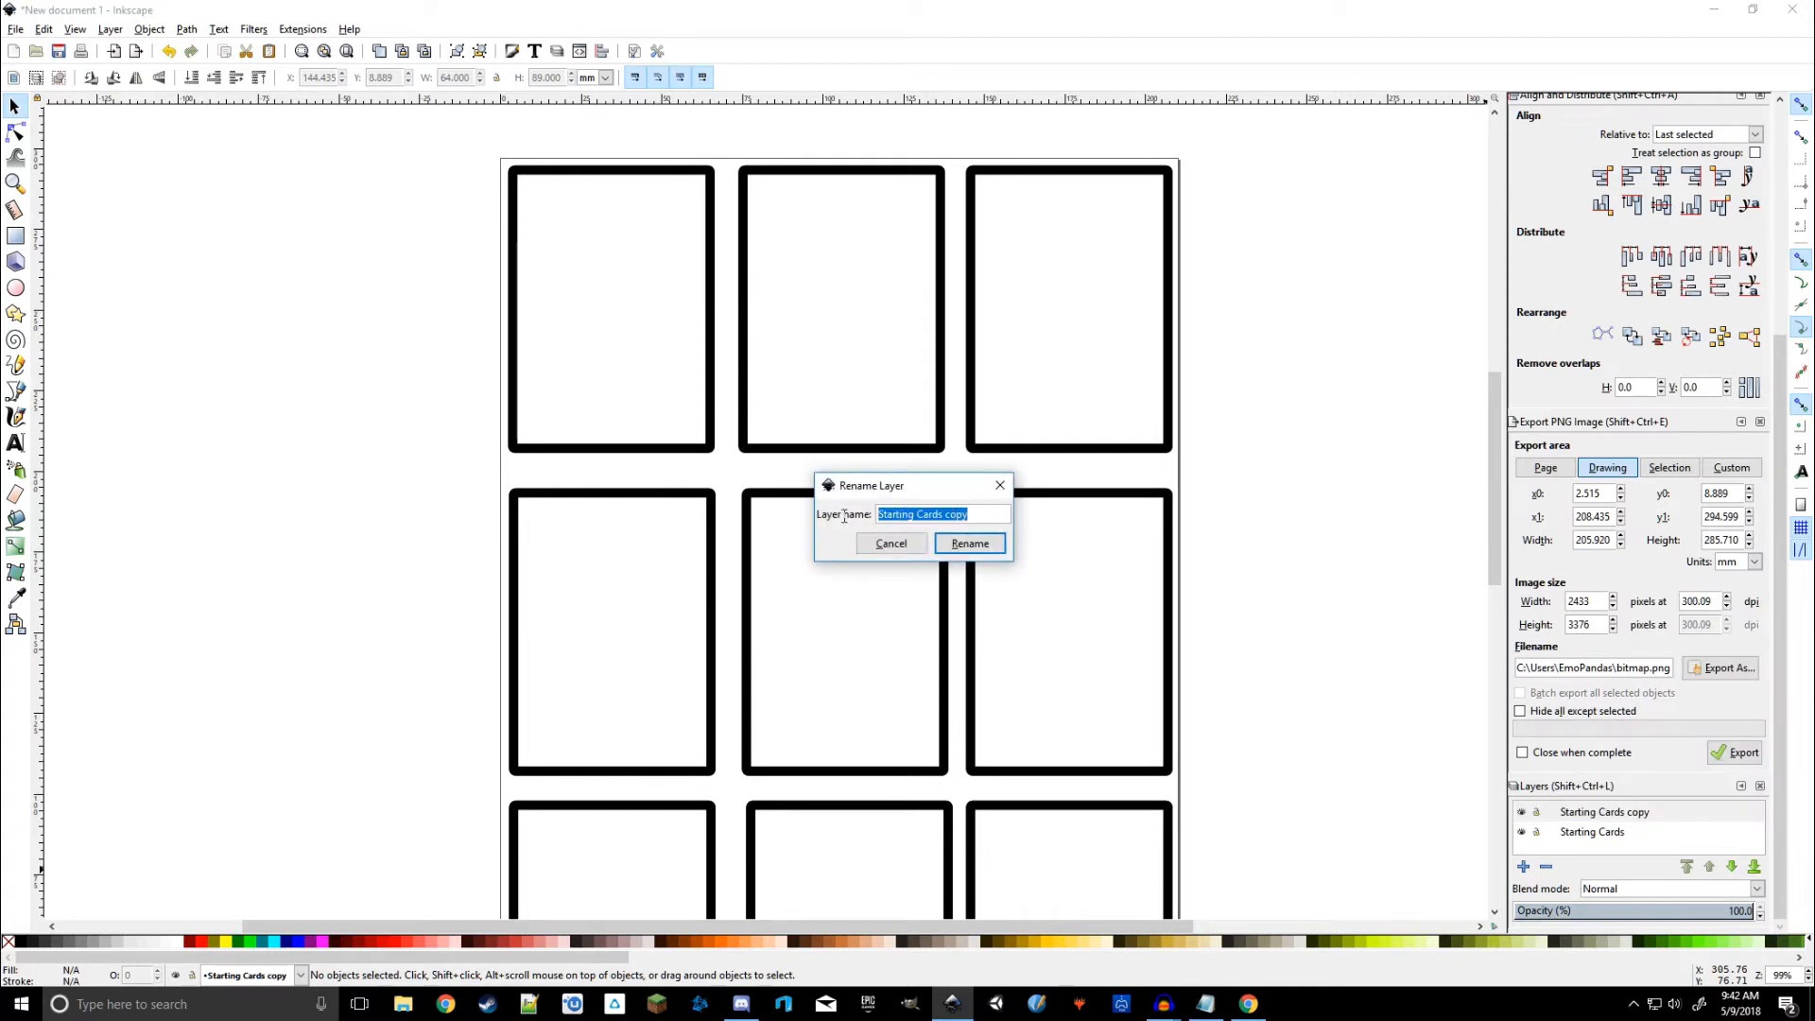
{"action": "type", "text": "Template card layer"}
{"action": "key", "text": "Return"}
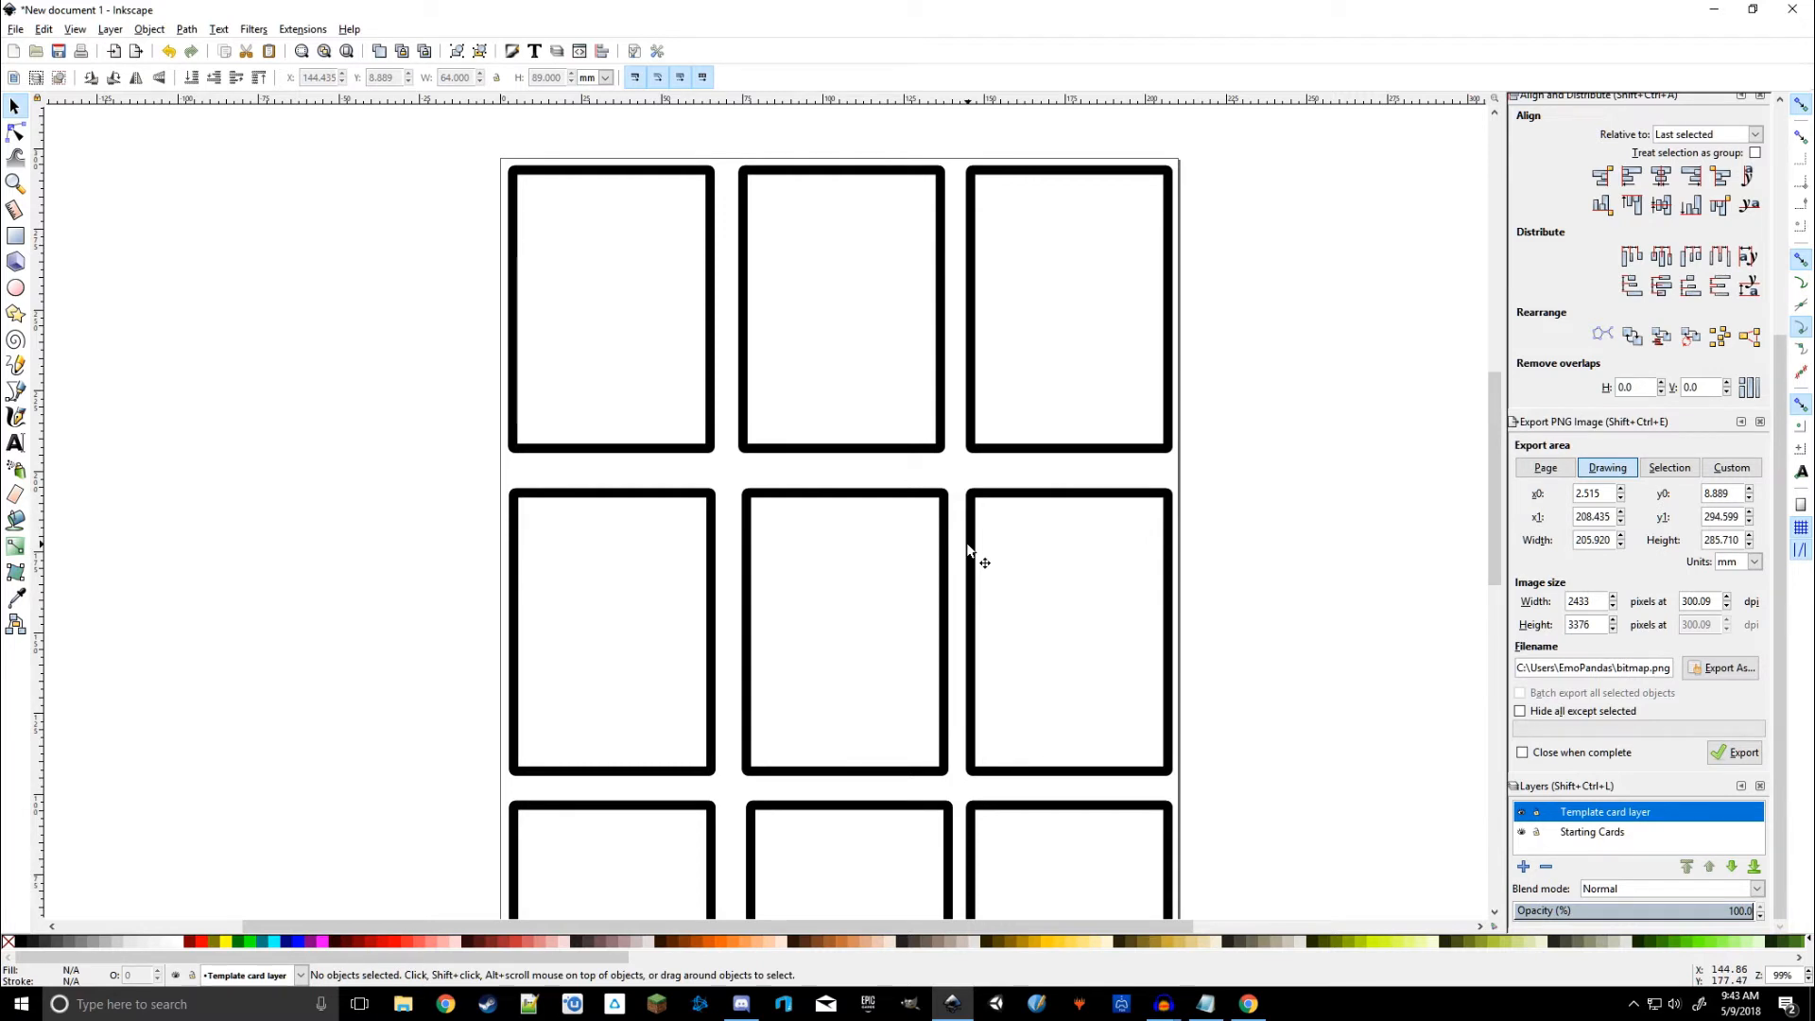
Step: Move Starting Cards above the template layer and zoom in on the top-left card
{"action": "left_click_drag", "start_coordinate": [1605, 836], "coordinate": [1610, 813]}
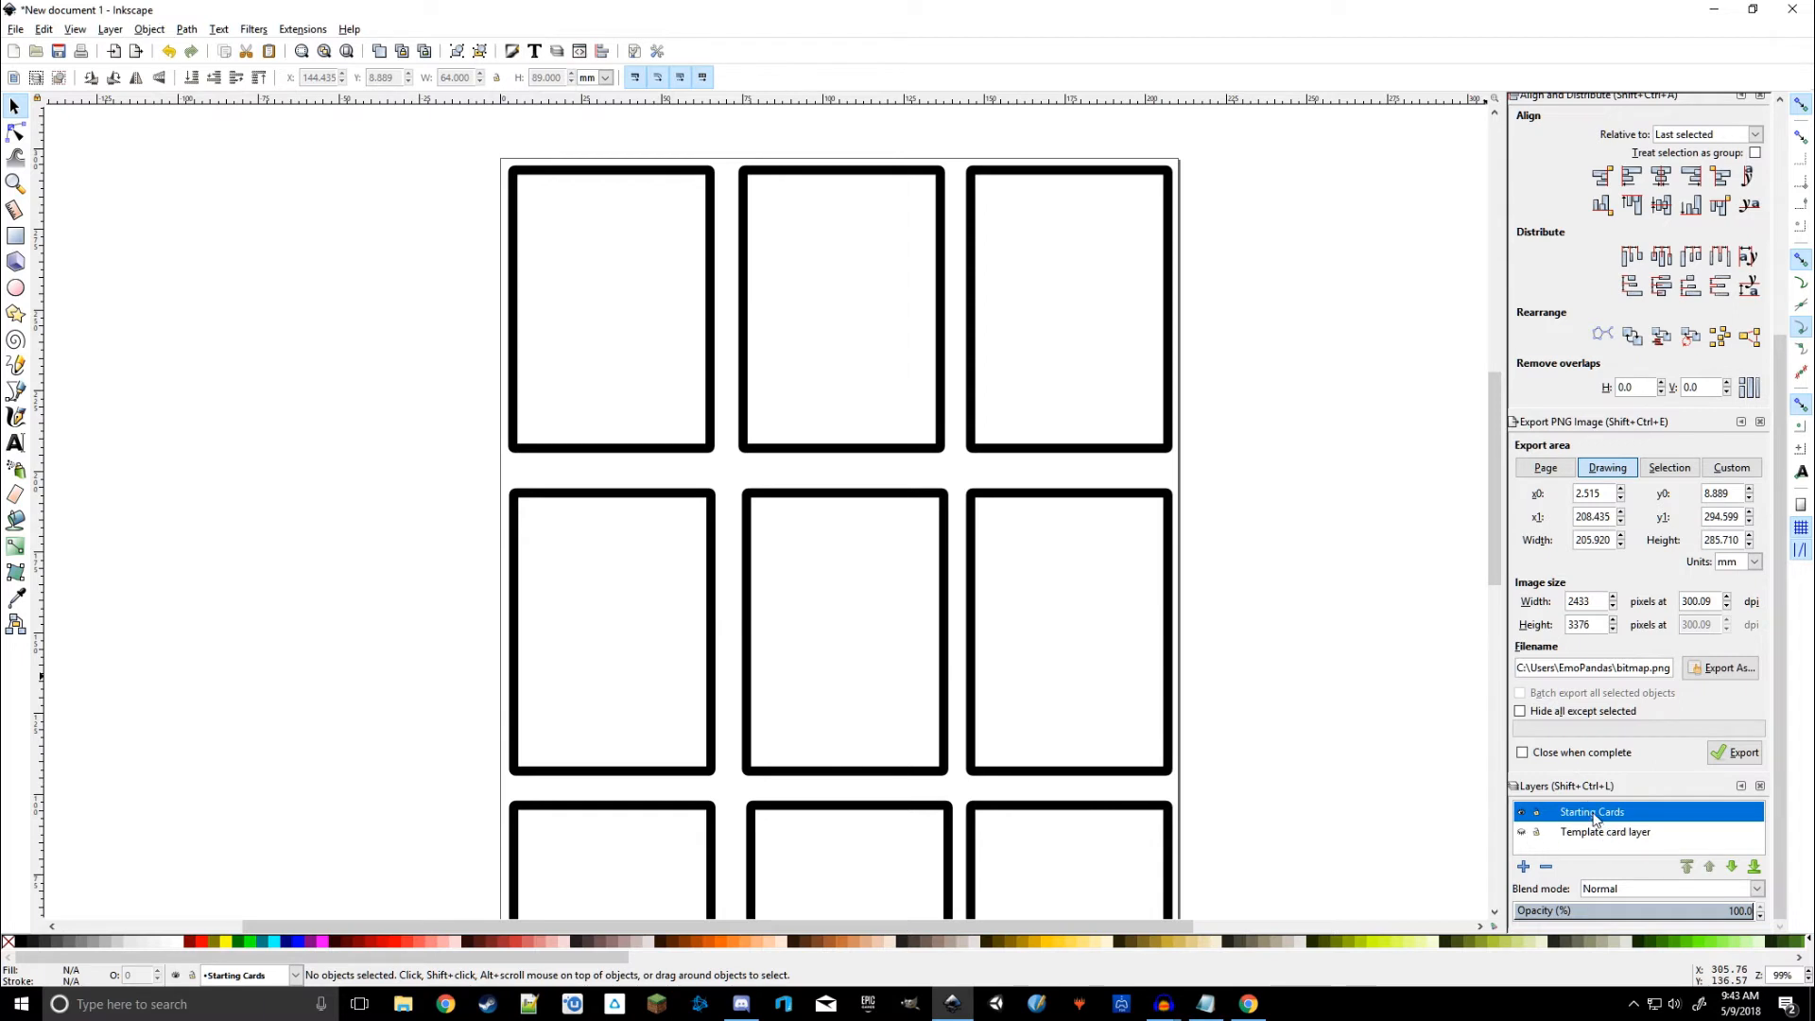
{"action": "left_click_drag", "start_coordinate": [1235, 441], "coordinate": [1142, 197]}
{"action": "left_click_drag", "start_coordinate": [1193, 491], "coordinate": [1171, 283]}
{"action": "scroll", "coordinate": [1190, 321], "scroll_direction": "up", "scroll_amount": 10}
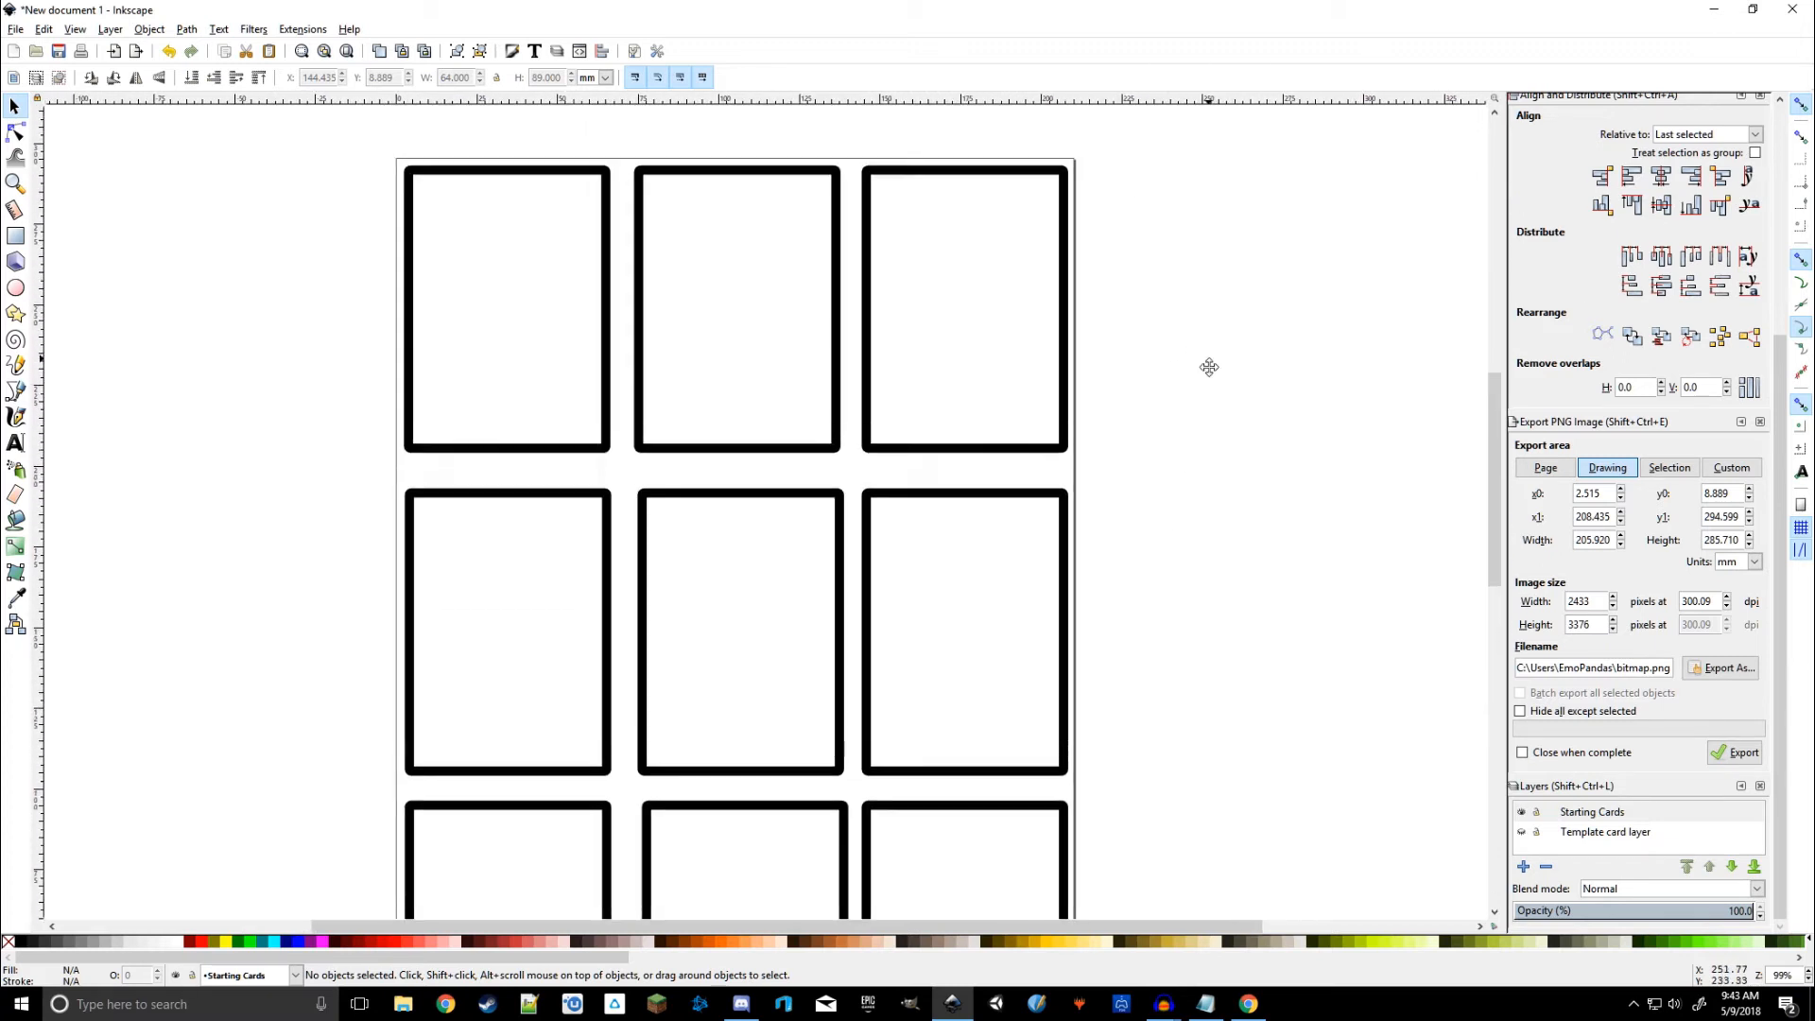
{"action": "left_click_drag", "start_coordinate": [294, 525], "coordinate": [474, 518]}
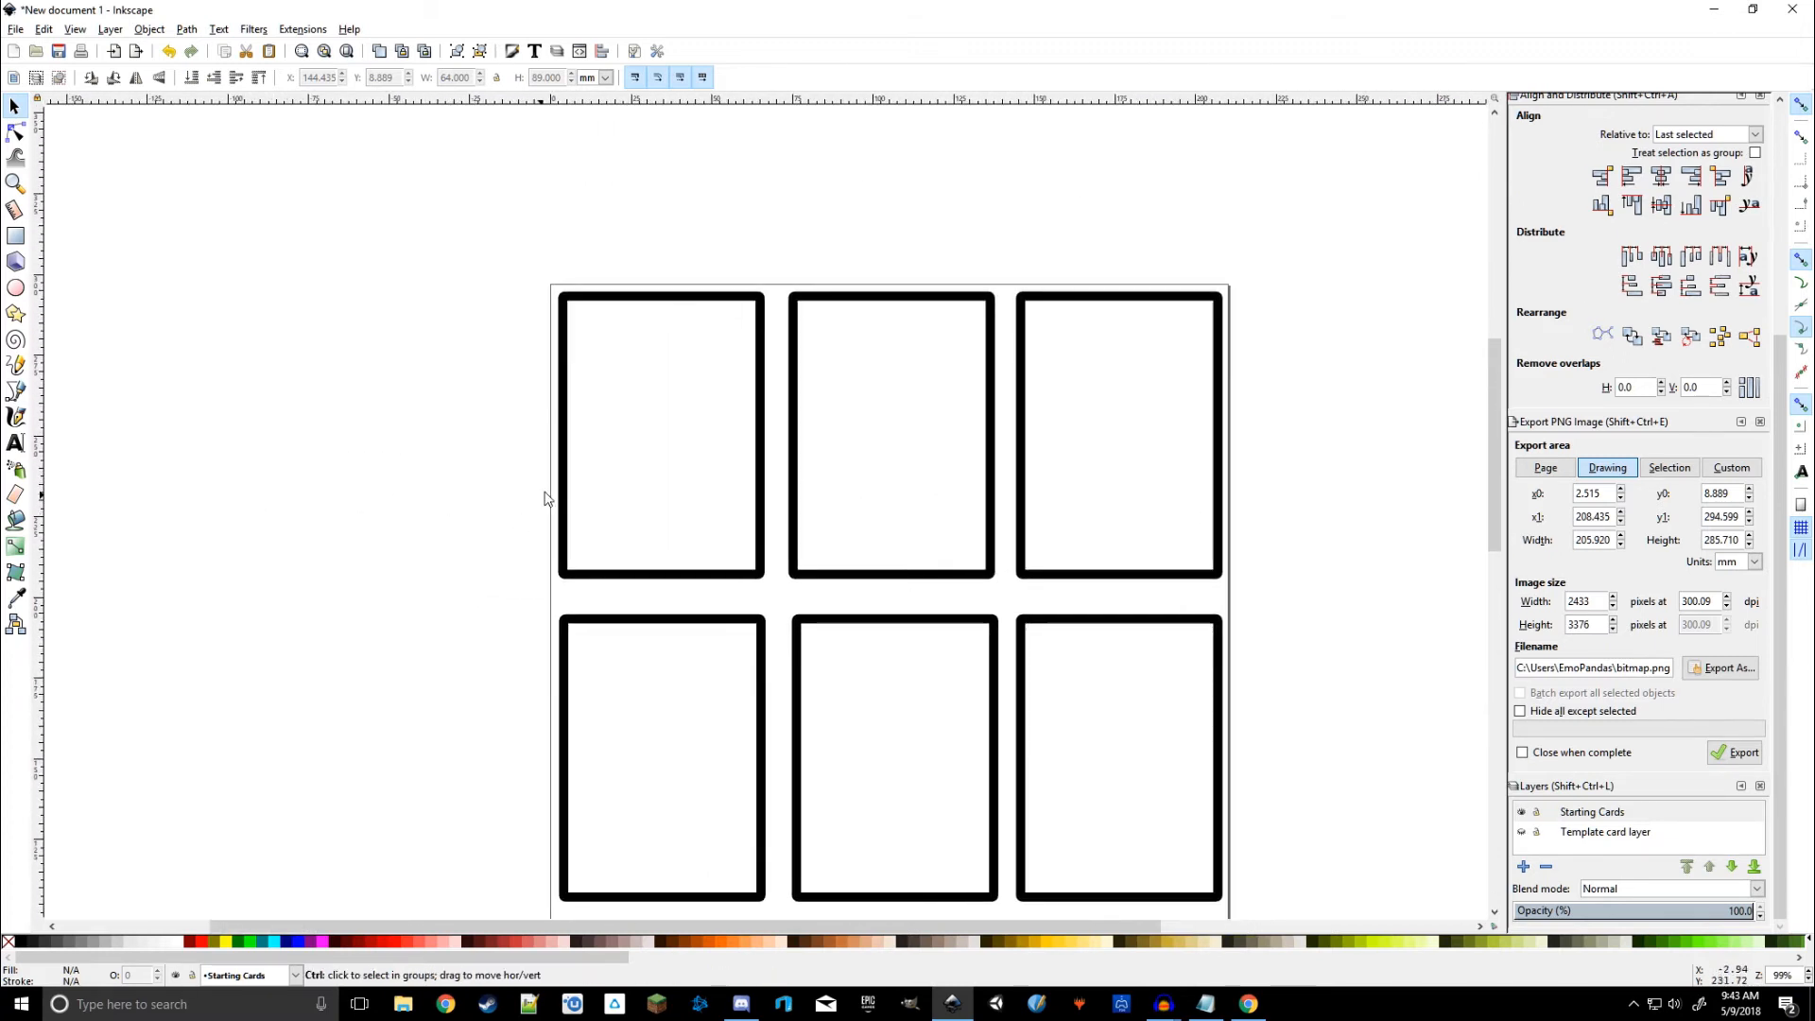
{"action": "scroll", "coordinate": [492, 444], "scroll_direction": "up", "scroll_amount": 2}
{"action": "left_click_drag", "start_coordinate": [471, 448], "coordinate": [438, 535]}
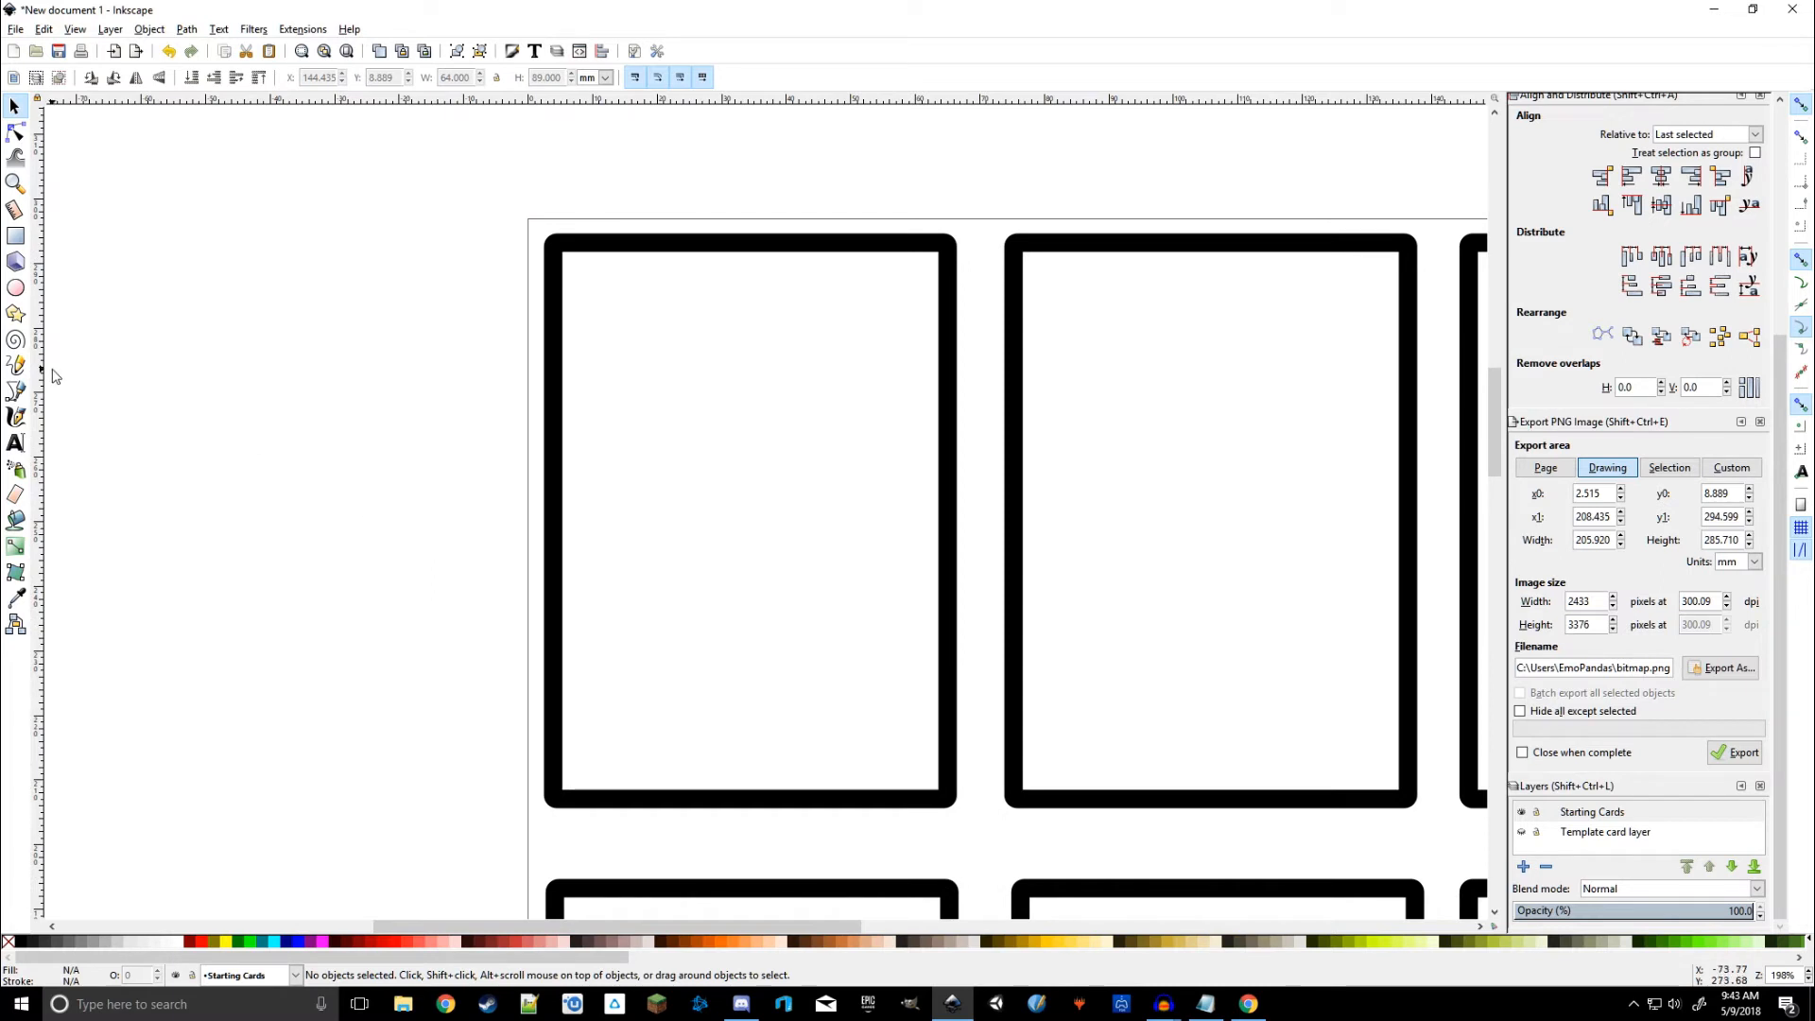
{"action": "left_click", "coordinate": [15, 444]}
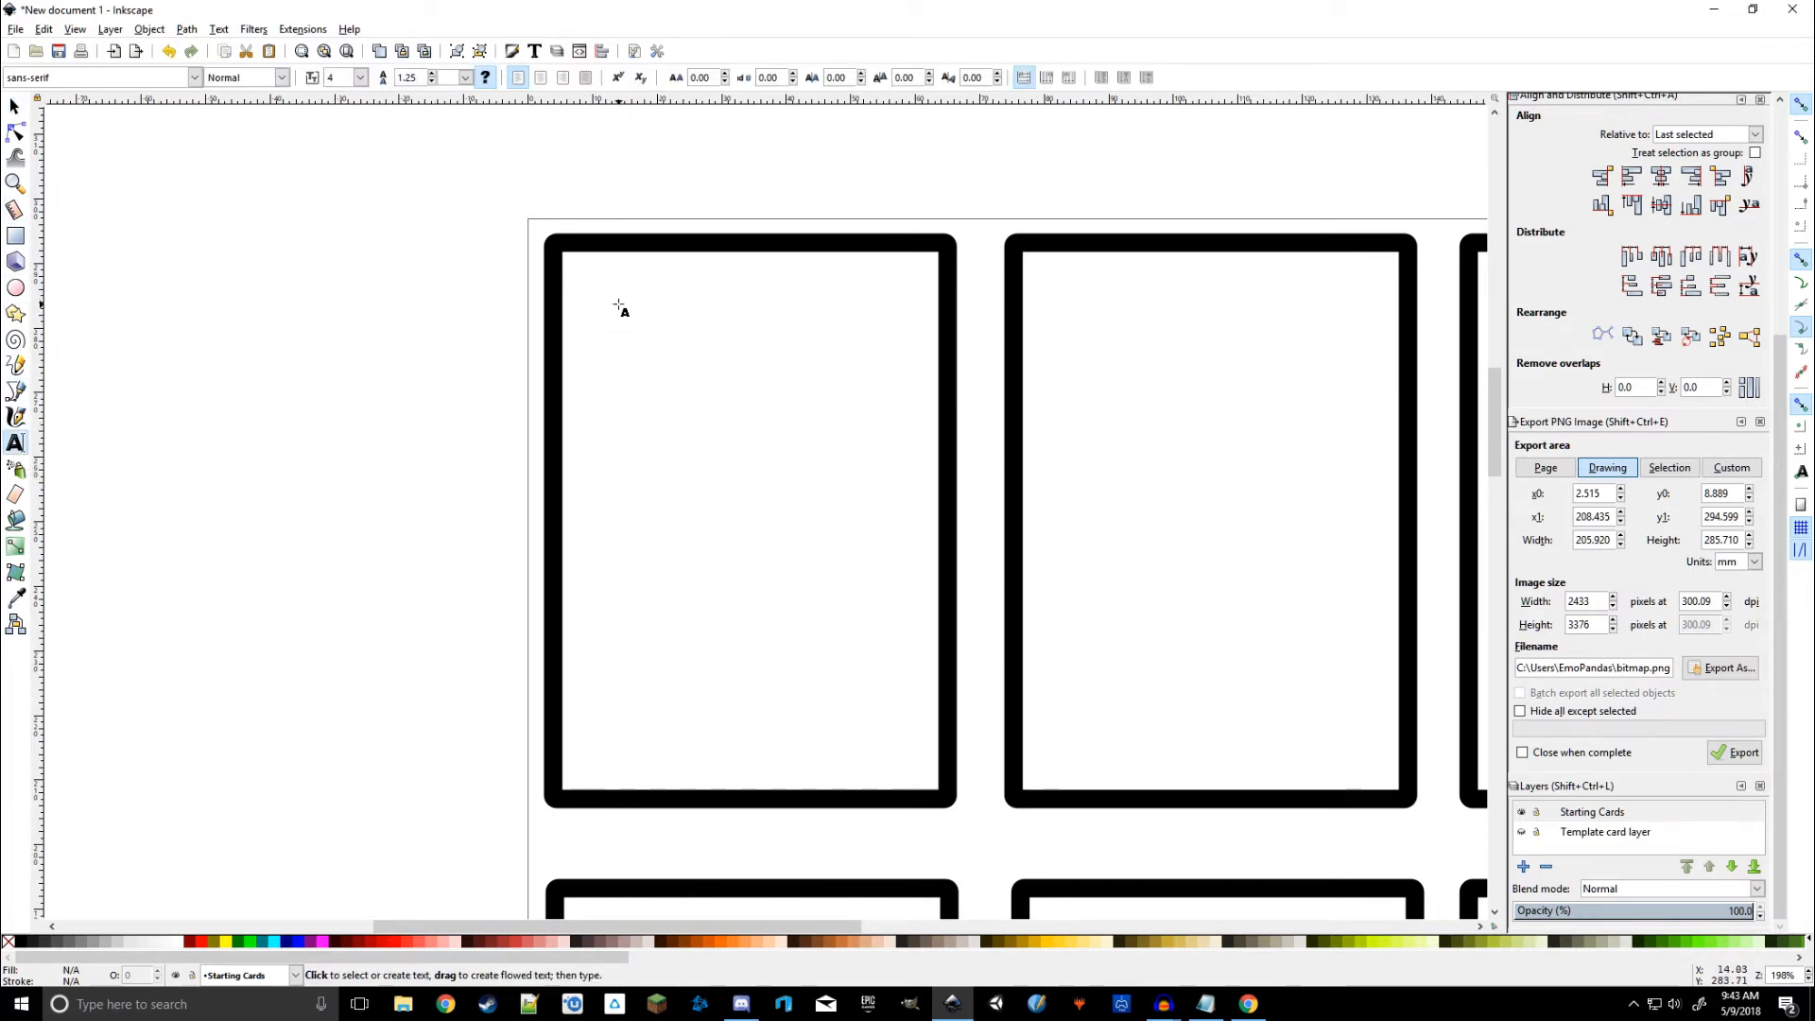
Step: Replace the first card's test text with 'Armor LVL 1'
{"action": "left_click_drag", "start_coordinate": [618, 304], "coordinate": [863, 397]}
{"action": "left_click", "coordinate": [718, 352]}
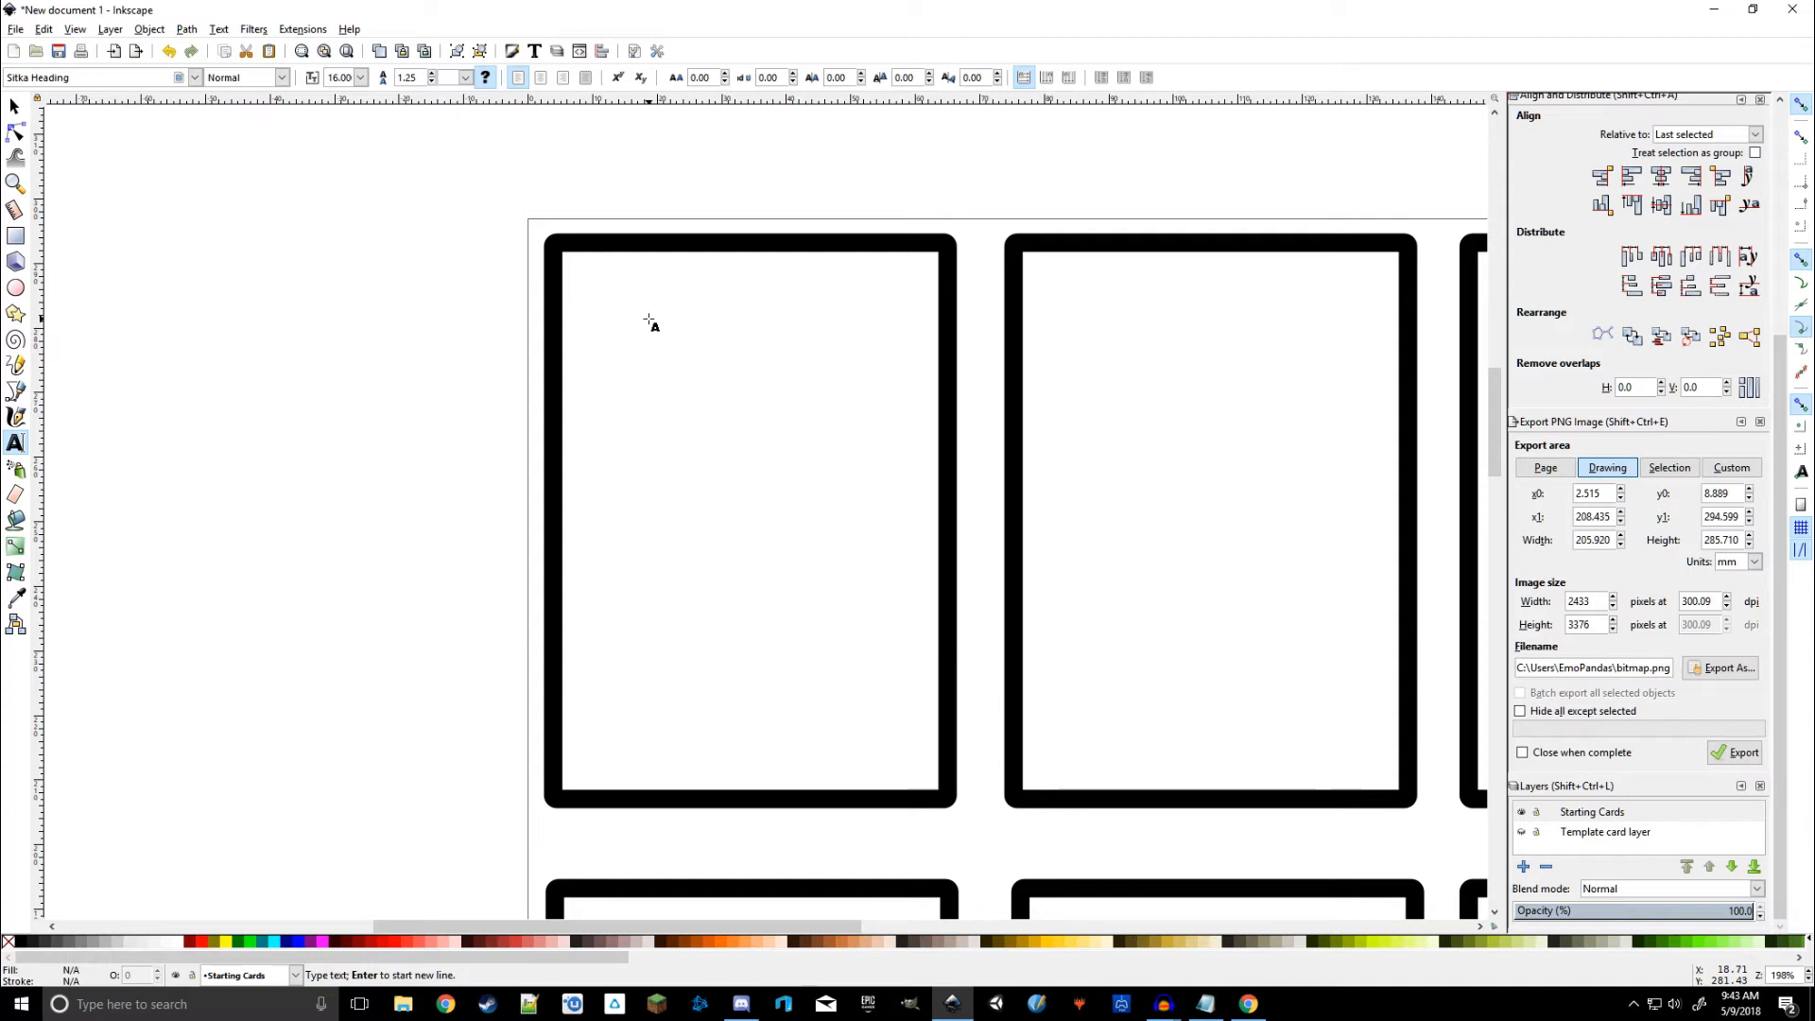
{"action": "type", "text": "Hel"}
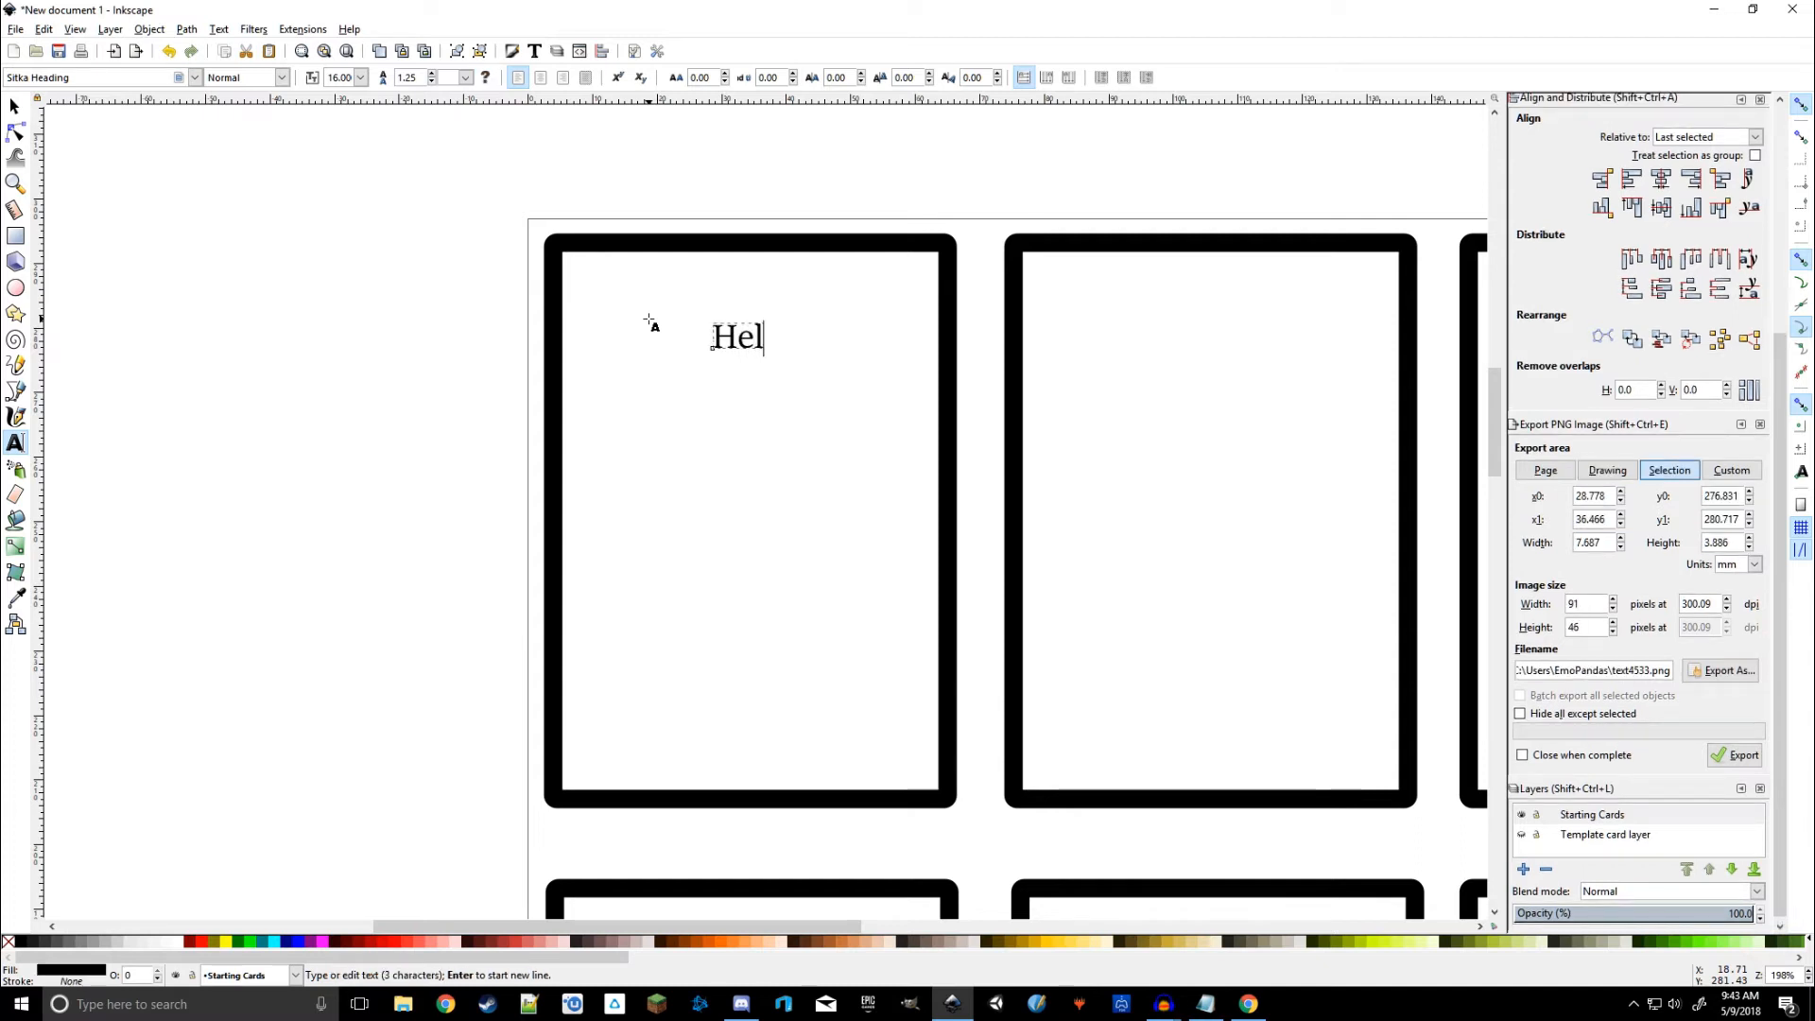
{"action": "key", "text": "BackSpace"}
{"action": "key", "text": "BackSpace"}
{"action": "key", "text": "BackSpace"}
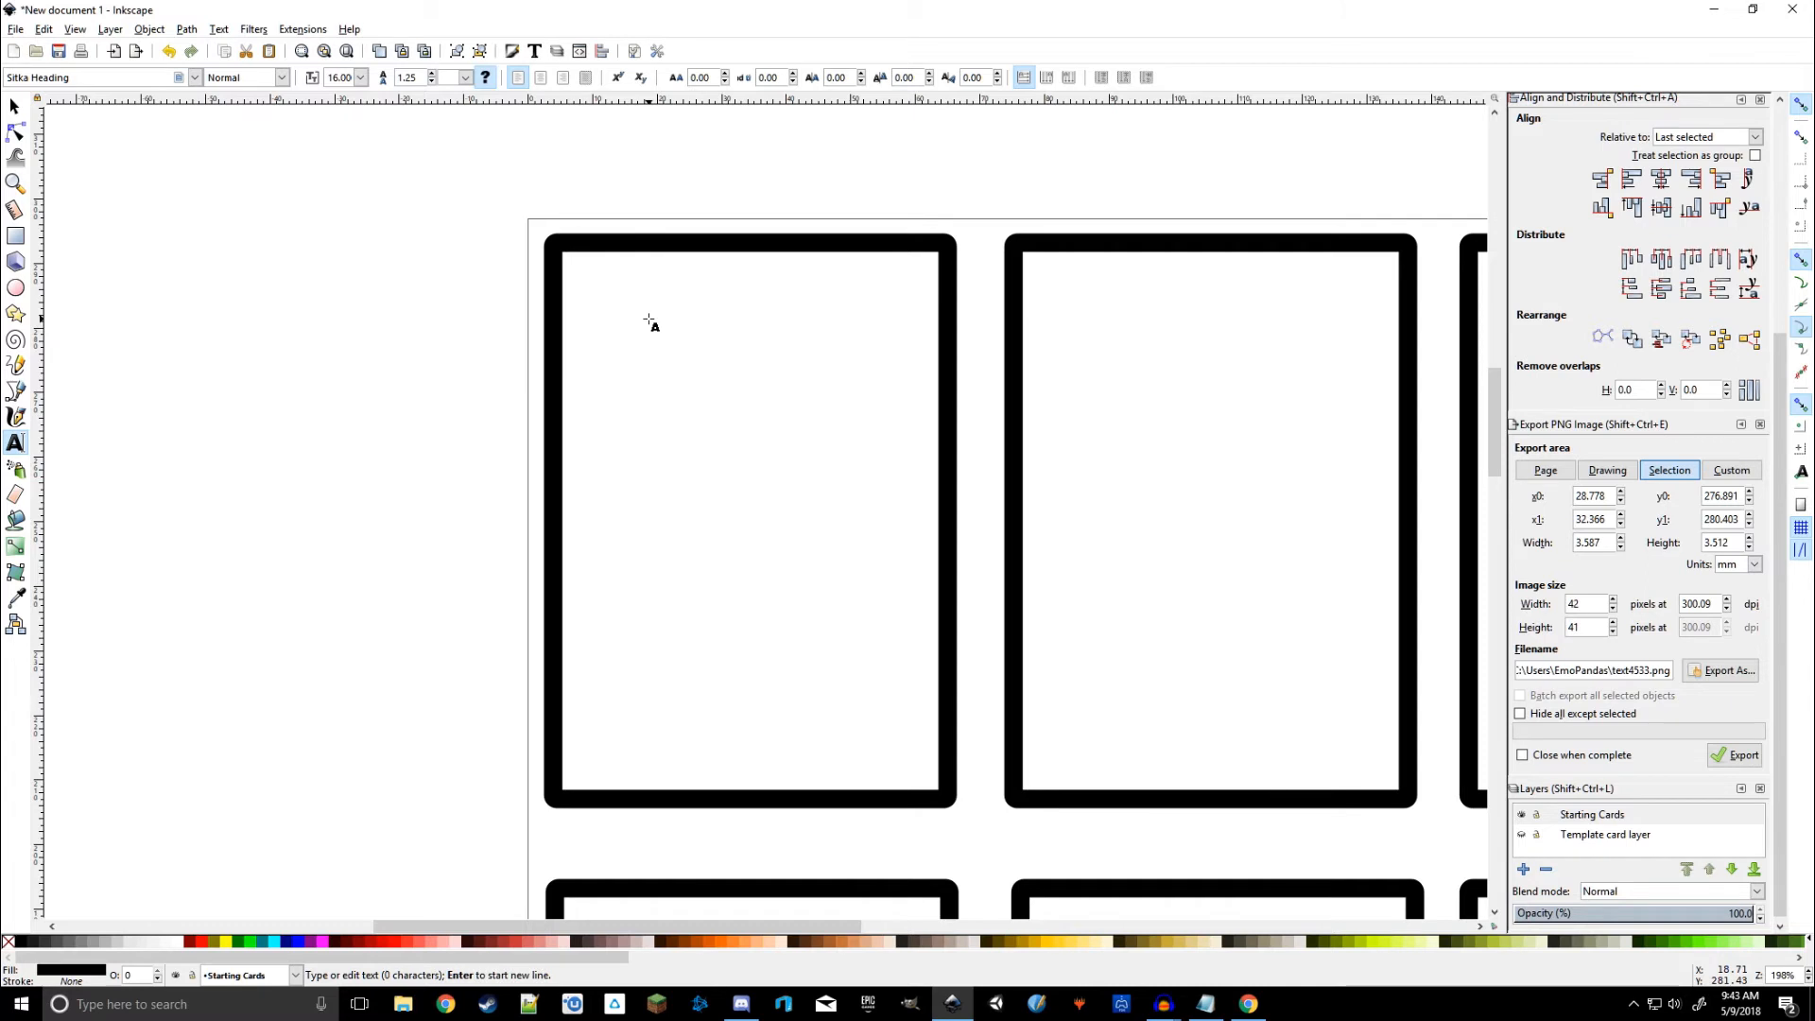
{"action": "type", "text": "Armor "}
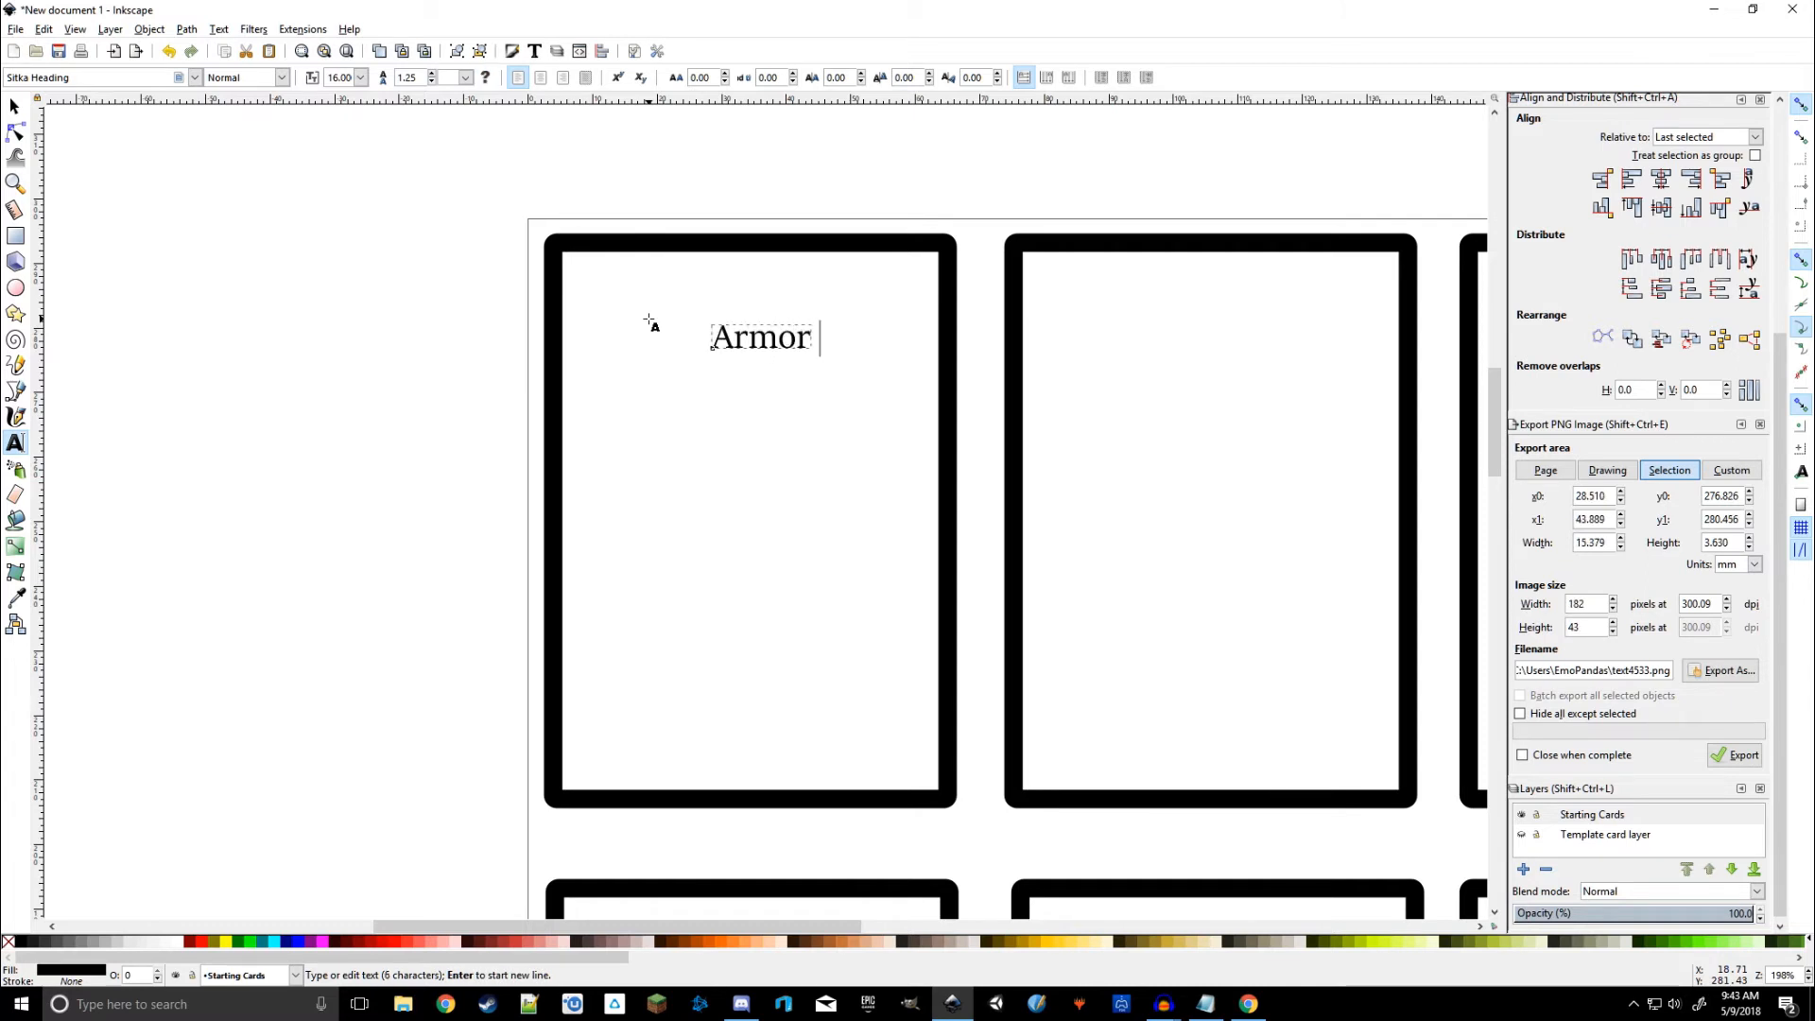
{"action": "type", "text": "LVL 1"}
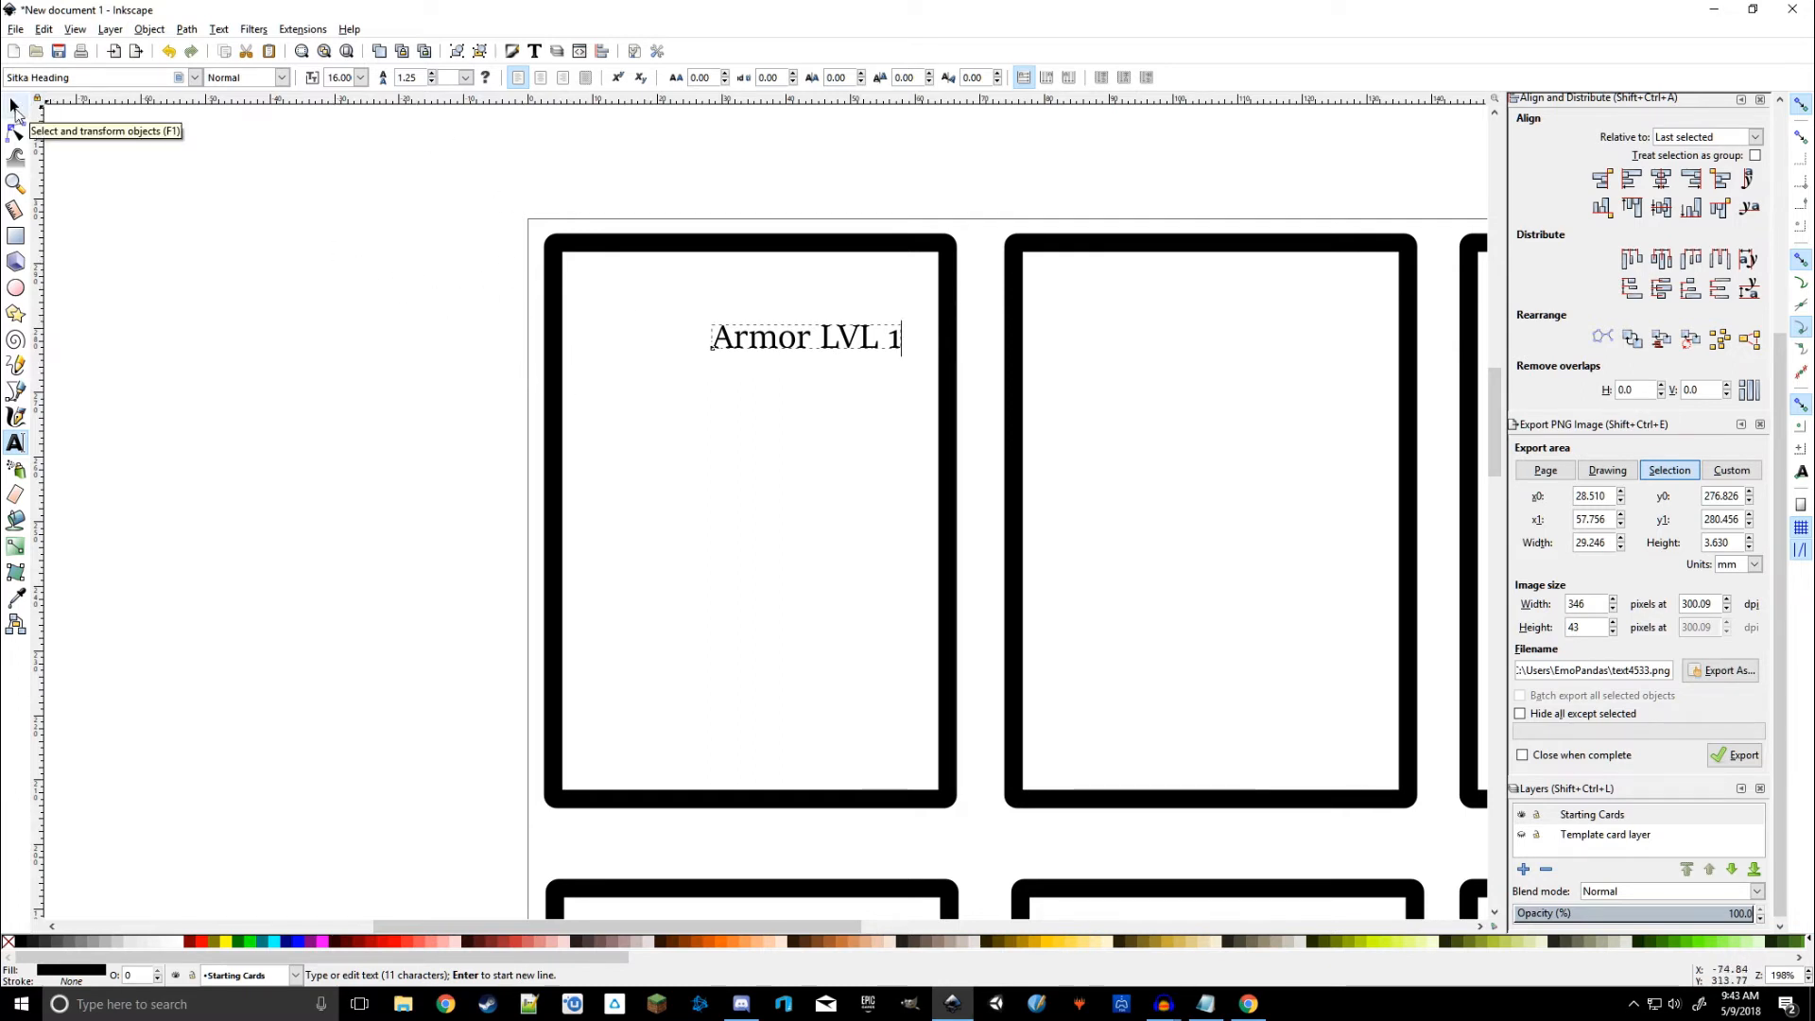
Step: Move the 'Armor LVL 1' text left and up toward the card's top
{"action": "left_click", "coordinate": [13, 107]}
{"action": "left_click_drag", "start_coordinate": [832, 347], "coordinate": [784, 362]}
{"action": "left_click", "coordinate": [773, 248], "text": "shift"}
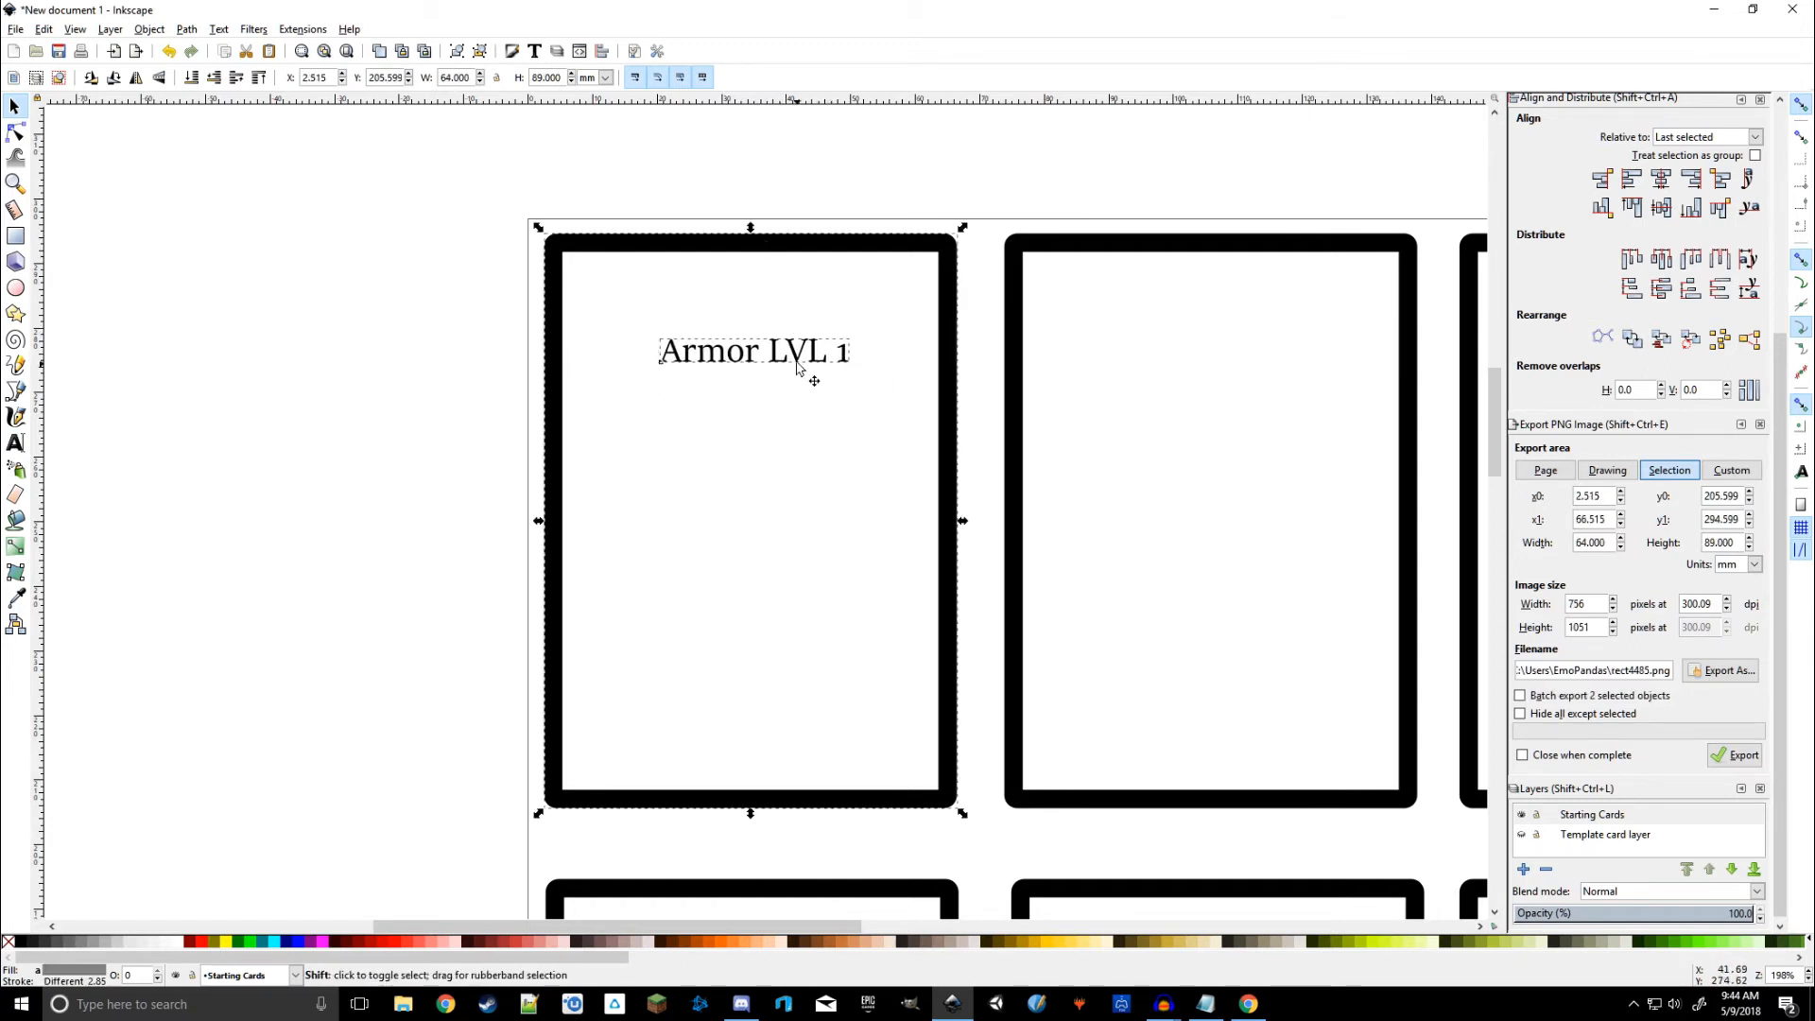
Step: Centre the 'Armor LVL 1' title horizontally on the first card's frame with Align
{"action": "key", "text": "Escape"}
{"action": "left_click", "coordinate": [747, 355]}
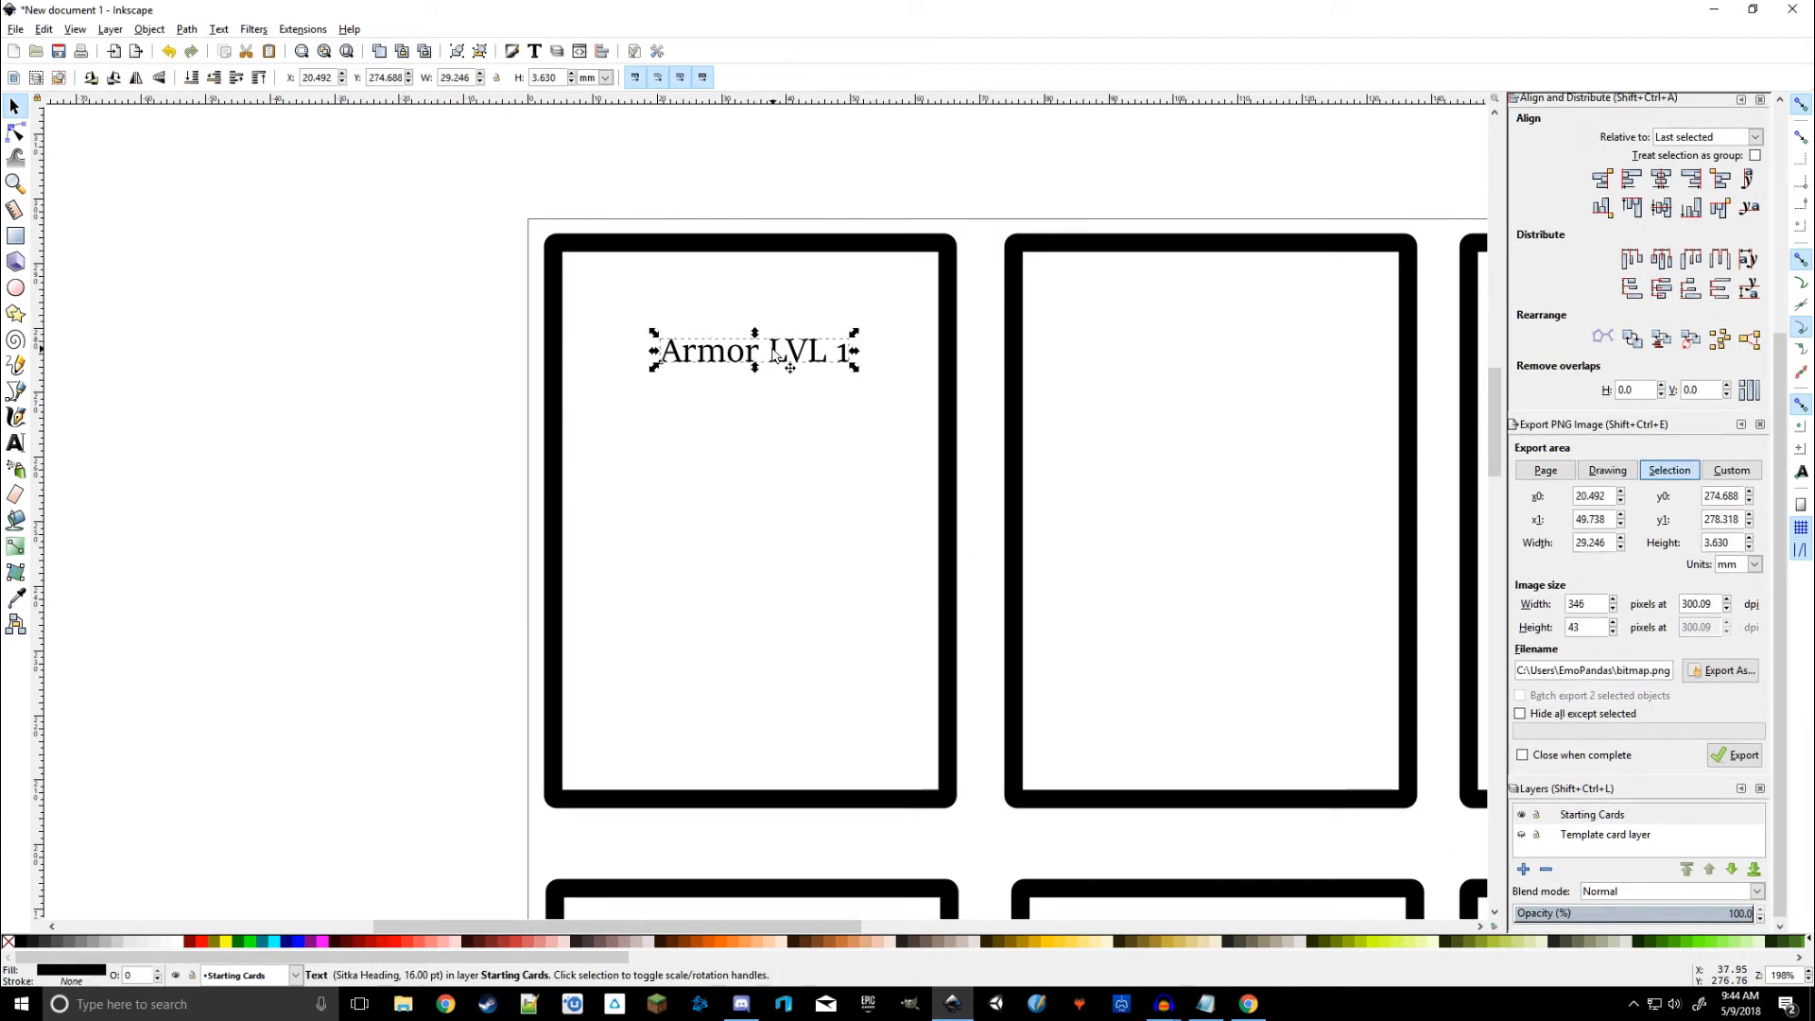
{"action": "left_click", "coordinate": [830, 249], "text": "shift"}
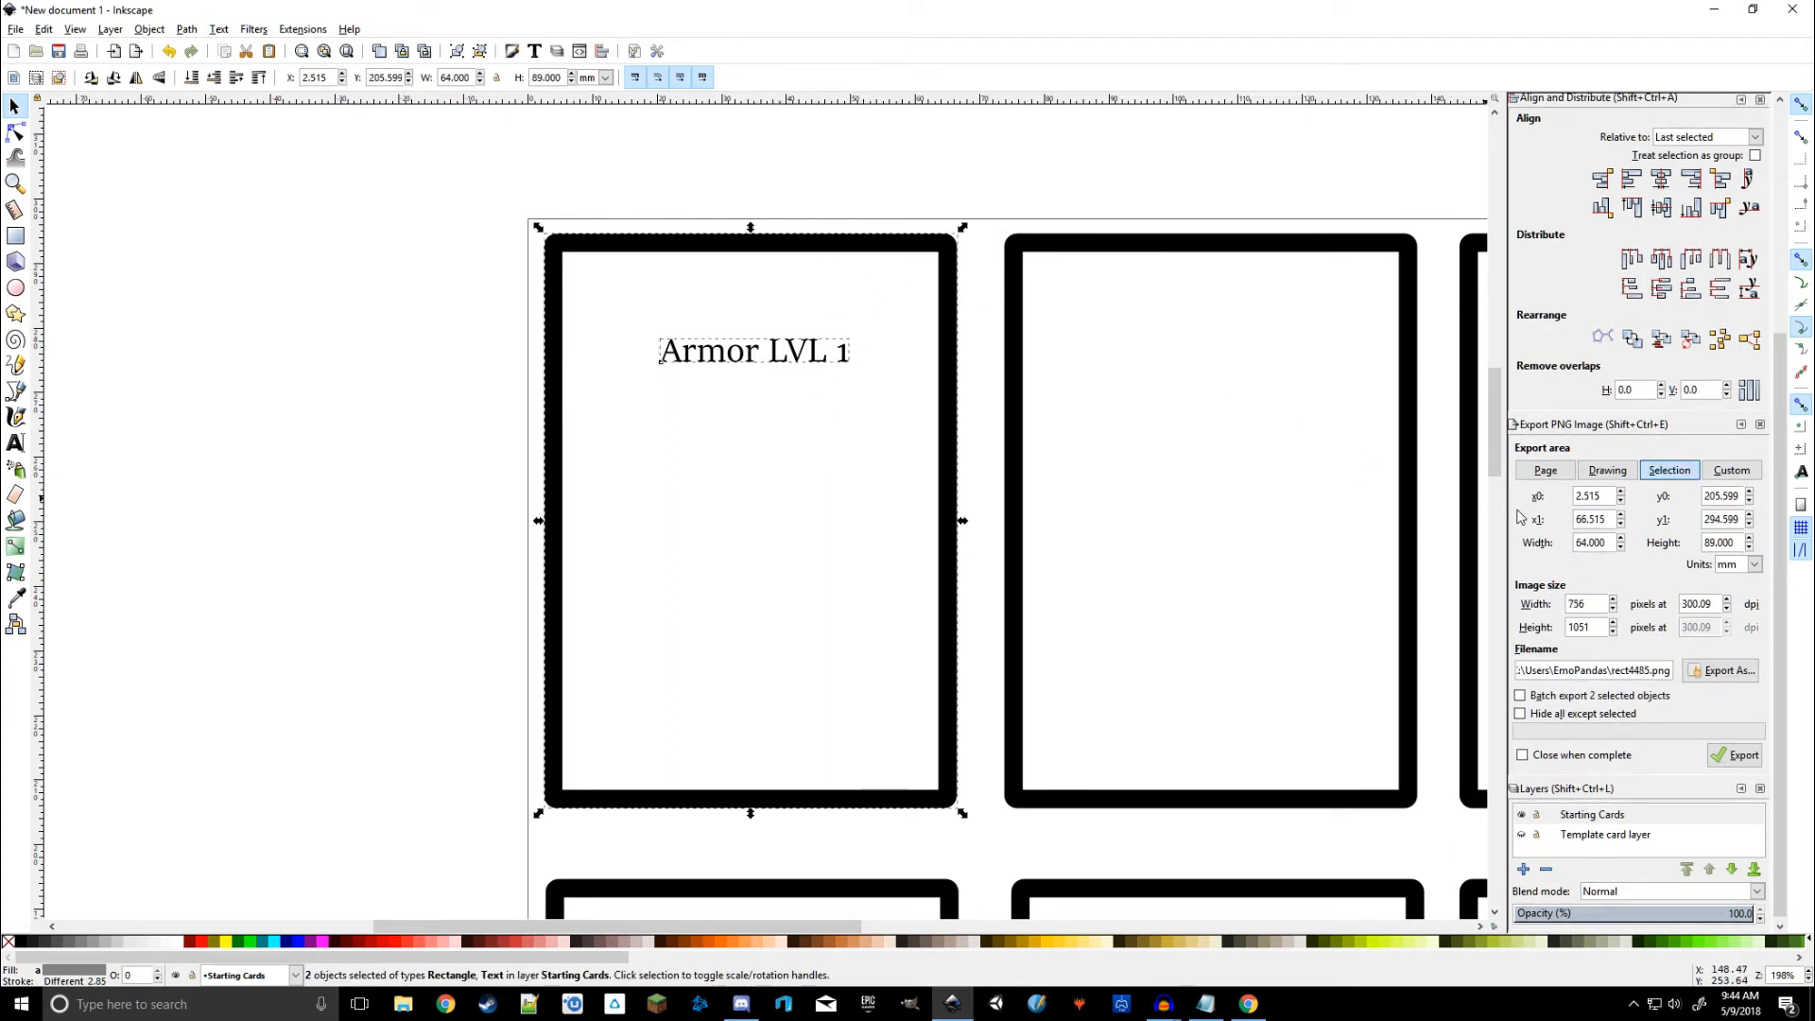
{"action": "scroll", "coordinate": [1603, 525], "scroll_direction": "down", "scroll_amount": 3}
{"action": "scroll", "coordinate": [1629, 590], "scroll_direction": "down", "scroll_amount": 1}
{"action": "scroll", "coordinate": [1738, 563], "scroll_direction": "down", "scroll_amount": 2}
{"action": "scroll", "coordinate": [1705, 543], "scroll_direction": "up", "scroll_amount": 3}
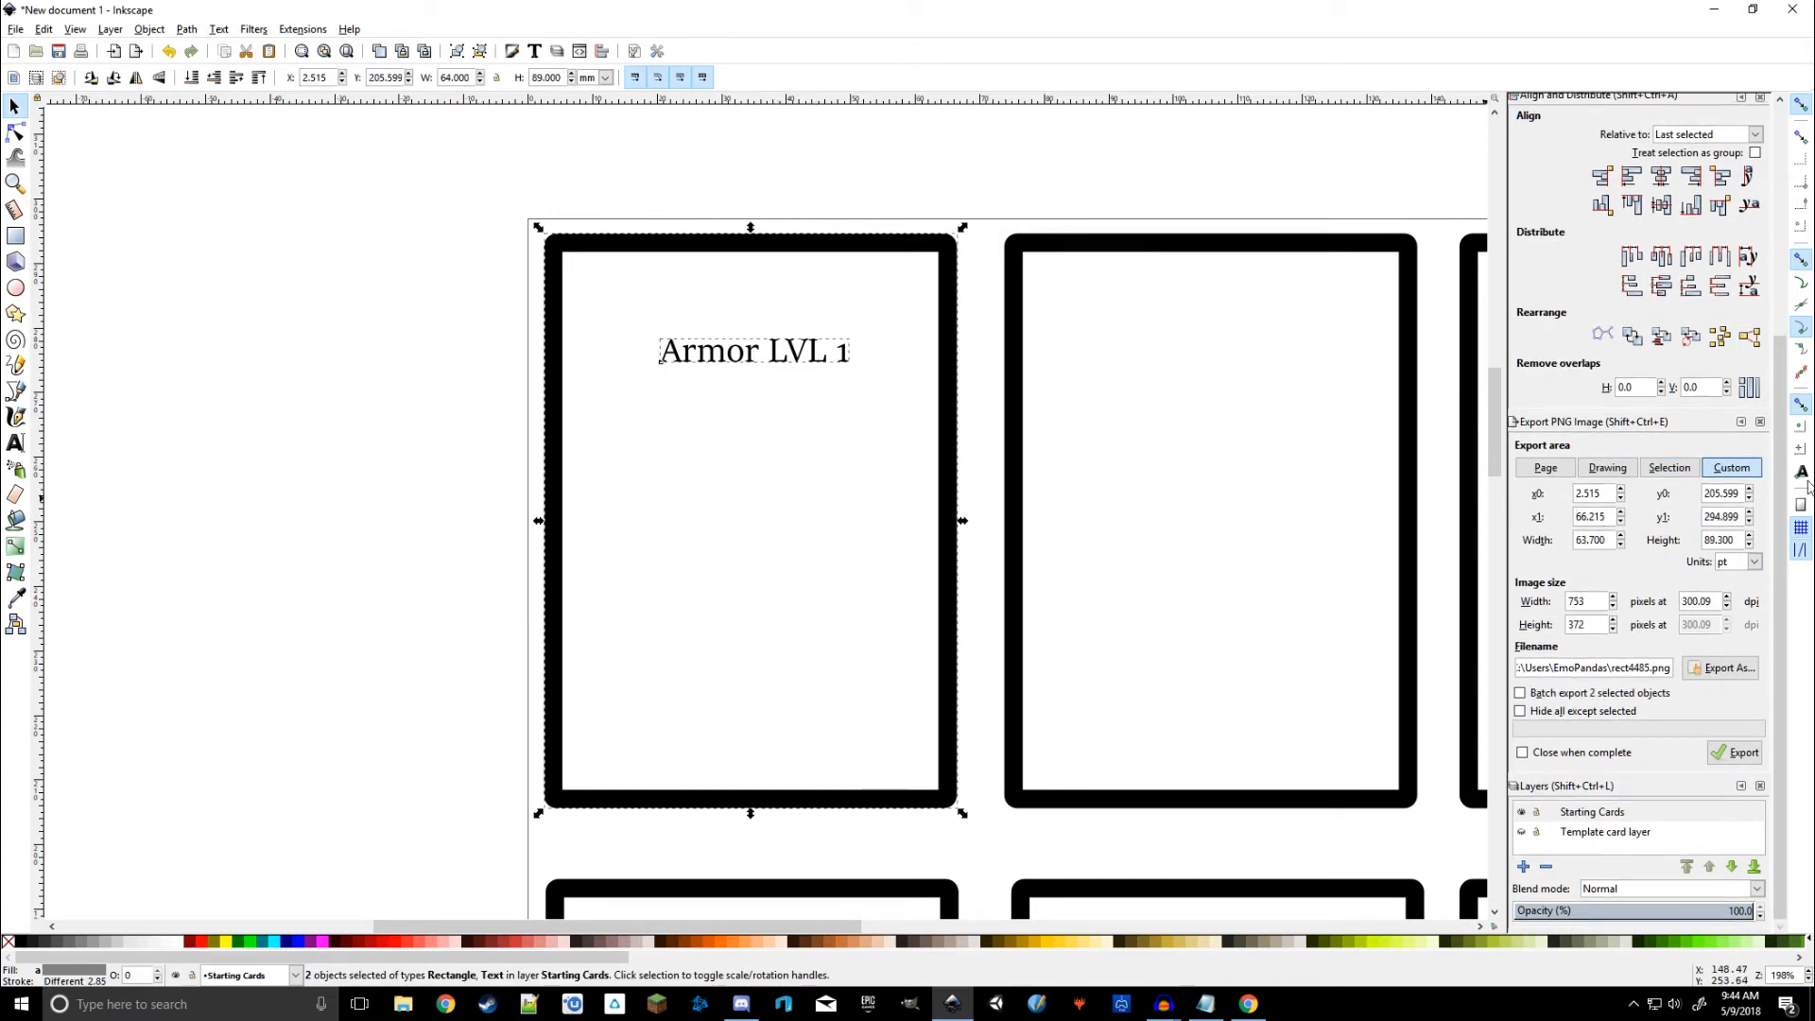
{"action": "key", "text": "ctrl+shift+f"}
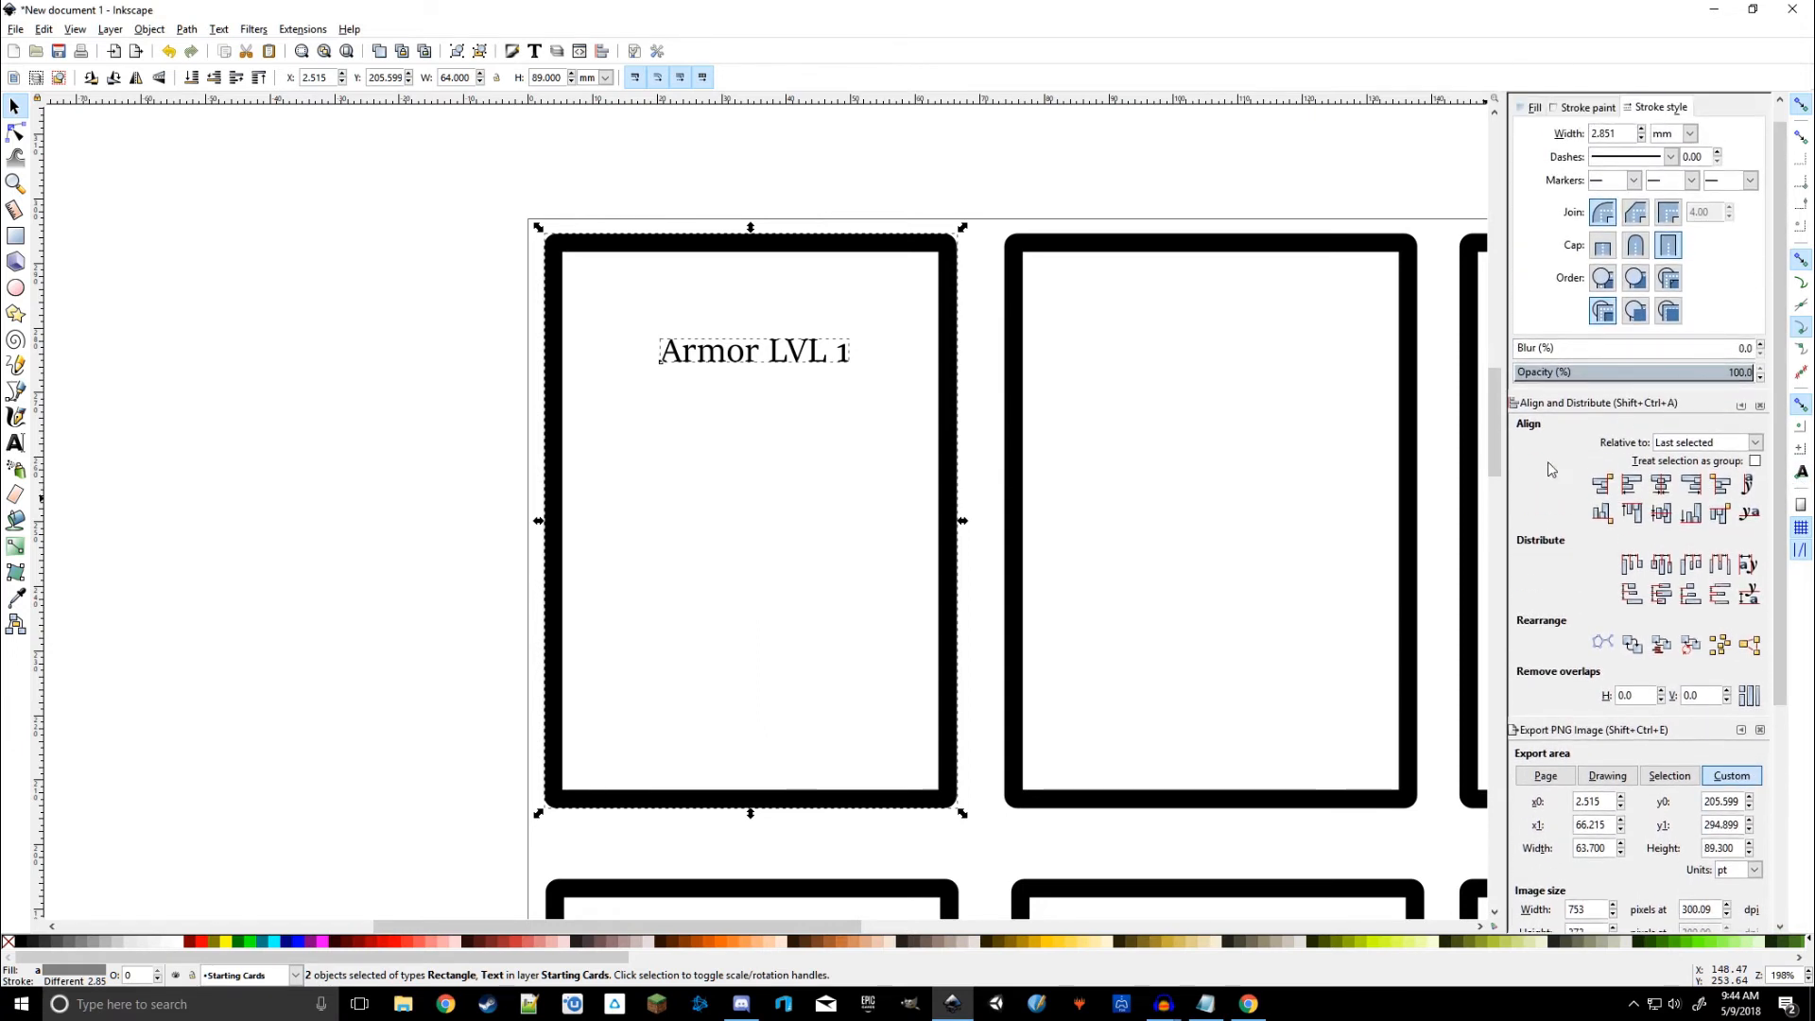
{"action": "left_click", "coordinate": [1661, 487]}
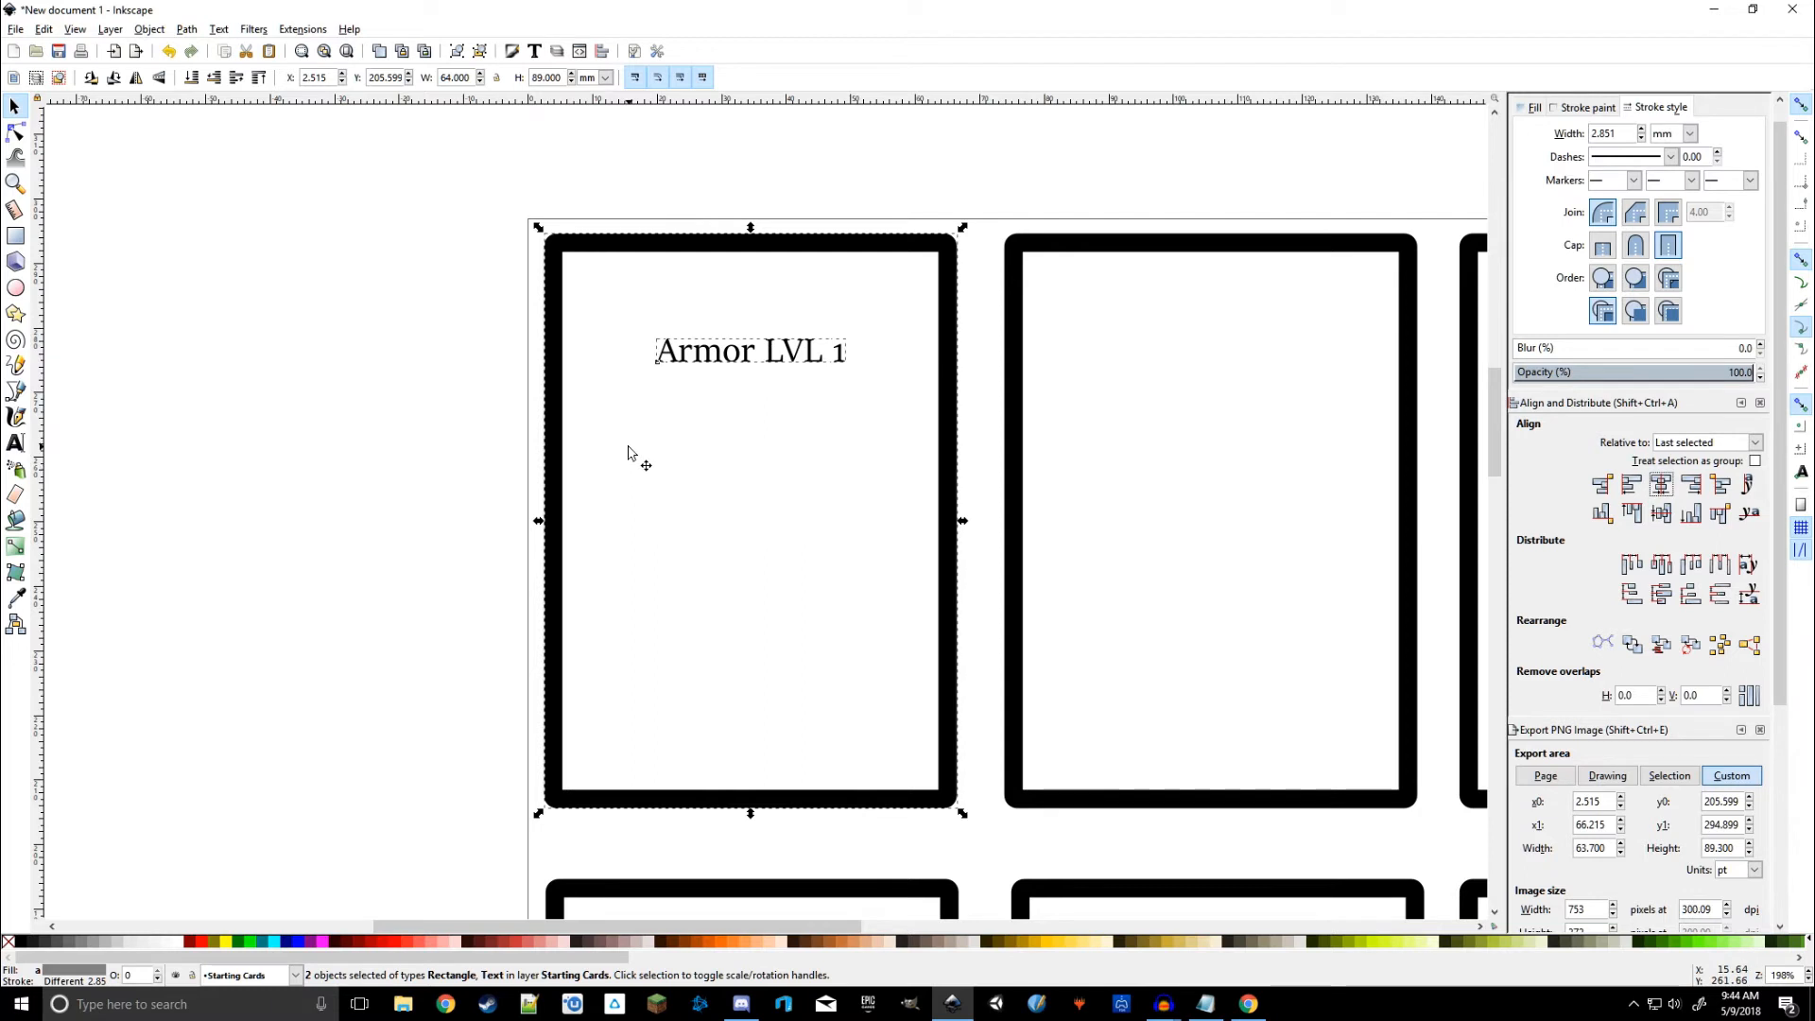
{"action": "left_click", "coordinate": [720, 361]}
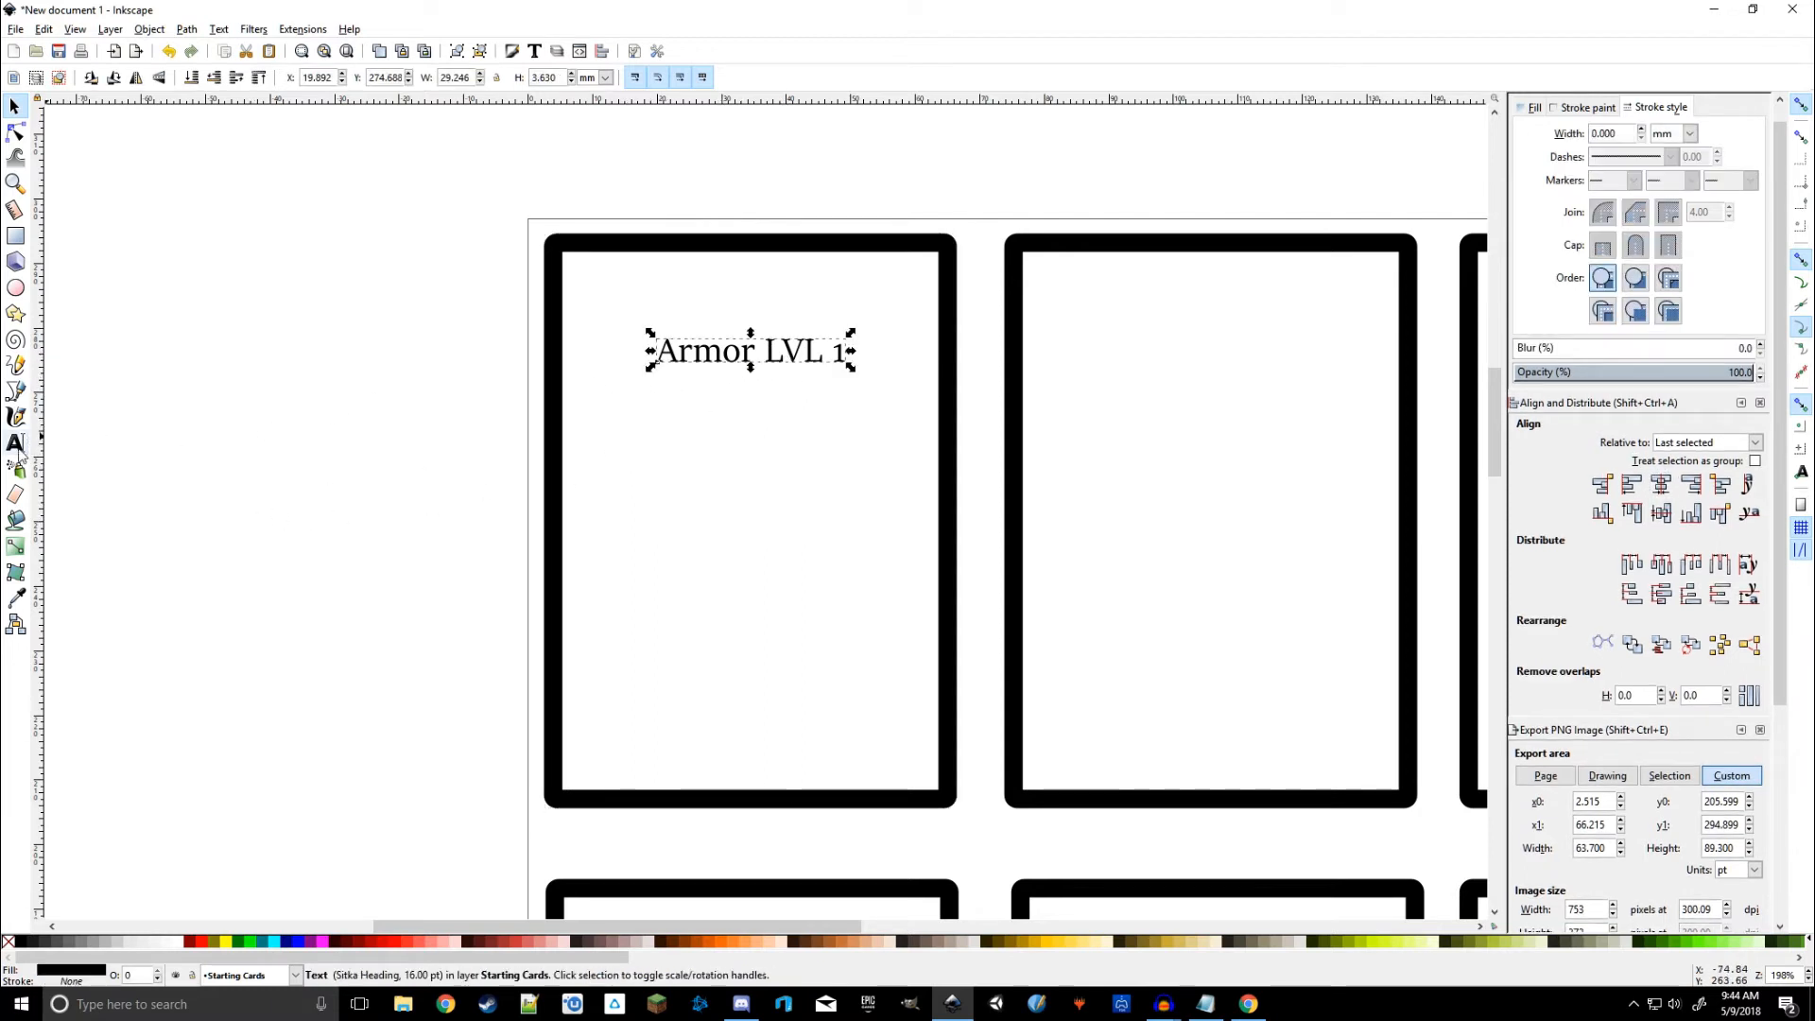
{"action": "left_click", "coordinate": [15, 442]}
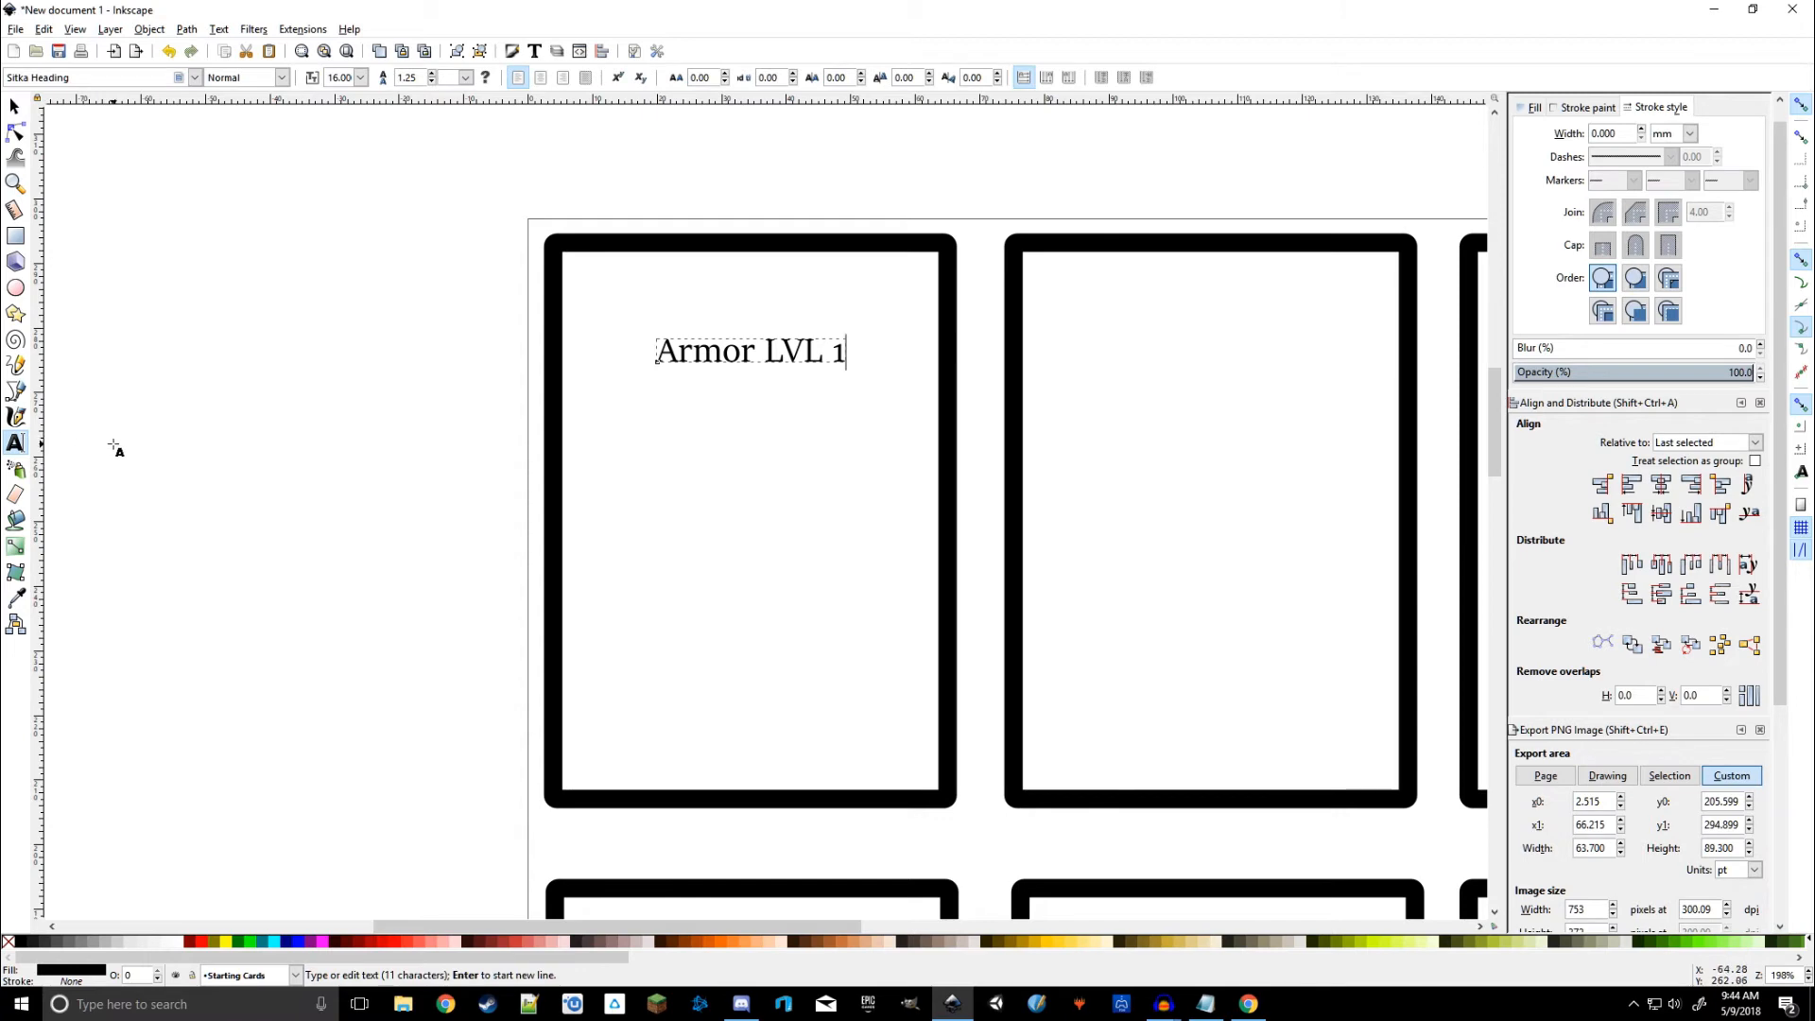
Step: Make the 'Armor LVL 1' title bold sans-serif at about 20 pt
{"action": "key", "text": "ctrl+a"}
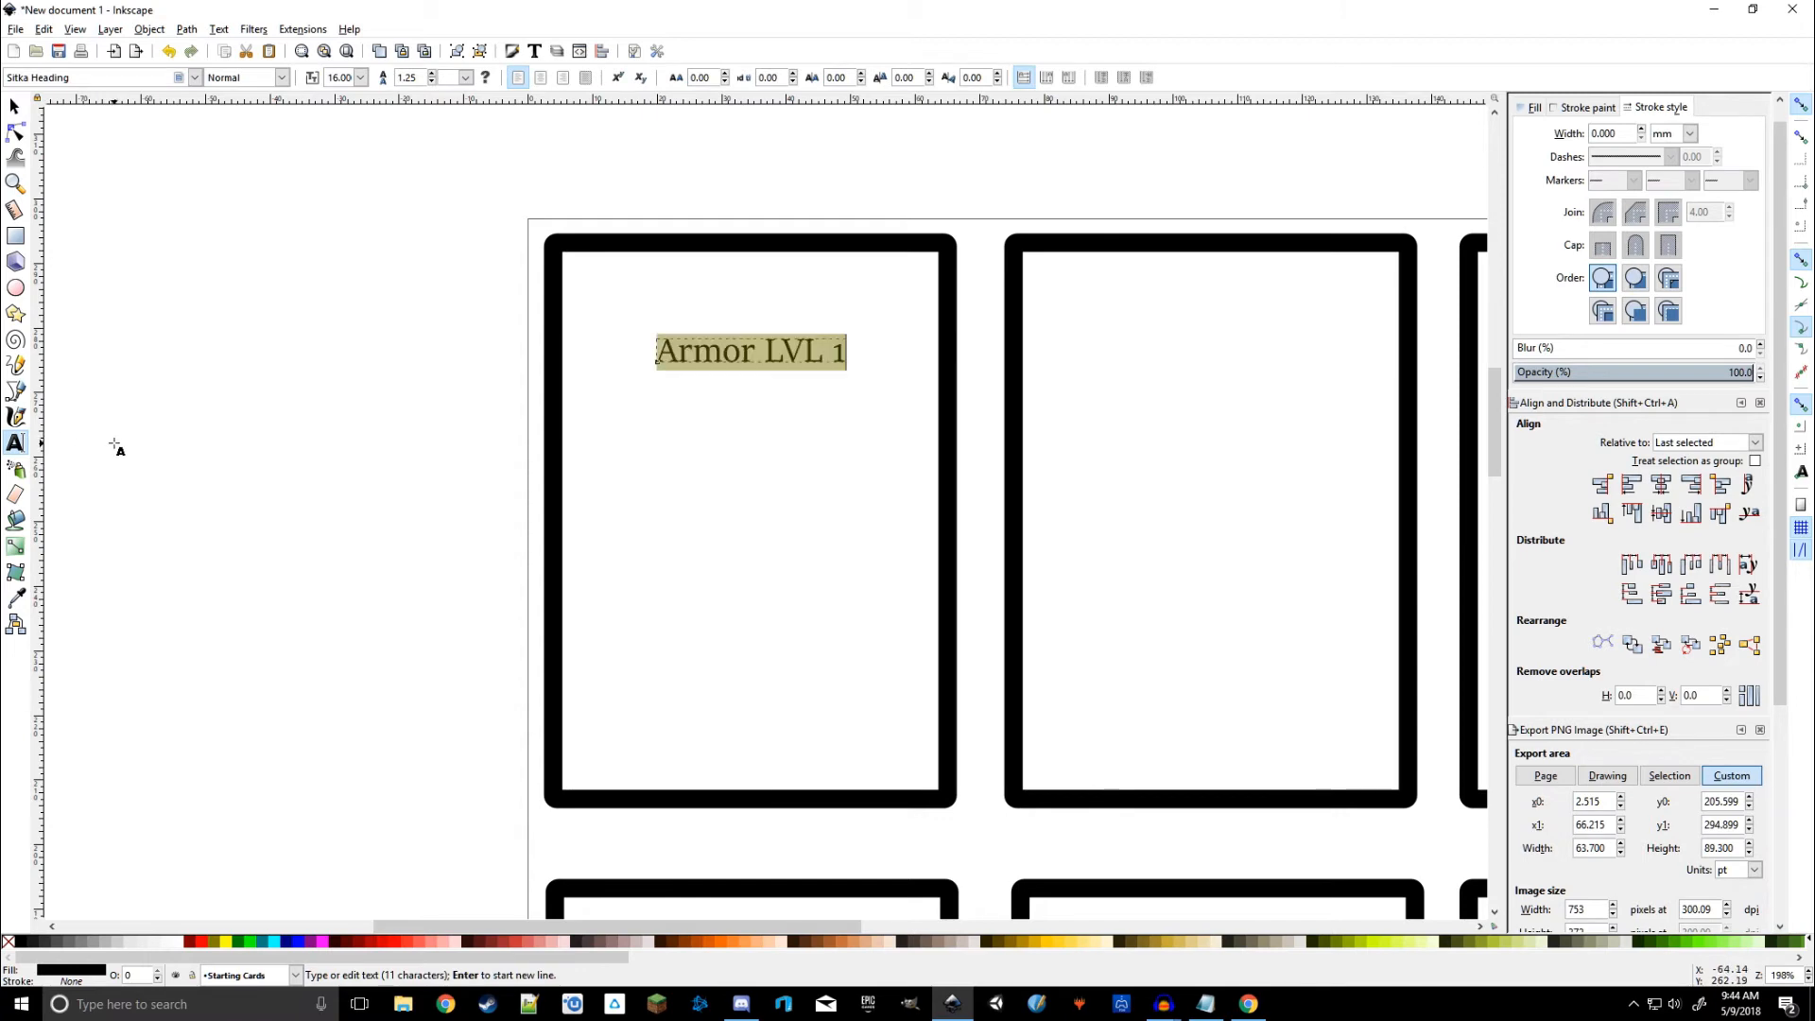
{"action": "left_click", "coordinate": [195, 78]}
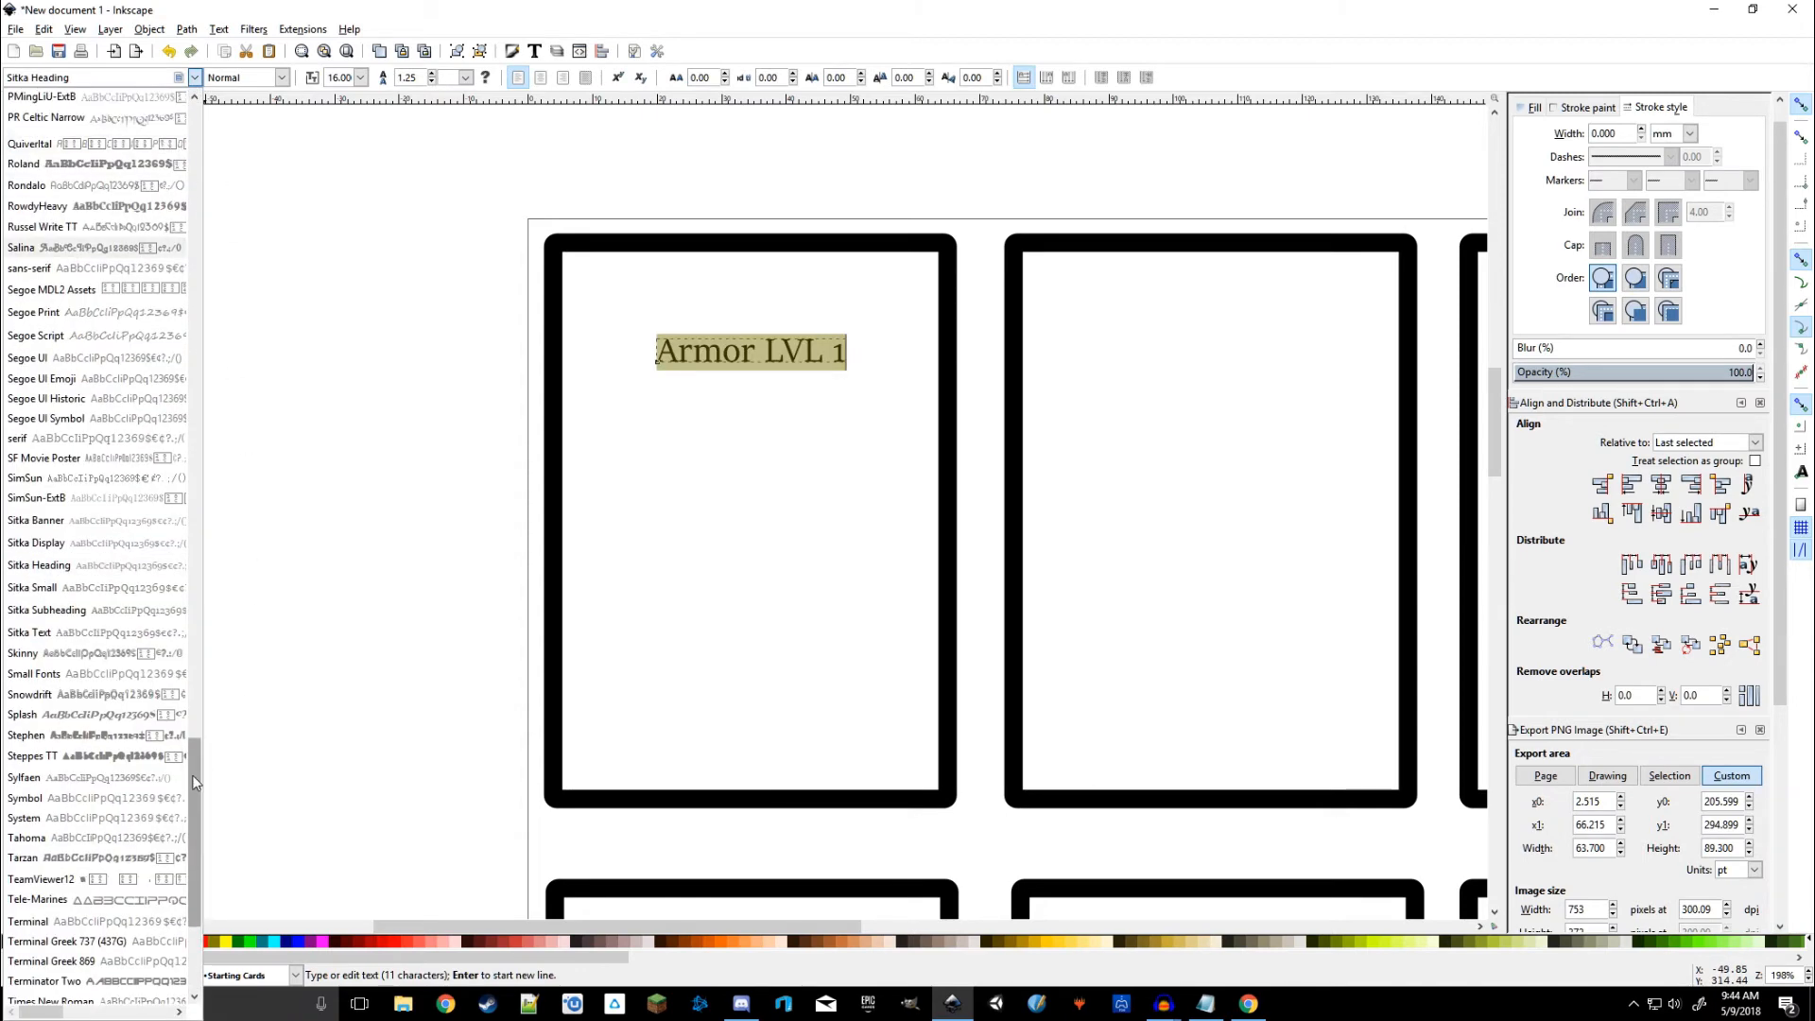
{"action": "left_click_drag", "start_coordinate": [196, 775], "coordinate": [208, 137]}
{"action": "left_click", "coordinate": [36, 99]}
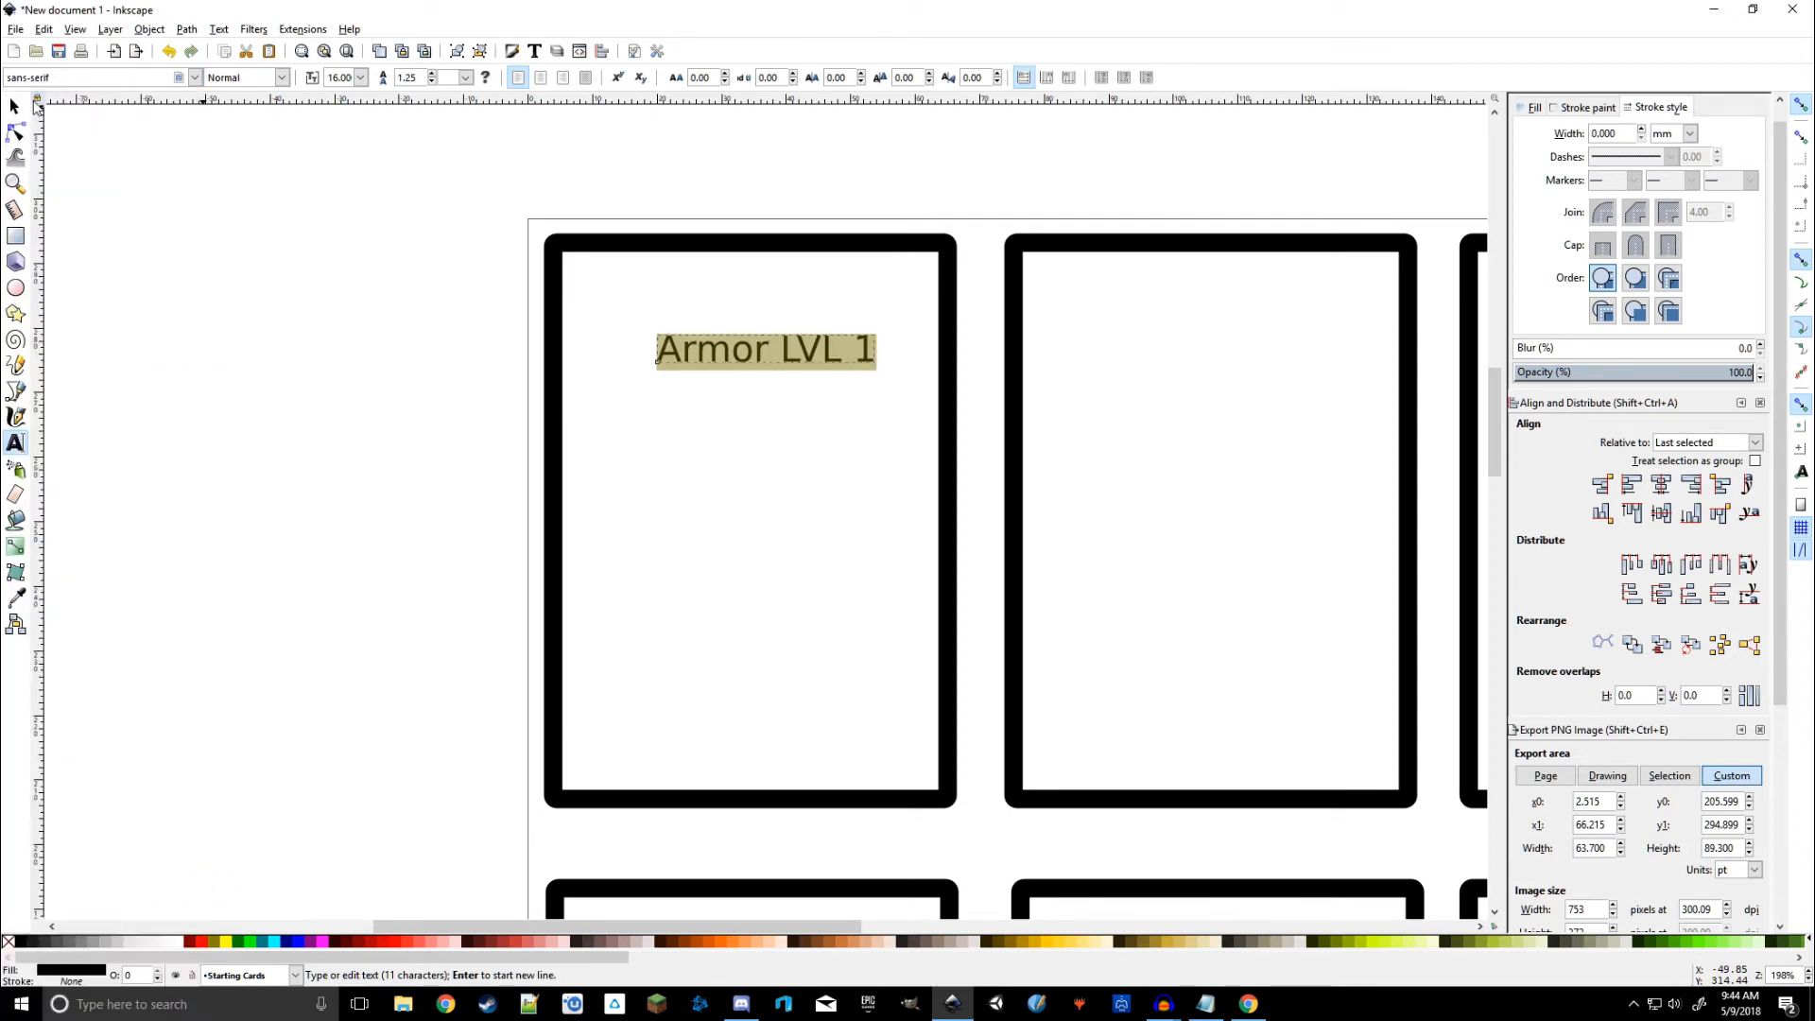
{"action": "left_click", "coordinate": [282, 79]}
{"action": "left_click", "coordinate": [231, 140]}
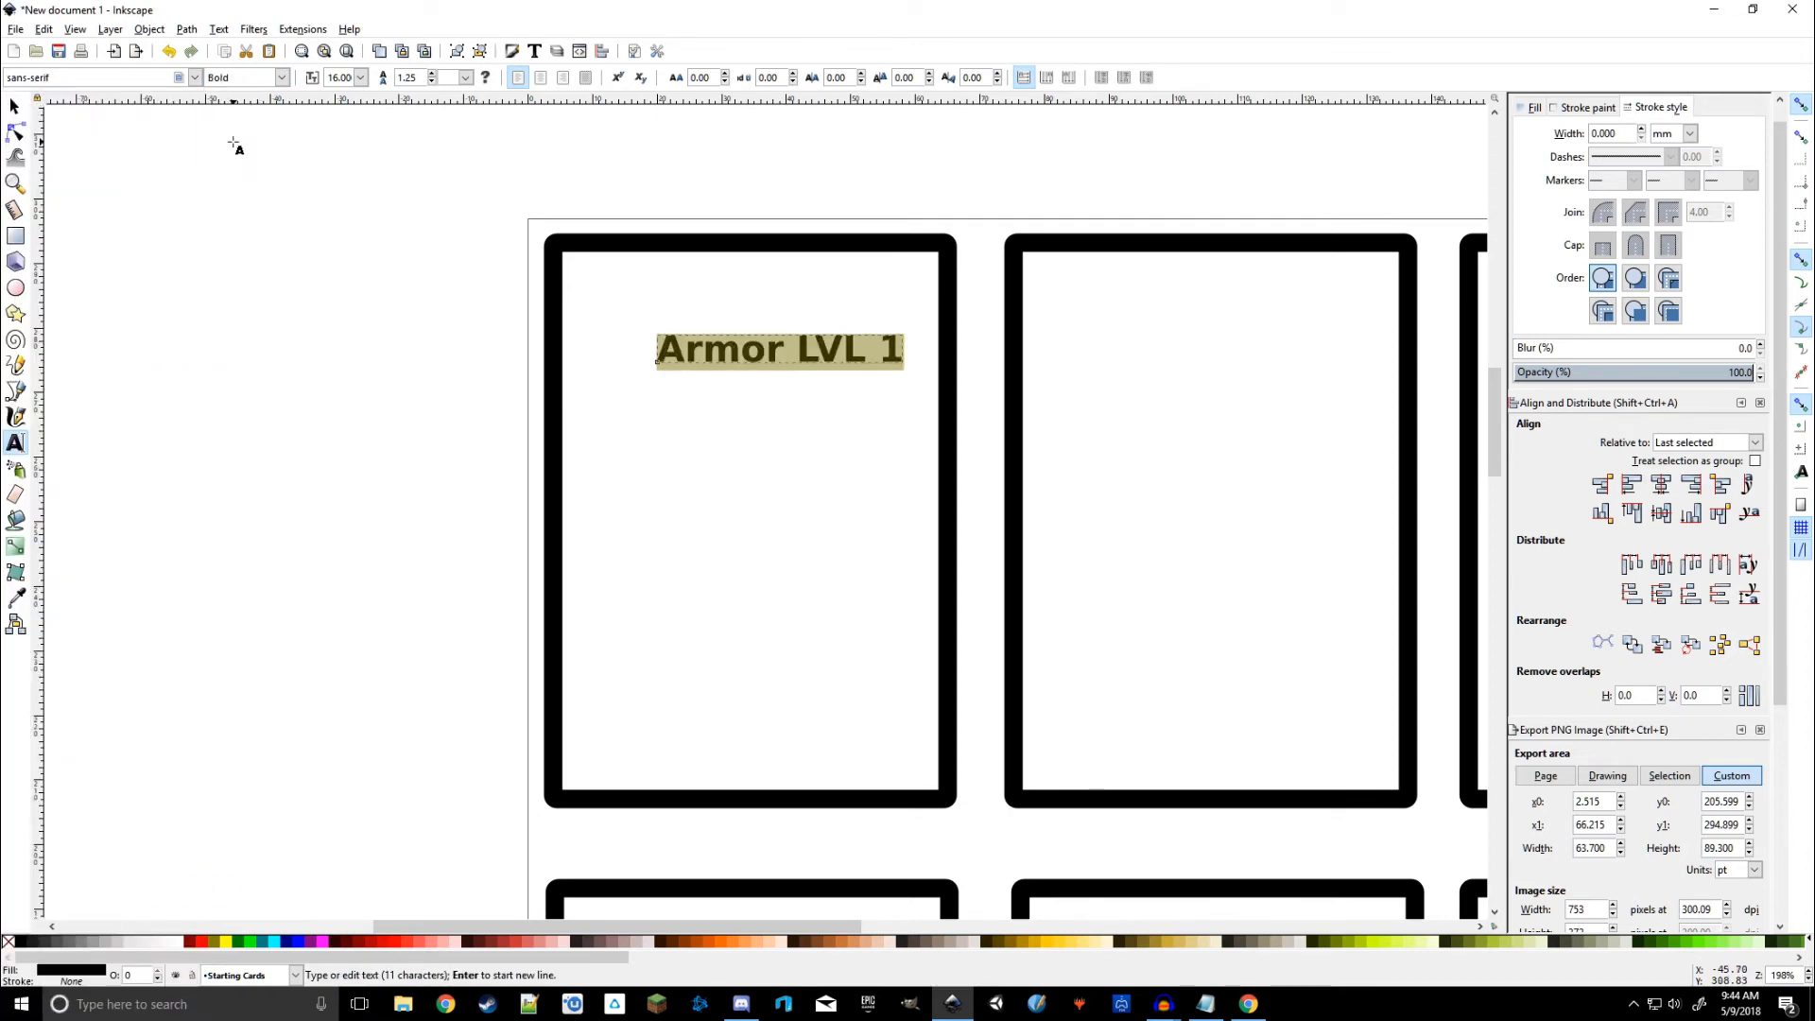
{"action": "left_click", "coordinate": [360, 77]}
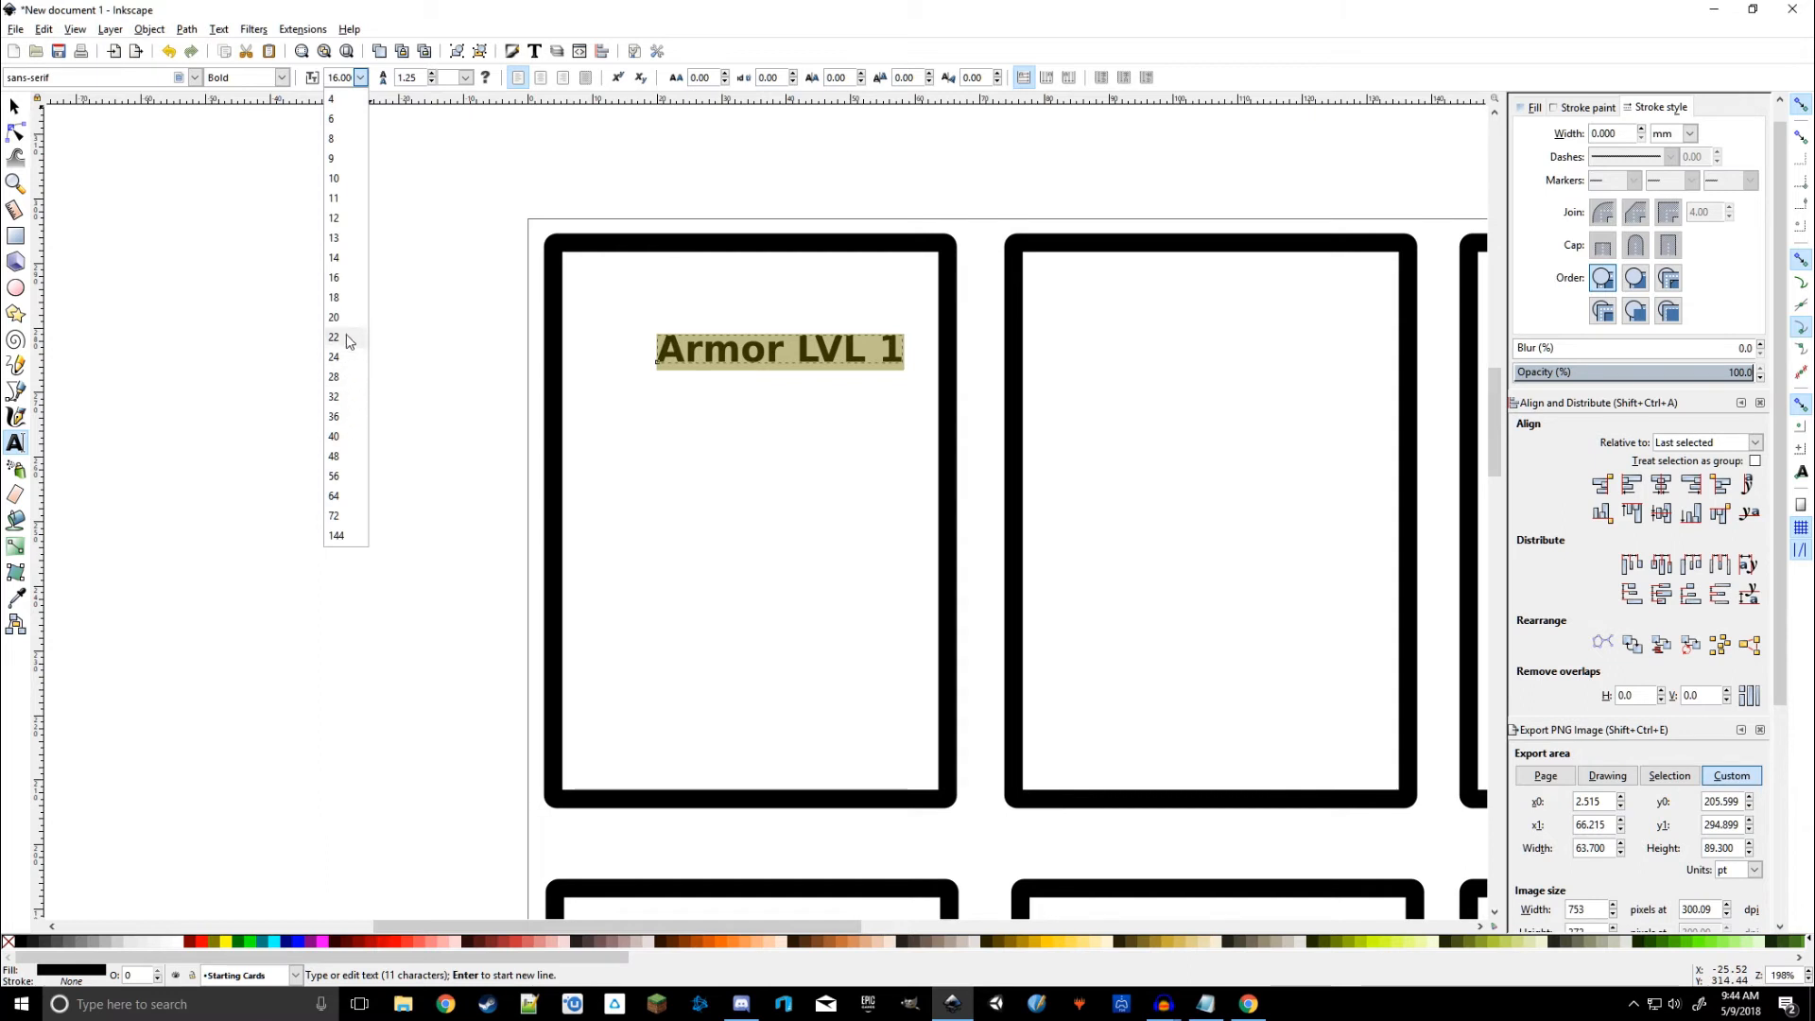
{"action": "left_click", "coordinate": [339, 322]}
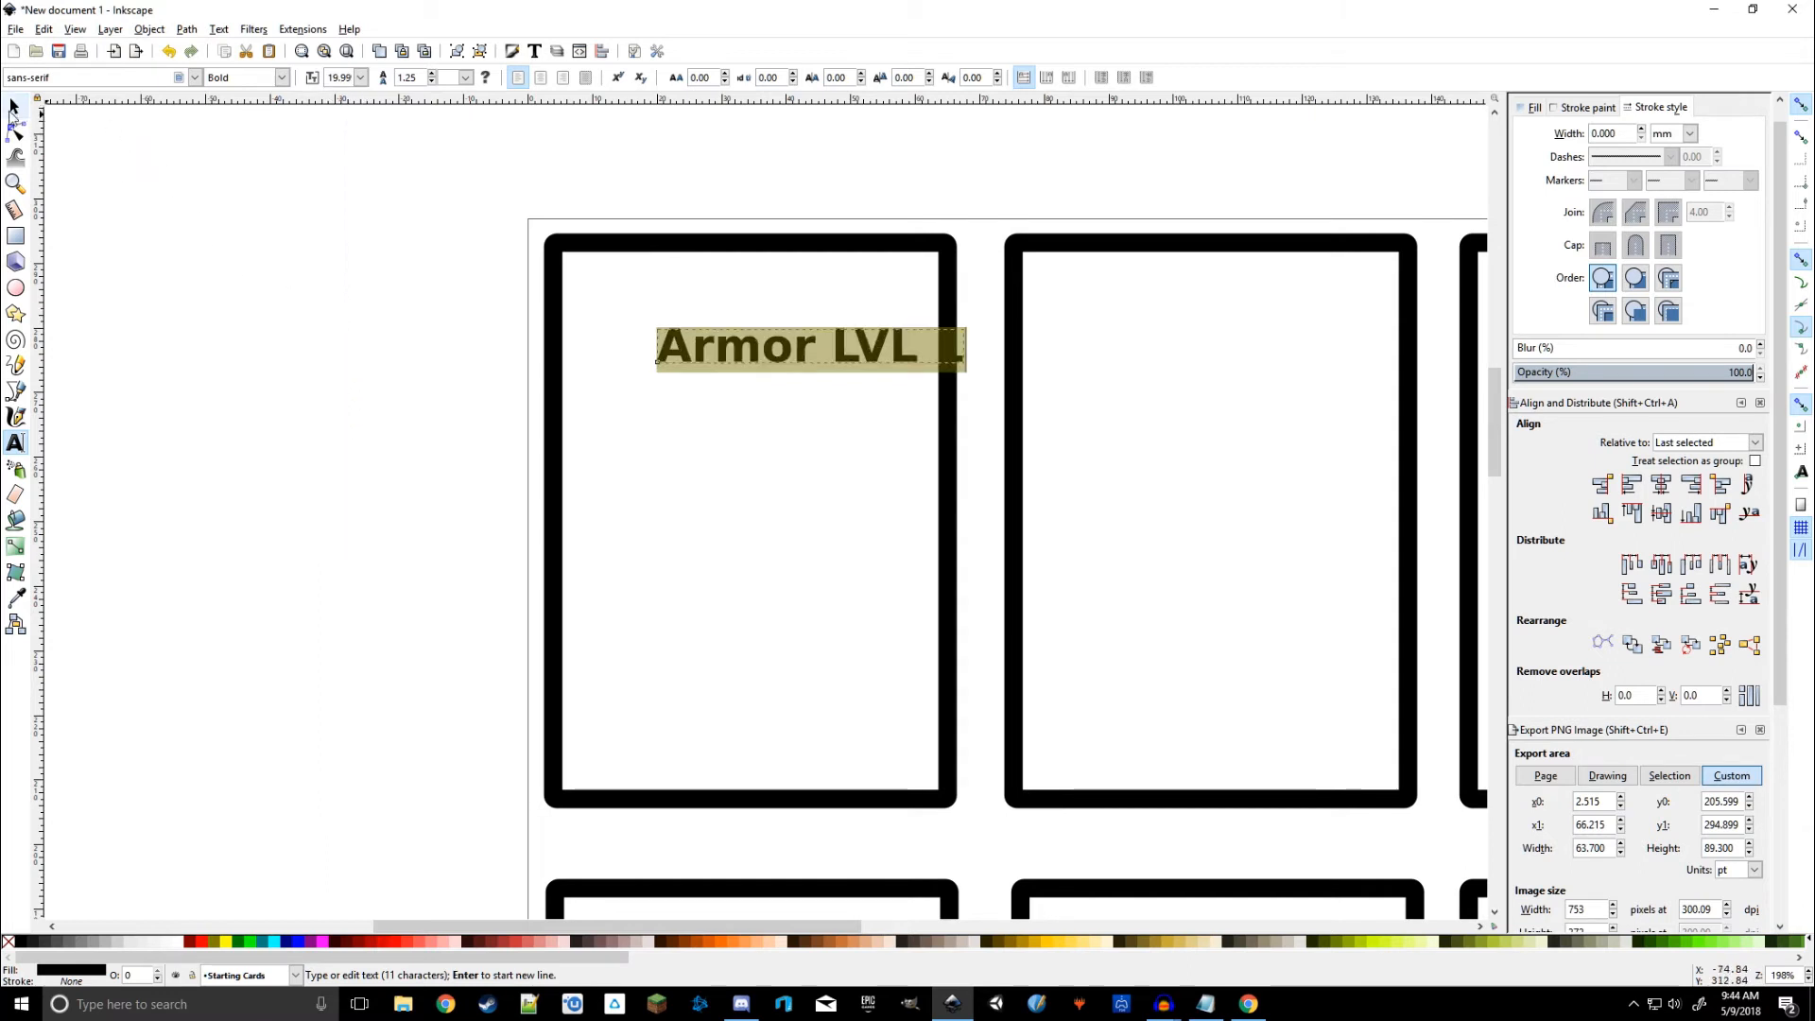
Step: Re-centre the enlarged title horizontally on the first card's frame
{"action": "left_click", "coordinate": [14, 105]}
{"action": "left_click_drag", "start_coordinate": [874, 354], "coordinate": [815, 364]}
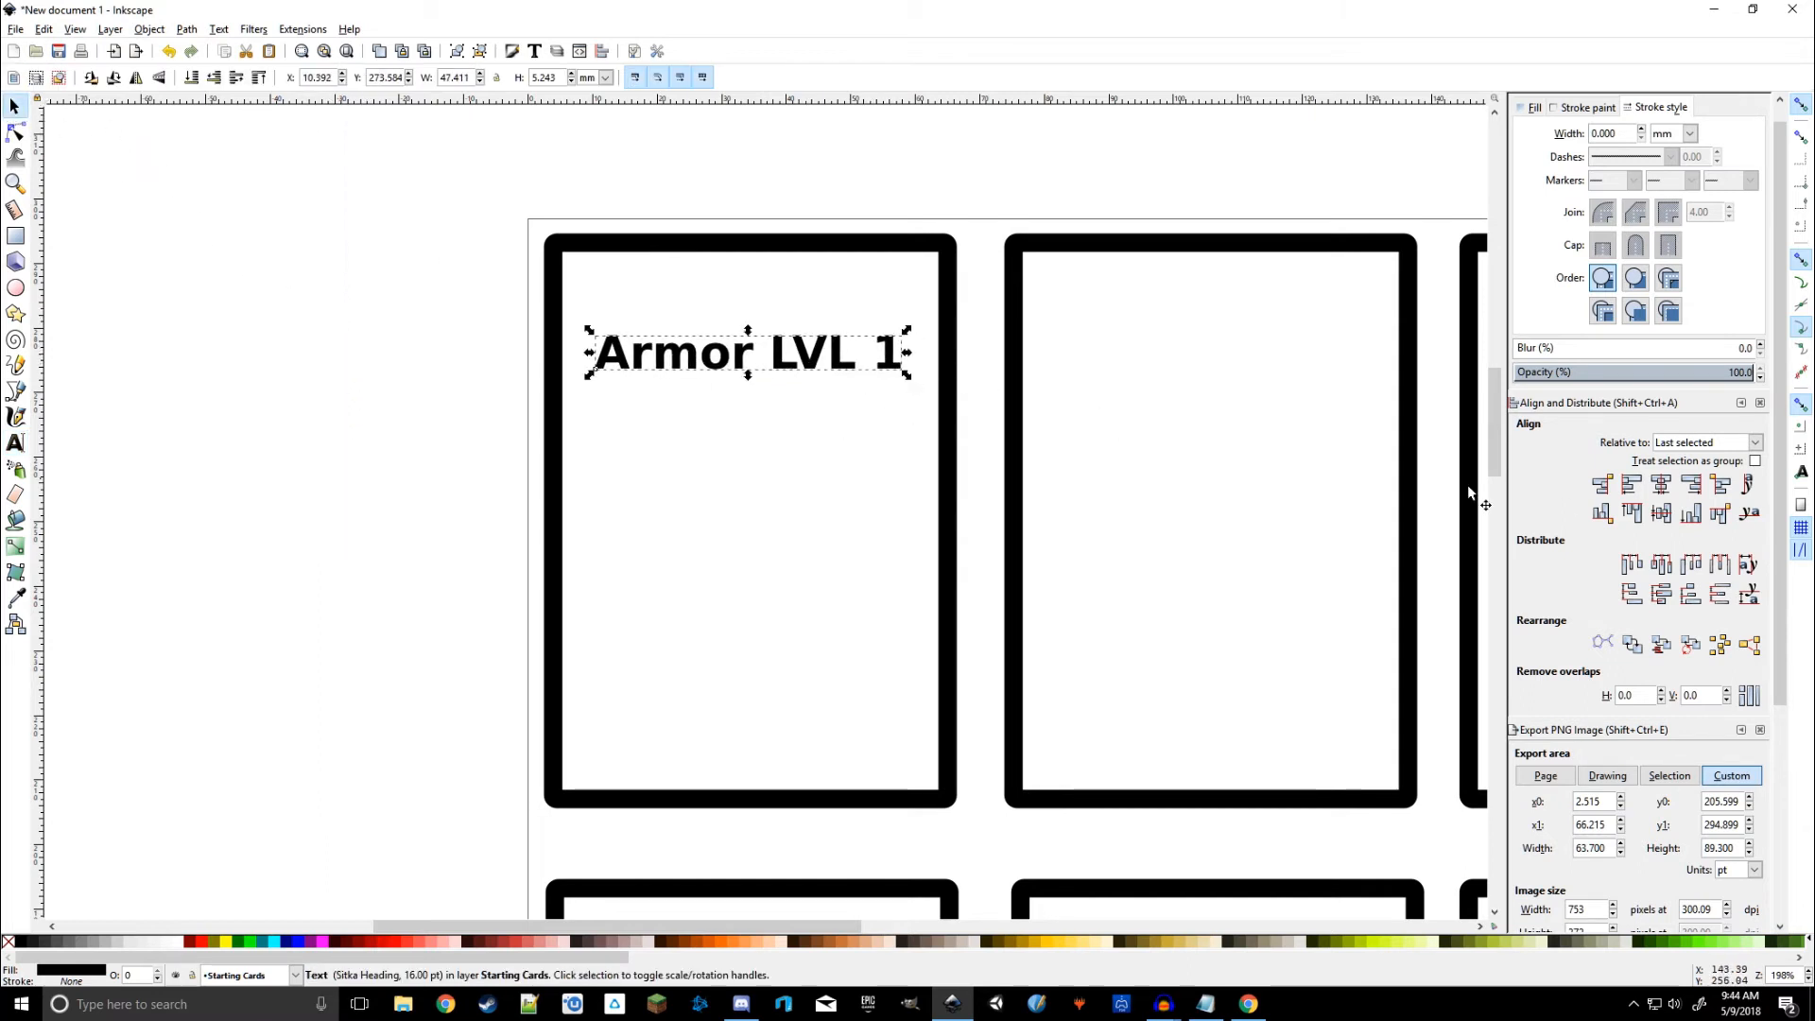
{"action": "left_click", "coordinate": [813, 293], "text": "shift"}
{"action": "left_click", "coordinate": [1662, 484]}
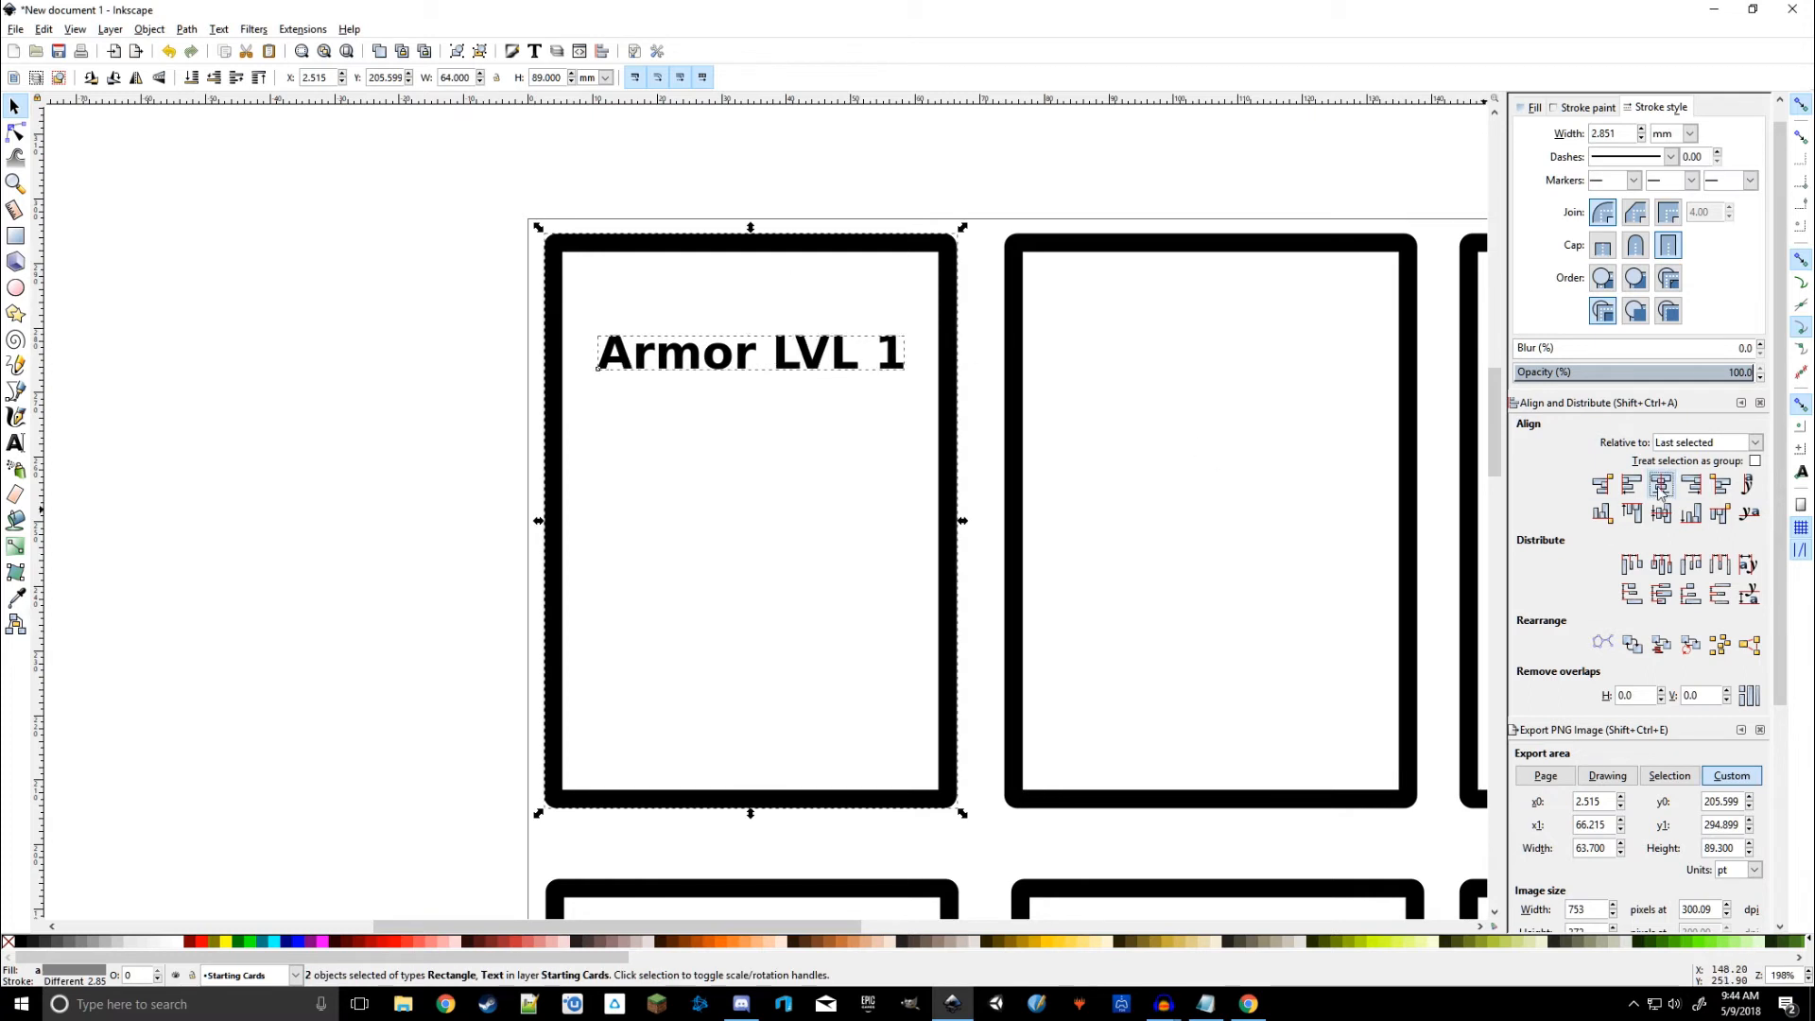
{"action": "left_click", "coordinate": [445, 473]}
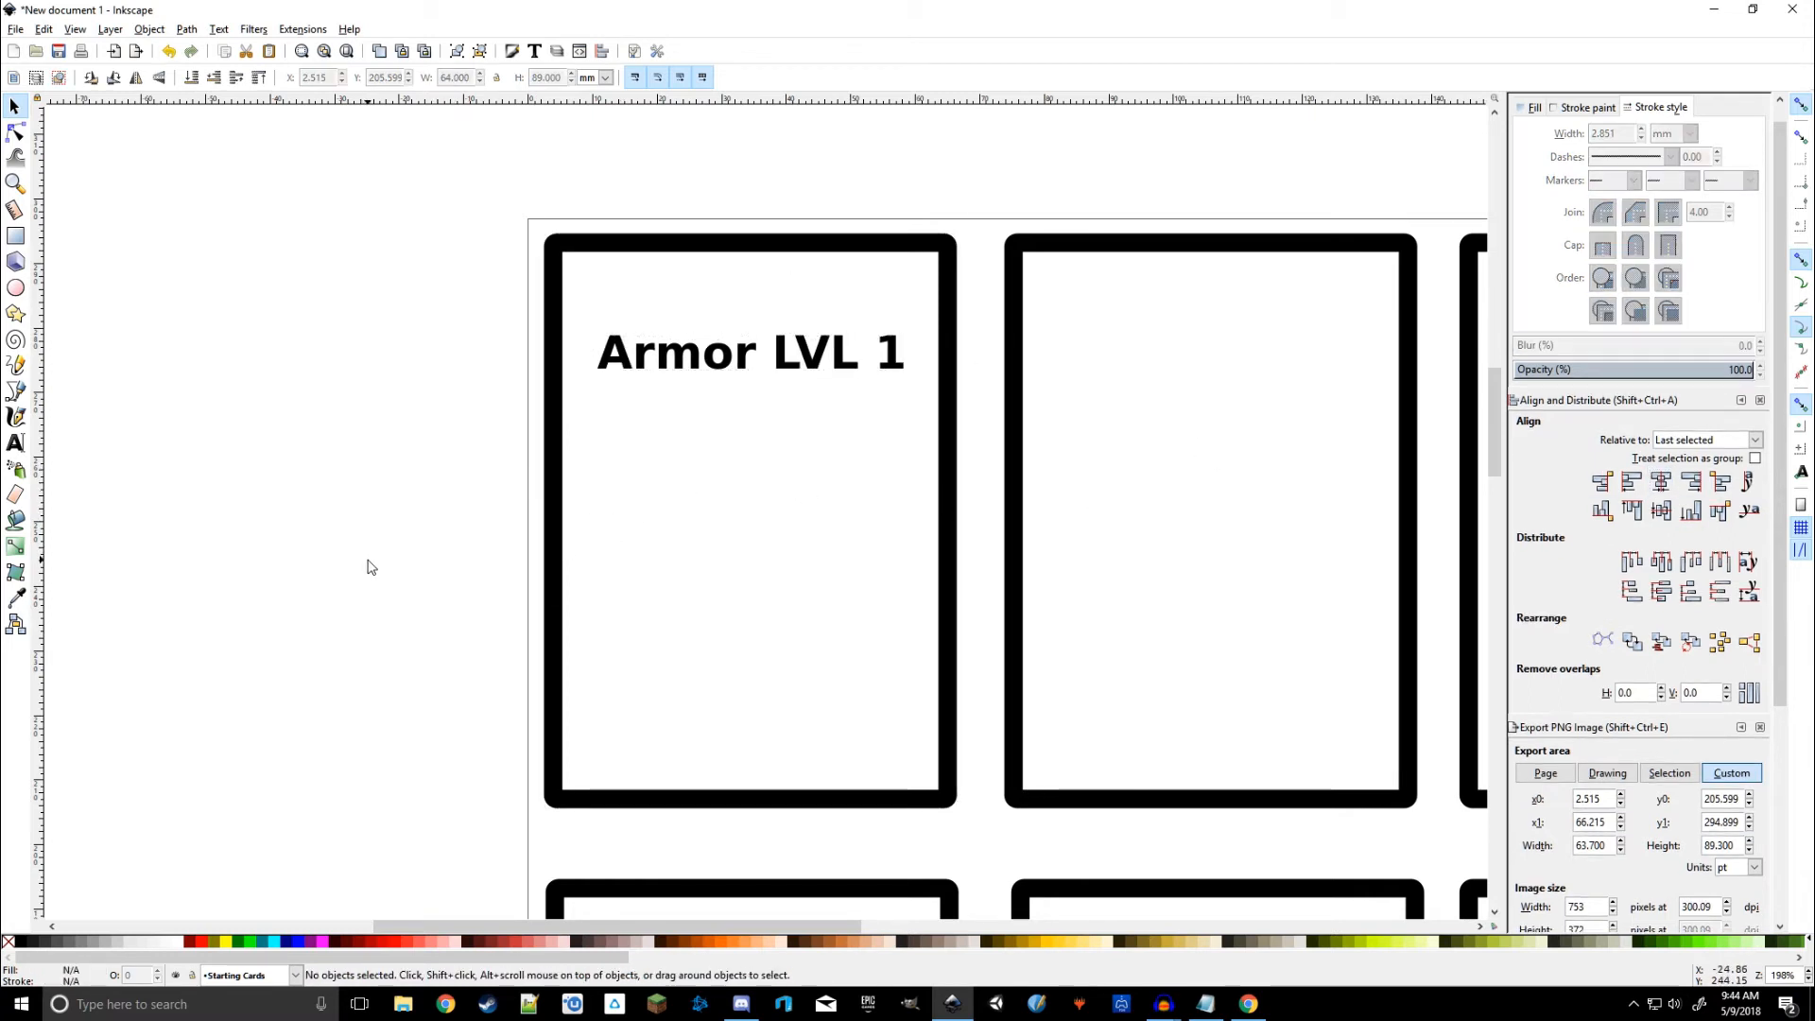
{"action": "scroll", "coordinate": [1057, 186], "scroll_direction": "right", "scroll_amount": 5}
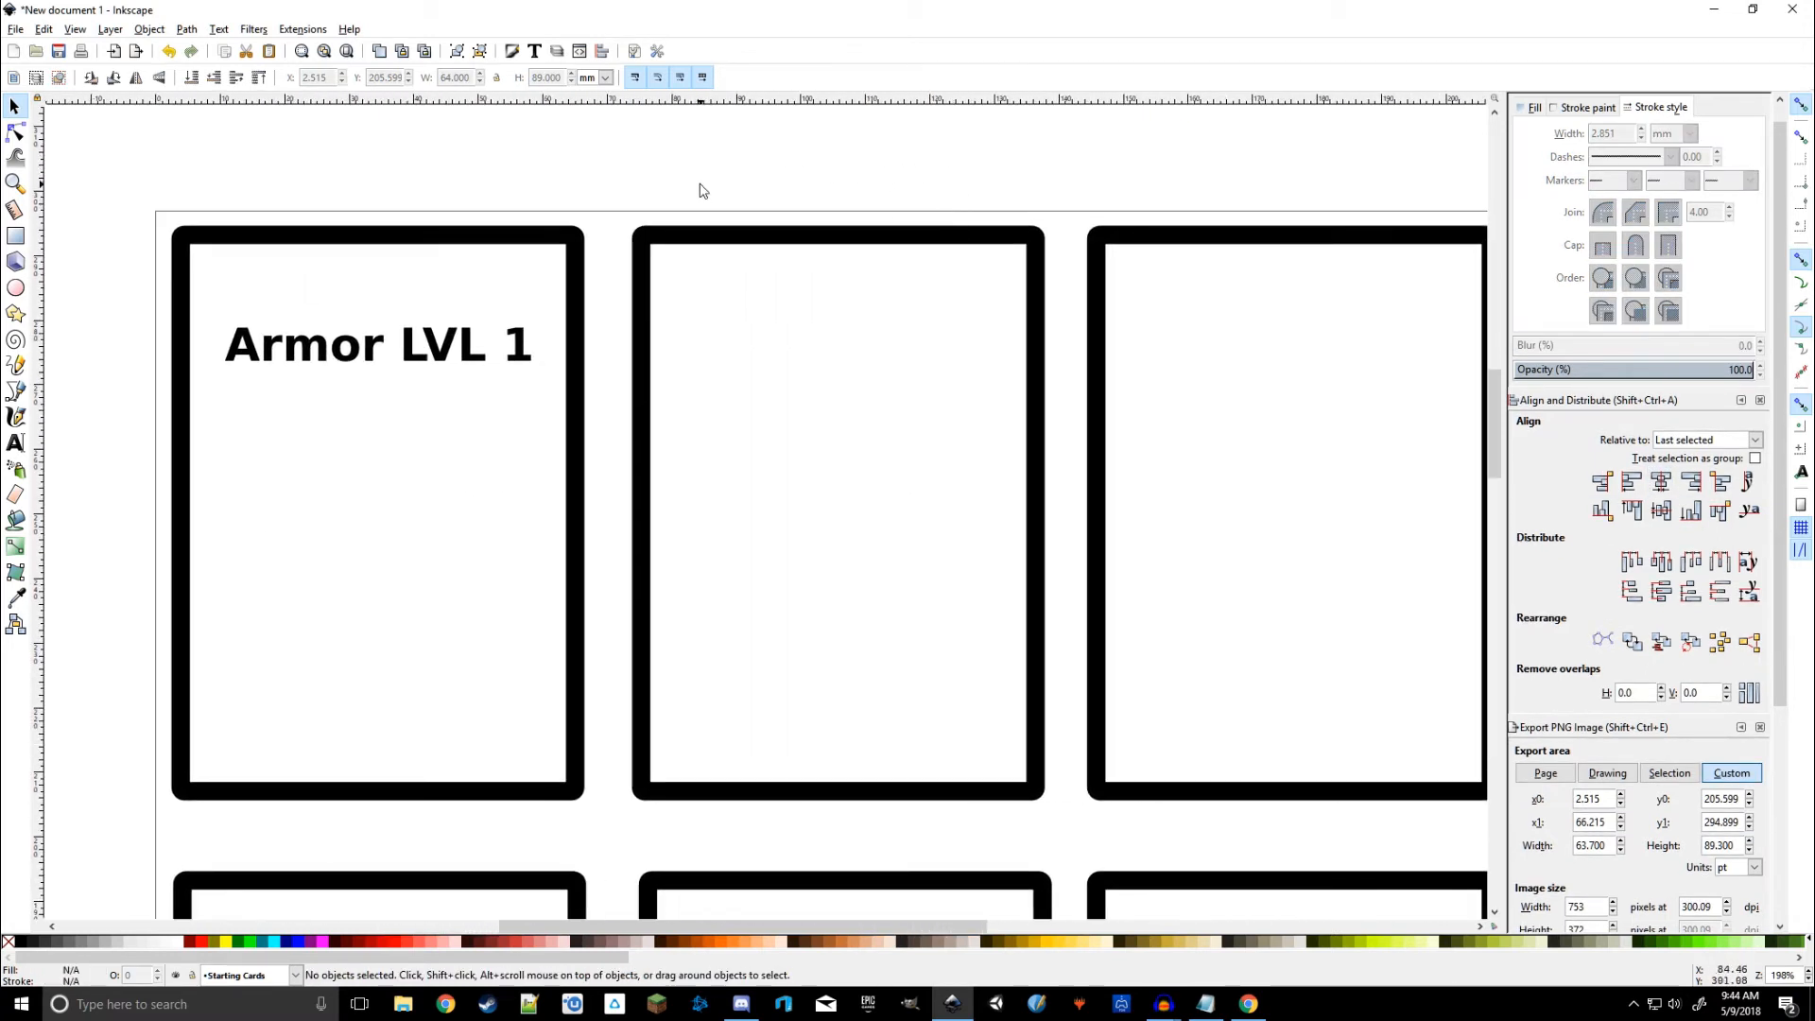
Step: Type a '2' near the card's bottom left, try sans-serif, then undo and fit the page
{"action": "left_click", "coordinate": [16, 444]}
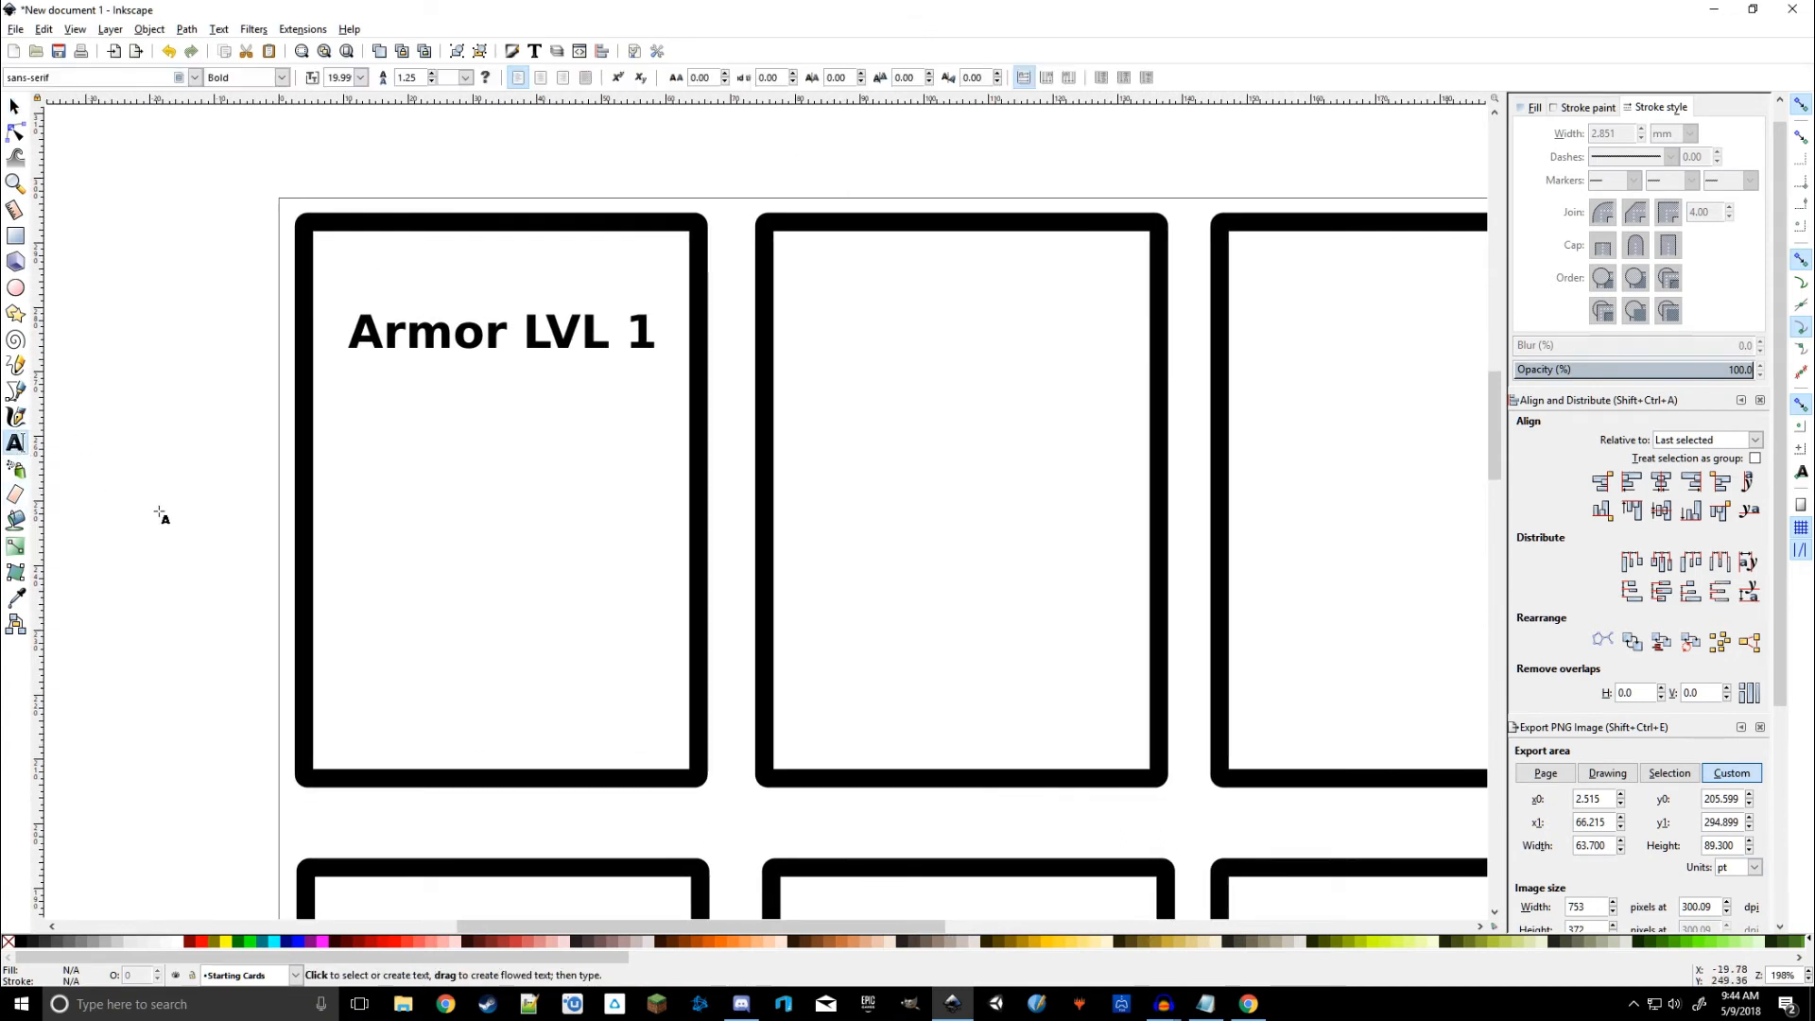
{"action": "left_click", "coordinate": [358, 747]}
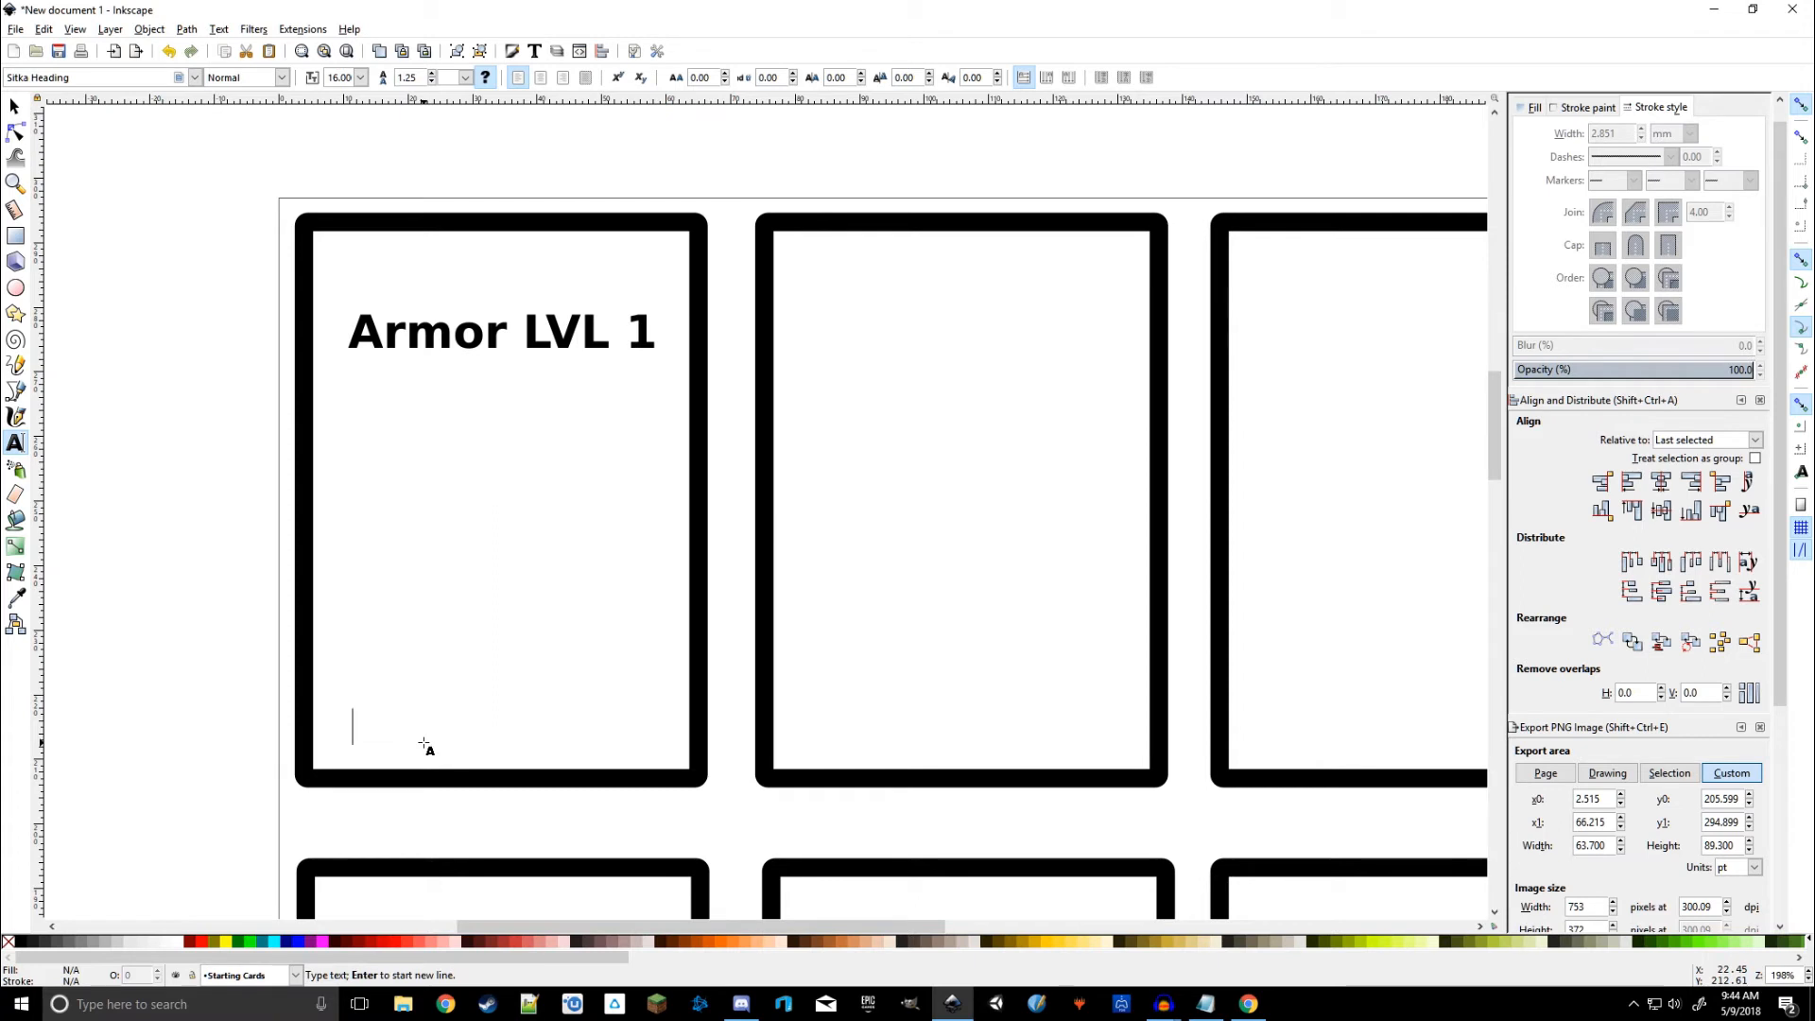
{"action": "type", "text": "2"}
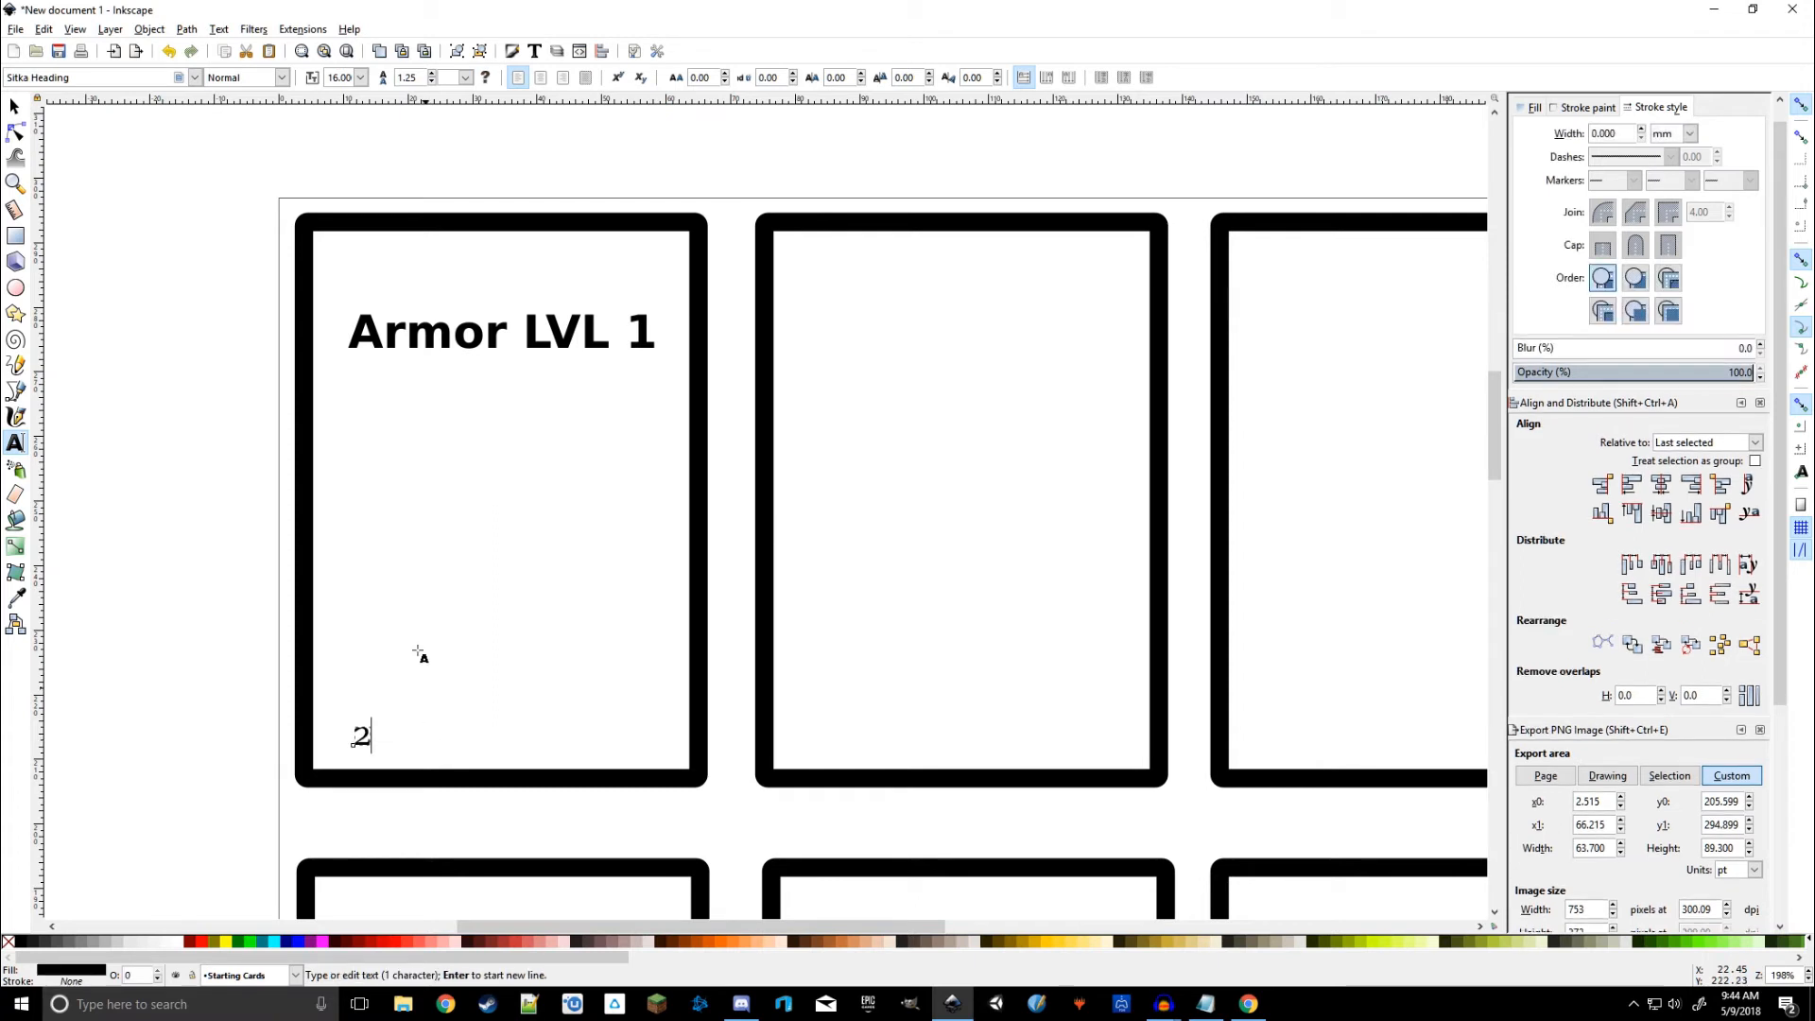
{"action": "left_click", "coordinate": [195, 78]}
{"action": "scroll", "coordinate": [132, 129], "scroll_direction": "up", "scroll_amount": 1}
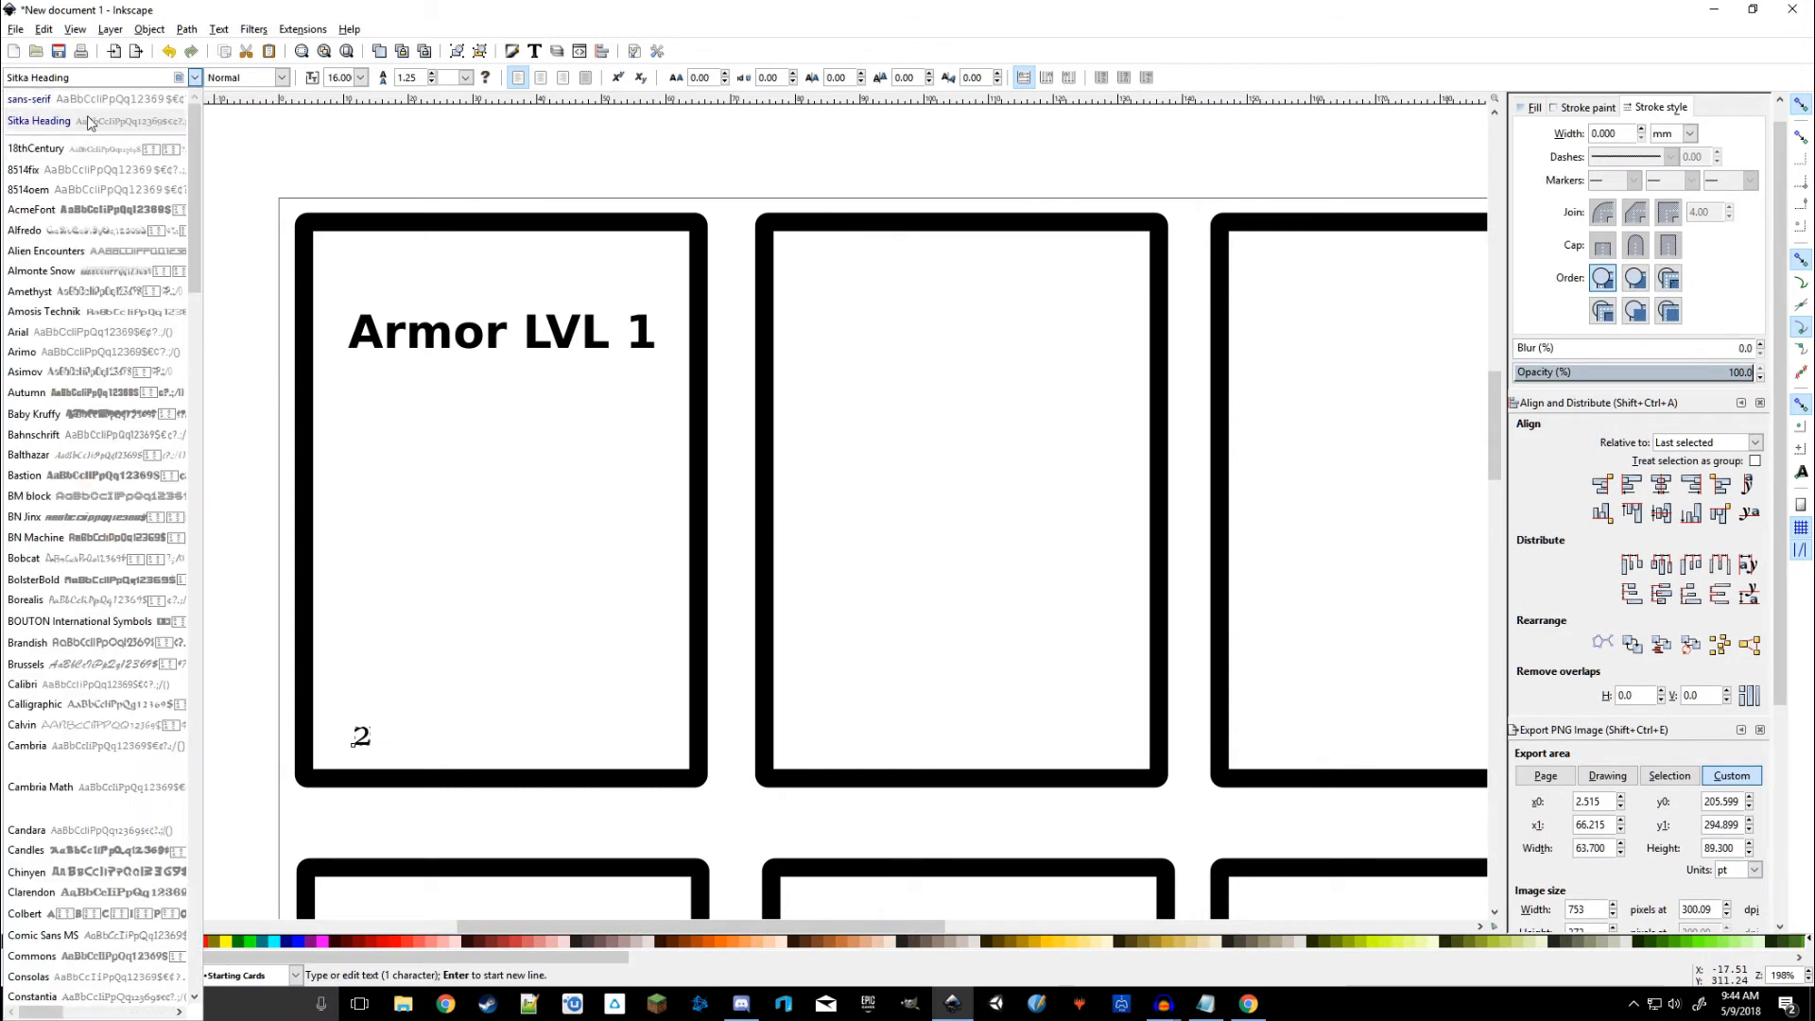
{"action": "left_click", "coordinate": [75, 102]}
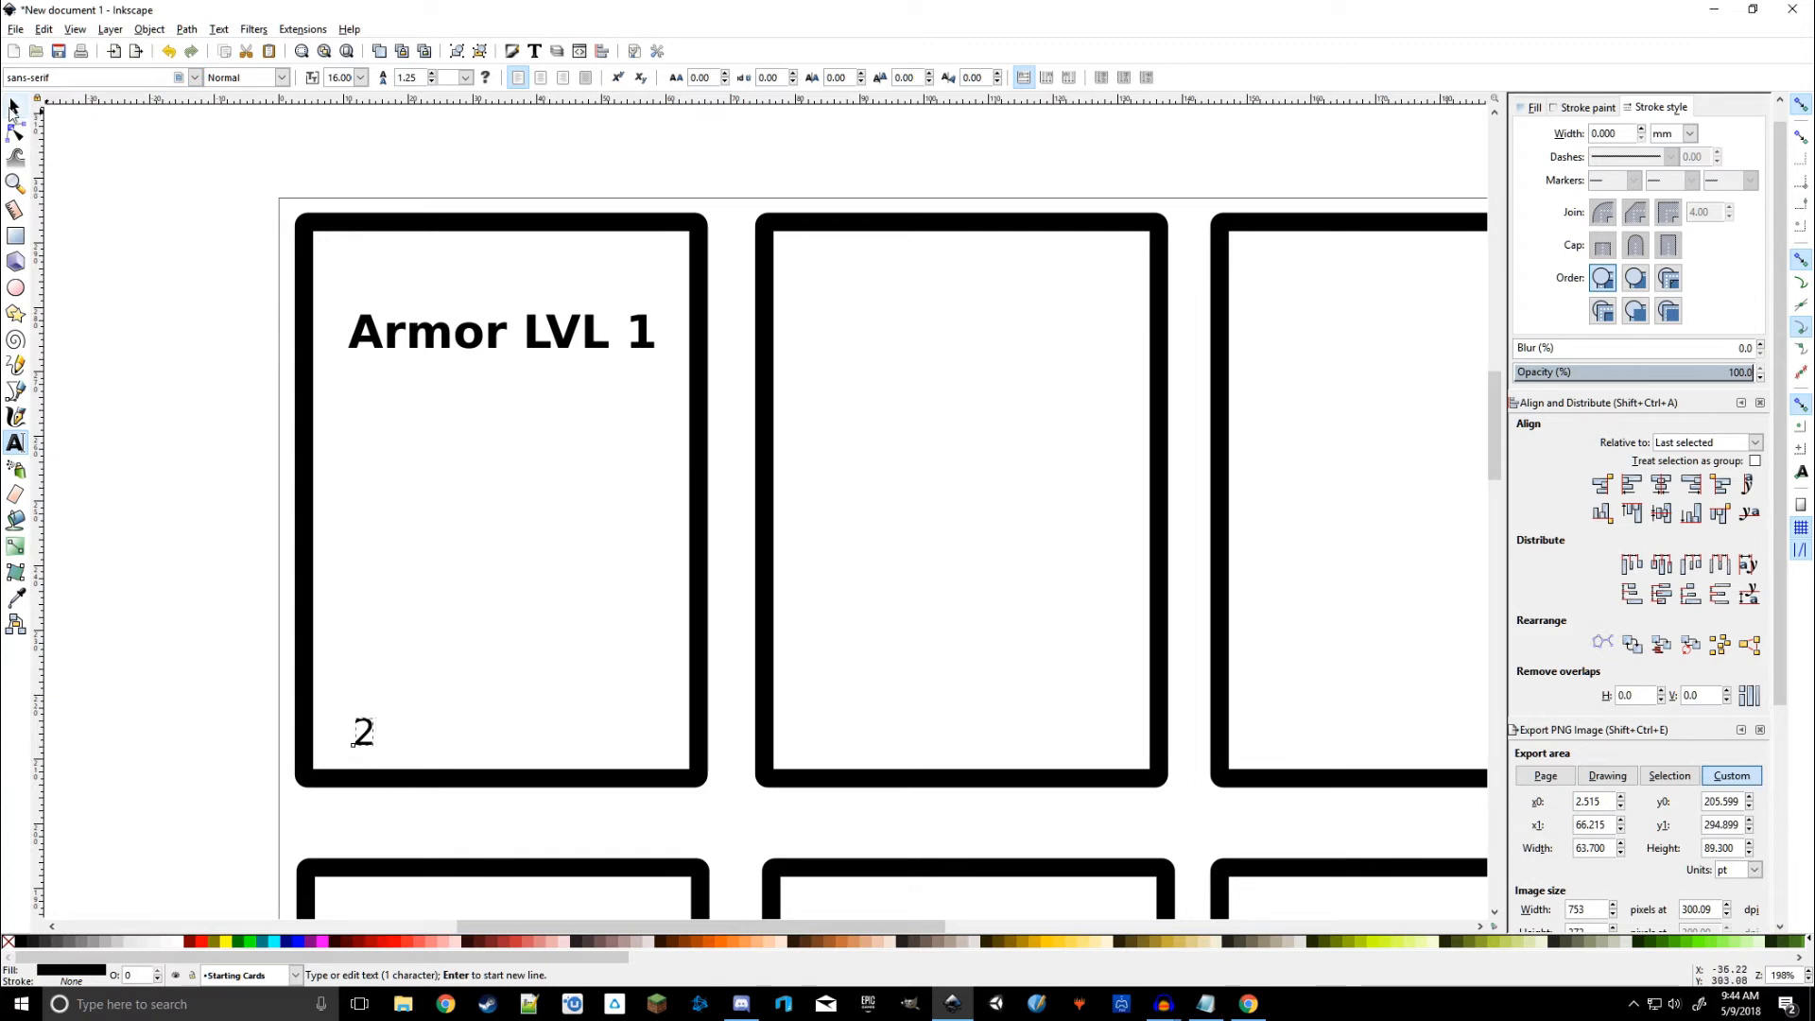
{"action": "key", "text": "ctrl+z"}
{"action": "key", "text": "ctrl+z"}
{"action": "key", "text": "5"}
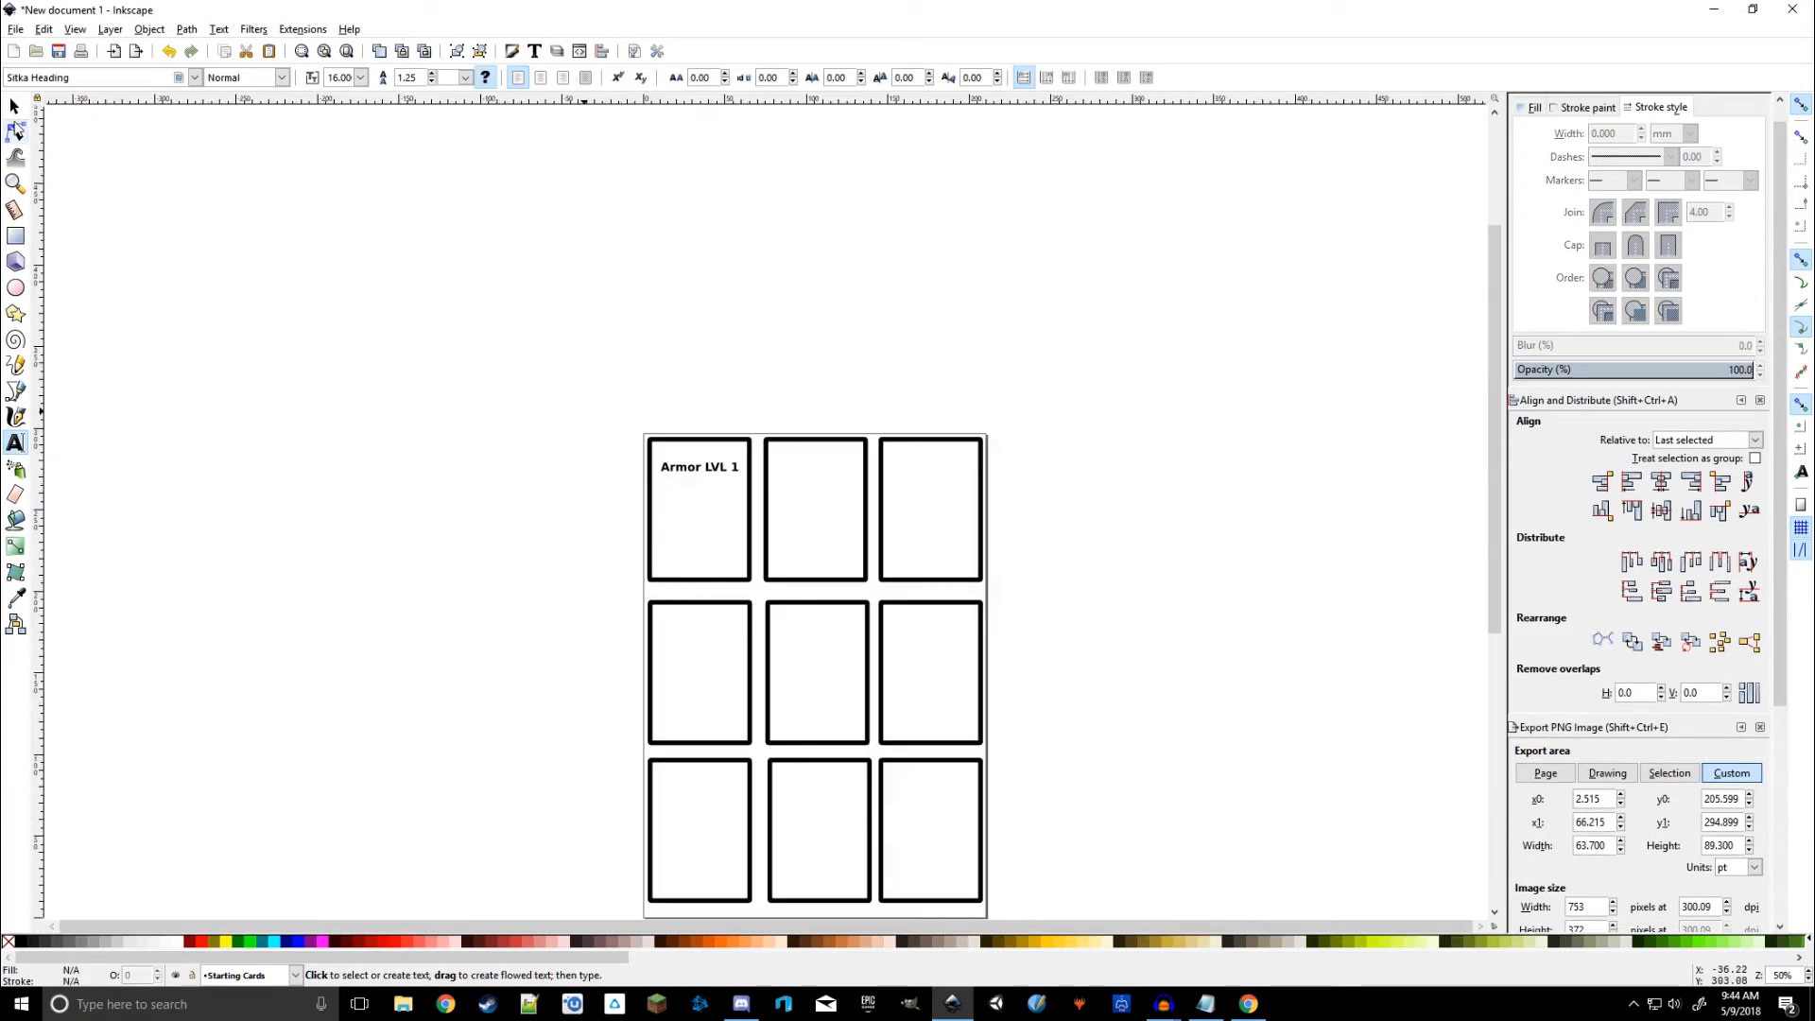
{"action": "scroll", "coordinate": [680, 530], "scroll_direction": "up", "scroll_amount": 5}
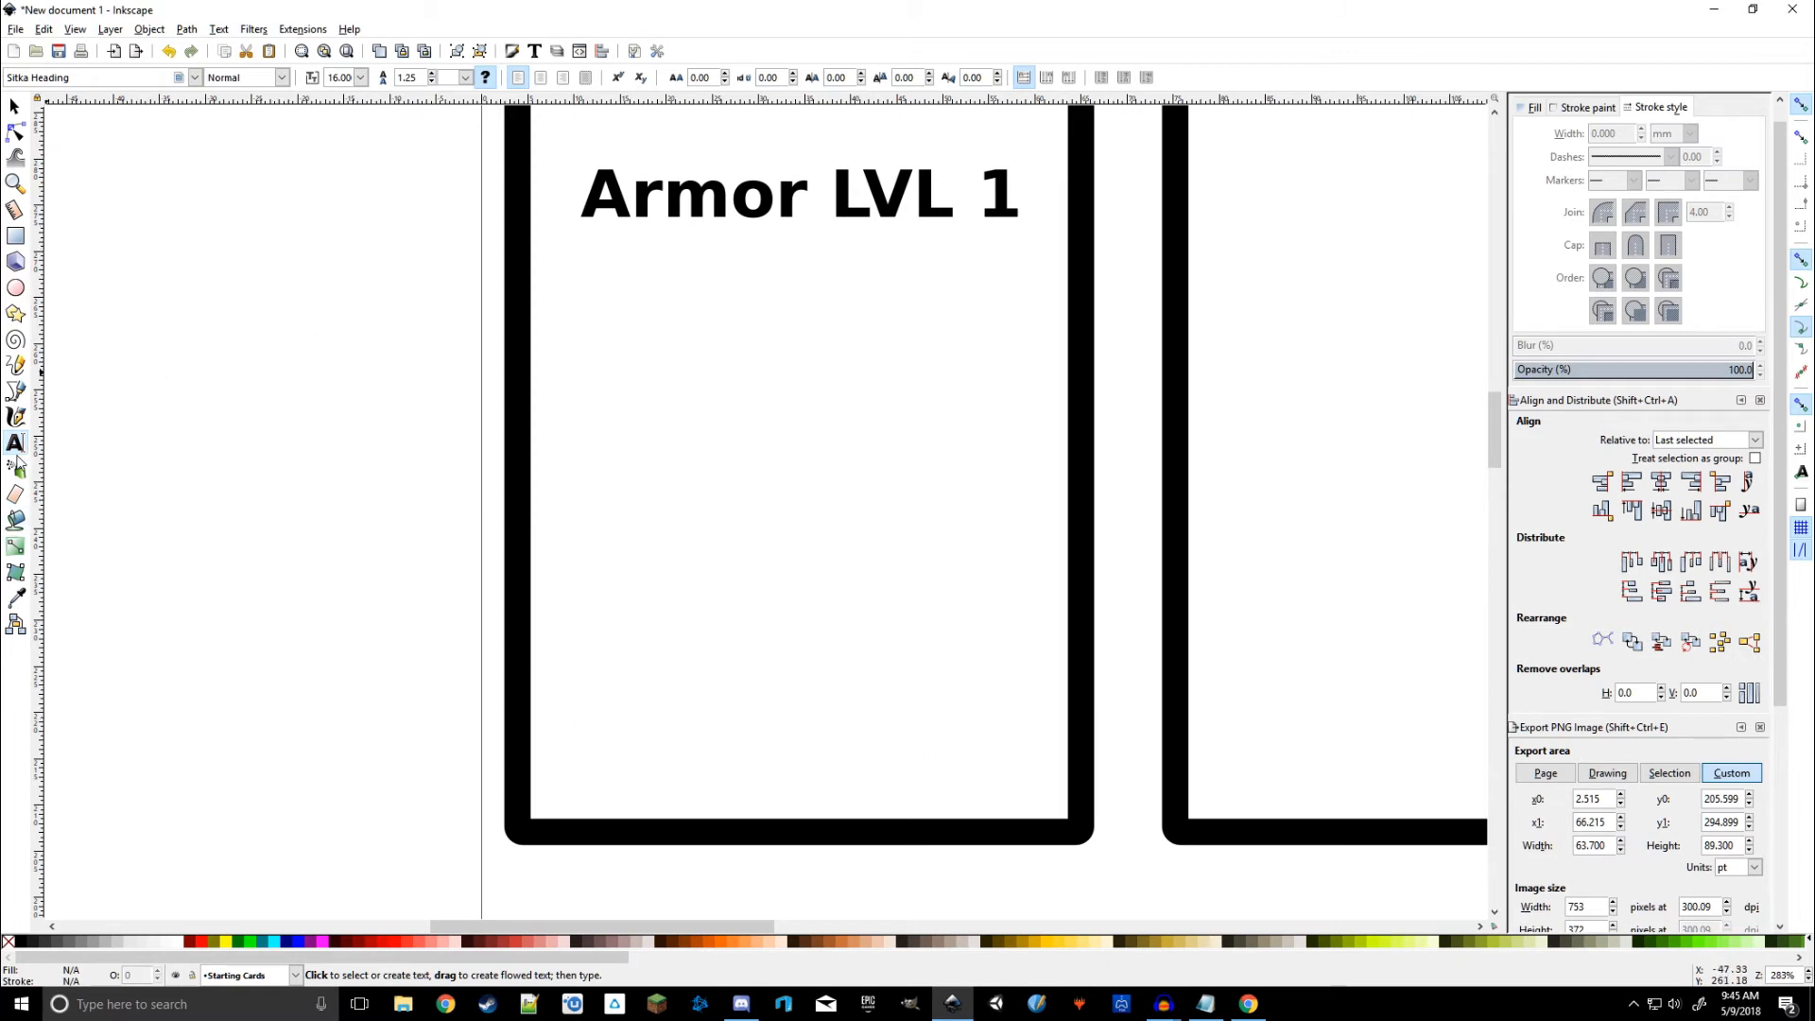
Step: Set the text font to bold sans-serif at size 18
{"action": "left_click", "coordinate": [195, 78]}
{"action": "scroll", "coordinate": [186, 114], "scroll_direction": "up", "scroll_amount": 1}
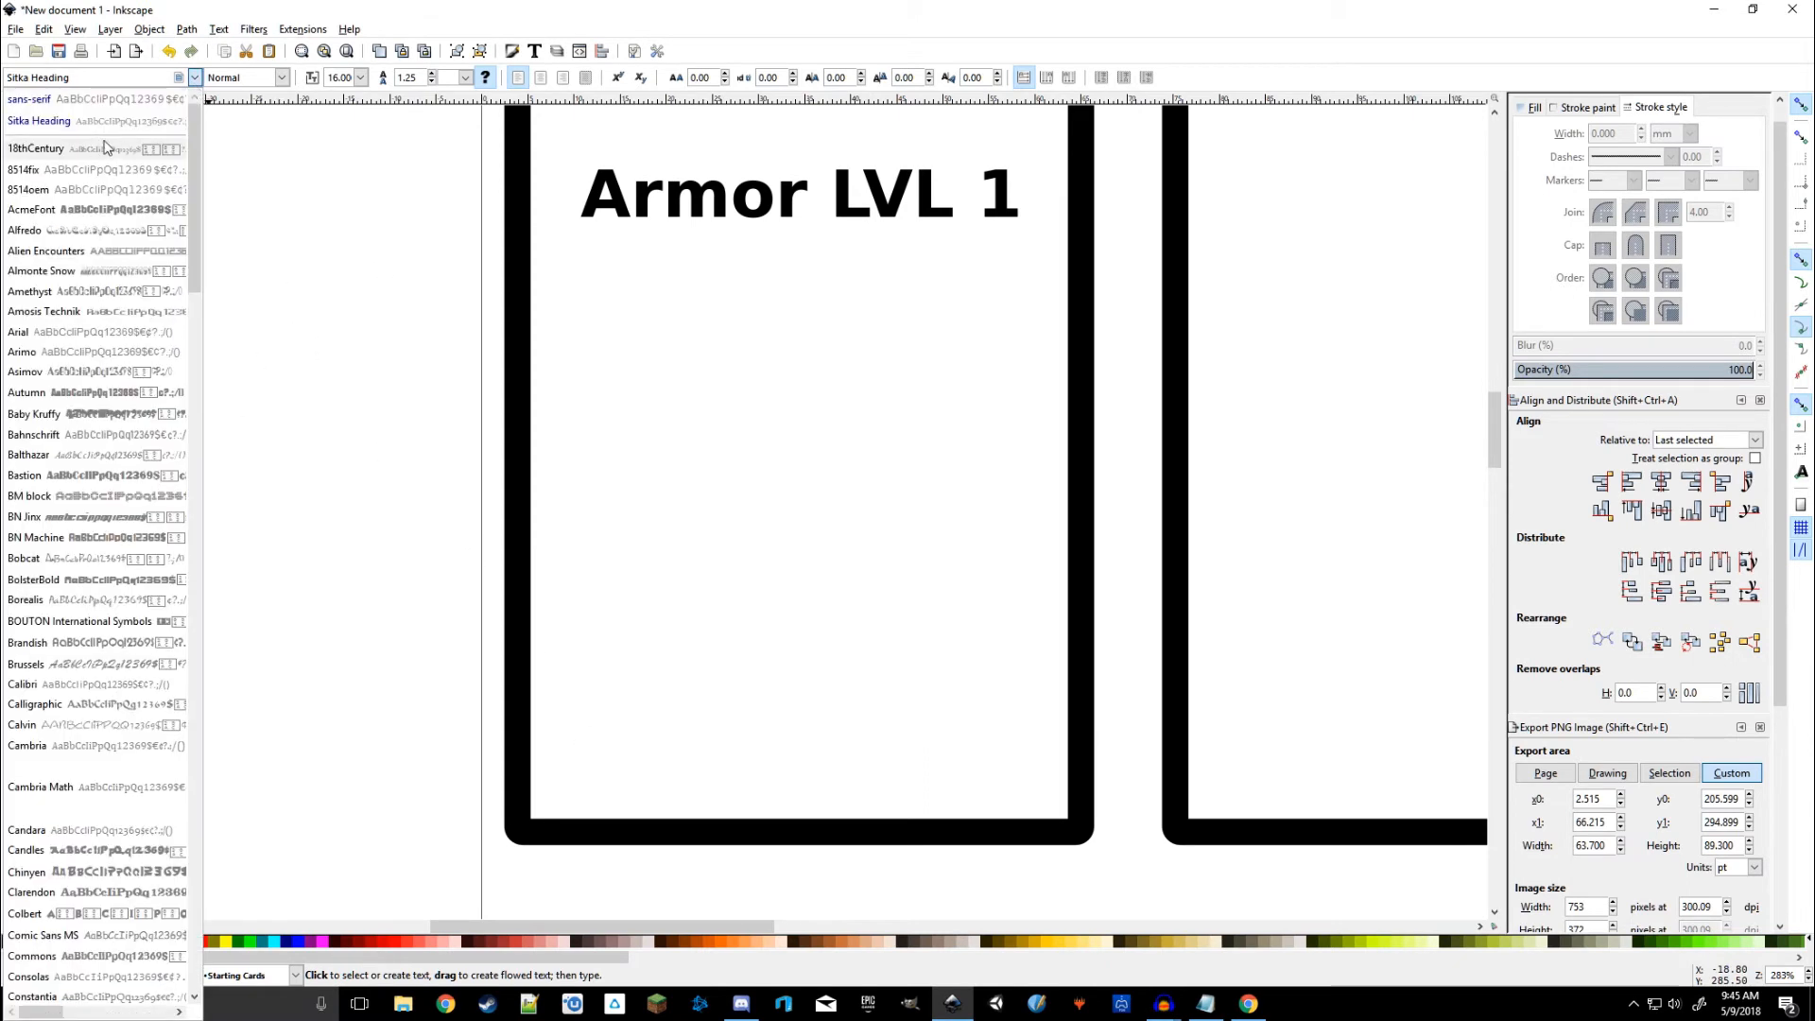
{"action": "left_click", "coordinate": [55, 106]}
{"action": "left_click", "coordinate": [281, 78]}
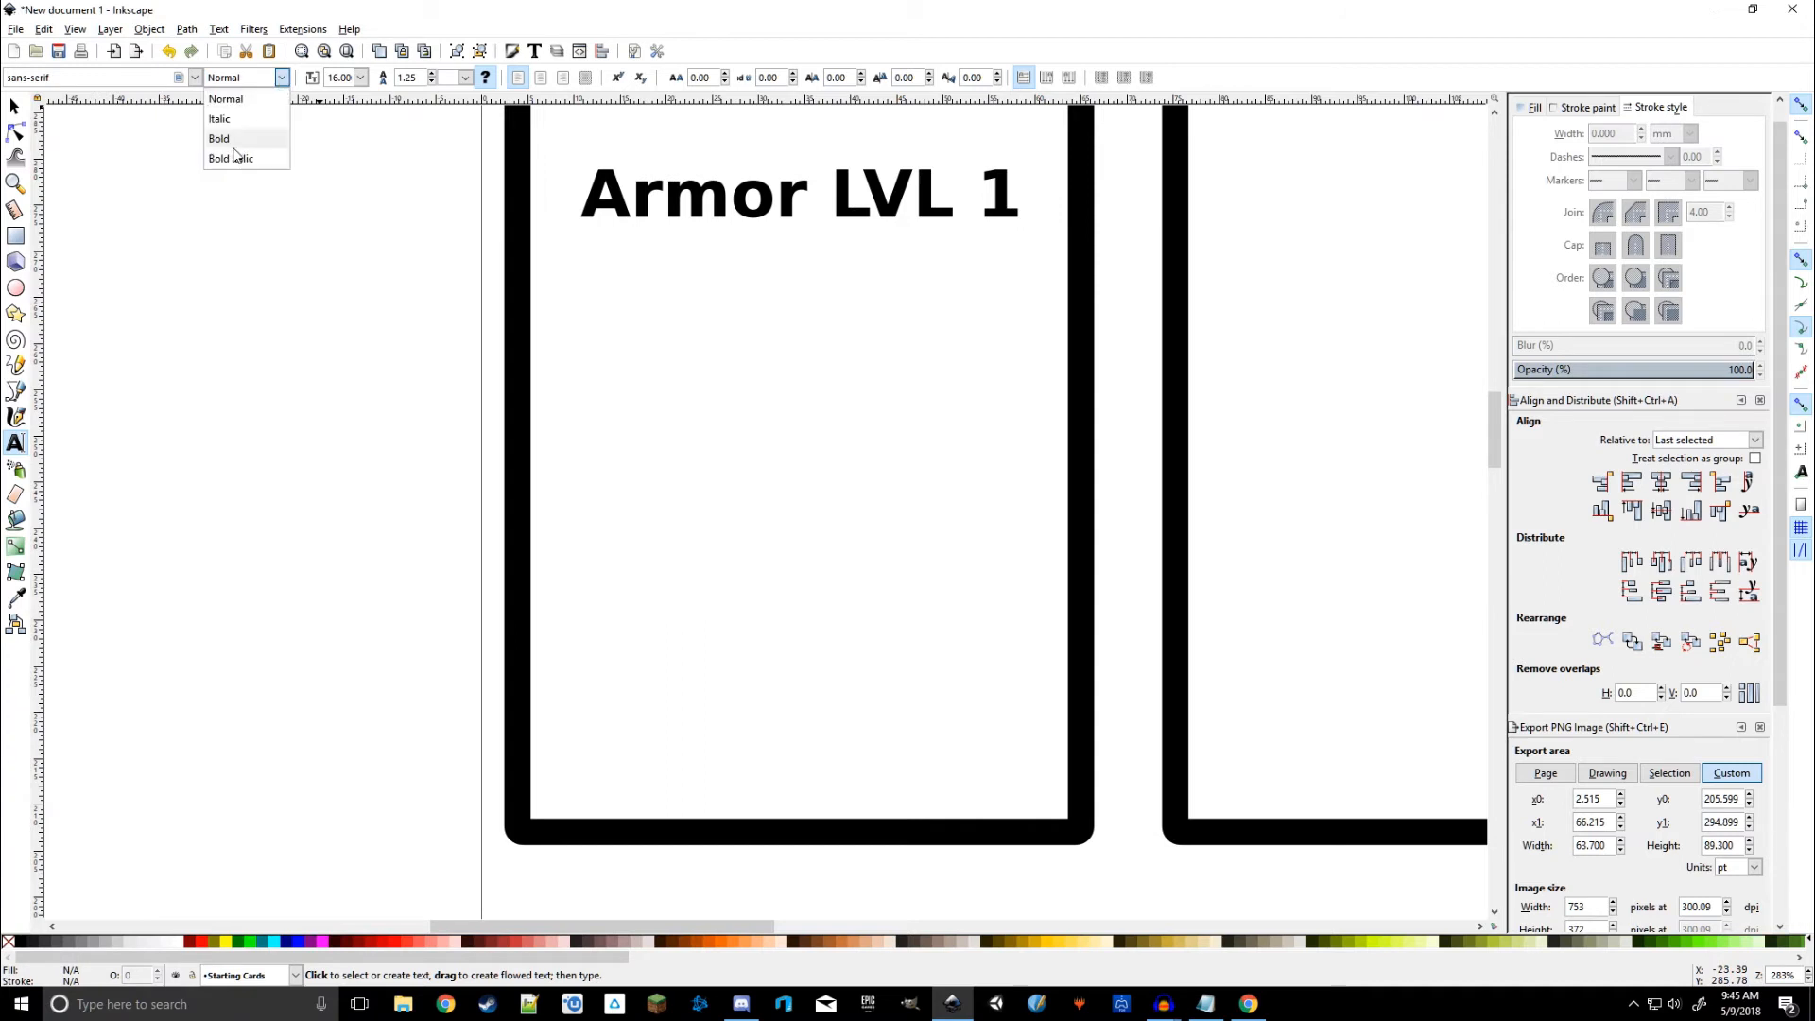
{"action": "left_click", "coordinate": [227, 144]}
{"action": "left_click", "coordinate": [360, 78]}
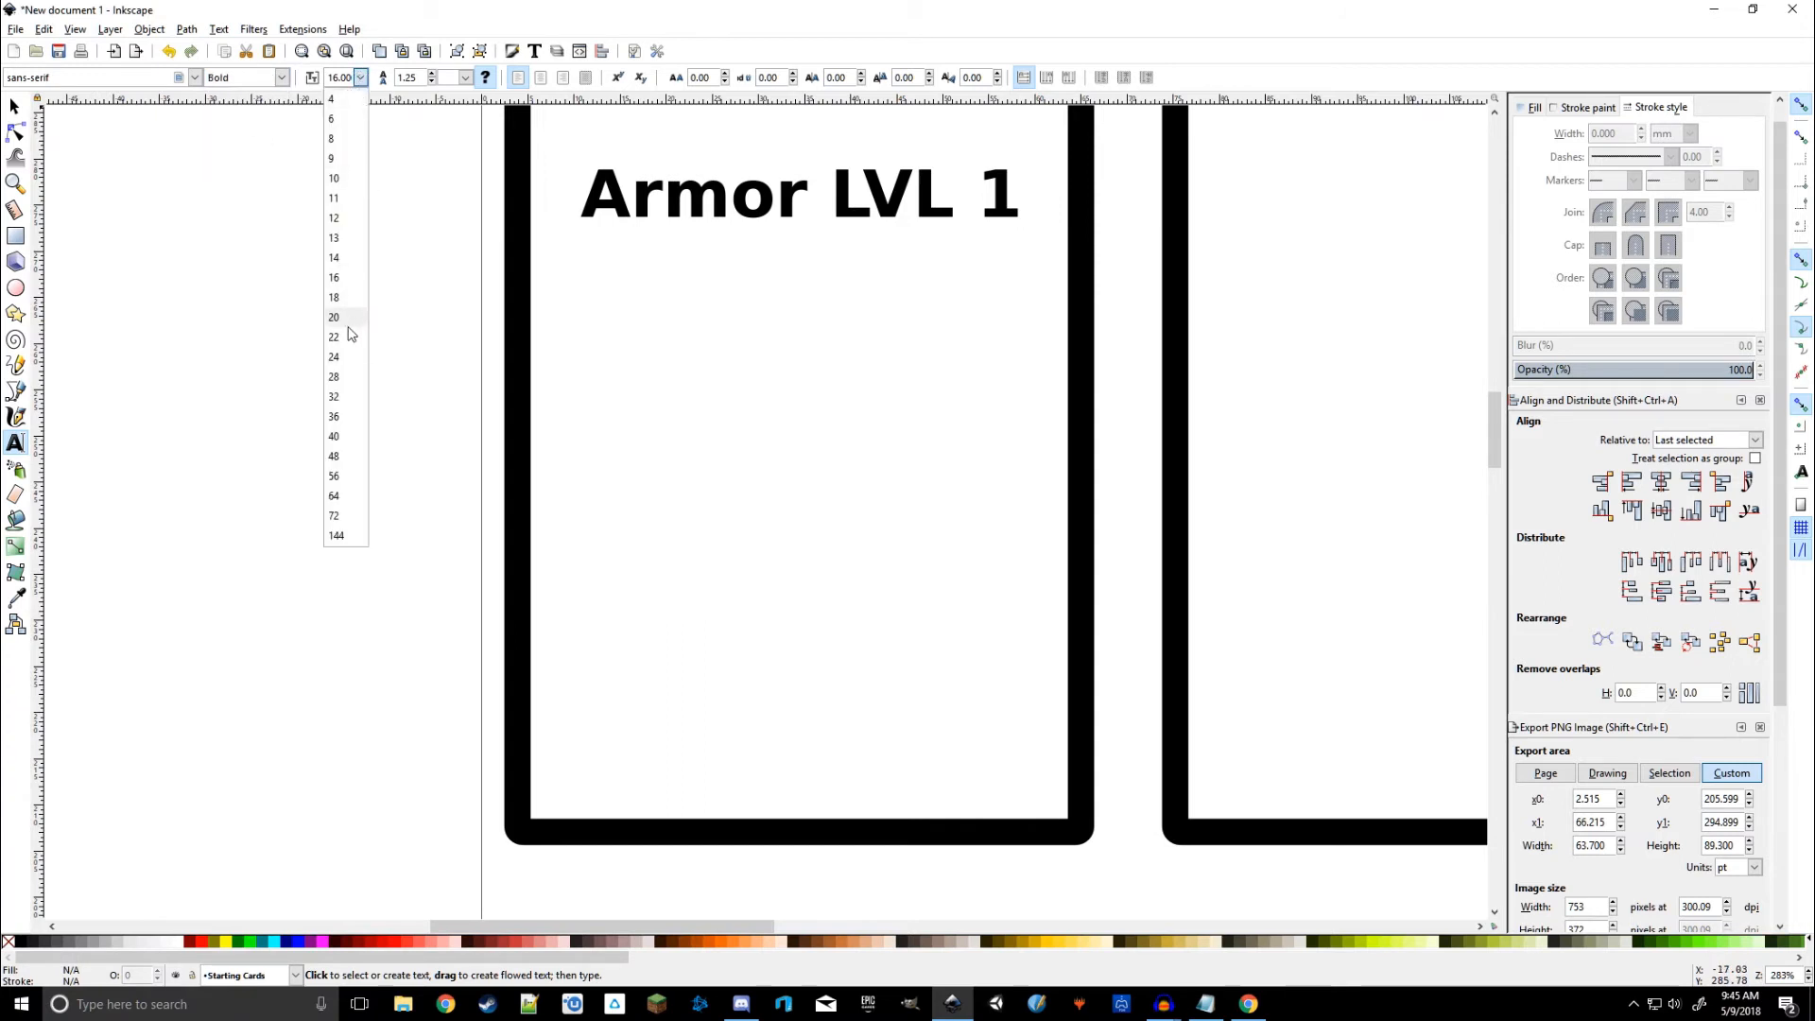
{"action": "left_click", "coordinate": [340, 299]}
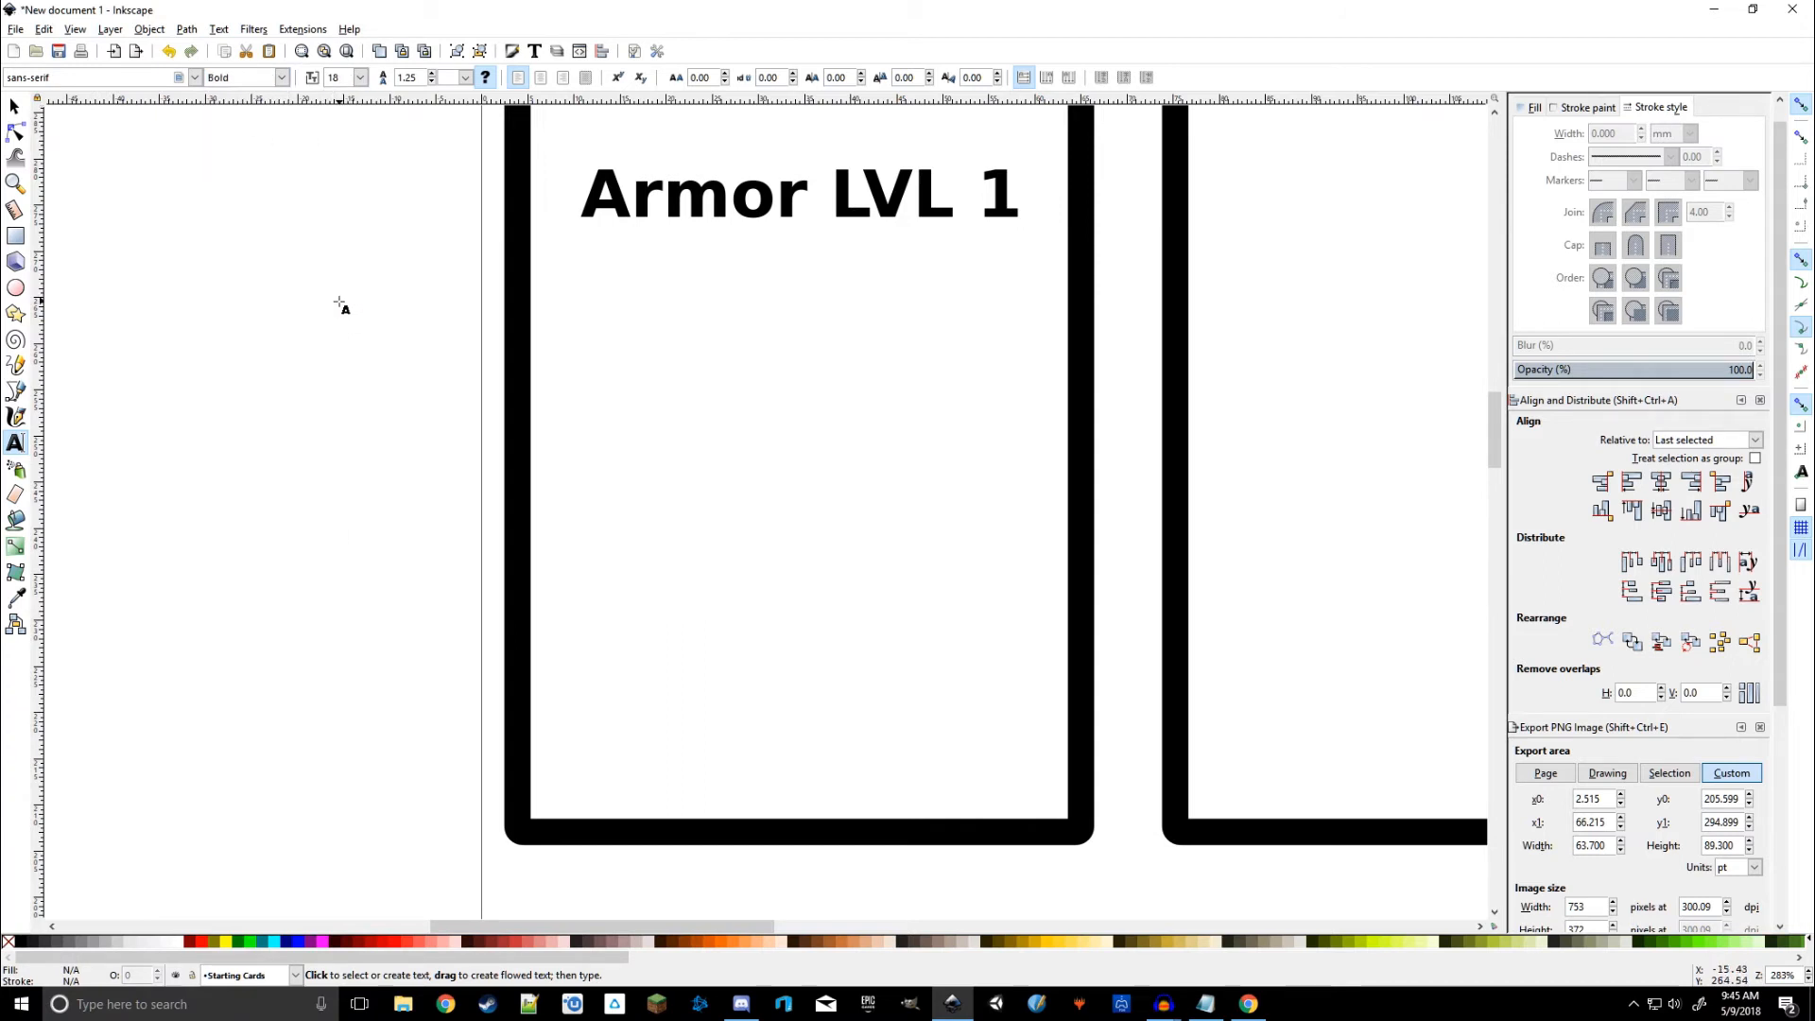
Step: Start new text low on the first card at size 20 and fit the page in view
{"action": "left_click", "coordinate": [661, 201]}
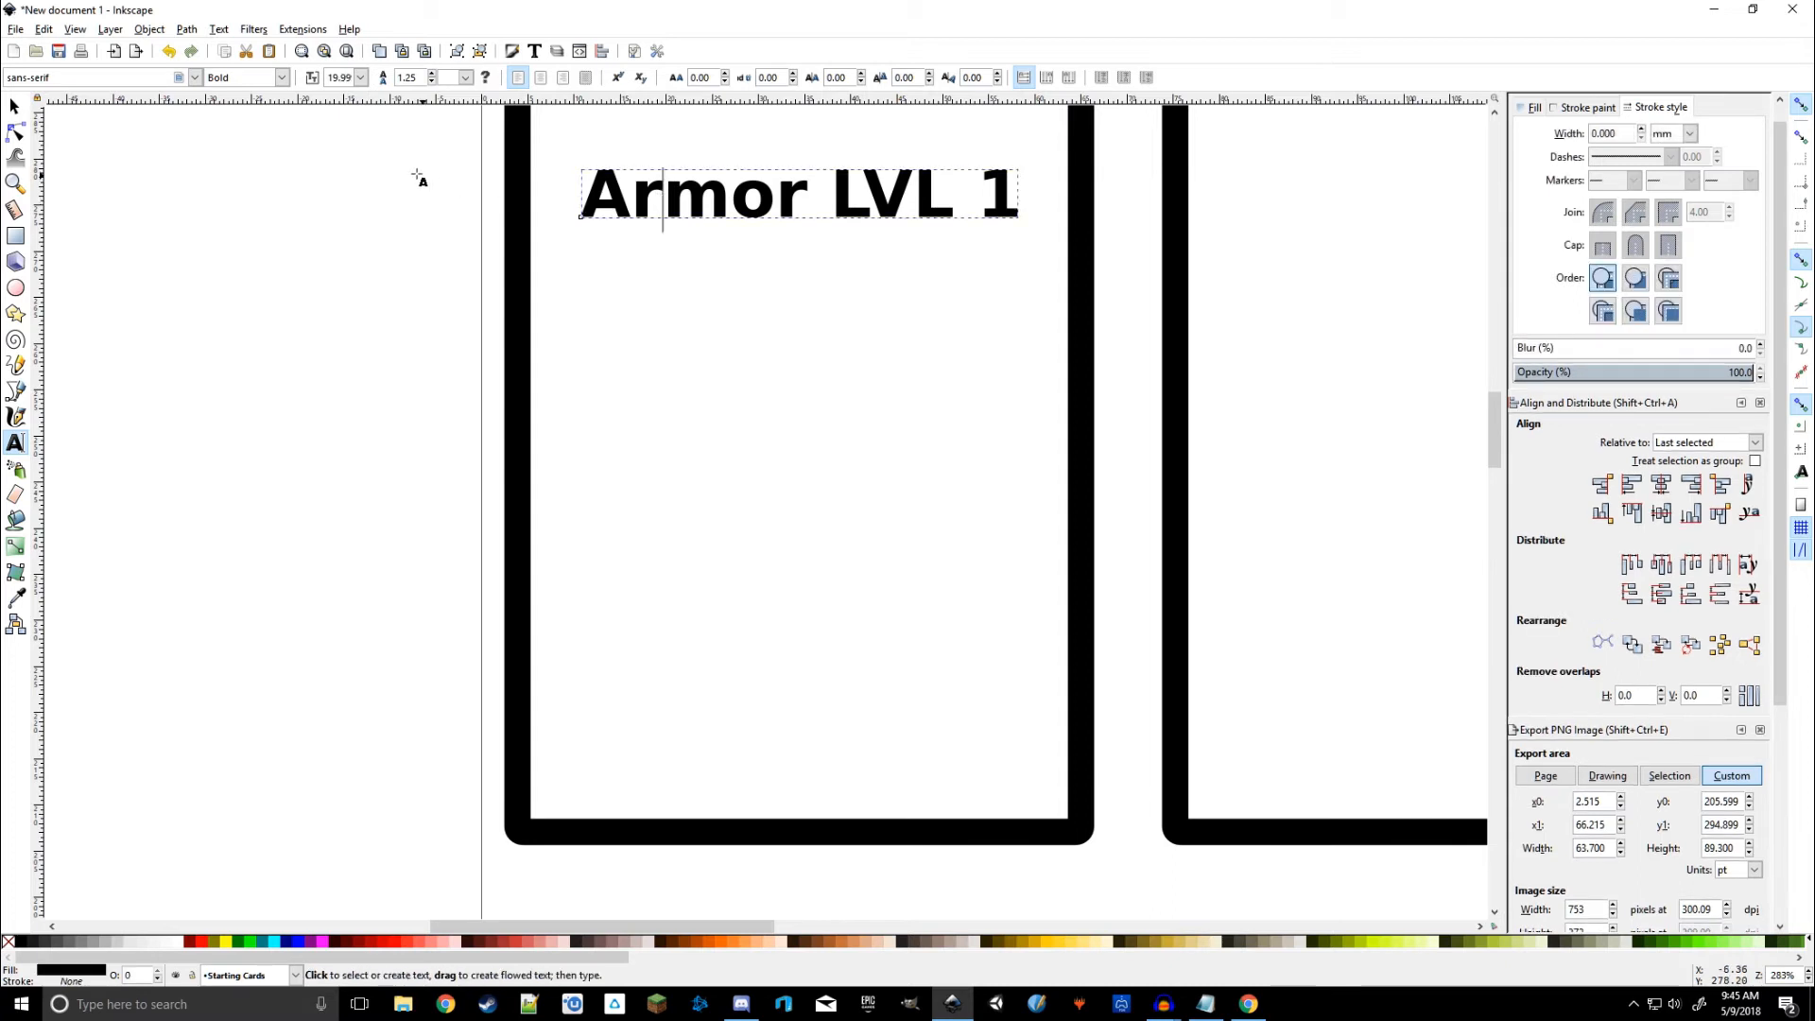
{"action": "left_click", "coordinate": [565, 783]}
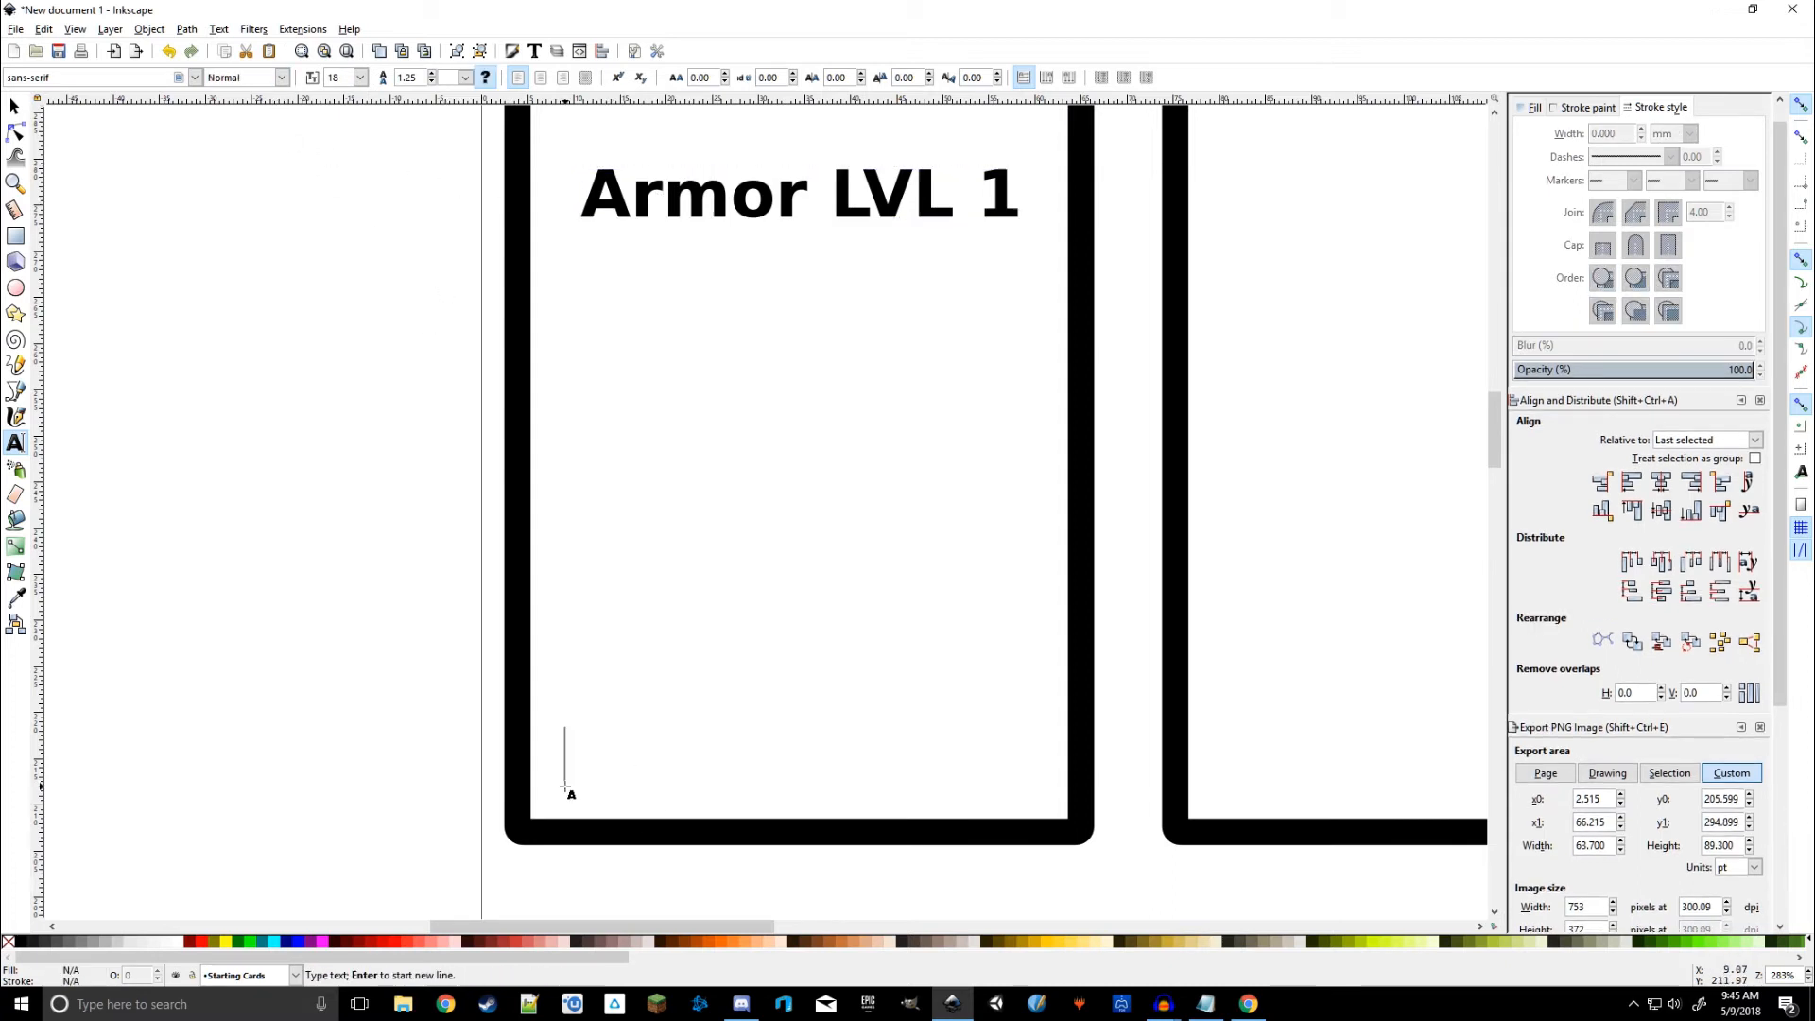
{"action": "left_click", "coordinate": [360, 76]}
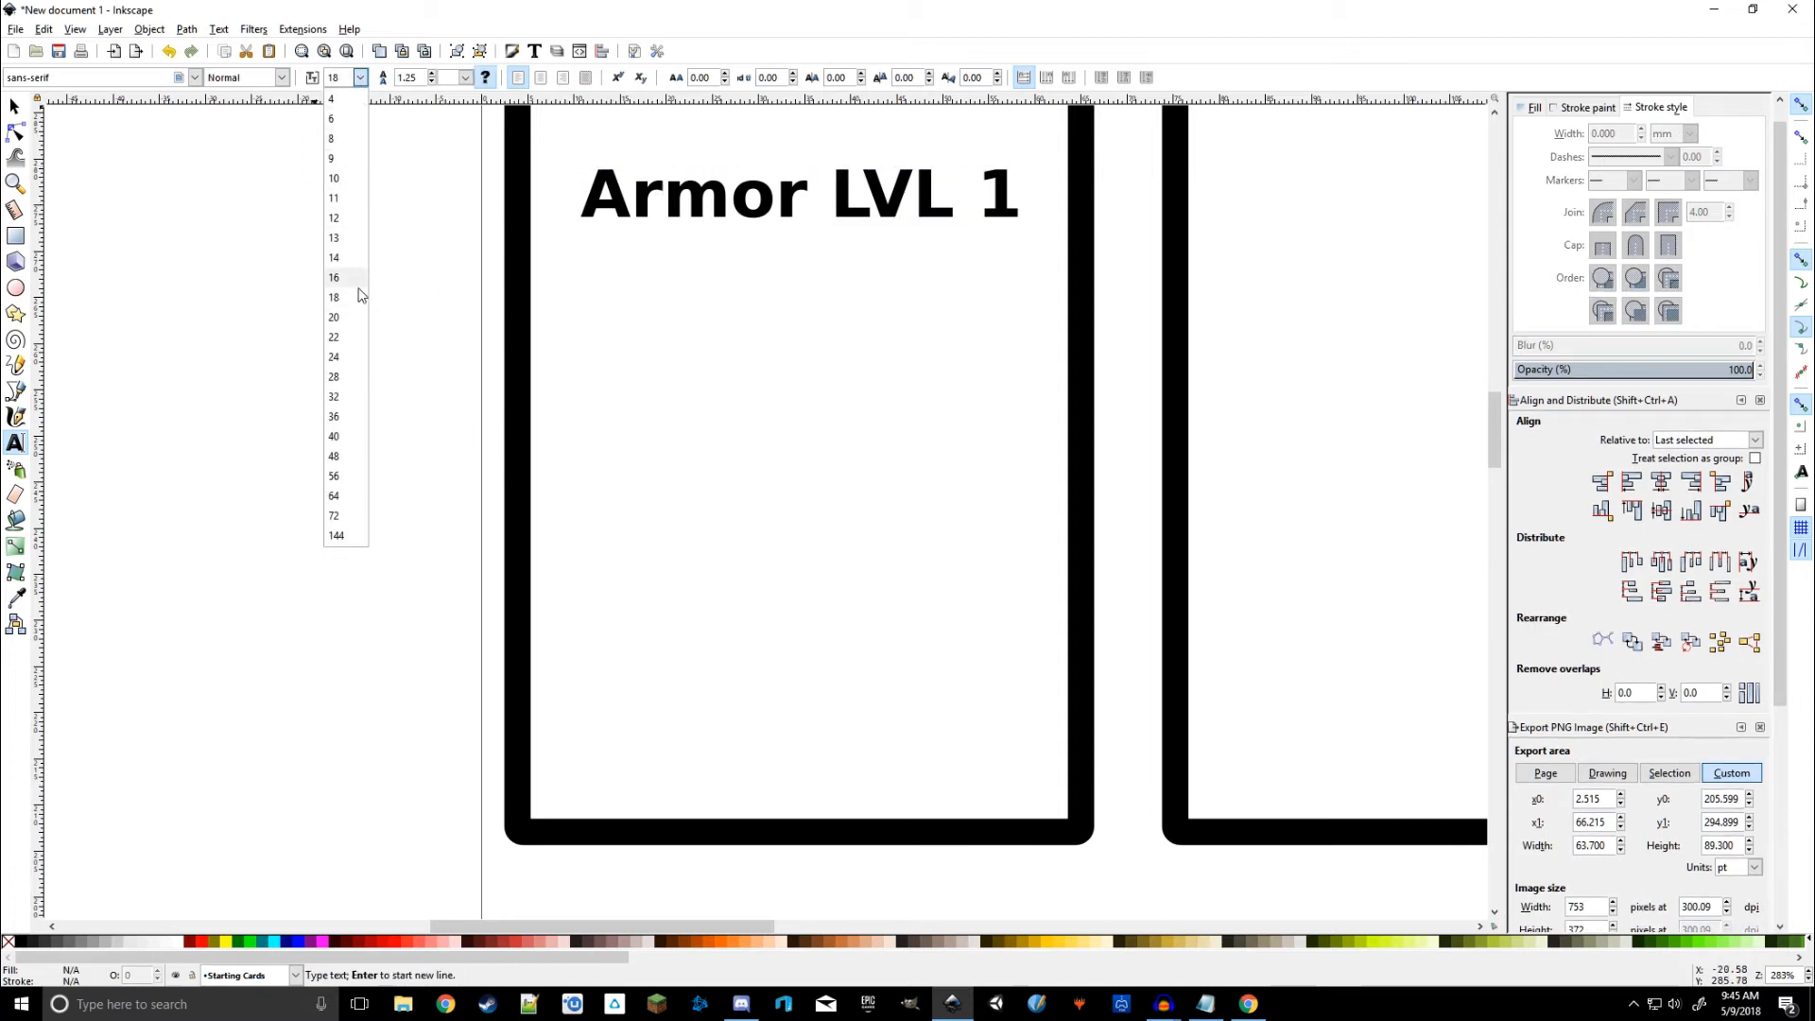
{"action": "left_click", "coordinate": [340, 322]}
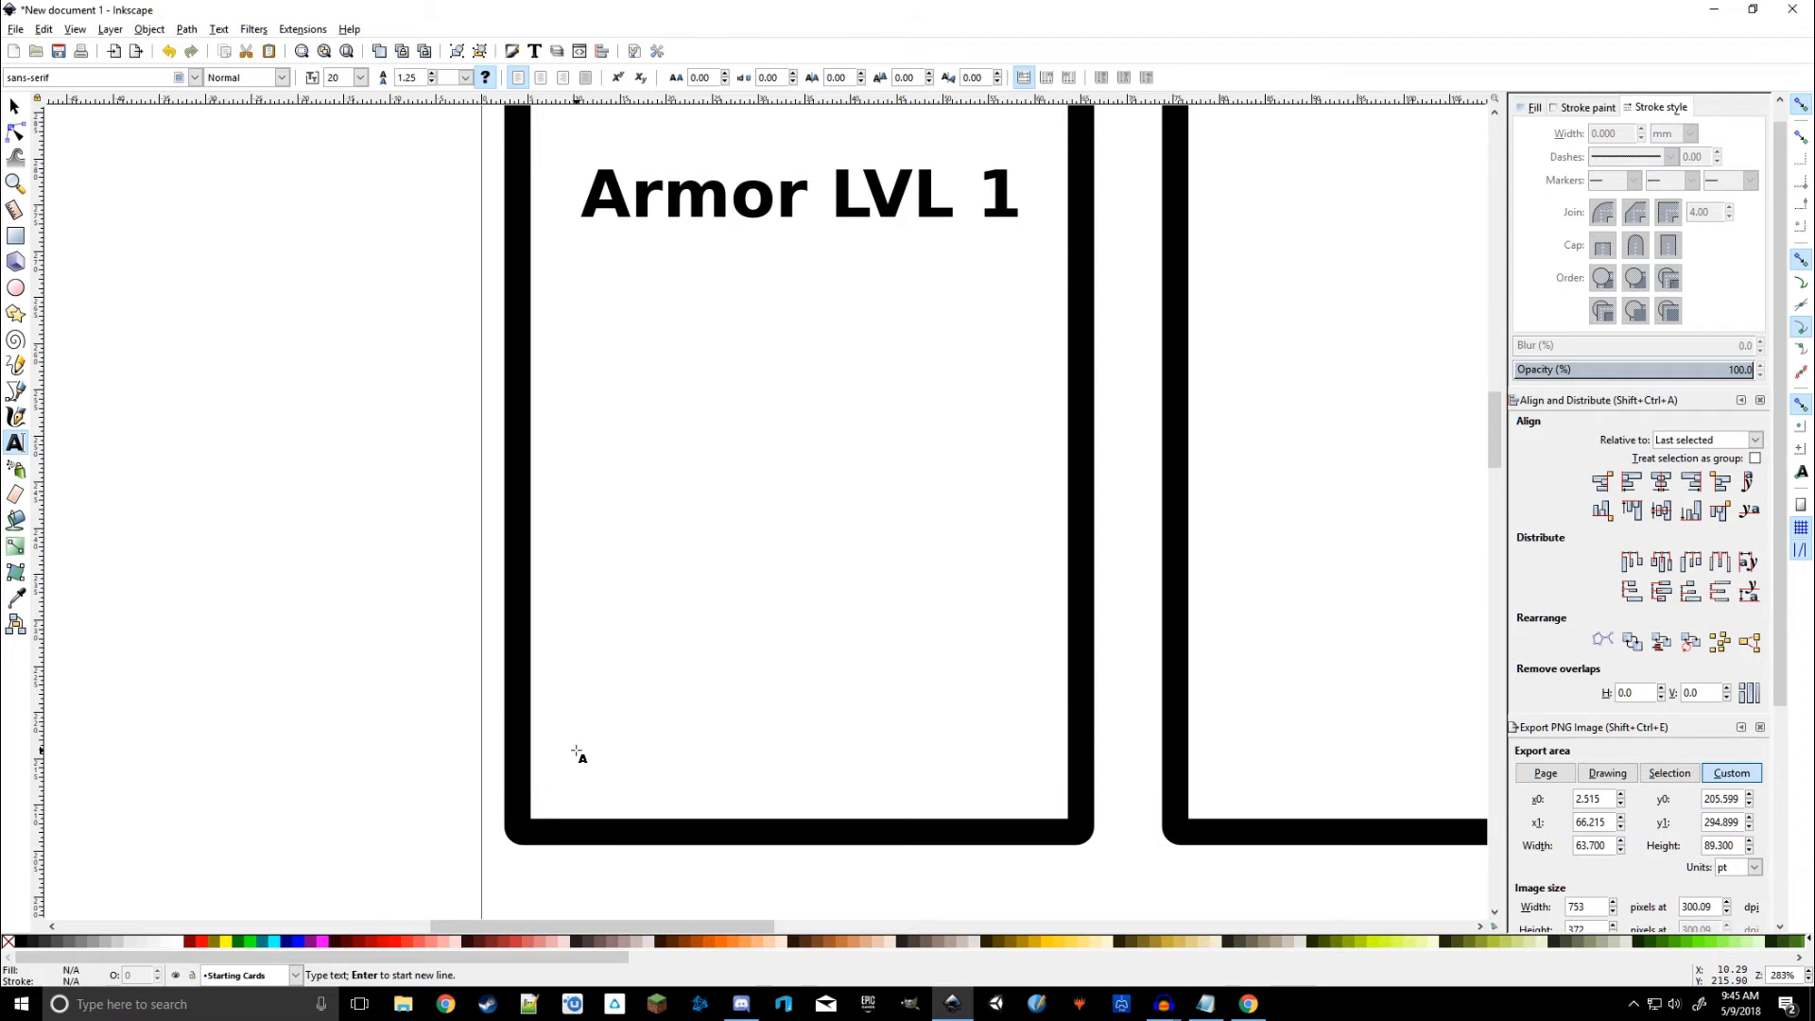
{"action": "key", "text": "5"}
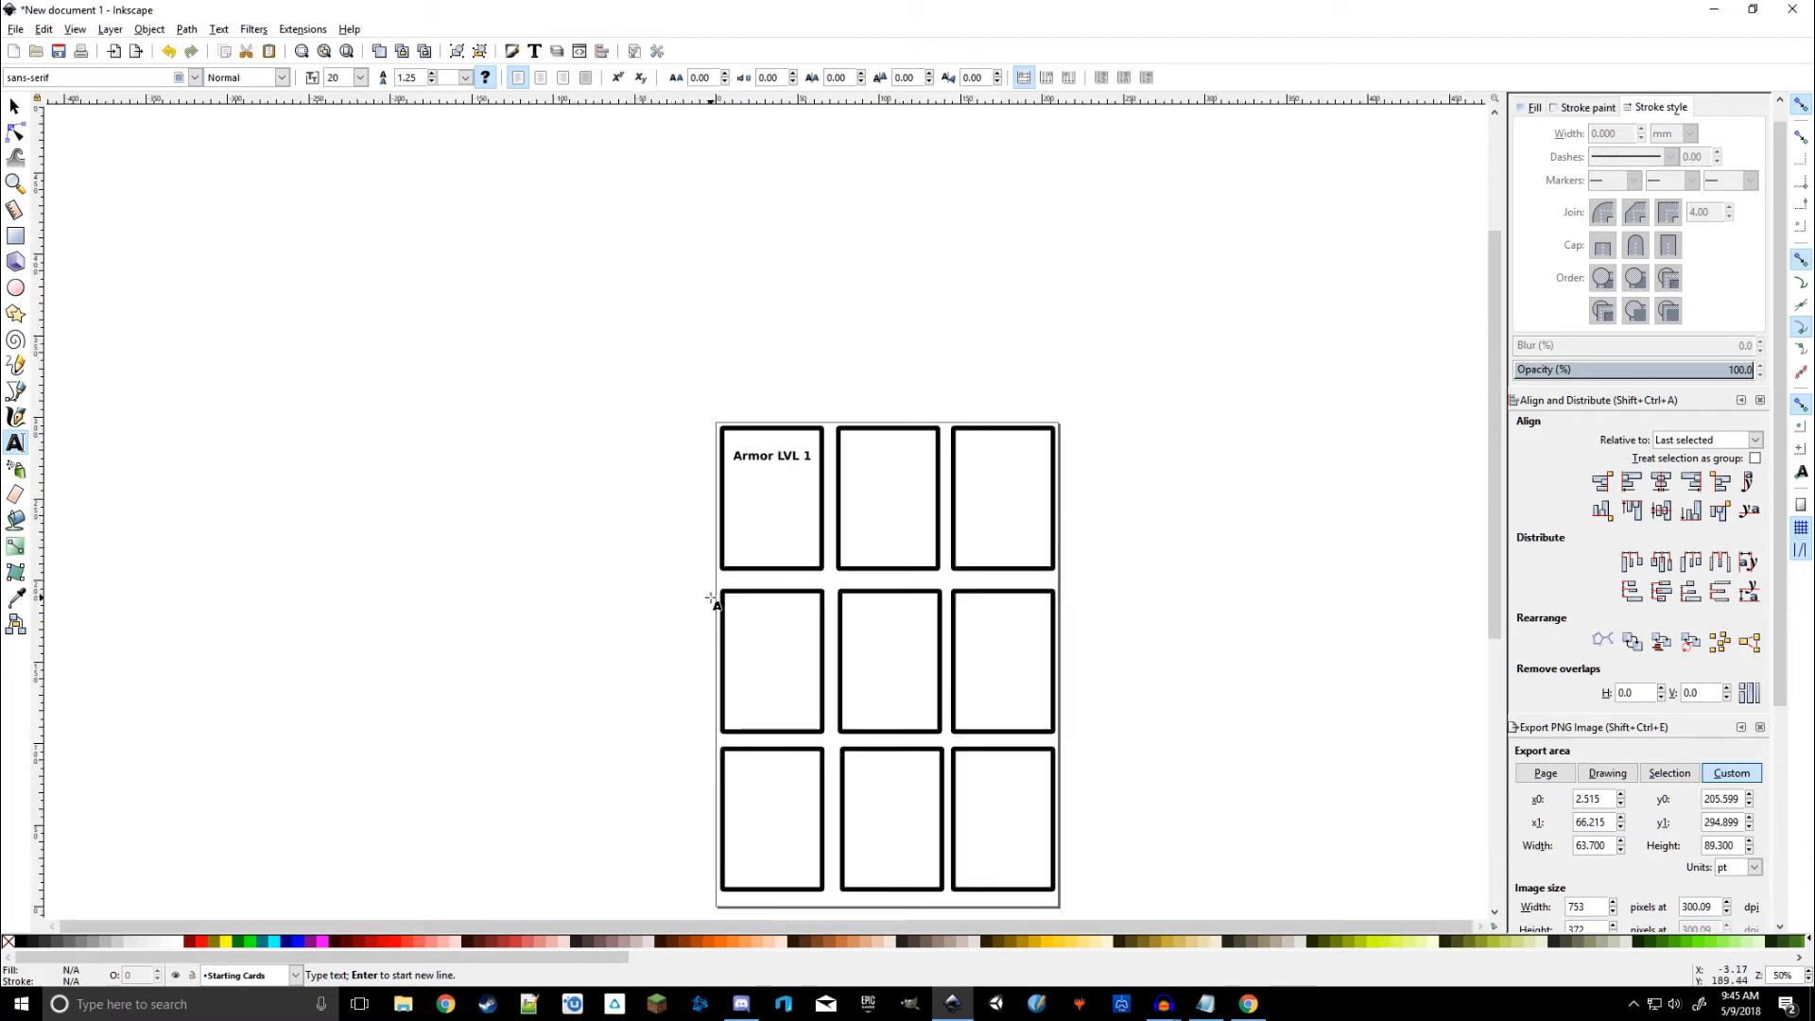
Step: Drag the number 2 into the bottom-left corner of the first Armor LVL 1 card
{"action": "left_click", "coordinate": [737, 556]}
{"action": "scroll", "coordinate": [747, 567], "scroll_direction": "up", "scroll_amount": 7, "text": "ctrl"}
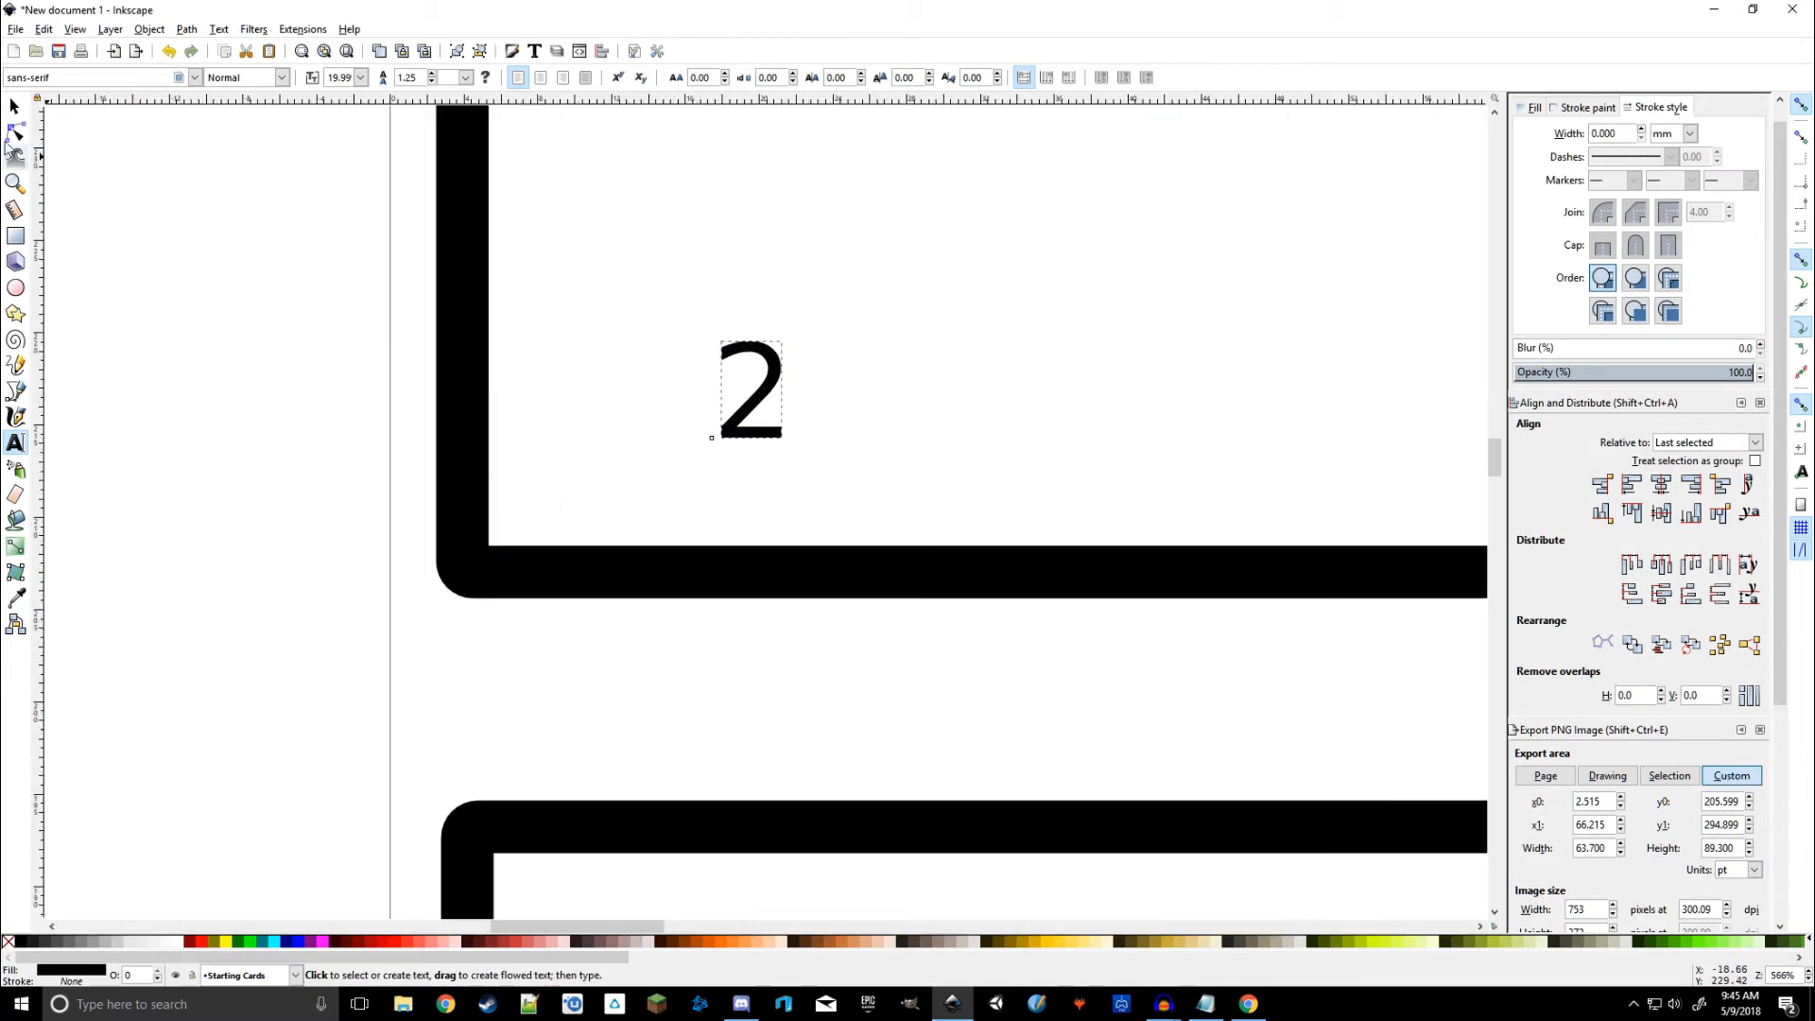
{"action": "left_click", "coordinate": [14, 106]}
{"action": "left_click_drag", "start_coordinate": [754, 413], "coordinate": [627, 450]}
{"action": "scroll", "coordinate": [917, 340], "scroll_direction": "down", "scroll_amount": 7}
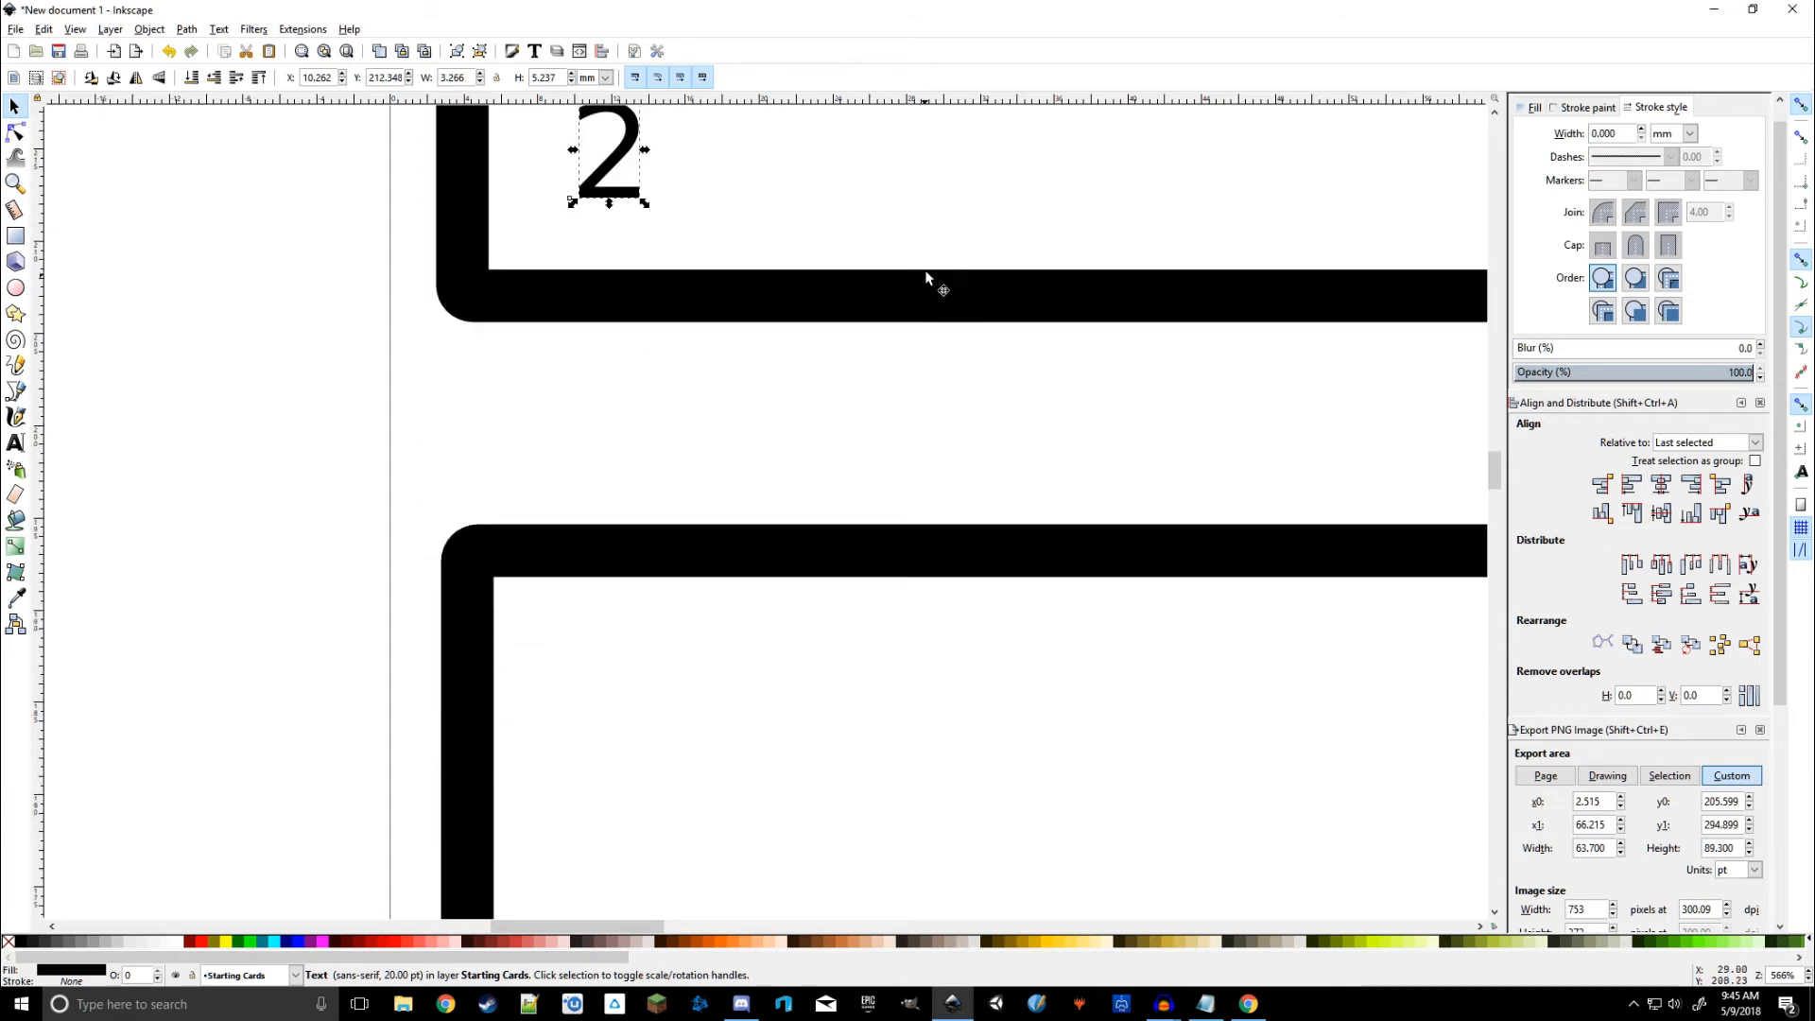
{"action": "scroll", "coordinate": [738, 440], "scroll_direction": "up", "scroll_amount": 10}
{"action": "scroll", "coordinate": [737, 440], "scroll_direction": "right", "scroll_amount": 13}
{"action": "scroll", "coordinate": [672, 353], "scroll_direction": "down", "scroll_amount": 3, "text": "ctrl"}
{"action": "scroll", "coordinate": [652, 519], "scroll_direction": "up", "scroll_amount": 5}
{"action": "left_click", "coordinate": [301, 428]}
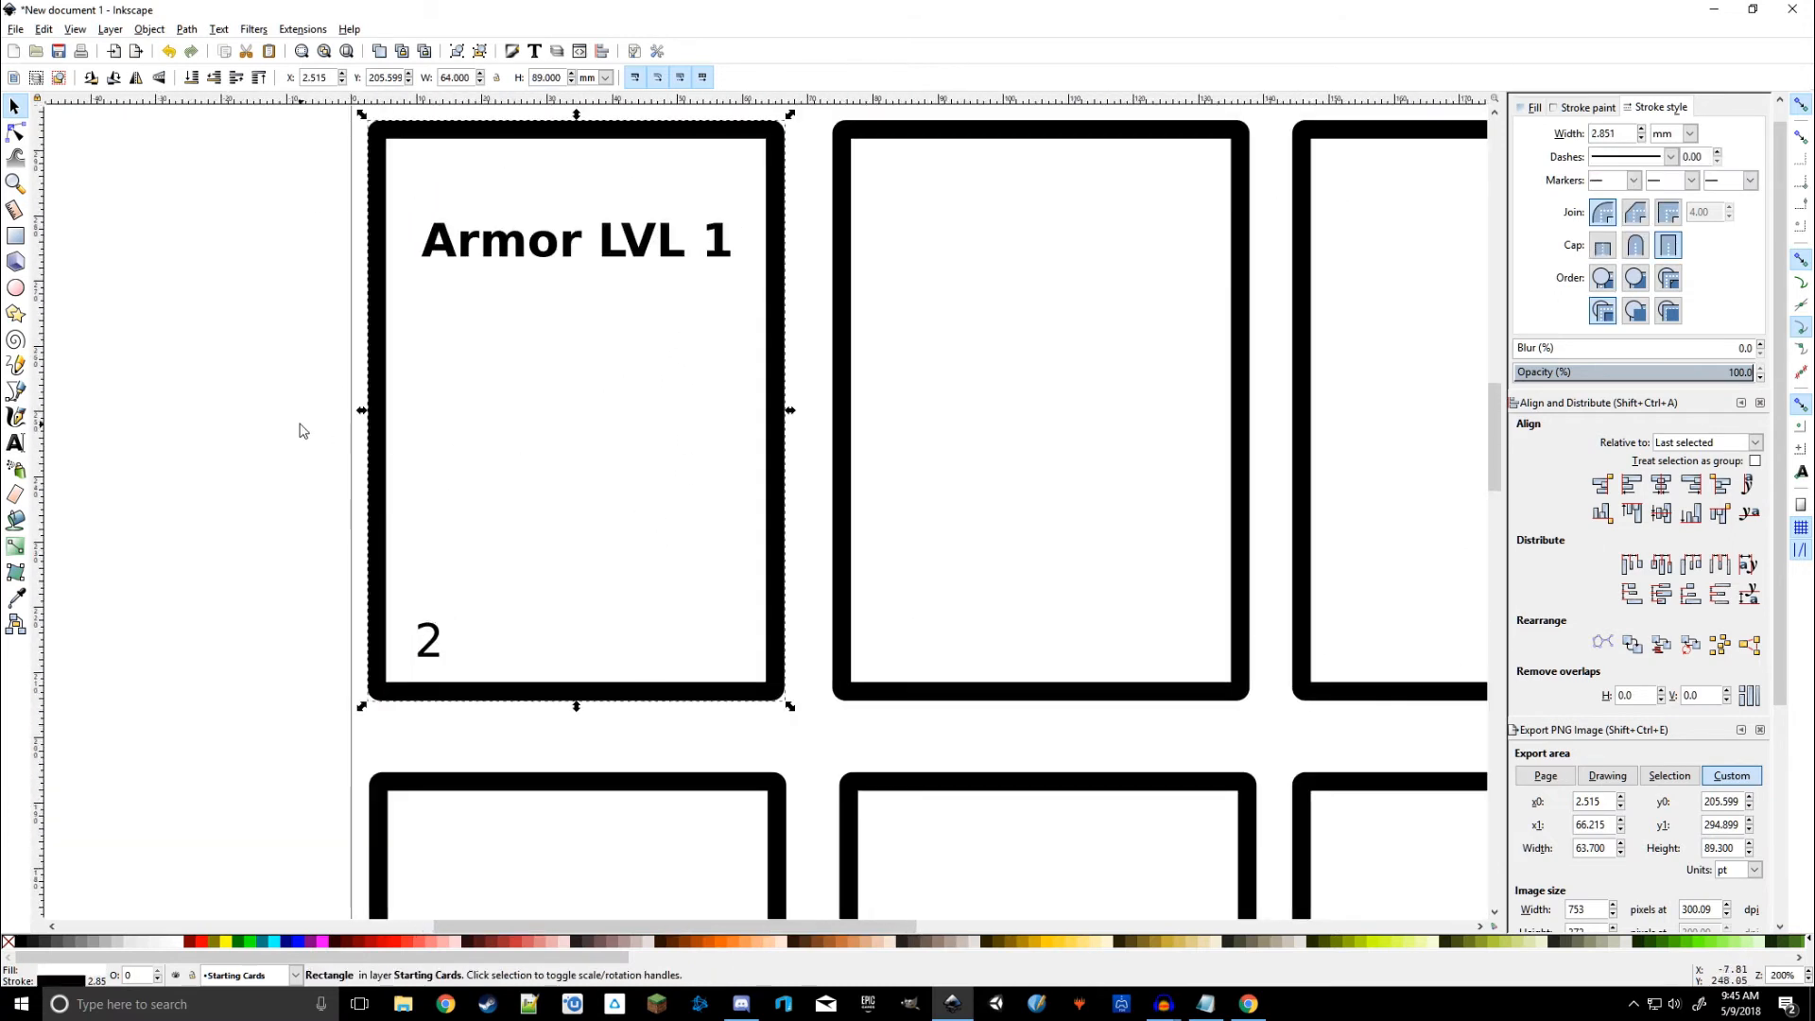
{"action": "scroll", "coordinate": [580, 422], "scroll_direction": "down", "scroll_amount": 5}
{"action": "scroll", "coordinate": [773, 393], "scroll_direction": "up", "scroll_amount": 8}
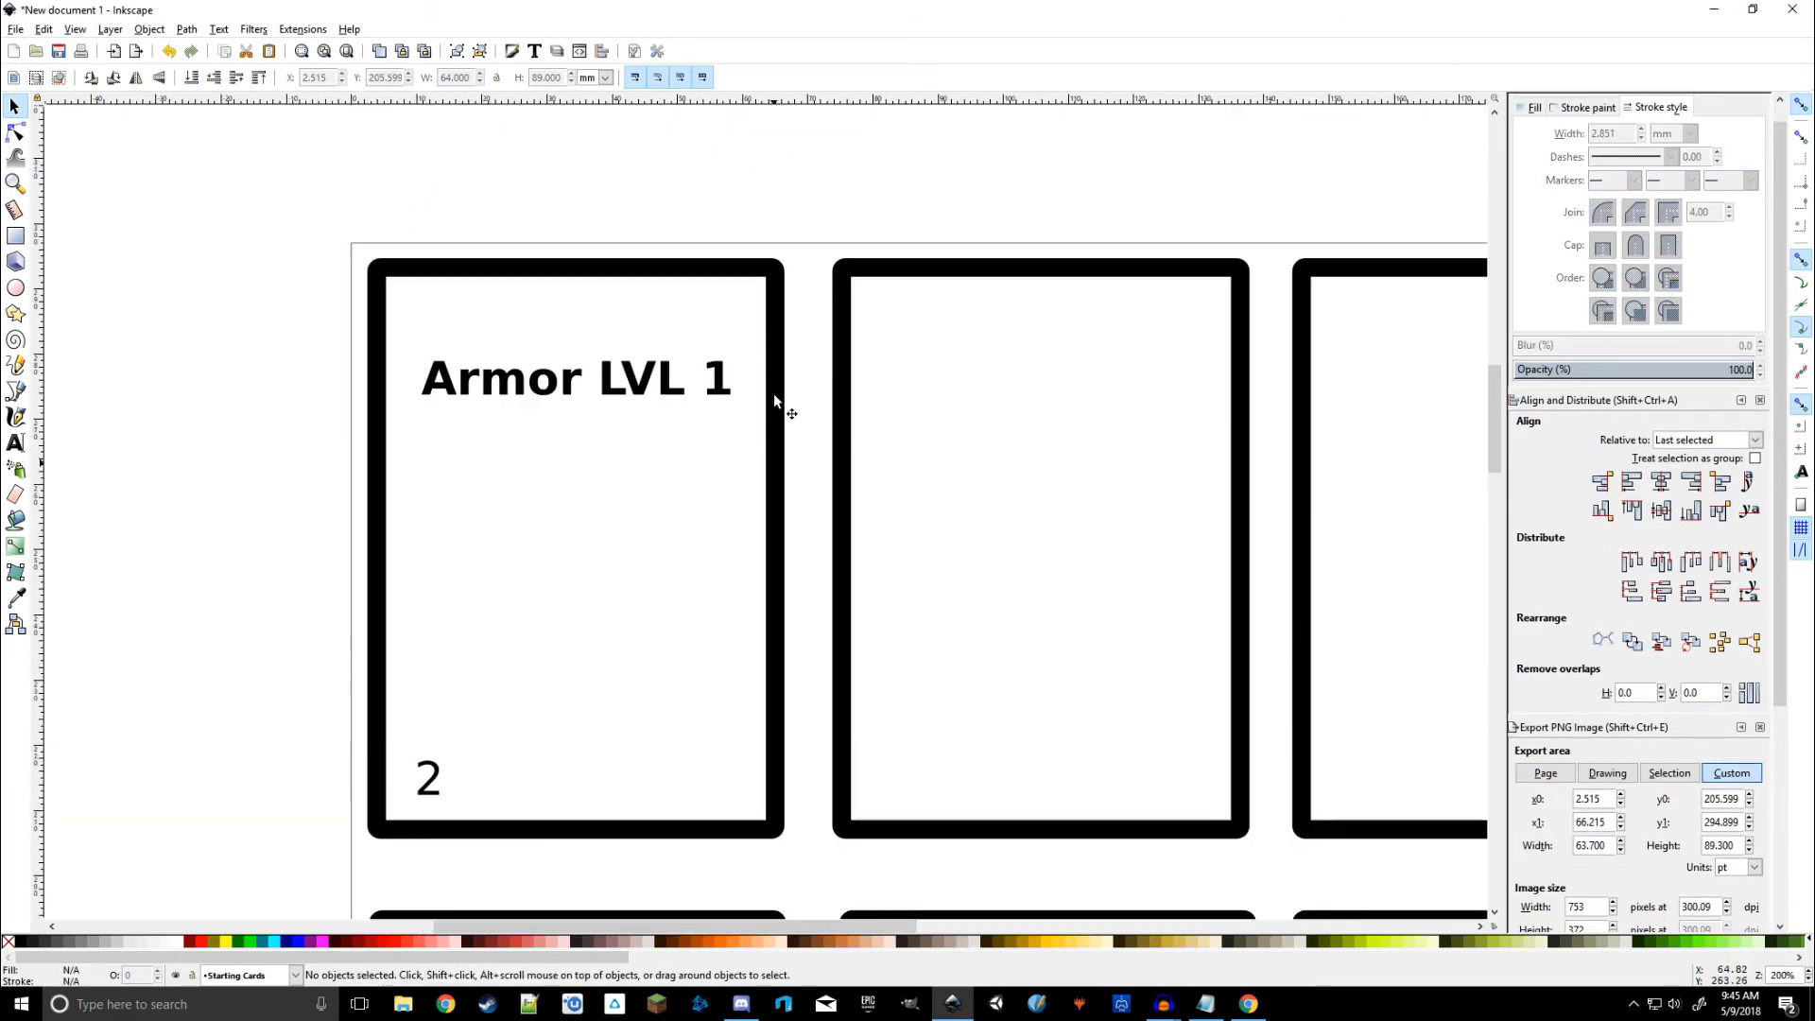
{"action": "scroll", "coordinate": [1175, 519], "scroll_direction": "down", "scroll_amount": 1, "text": "ctrl"}
{"action": "scroll", "coordinate": [1119, 259], "scroll_direction": "right", "scroll_amount": 4}
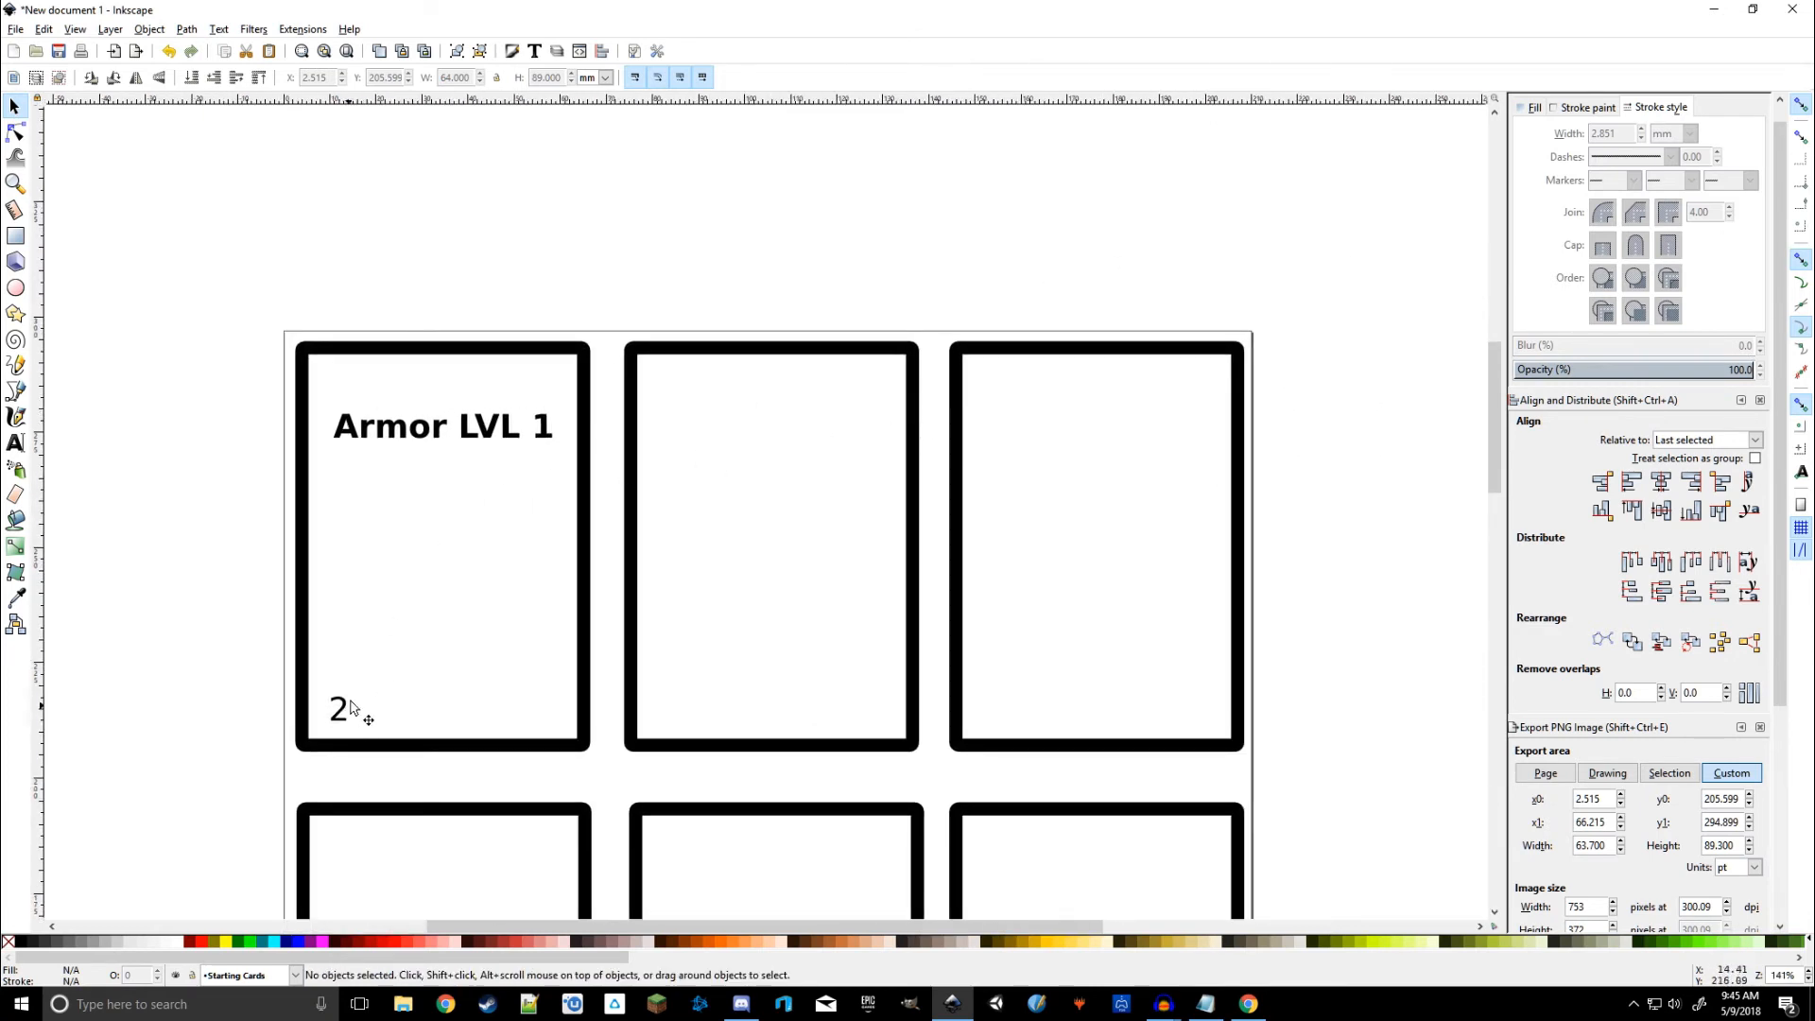
Step: Group the 'Armor LVL 1' title with the number 2 on the first card
{"action": "left_click", "coordinate": [477, 430]}
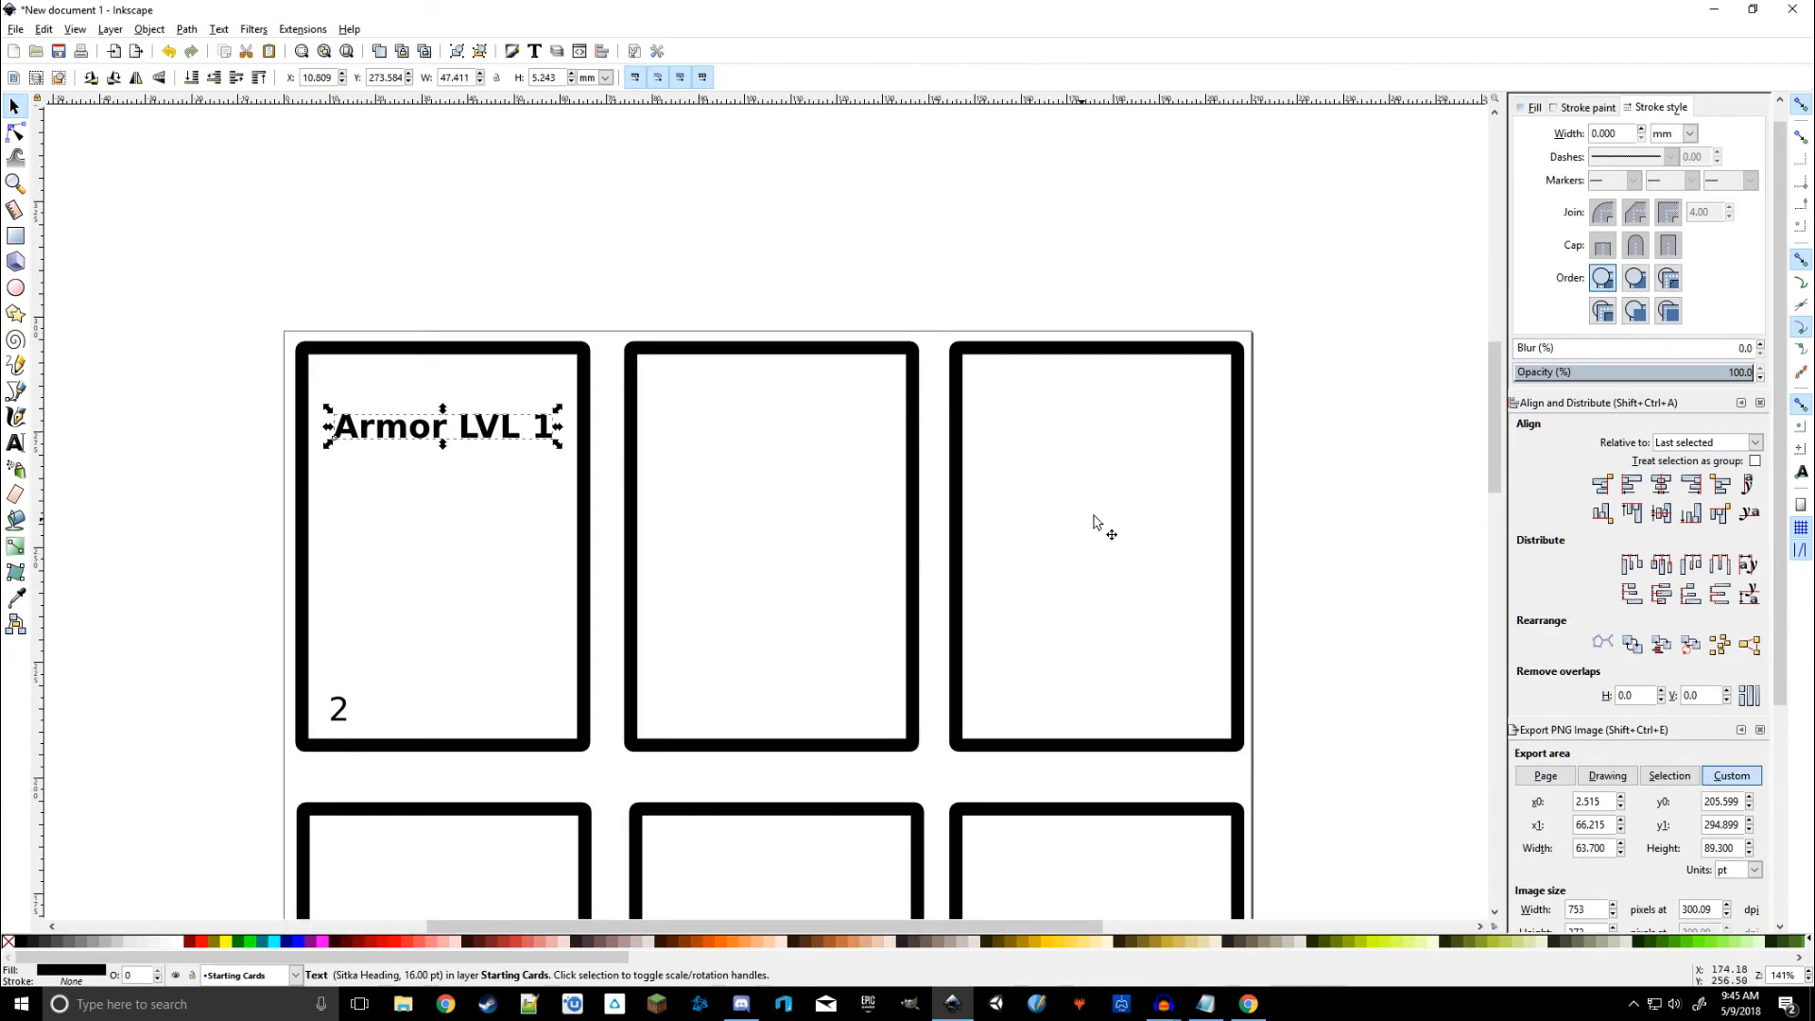
{"action": "left_click", "coordinate": [341, 714], "text": "shift"}
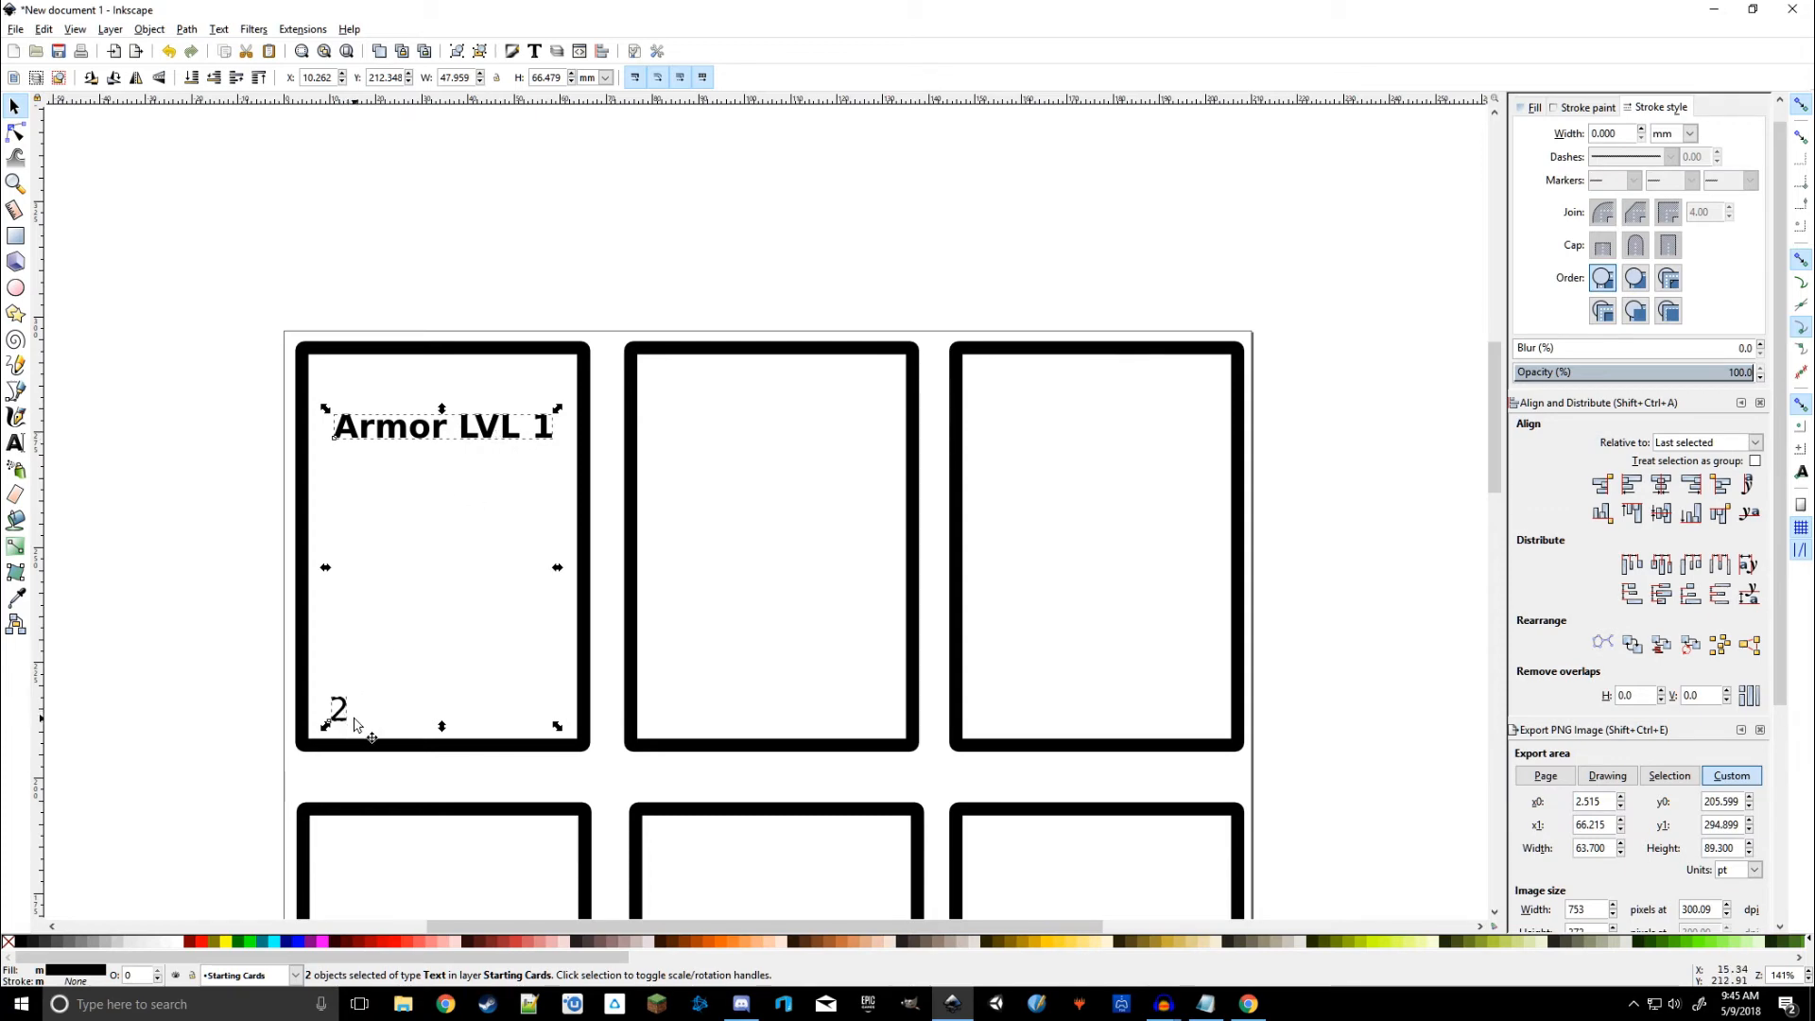
{"action": "right_click", "coordinate": [485, 432]}
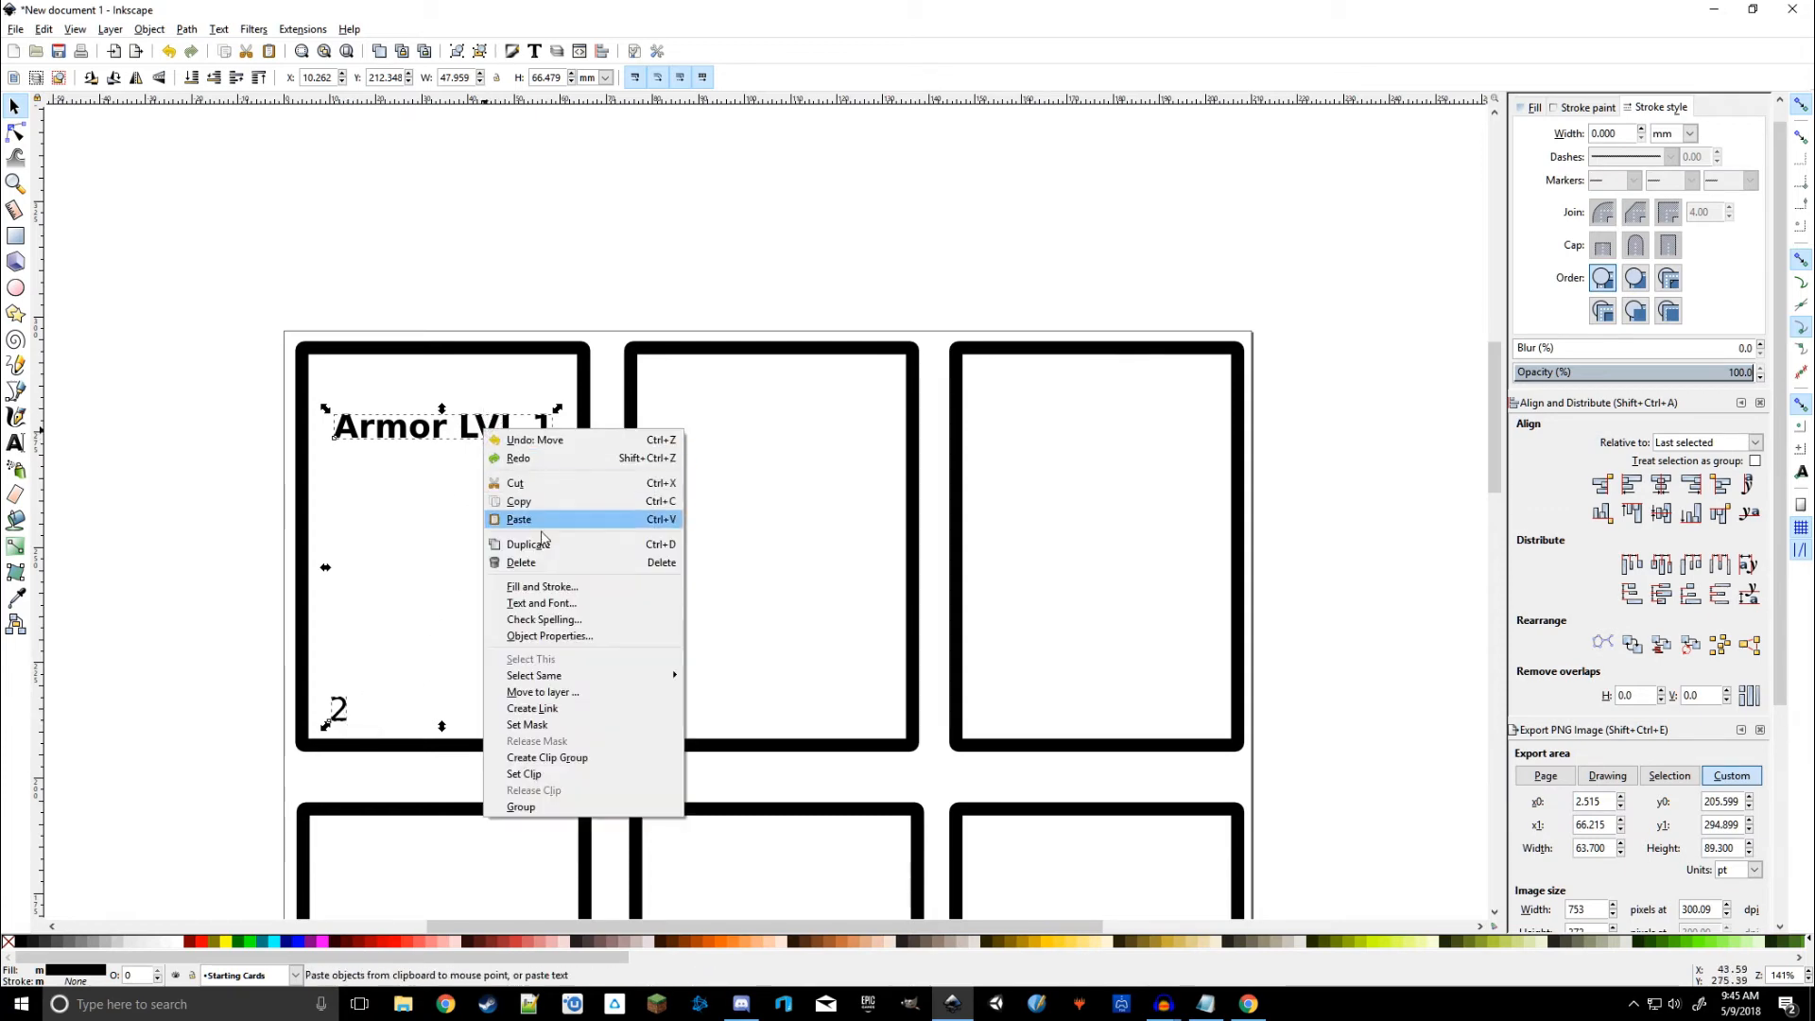
{"action": "left_click", "coordinate": [522, 807]}
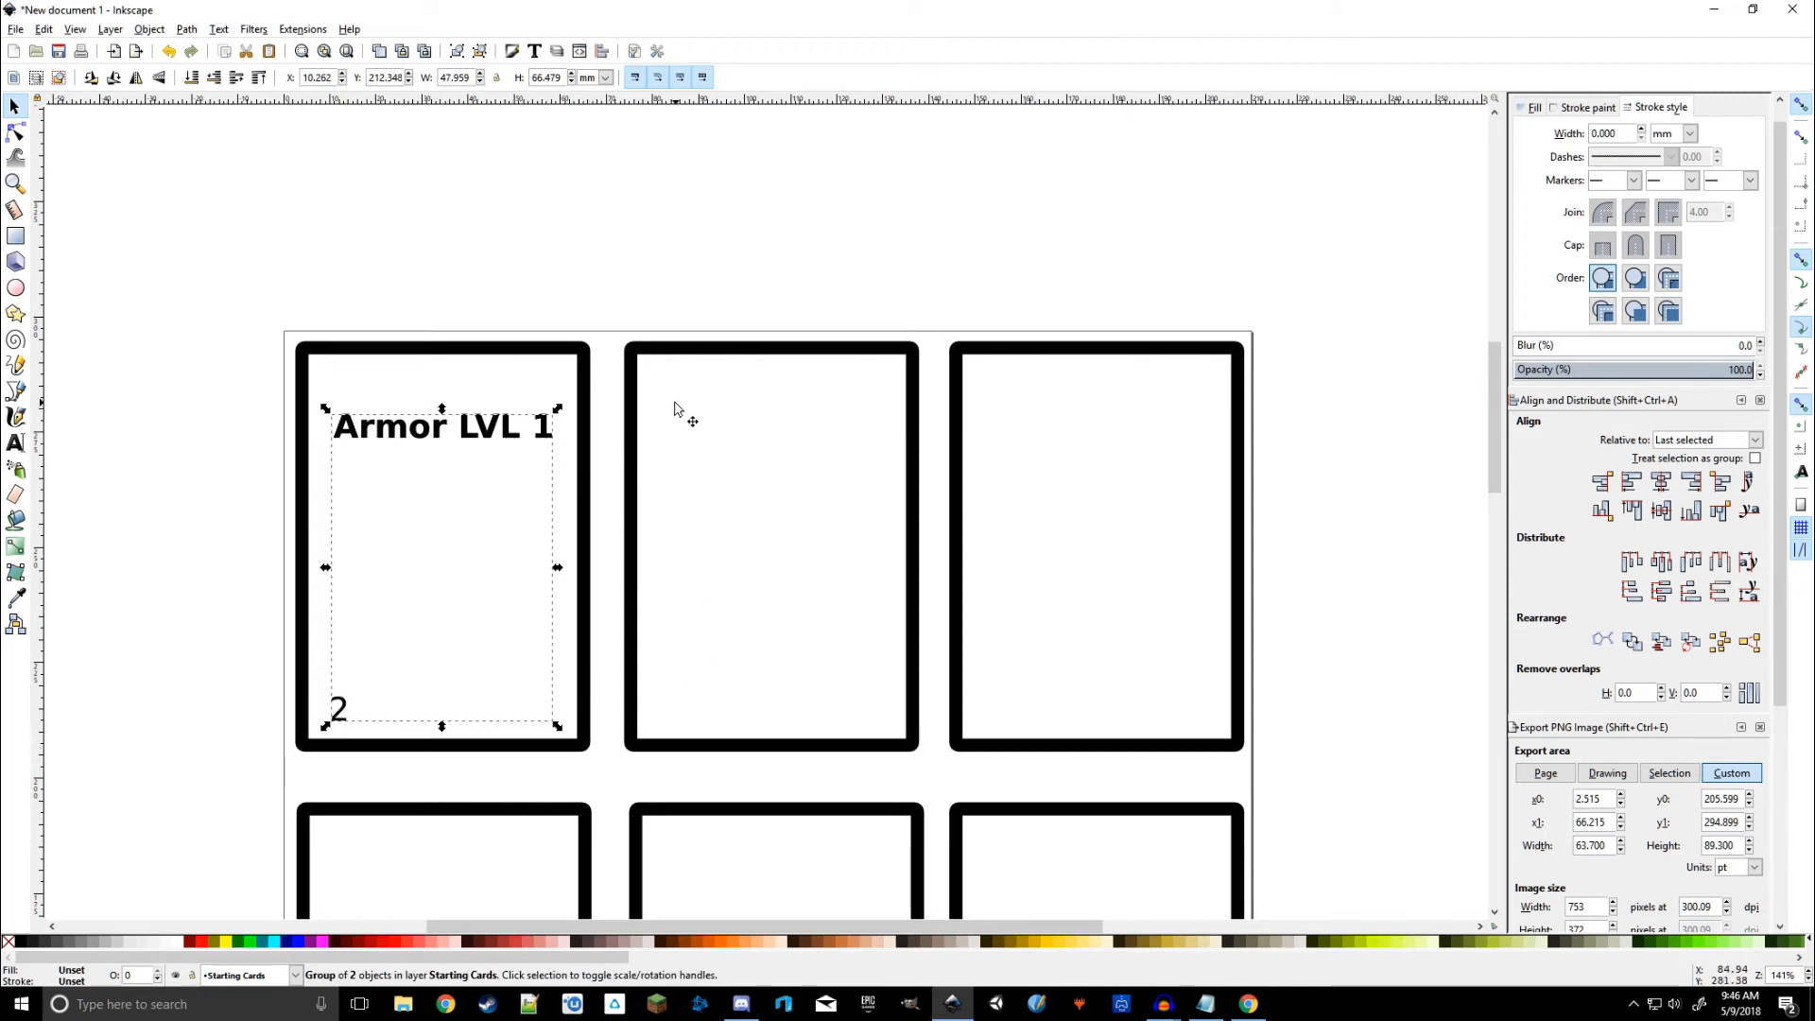
{"action": "left_click", "coordinate": [770, 357], "text": "shift"}
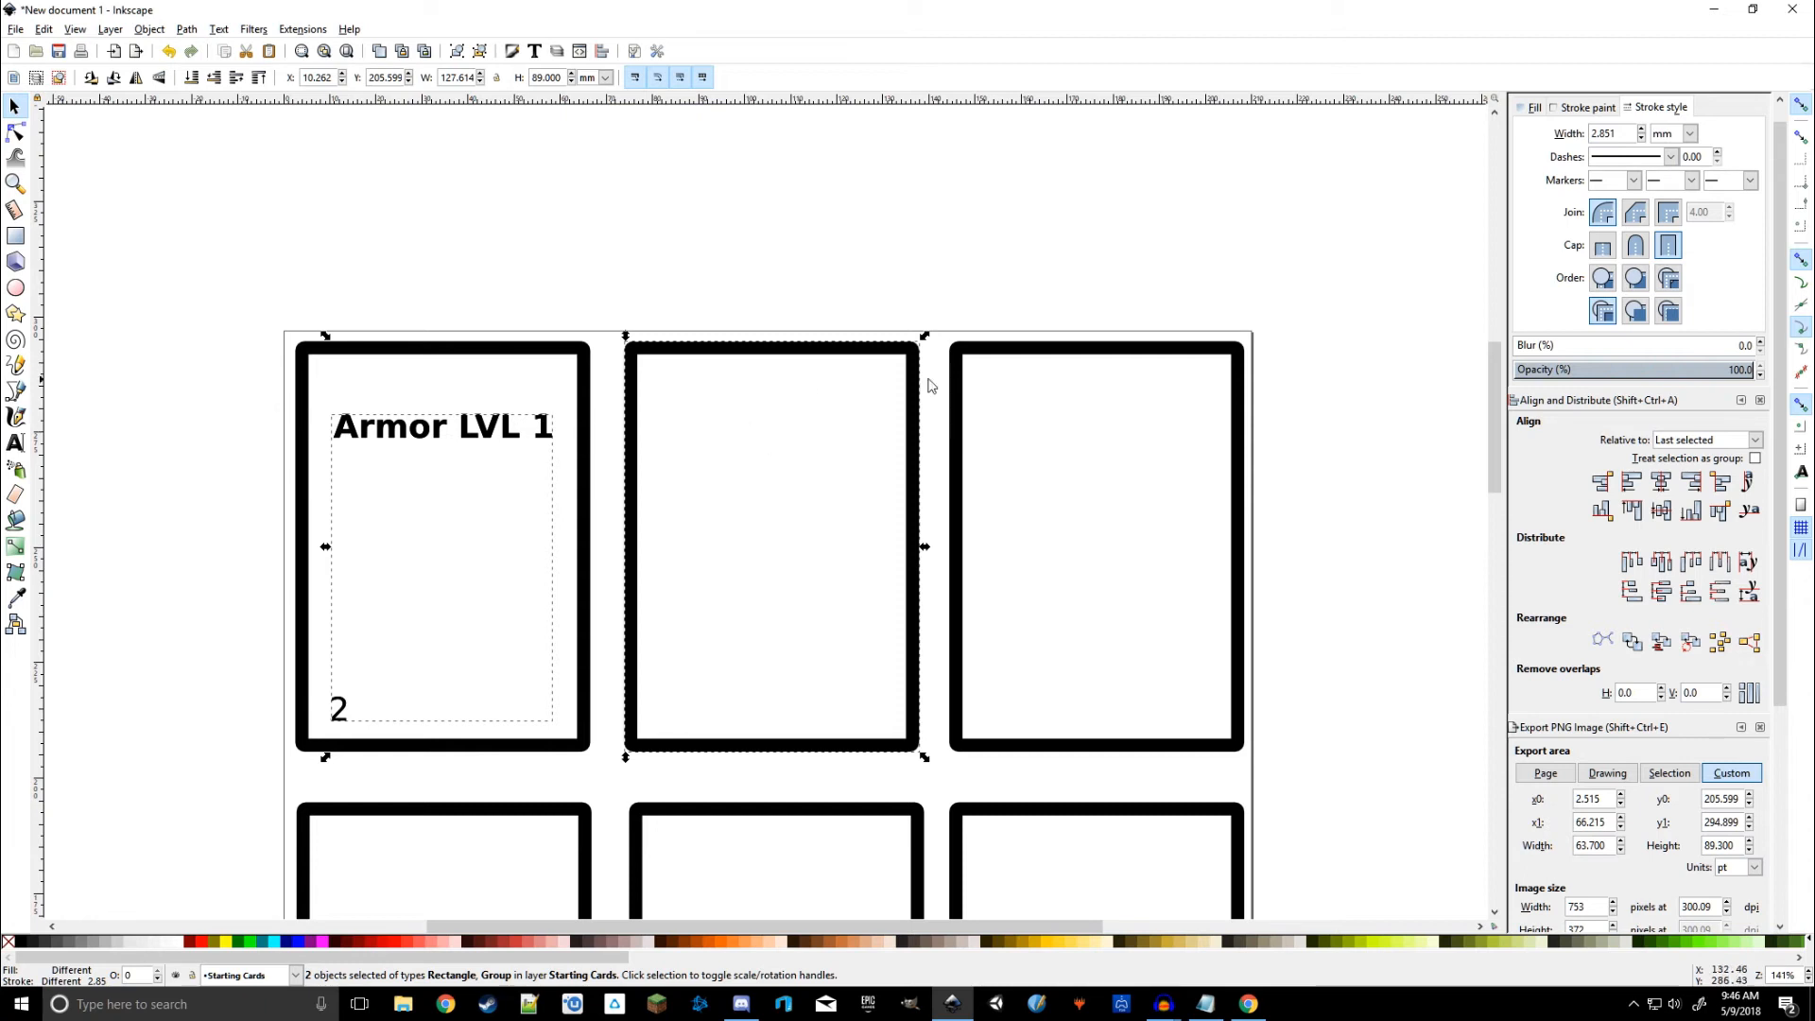
Step: Centre copies of the title-and-number group on the second and third top-row cards
{"action": "left_click", "coordinate": [1661, 485]}
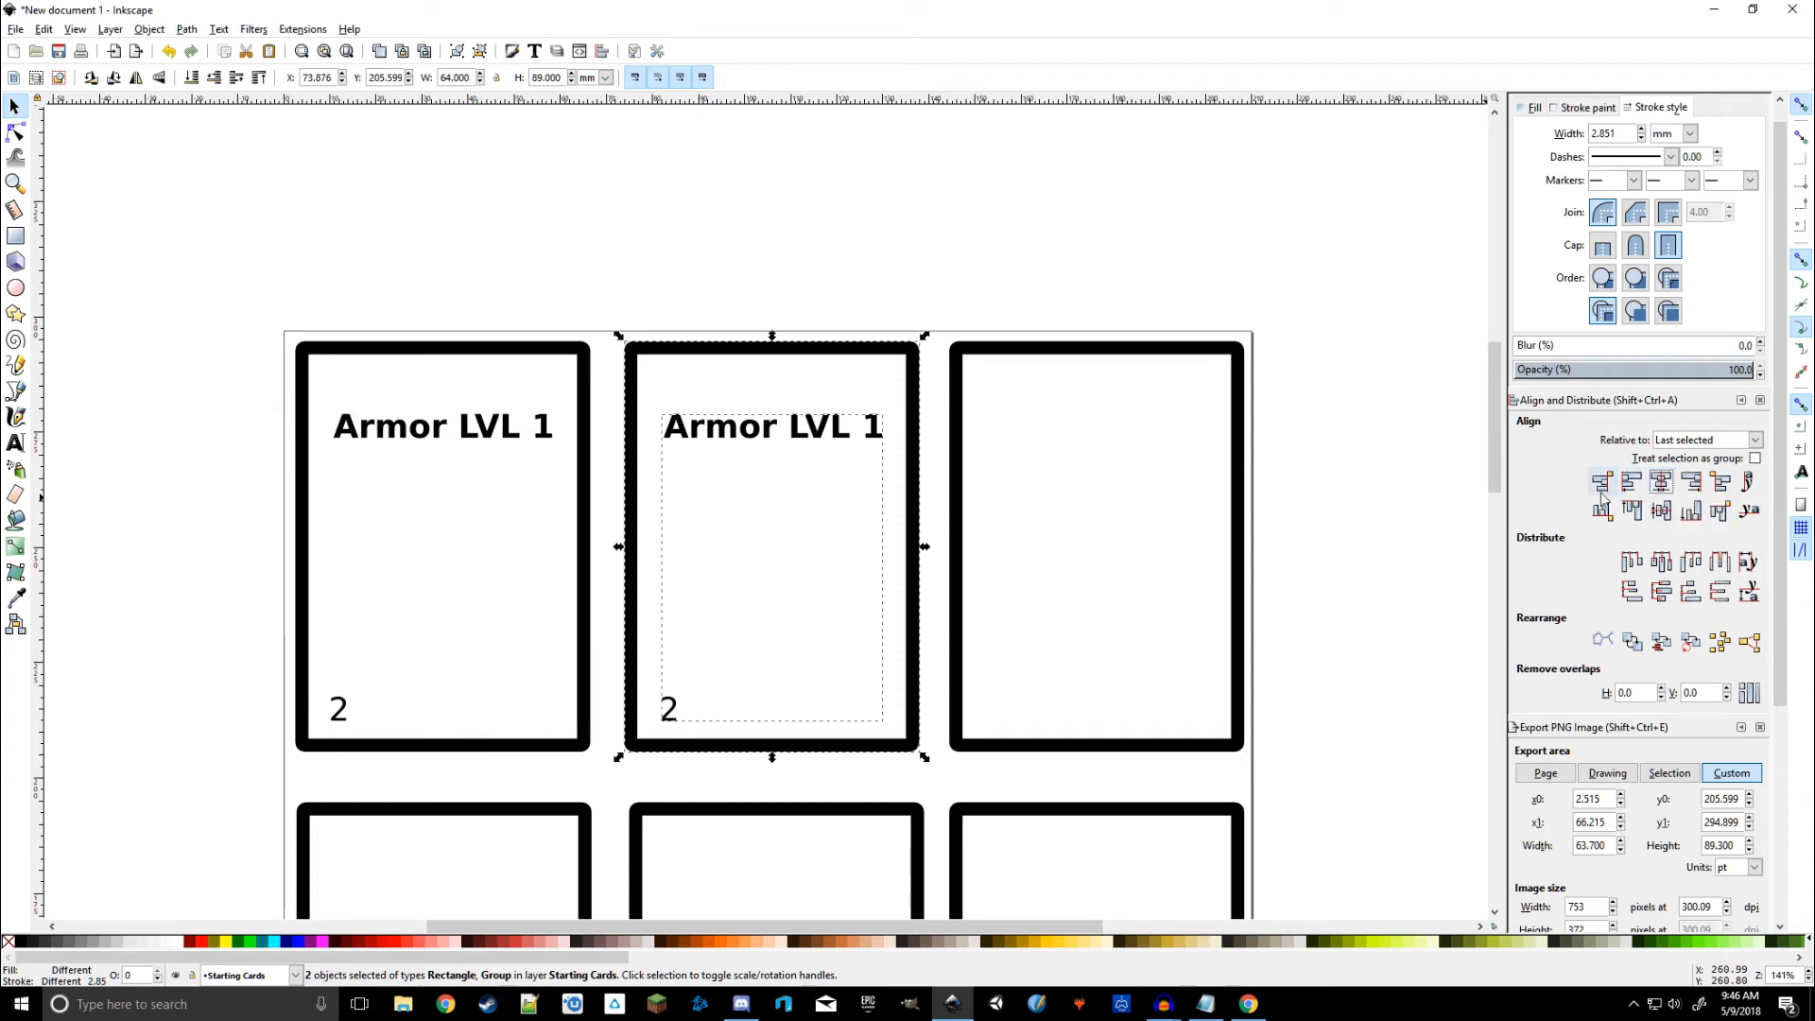
{"action": "left_click", "coordinate": [901, 255]}
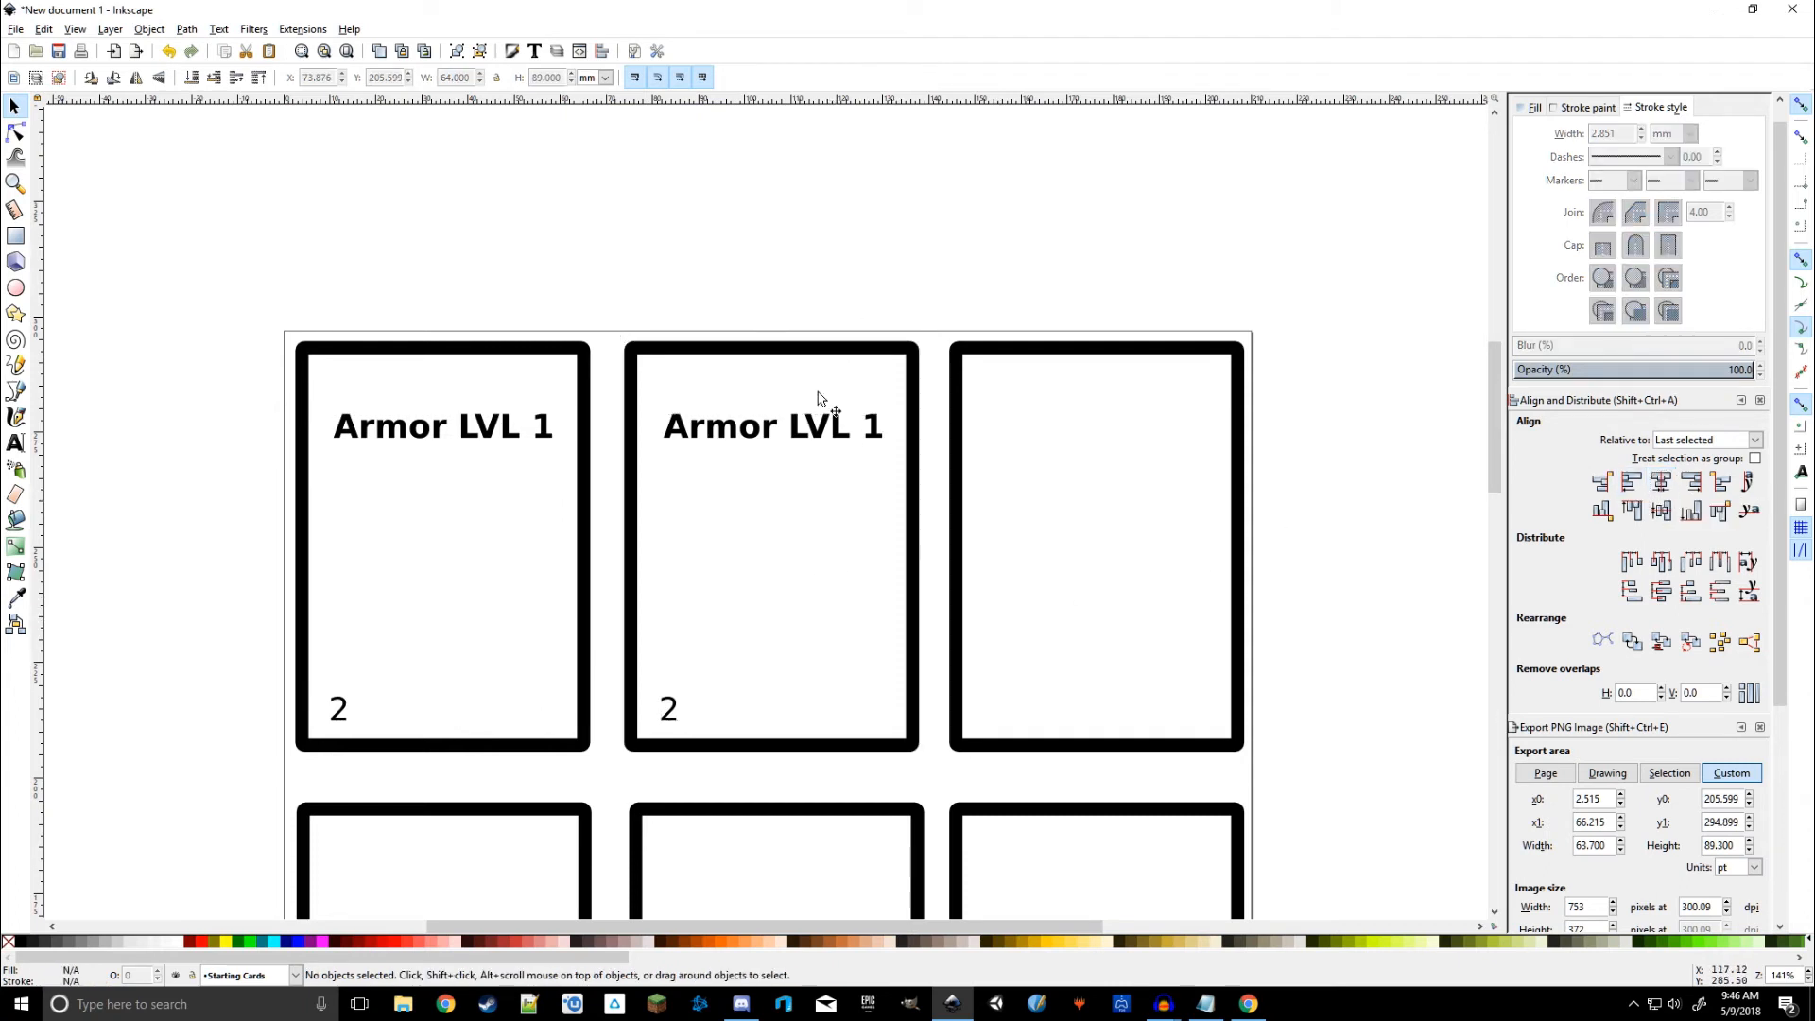
{"action": "left_click", "coordinate": [807, 438]}
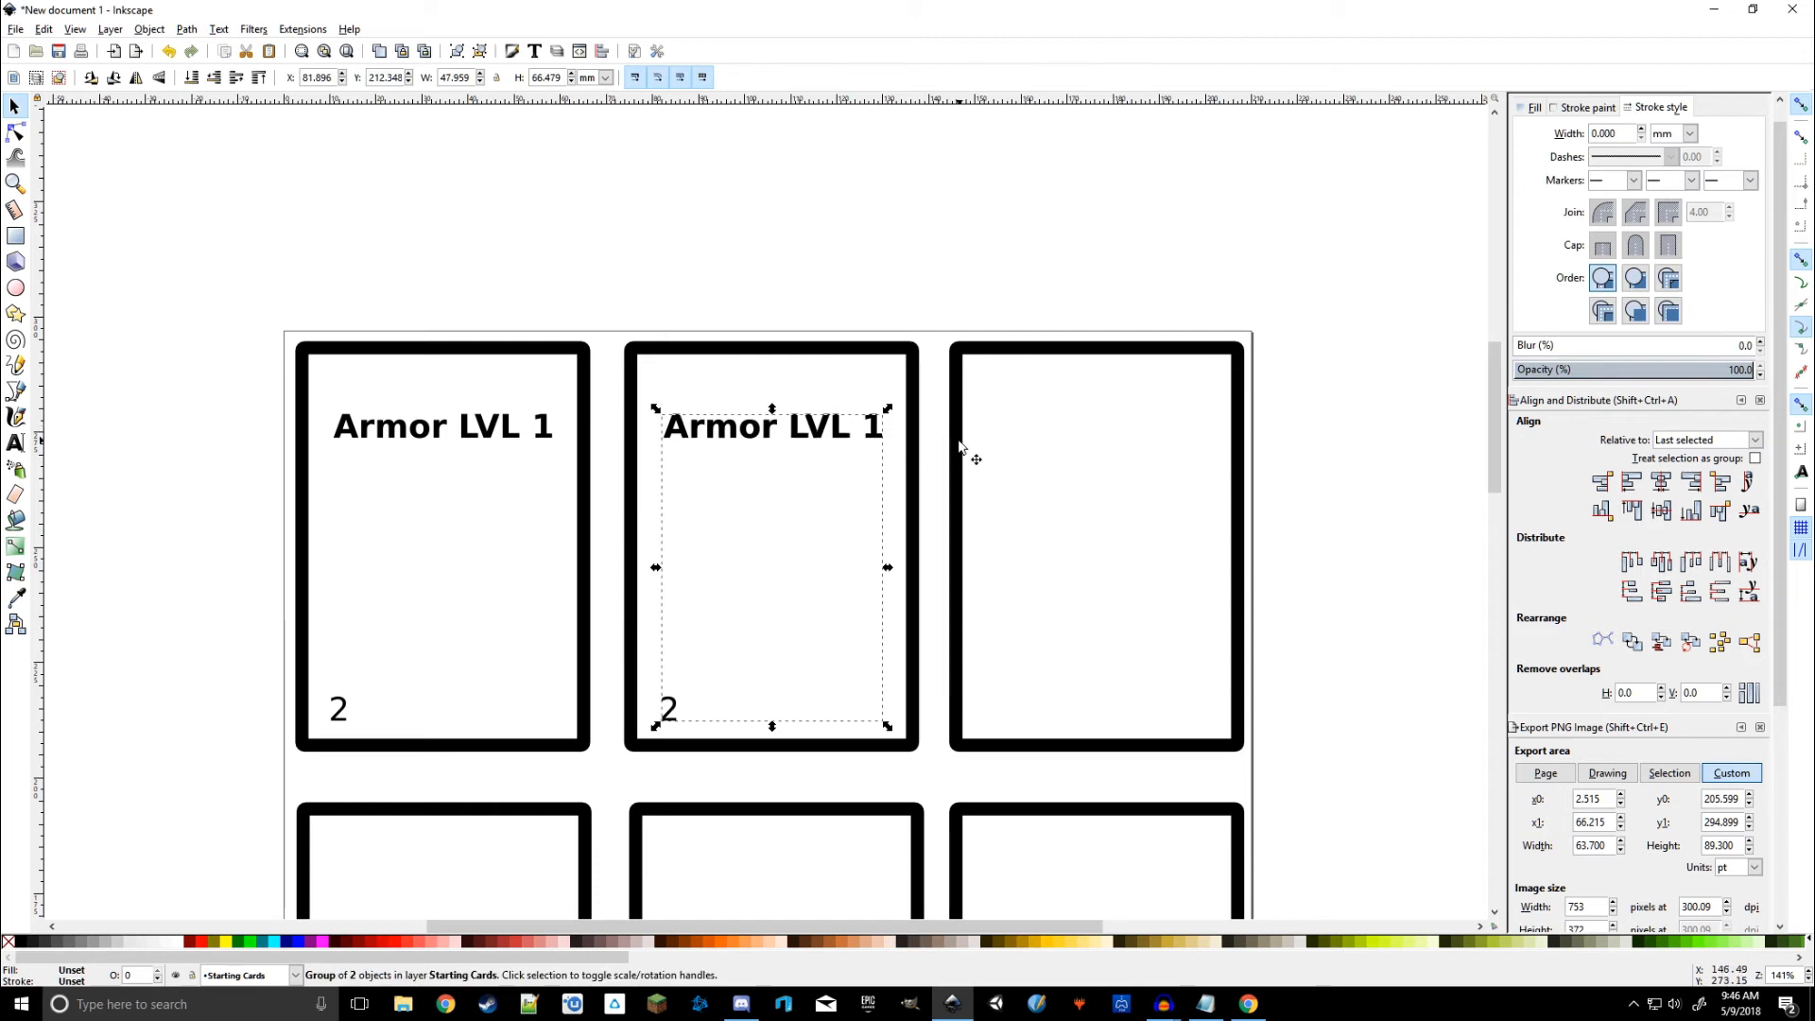
{"action": "left_click", "coordinate": [1102, 360], "text": "shift"}
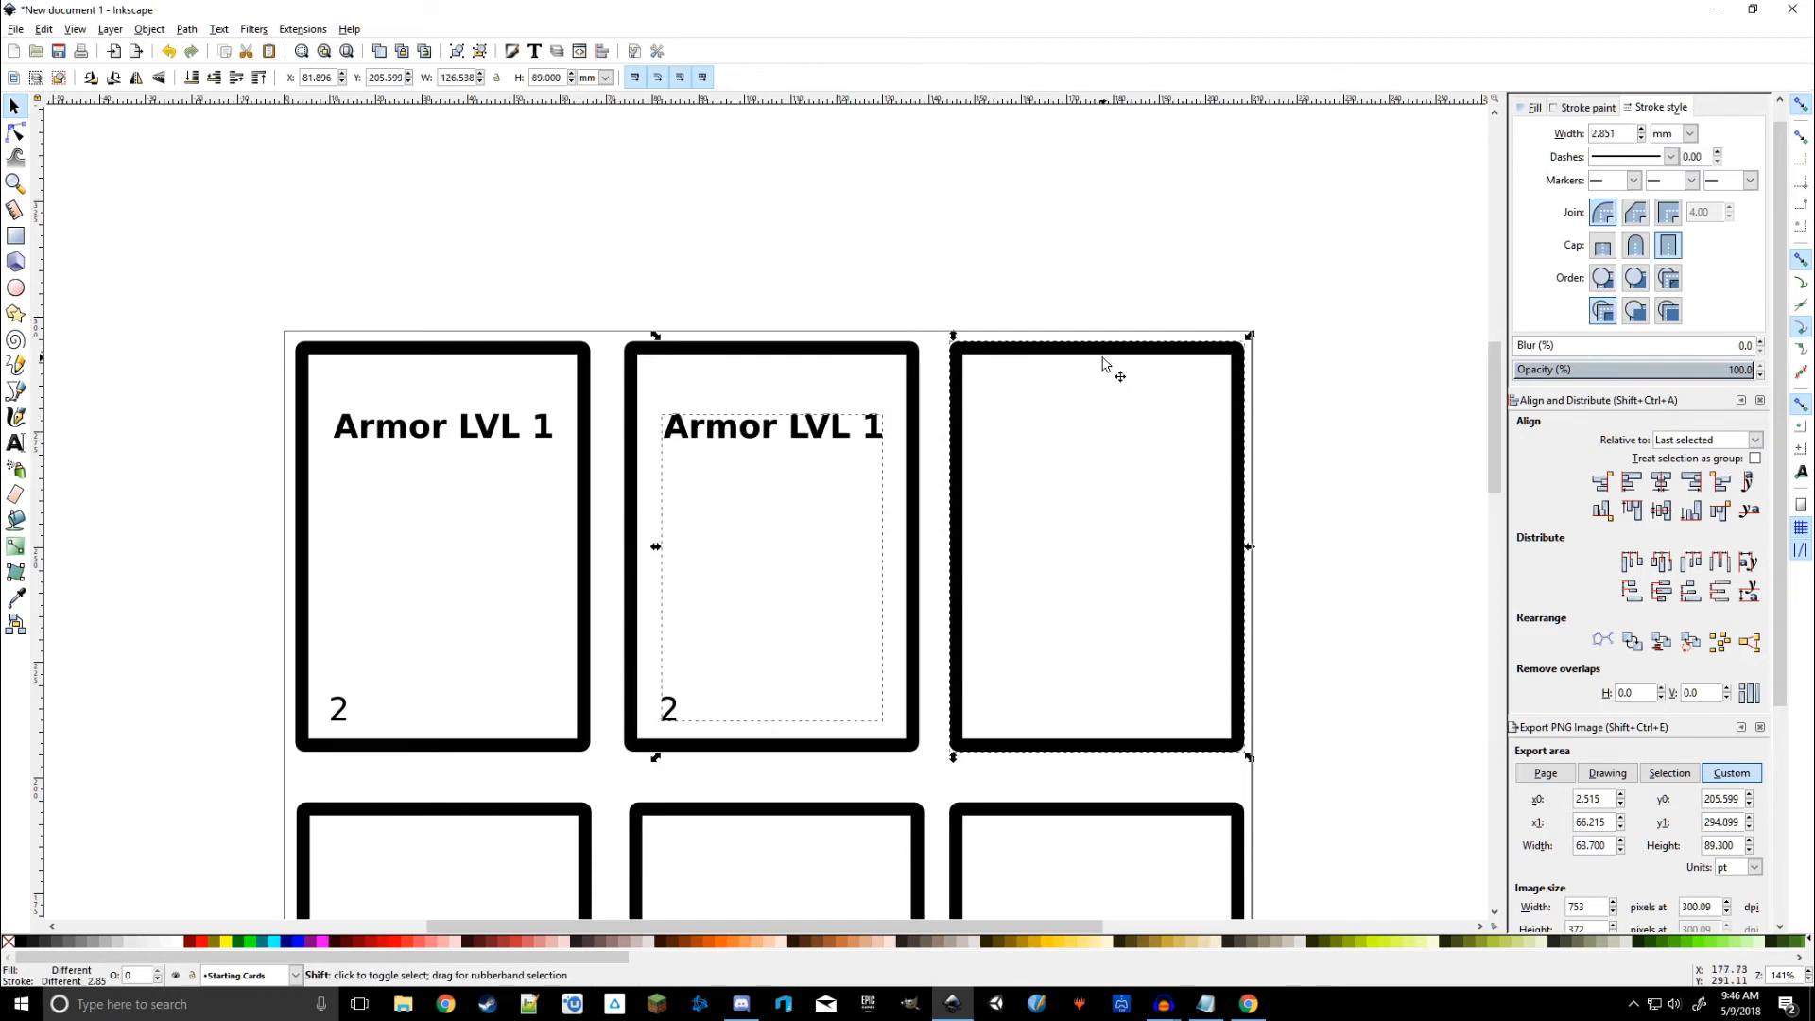
{"action": "left_click", "coordinate": [1661, 481]}
{"action": "left_click", "coordinate": [1428, 588]}
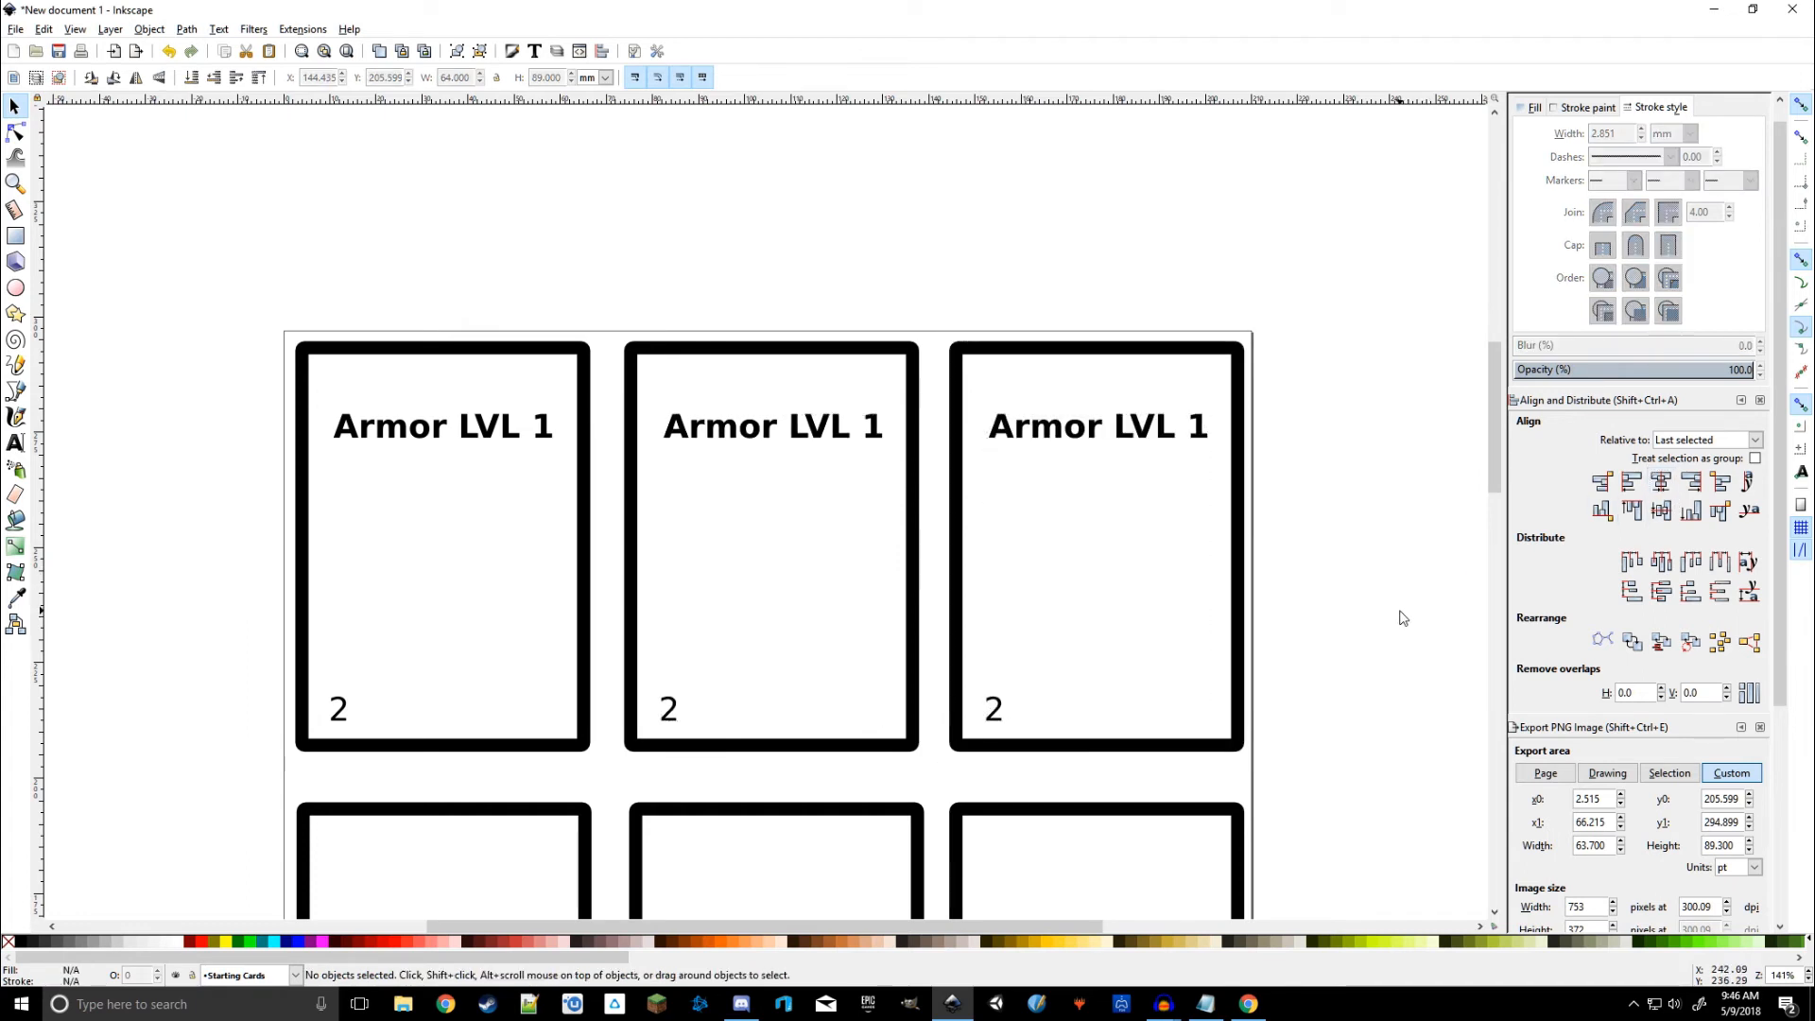
{"action": "left_click", "coordinate": [806, 426]}
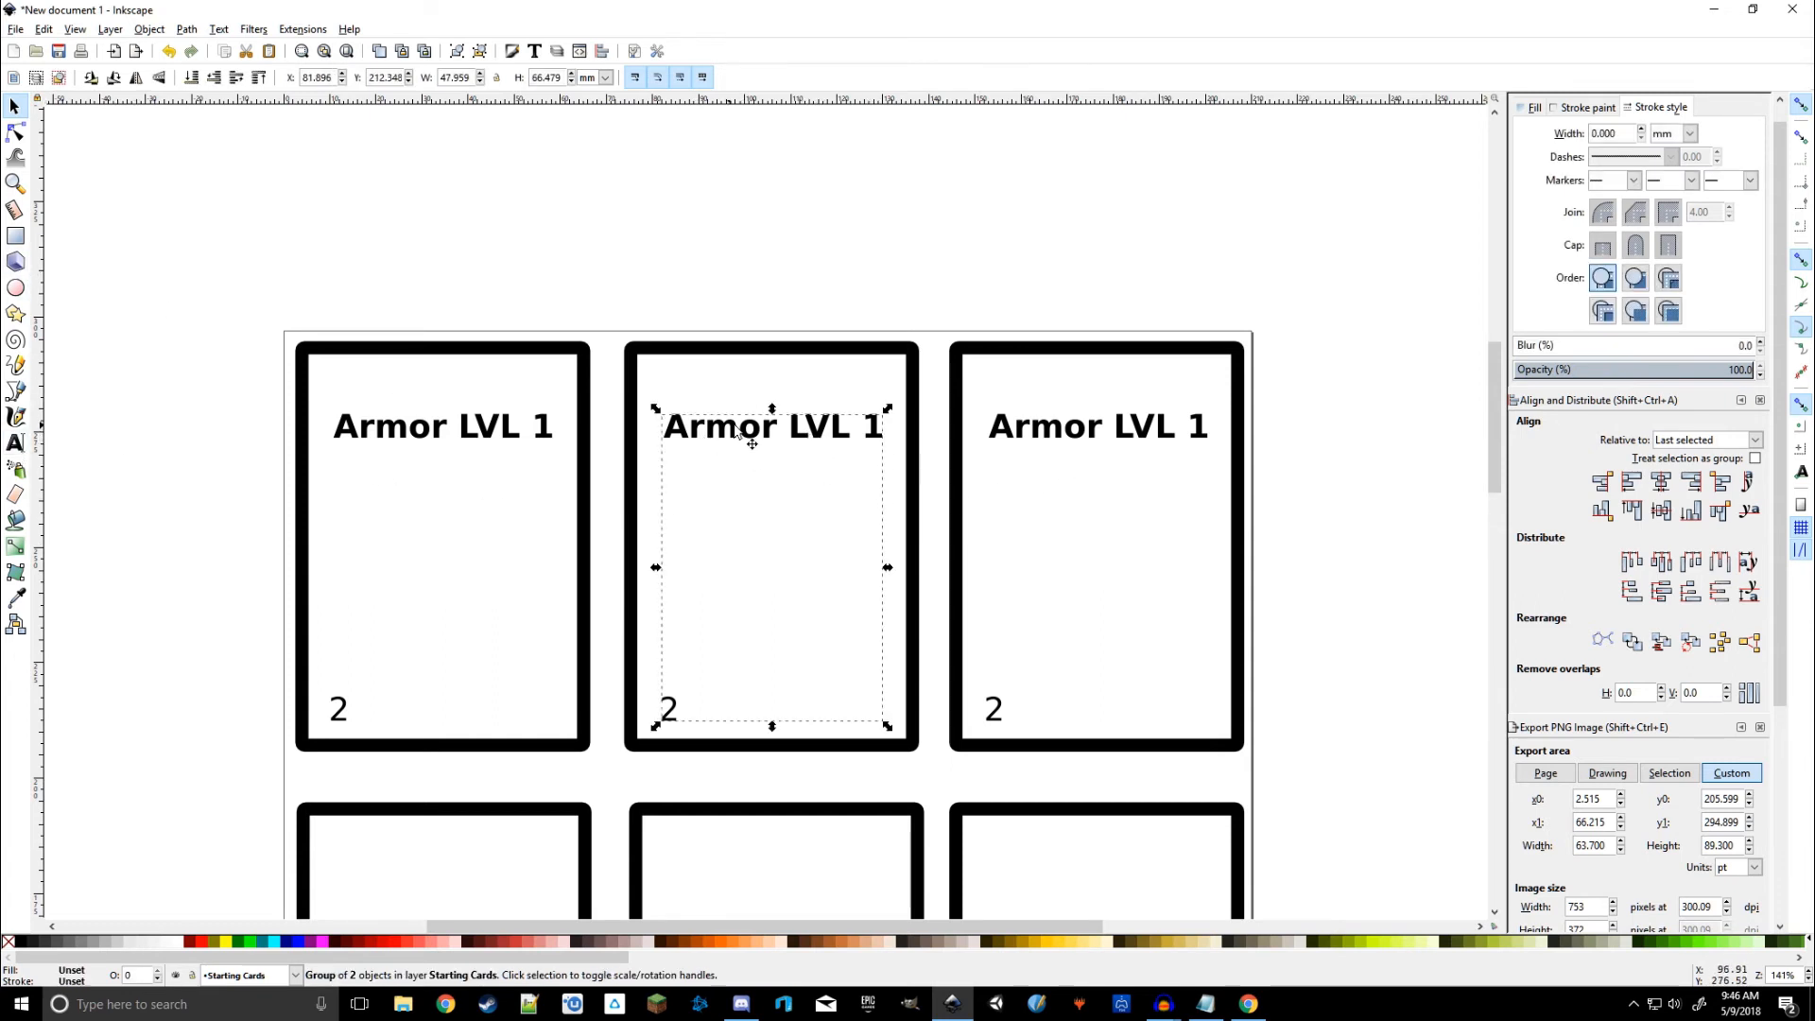
Step: Change the middle card to 'Armor LVL 2' with the number 4
{"action": "left_click", "coordinate": [15, 442]}
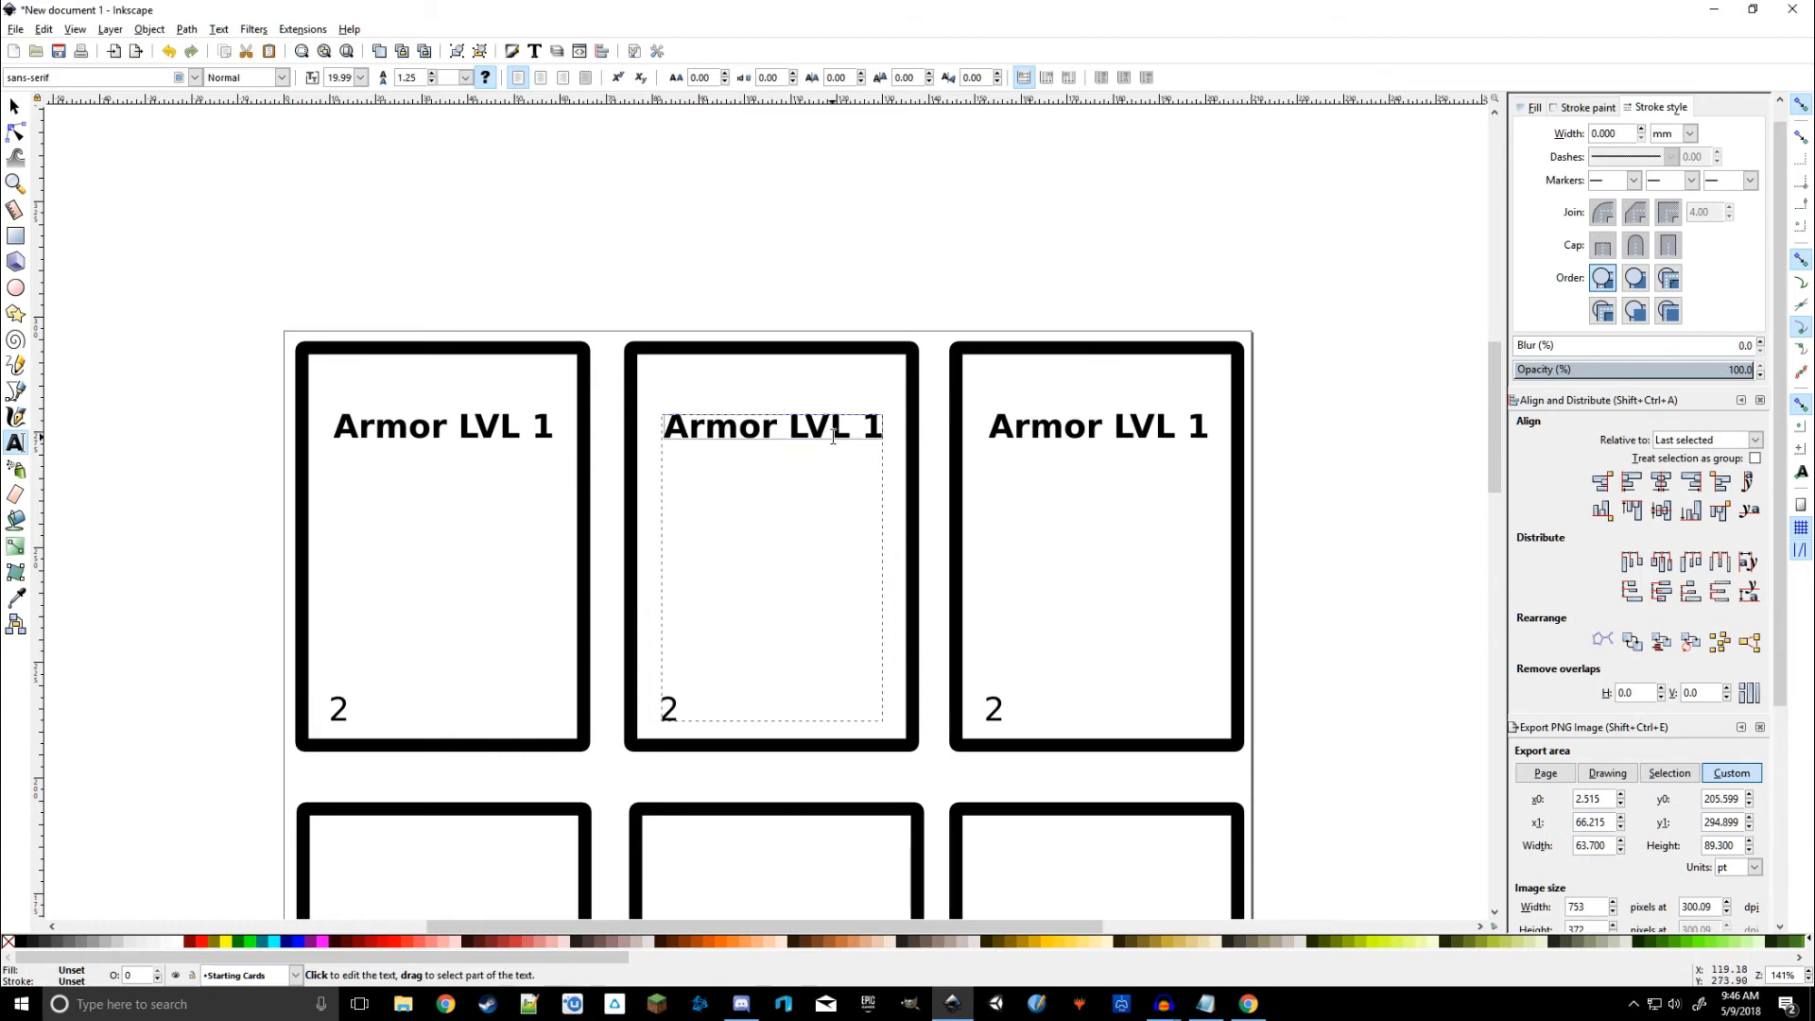
{"action": "left_click_drag", "start_coordinate": [874, 427], "coordinate": [863, 424]}
{"action": "type", "text": "2"}
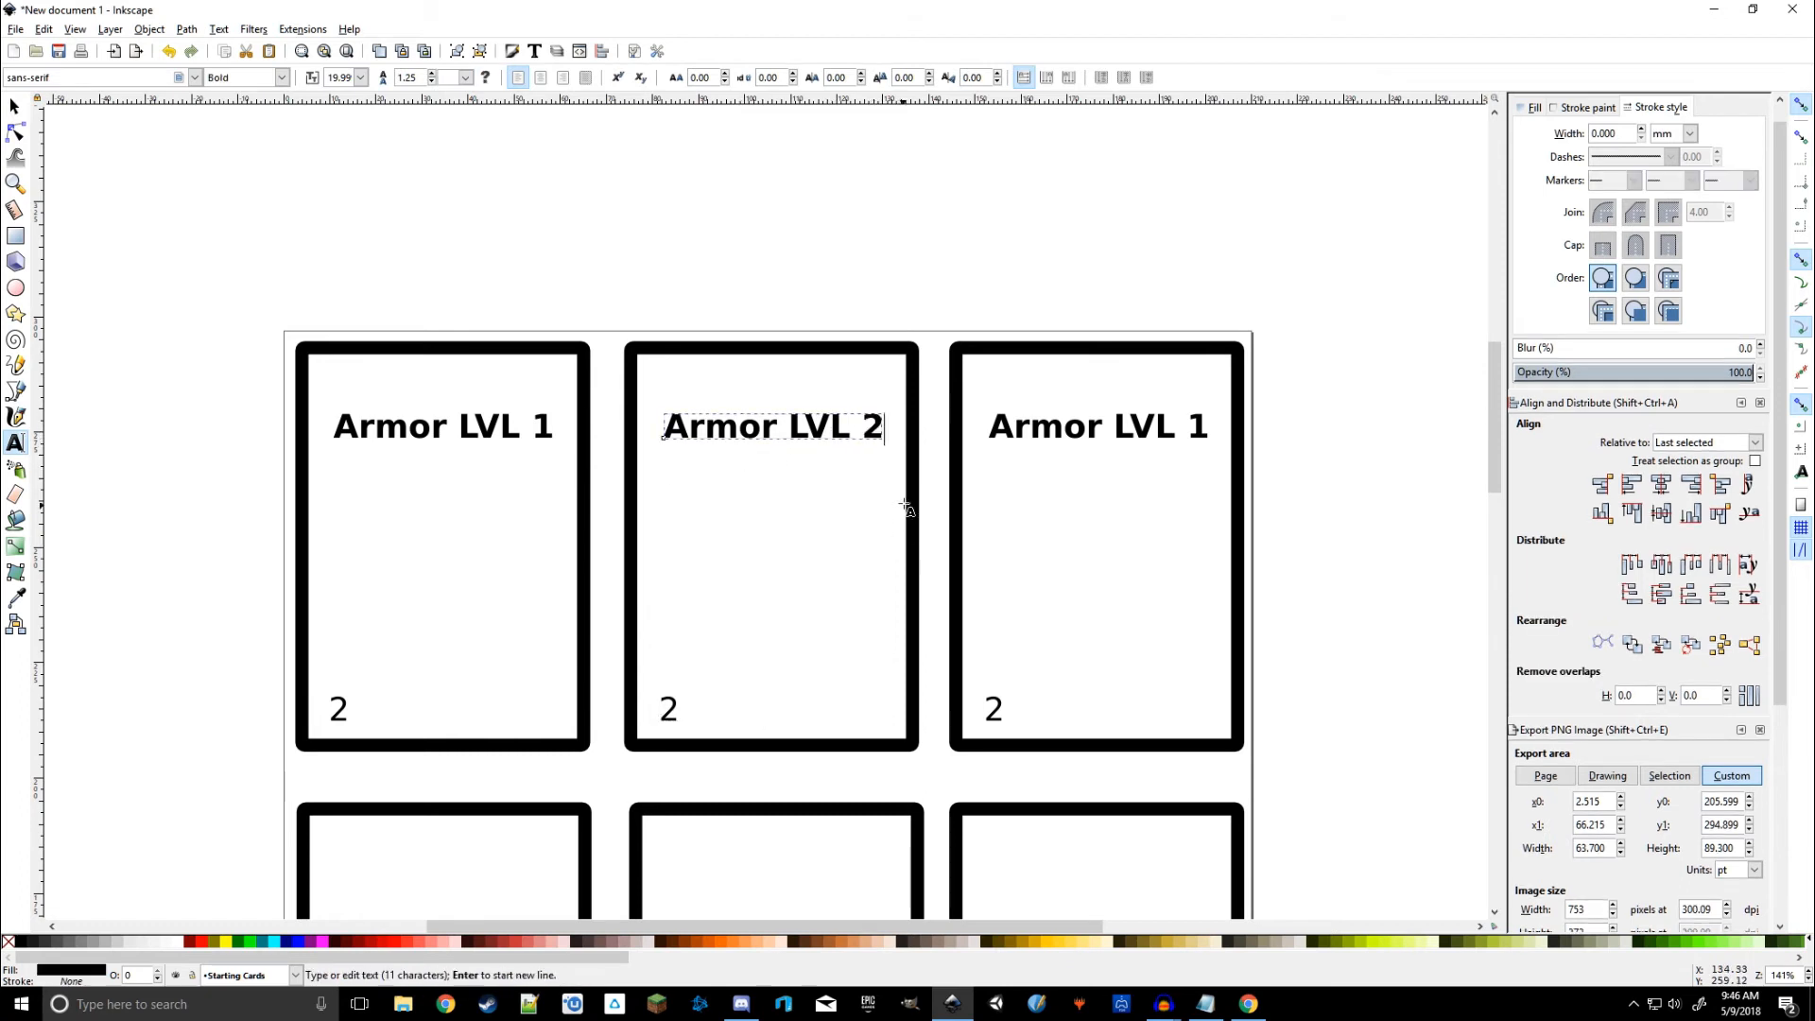
{"action": "left_click_drag", "start_coordinate": [664, 711], "coordinate": [693, 713]}
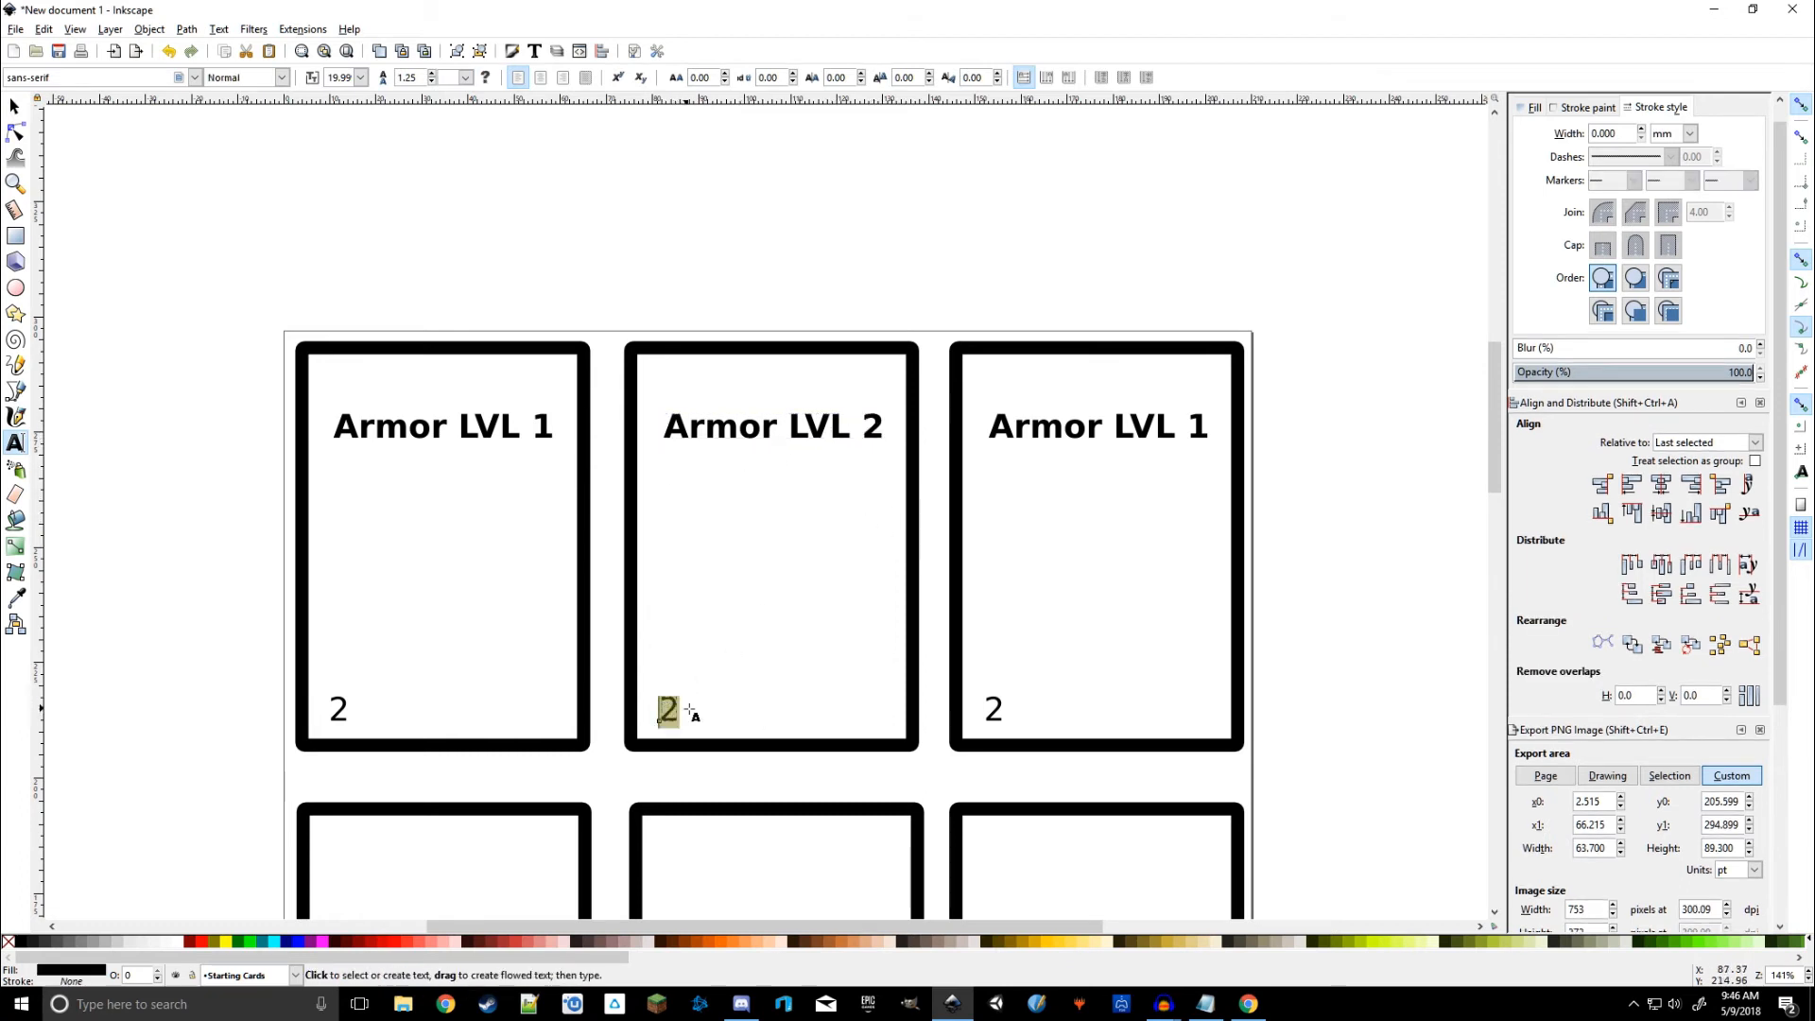
{"action": "type", "text": "4"}
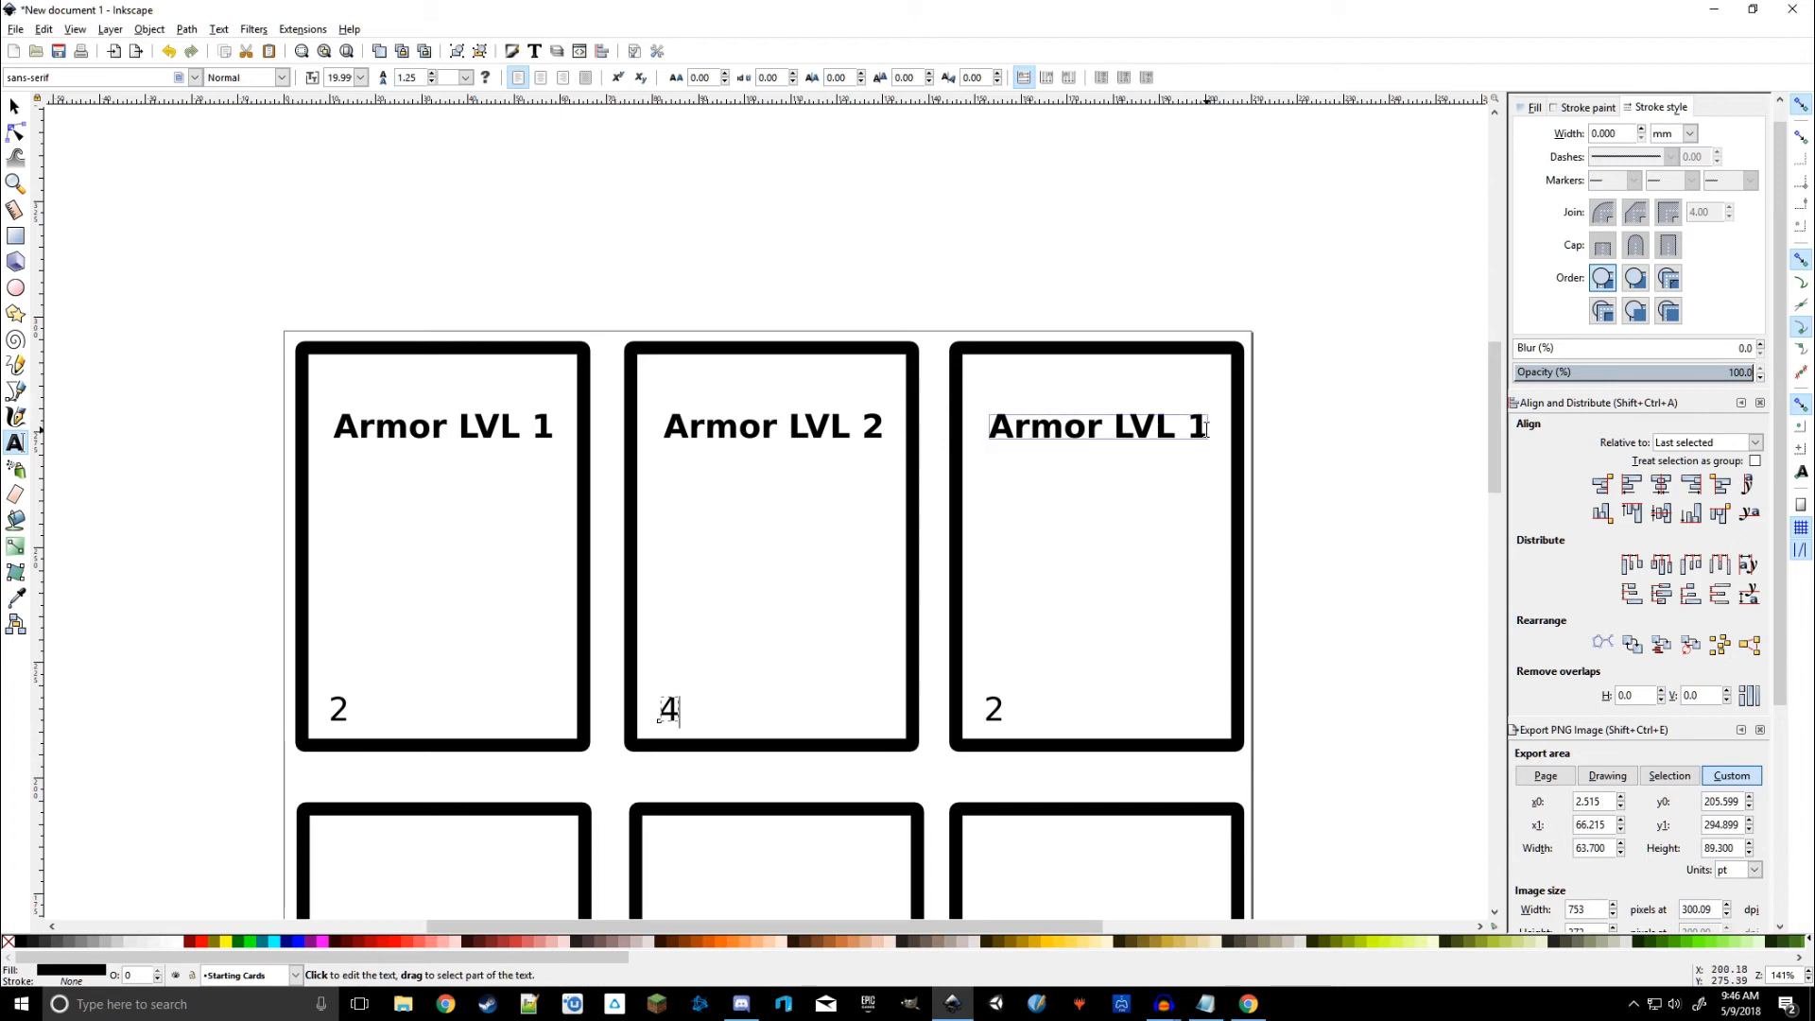
Step: Change the third card to 'Armor LVL 3' with the number 6
{"action": "left_click_drag", "start_coordinate": [1212, 427], "coordinate": [1198, 428]}
{"action": "type", "text": "3"}
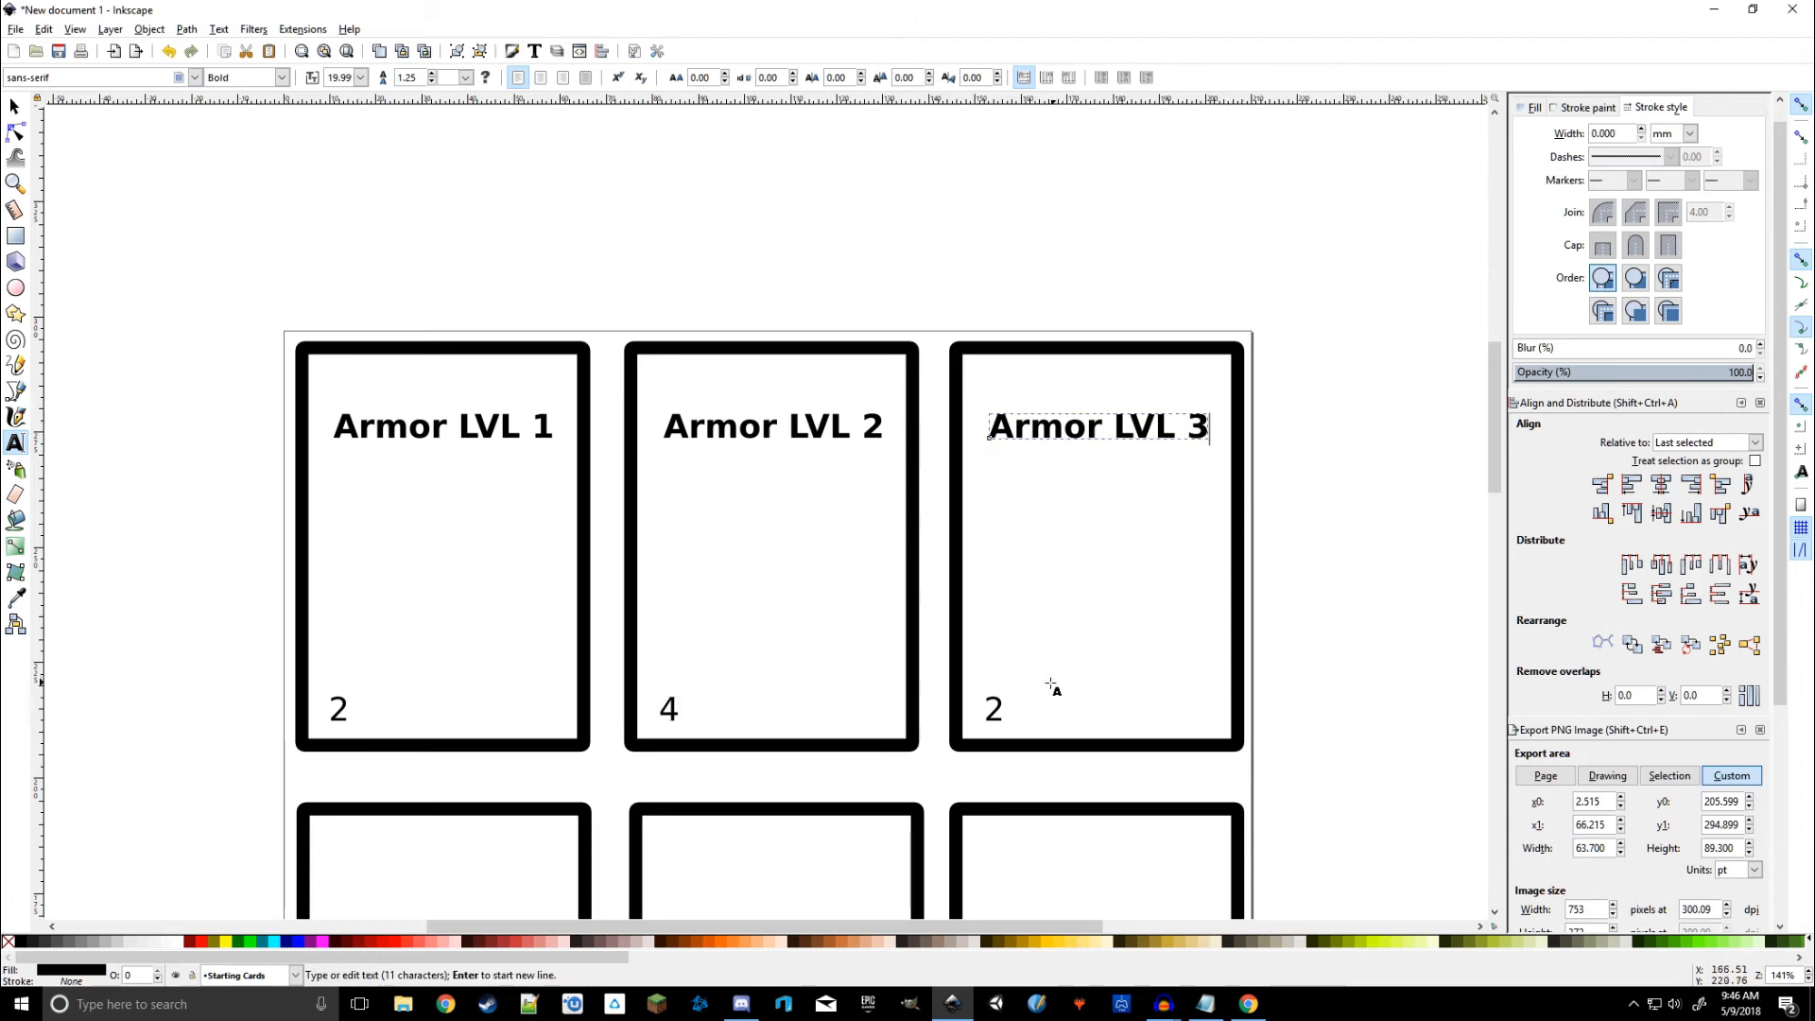
{"action": "left_click_drag", "start_coordinate": [1000, 707], "coordinate": [983, 711]}
{"action": "type", "text": "6"}
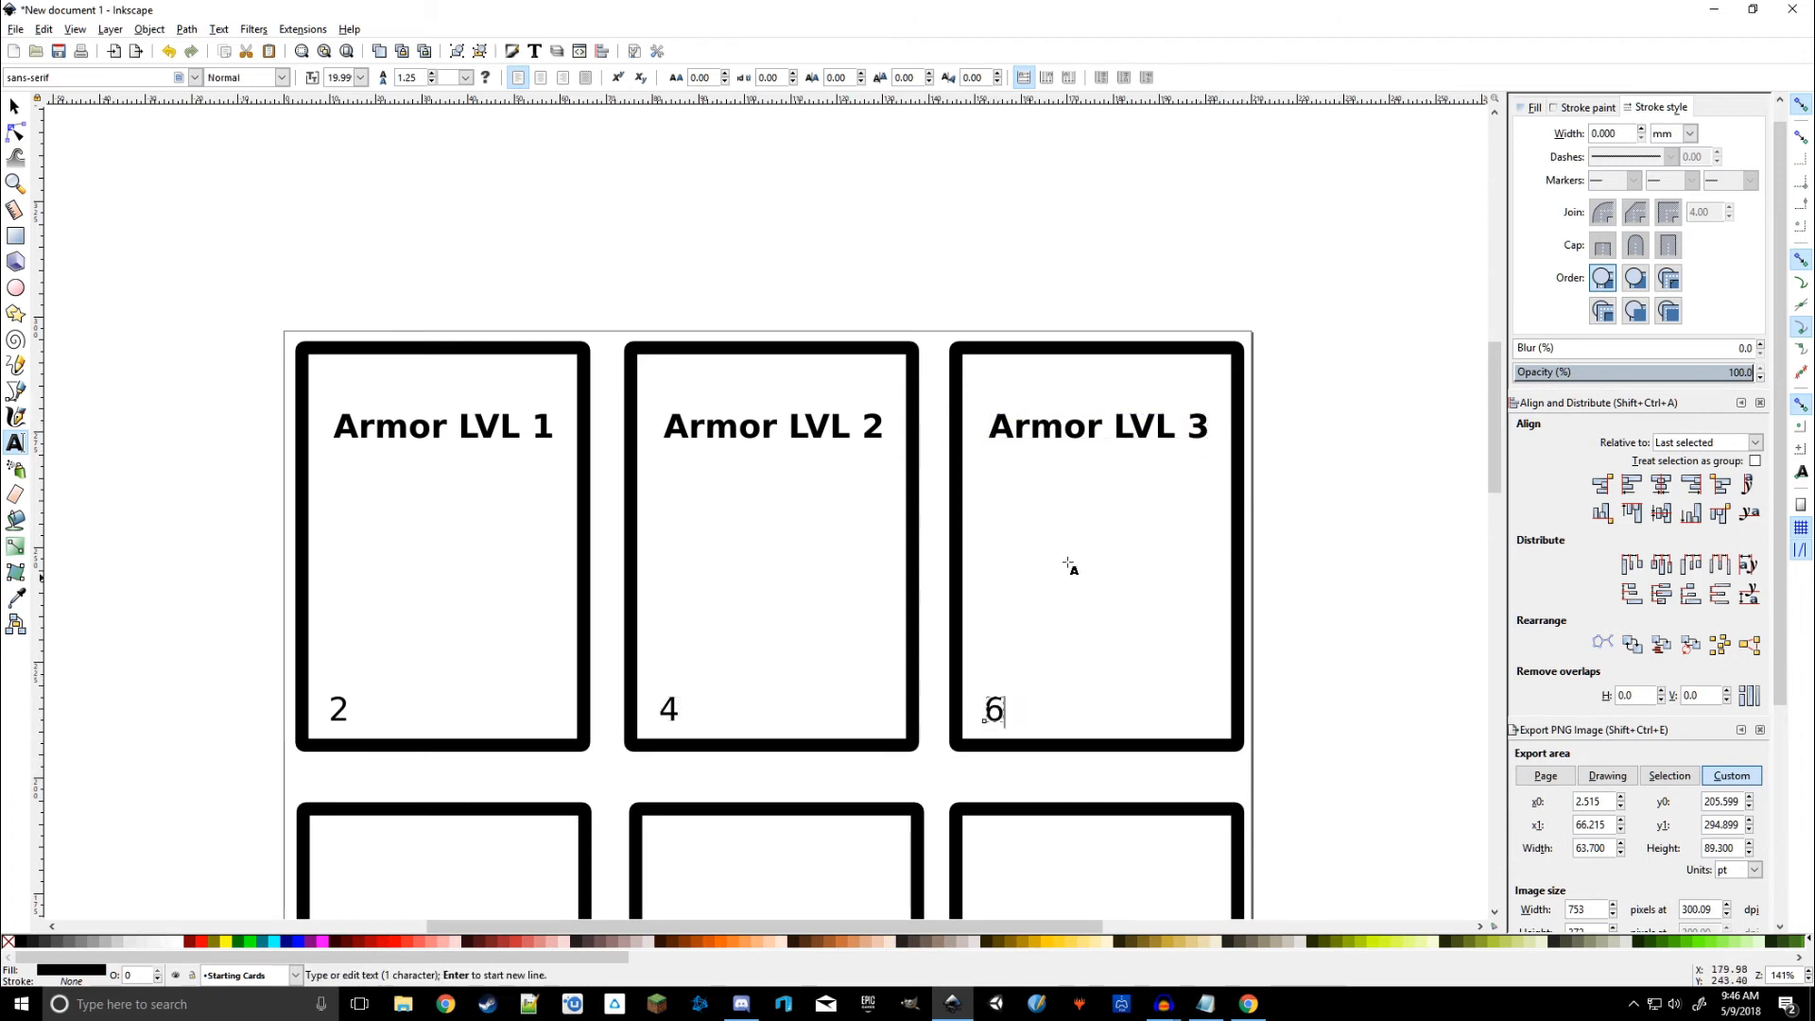
{"action": "left_click", "coordinate": [15, 106]}
{"action": "left_click", "coordinate": [114, 353]}
{"action": "scroll", "coordinate": [235, 479], "scroll_direction": "down", "scroll_amount": 3}
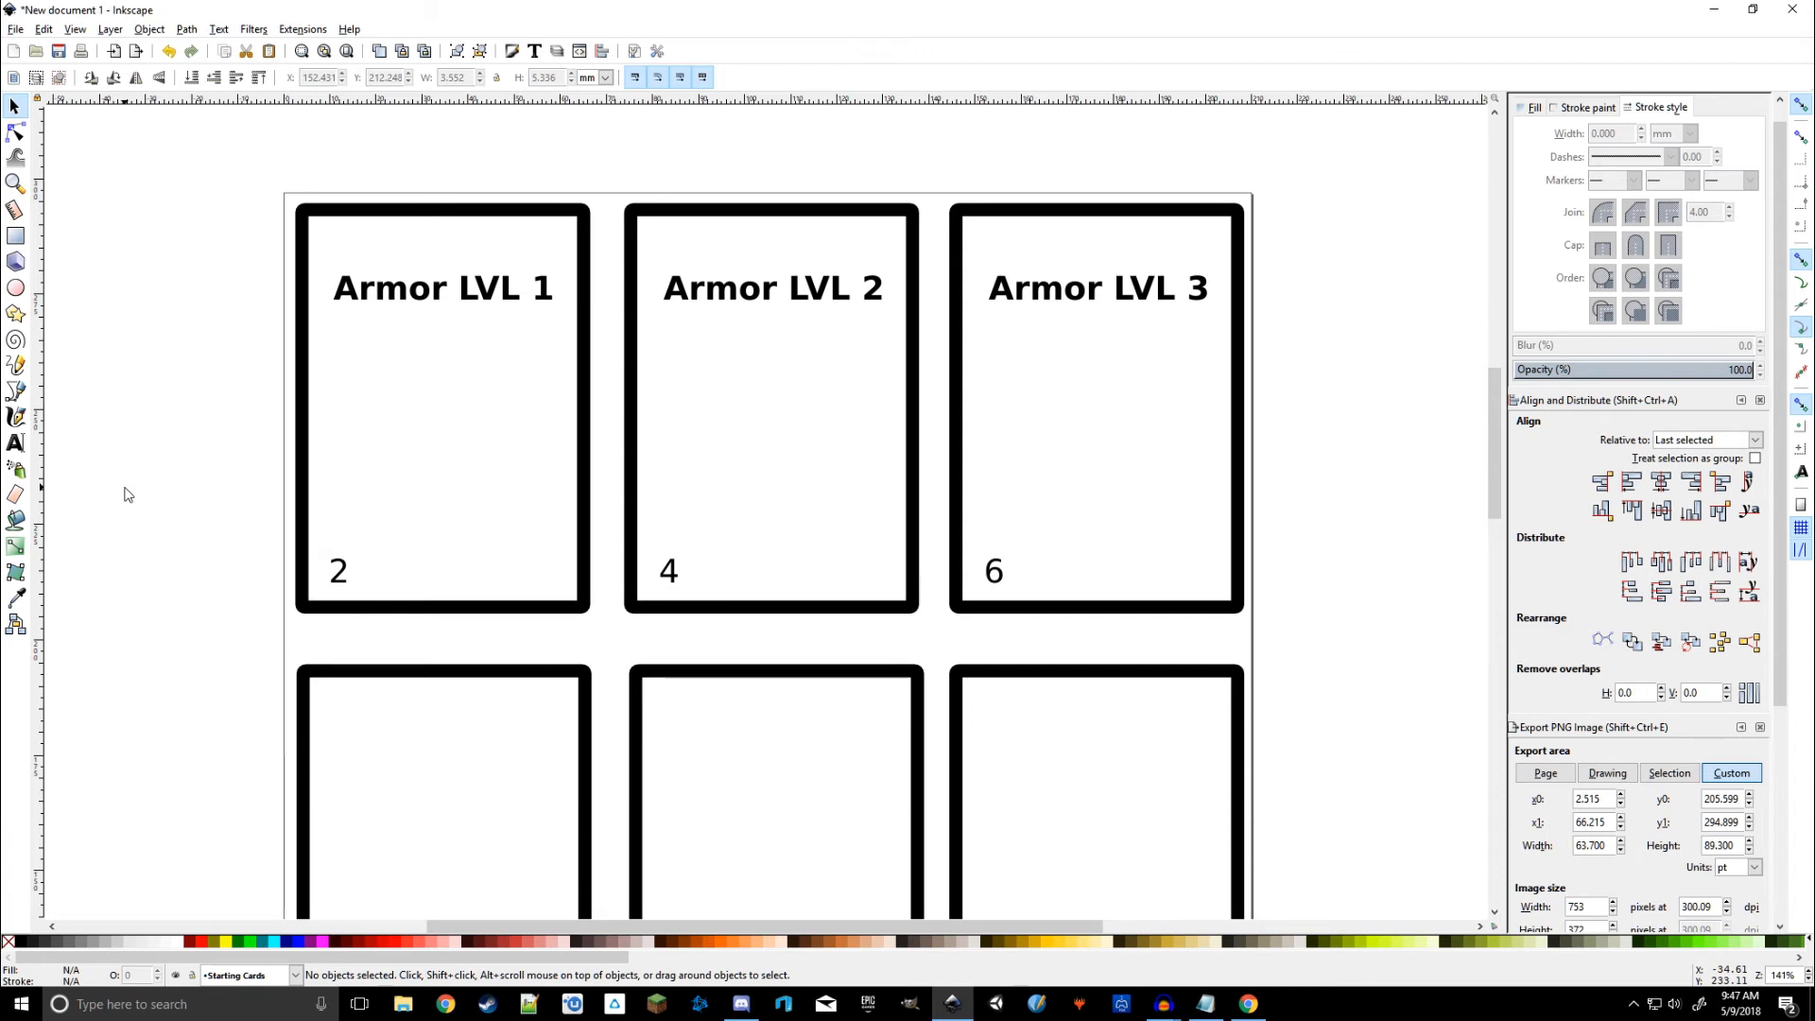
Step: Duplicate the top row's three title groups and move the copies onto the middle card row
{"action": "scroll", "coordinate": [208, 472], "scroll_direction": "down", "scroll_amount": 4}
{"action": "scroll", "coordinate": [211, 494], "scroll_direction": "up", "scroll_amount": 1}
{"action": "scroll", "coordinate": [219, 405], "scroll_direction": "up", "scroll_amount": 2}
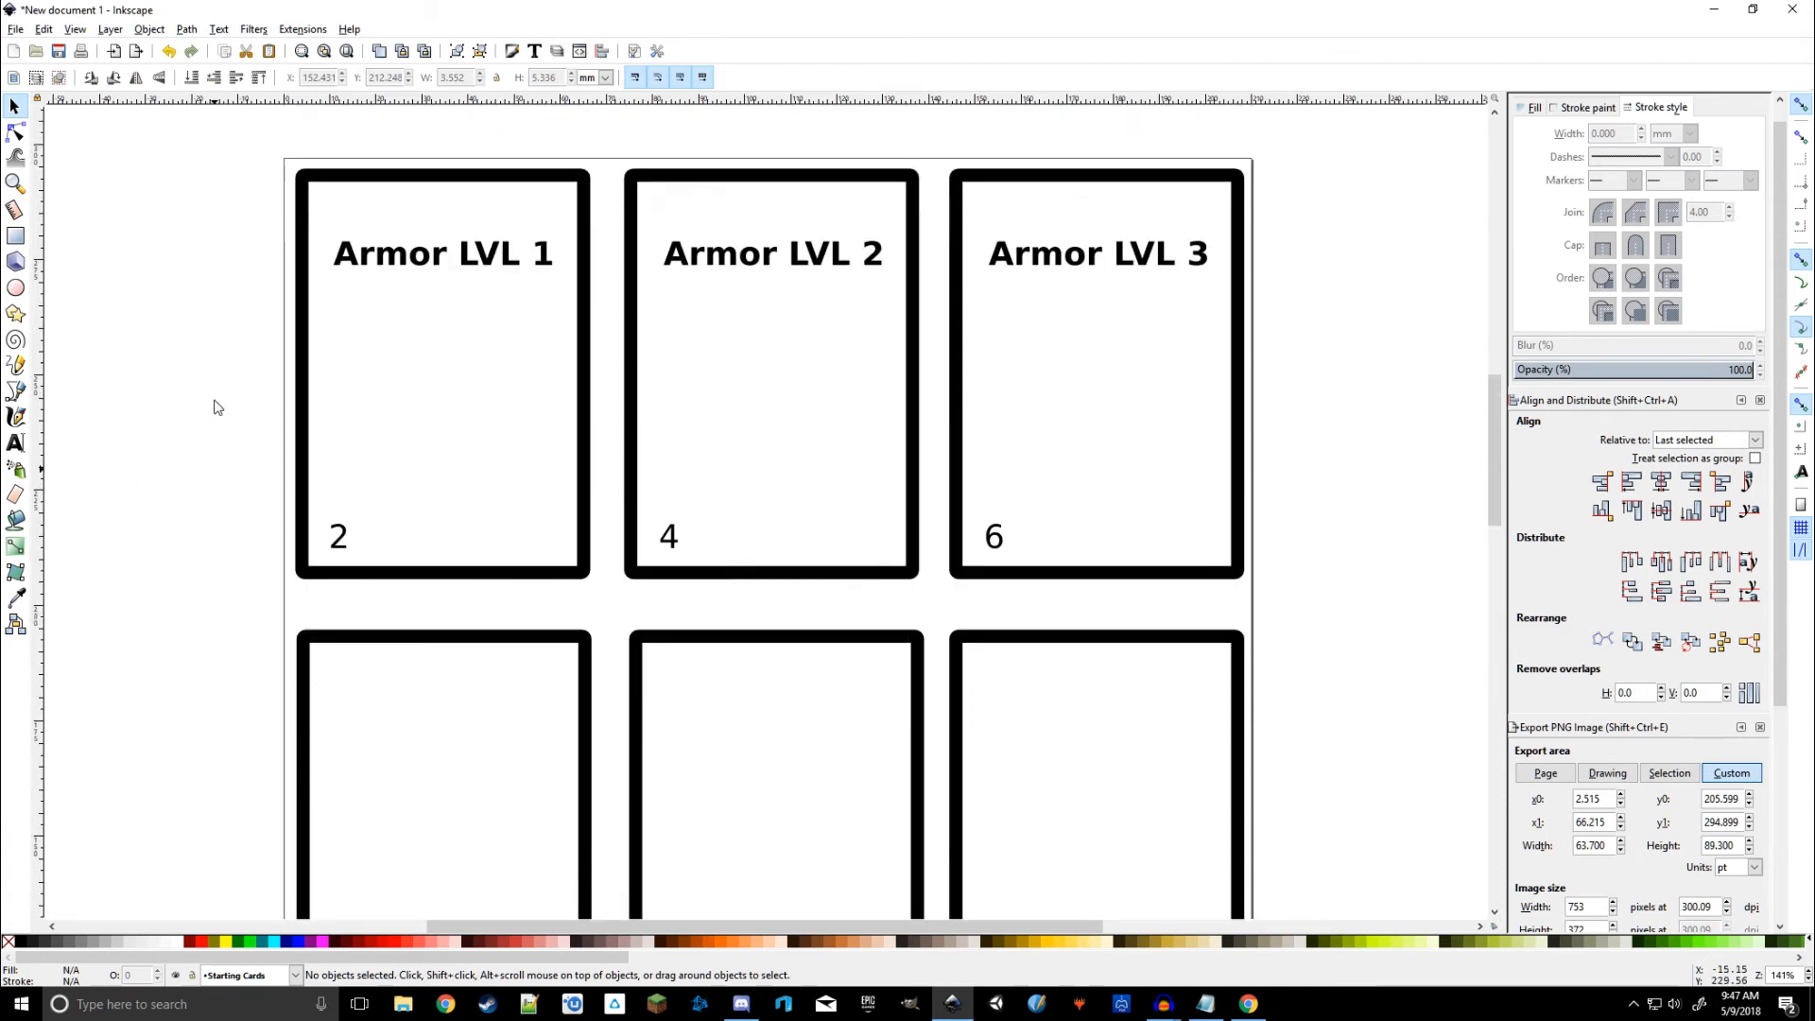
{"action": "scroll", "coordinate": [627, 729], "scroll_direction": "right", "scroll_amount": 3}
{"action": "scroll", "coordinate": [445, 741], "scroll_direction": "down", "scroll_amount": 4}
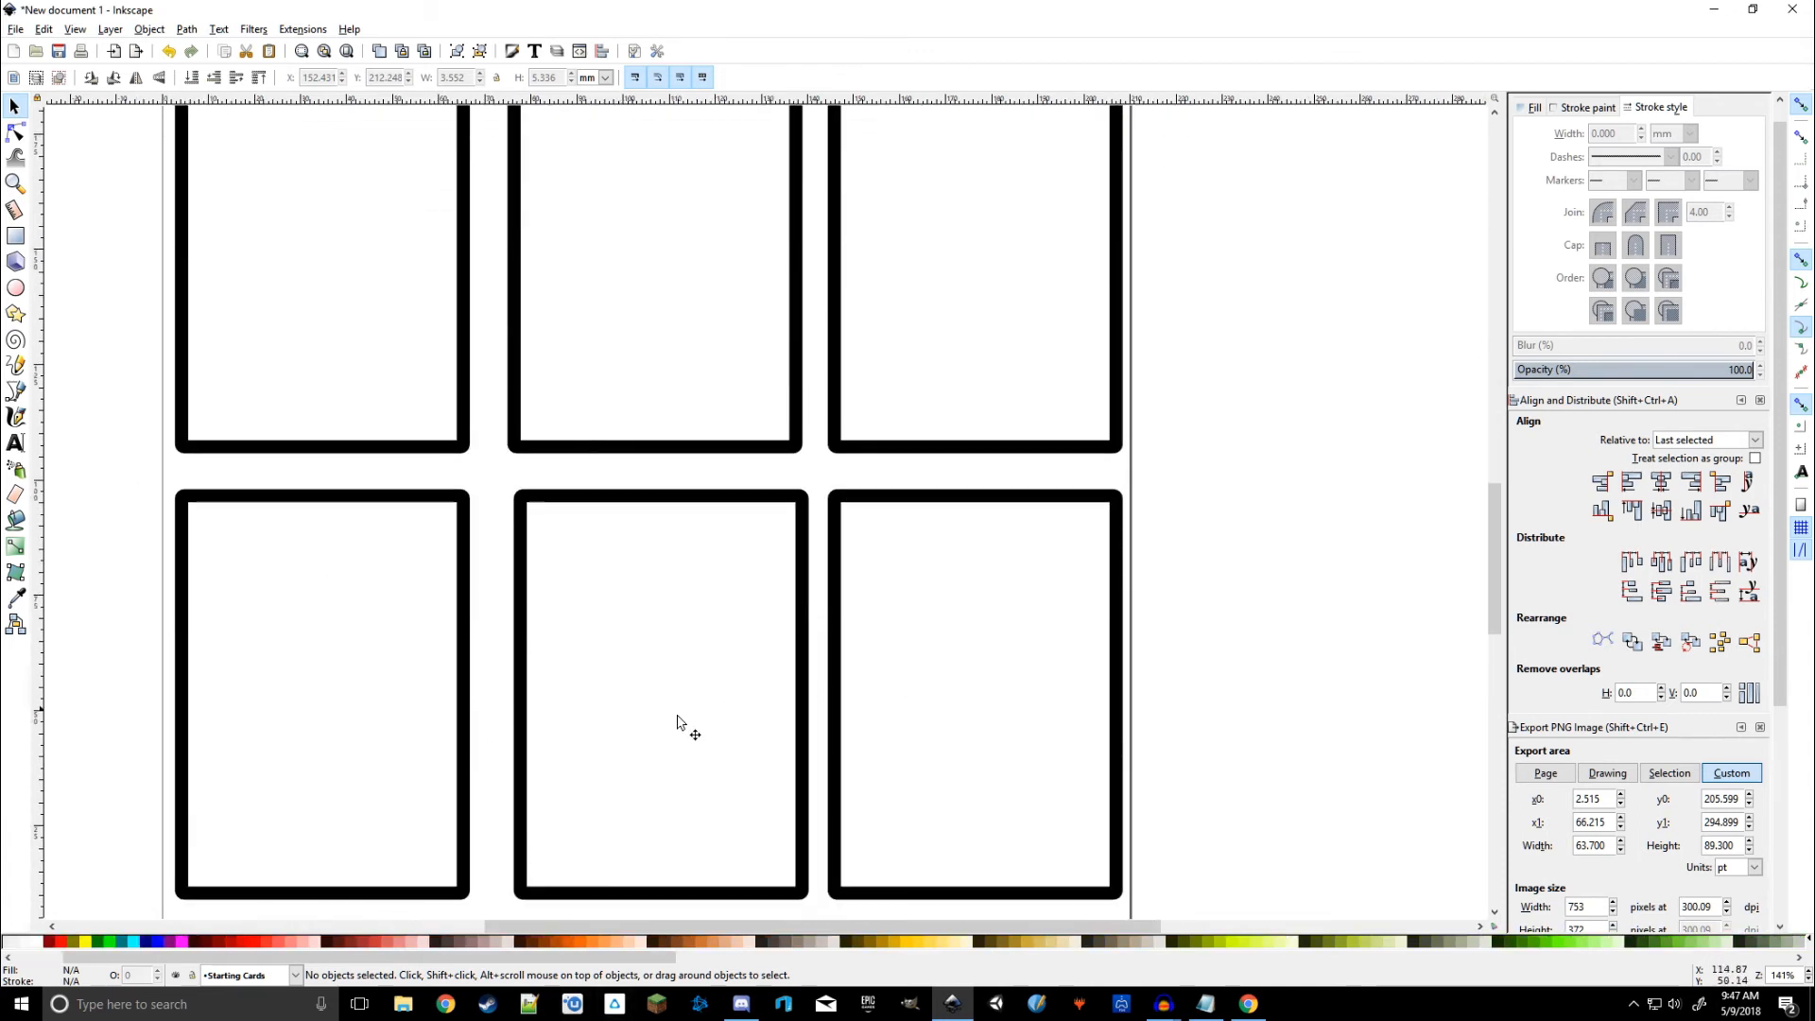
{"action": "scroll", "coordinate": [622, 450], "scroll_direction": "up", "scroll_amount": 8}
{"action": "left_click", "coordinate": [303, 408]}
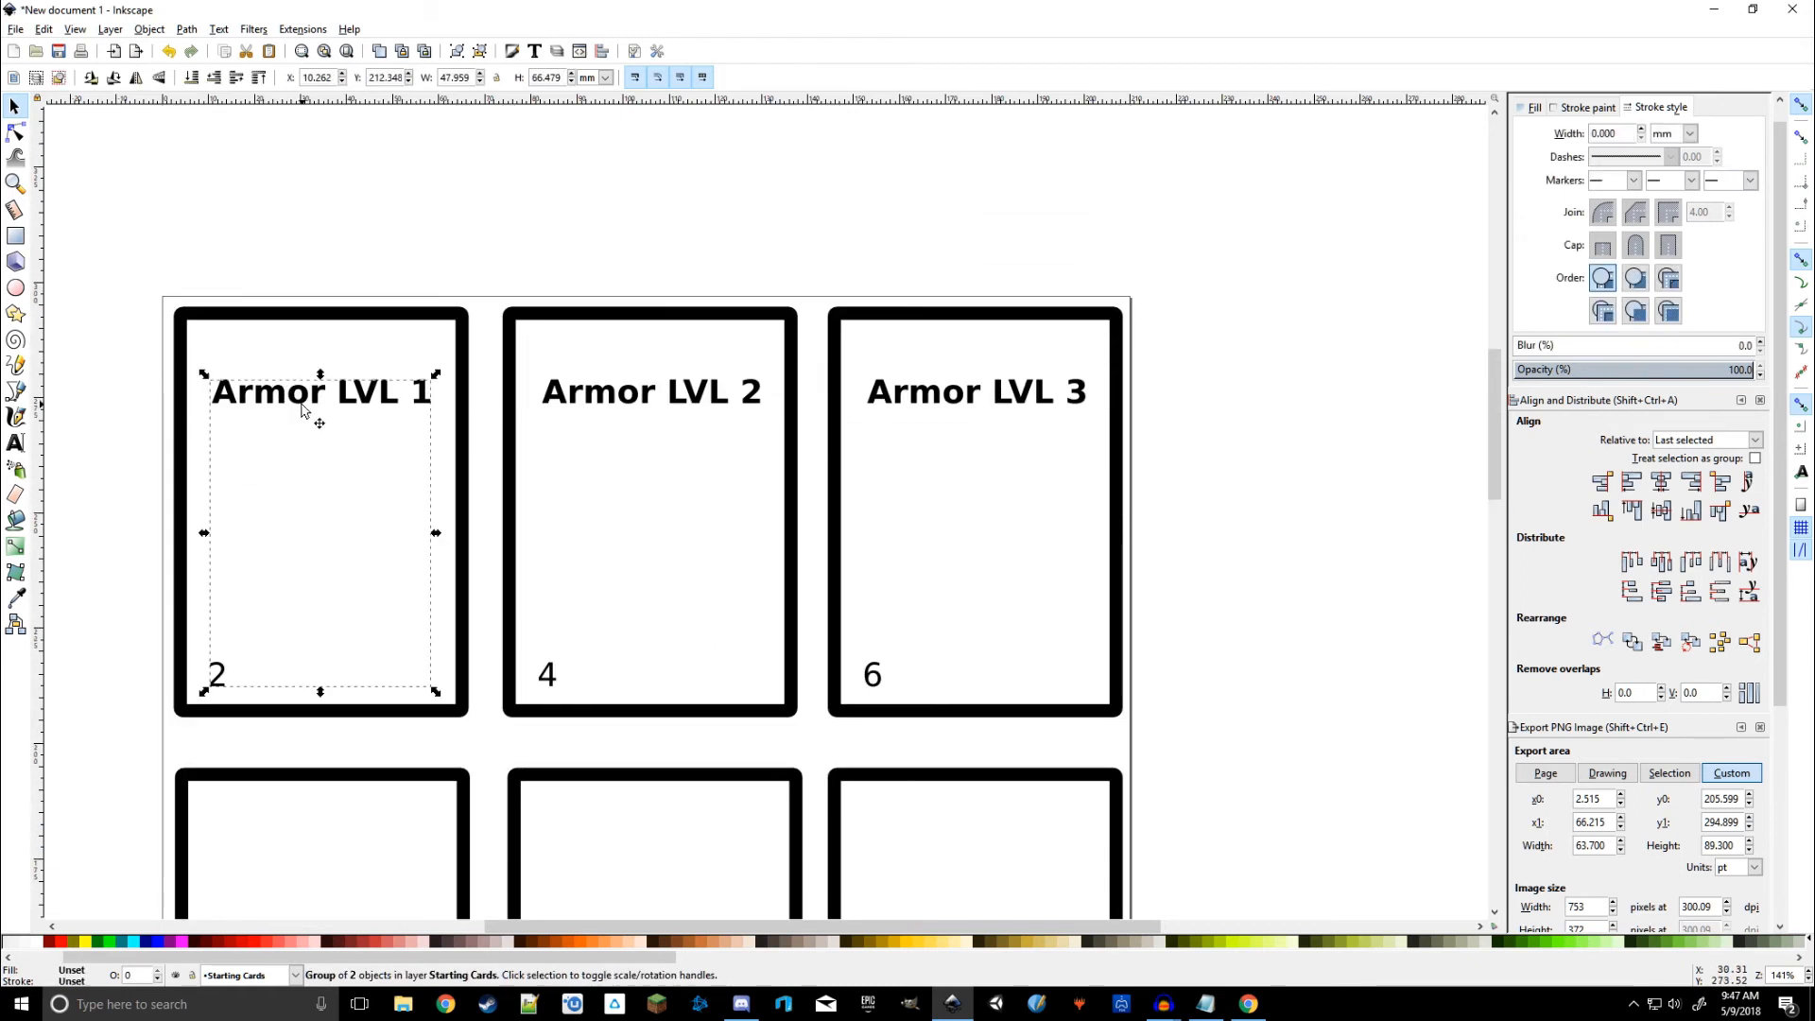
{"action": "left_click", "coordinate": [673, 399], "text": "shift"}
{"action": "left_click", "coordinate": [946, 409], "text": "shift"}
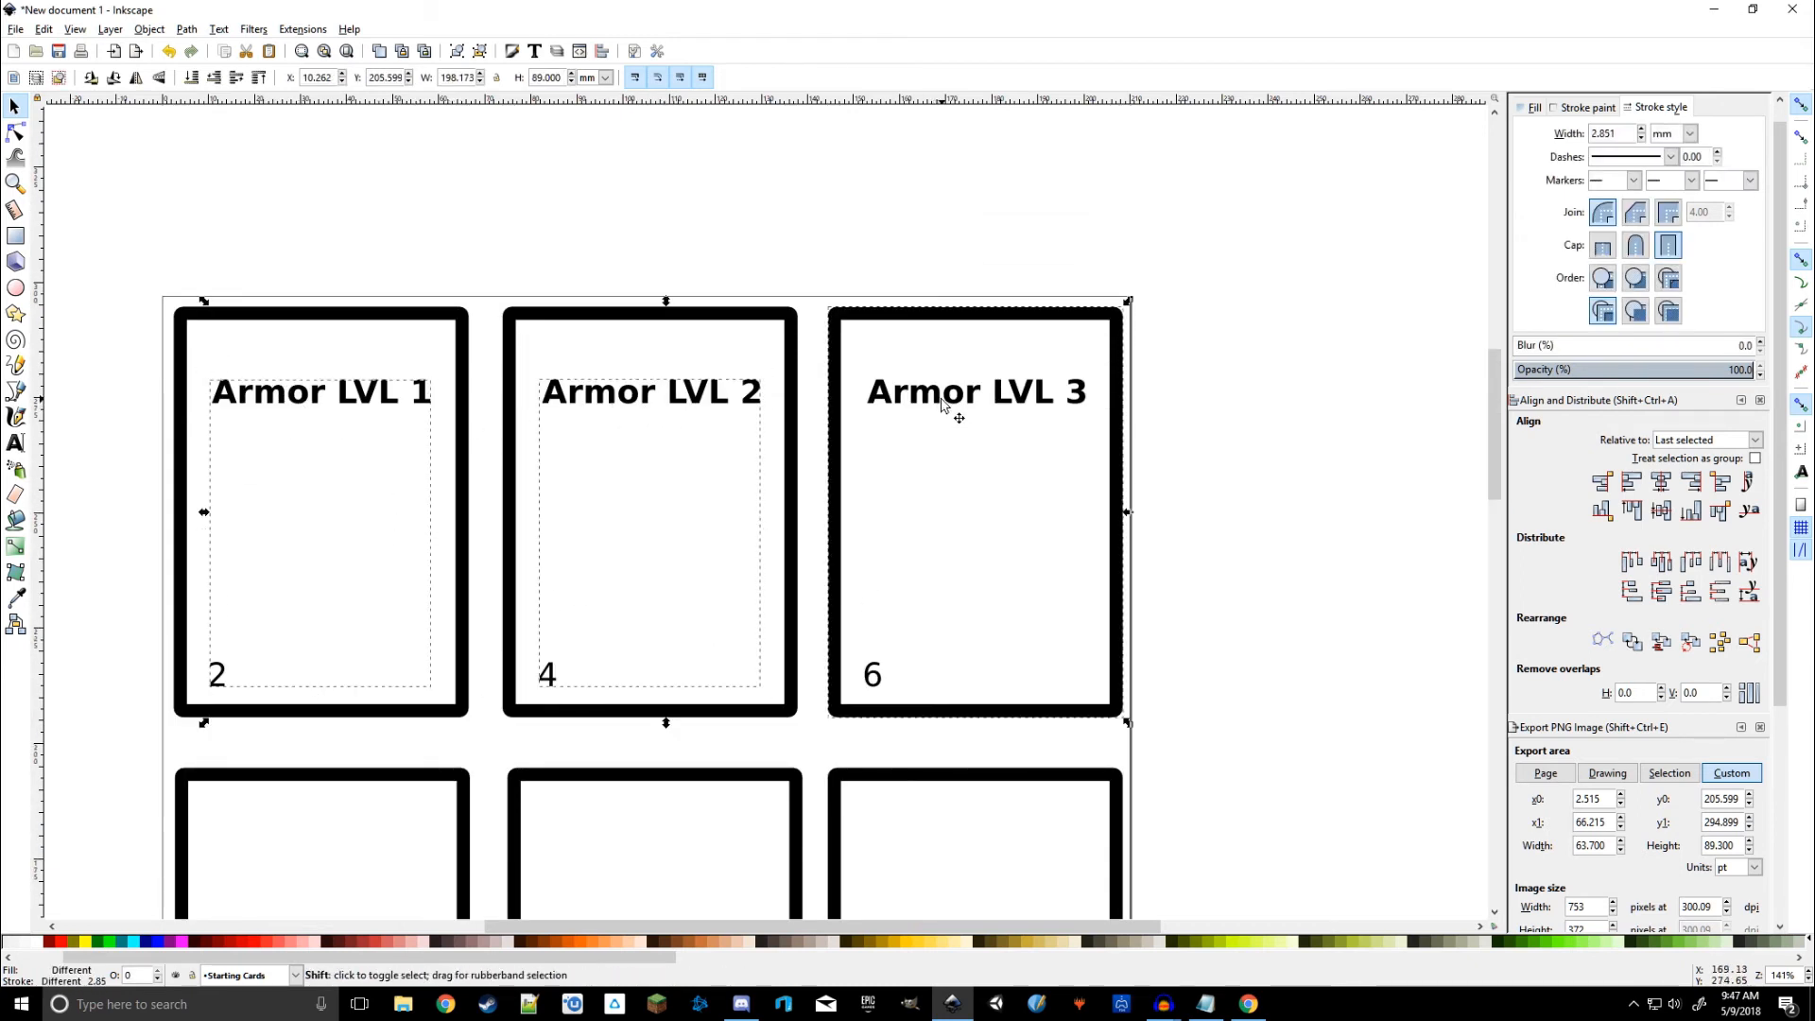
{"action": "left_click", "coordinate": [1308, 417]}
{"action": "left_click", "coordinate": [405, 405]}
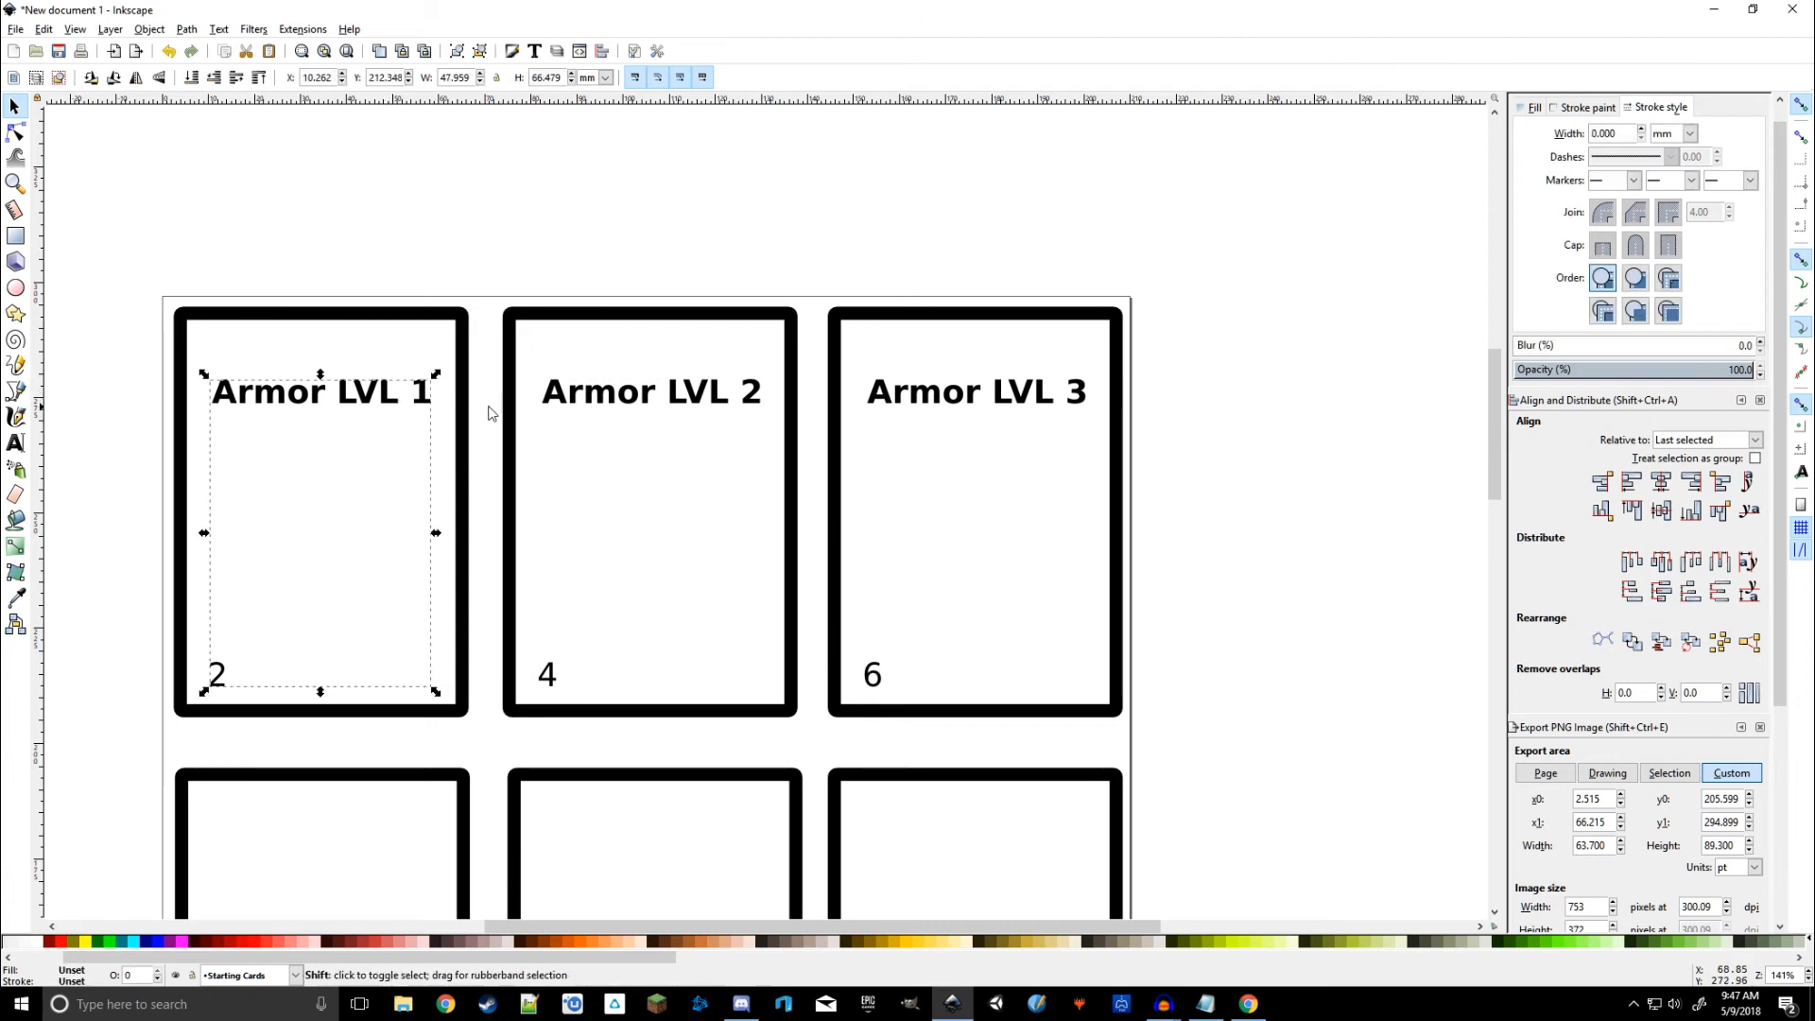
{"action": "left_click", "coordinate": [599, 400], "text": "shift"}
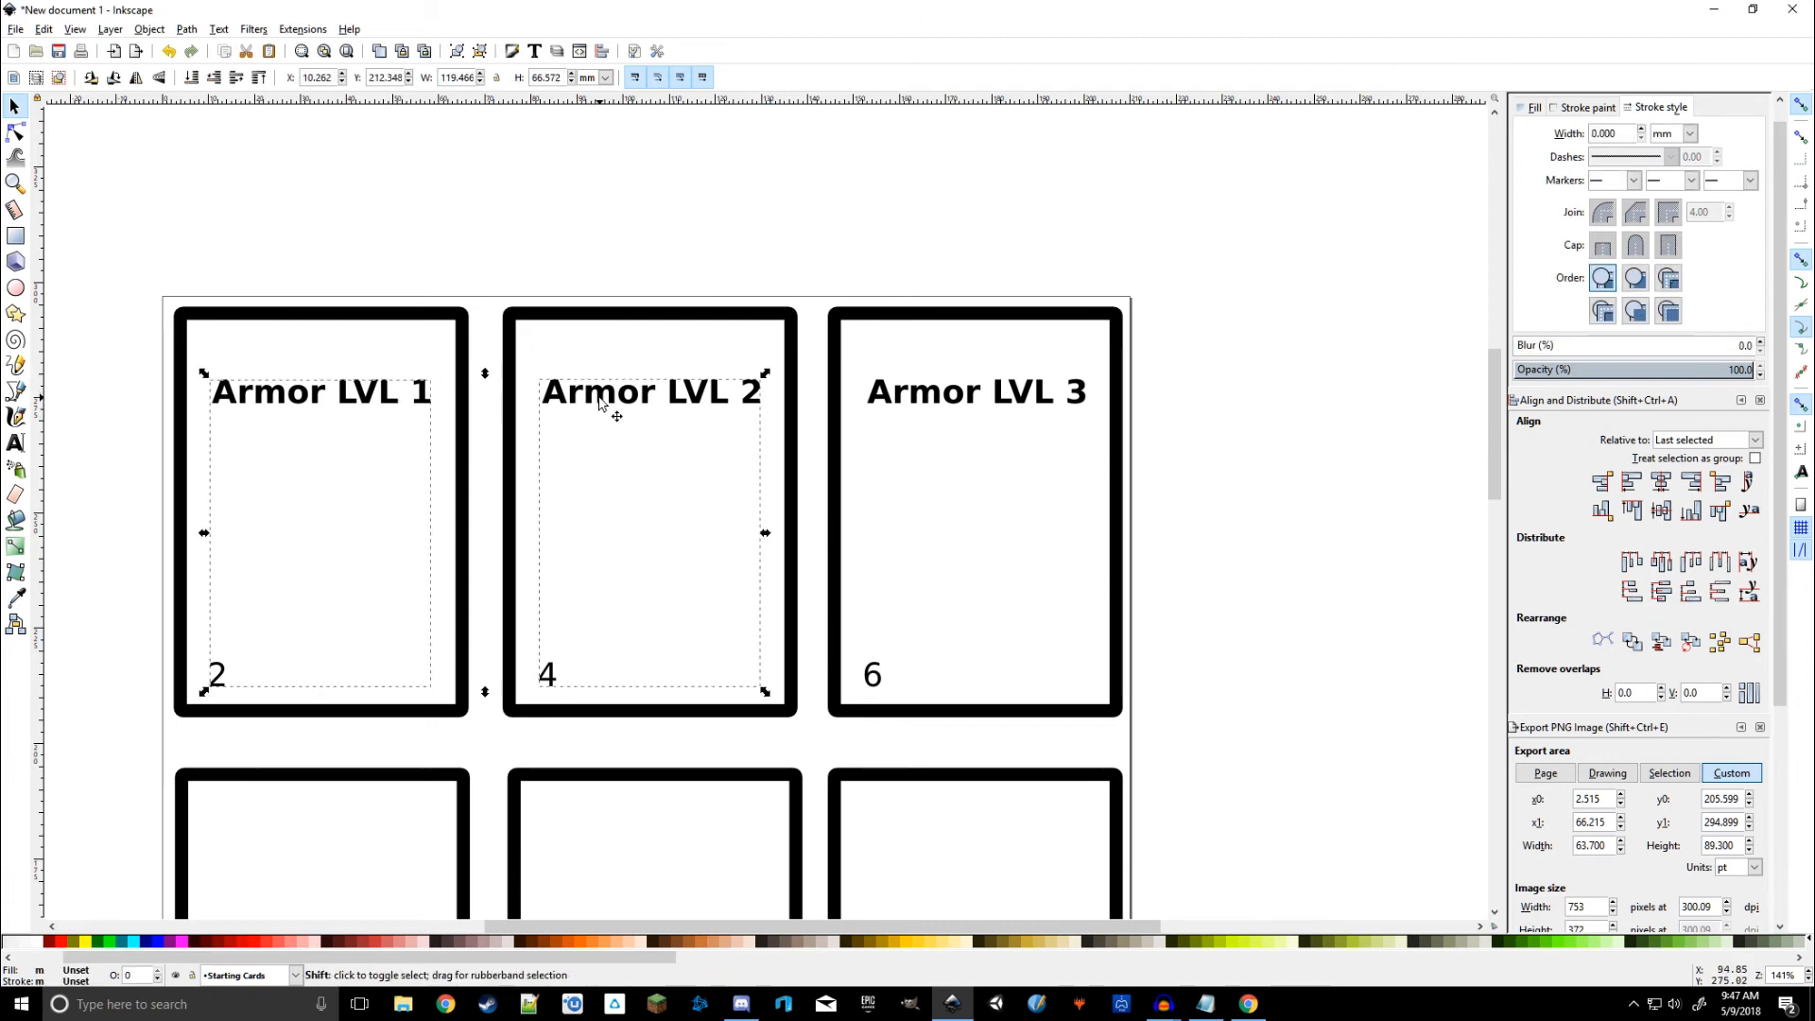
{"action": "left_click", "coordinate": [962, 402], "text": "shift"}
{"action": "scroll", "coordinate": [1272, 487], "scroll_direction": "down", "scroll_amount": 3}
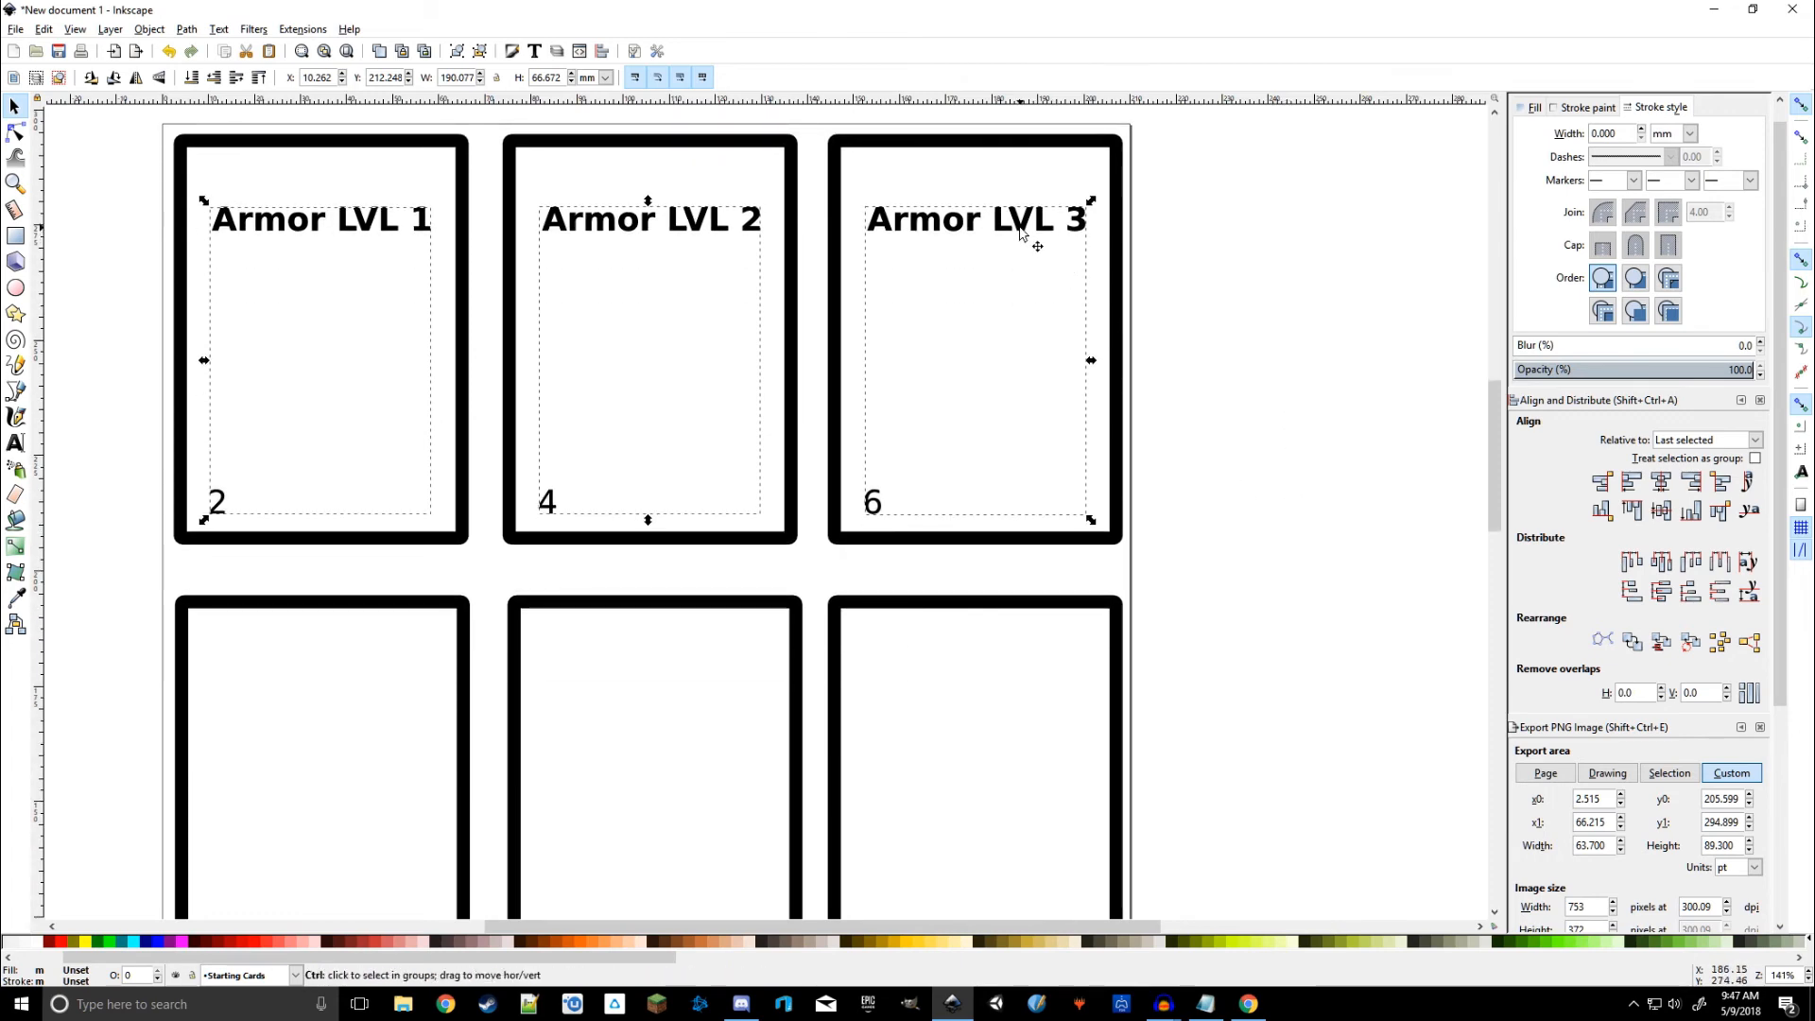
{"action": "key", "text": "ctrl+d"}
{"action": "left_click_drag", "start_coordinate": [1021, 234], "coordinate": [1019, 674]}
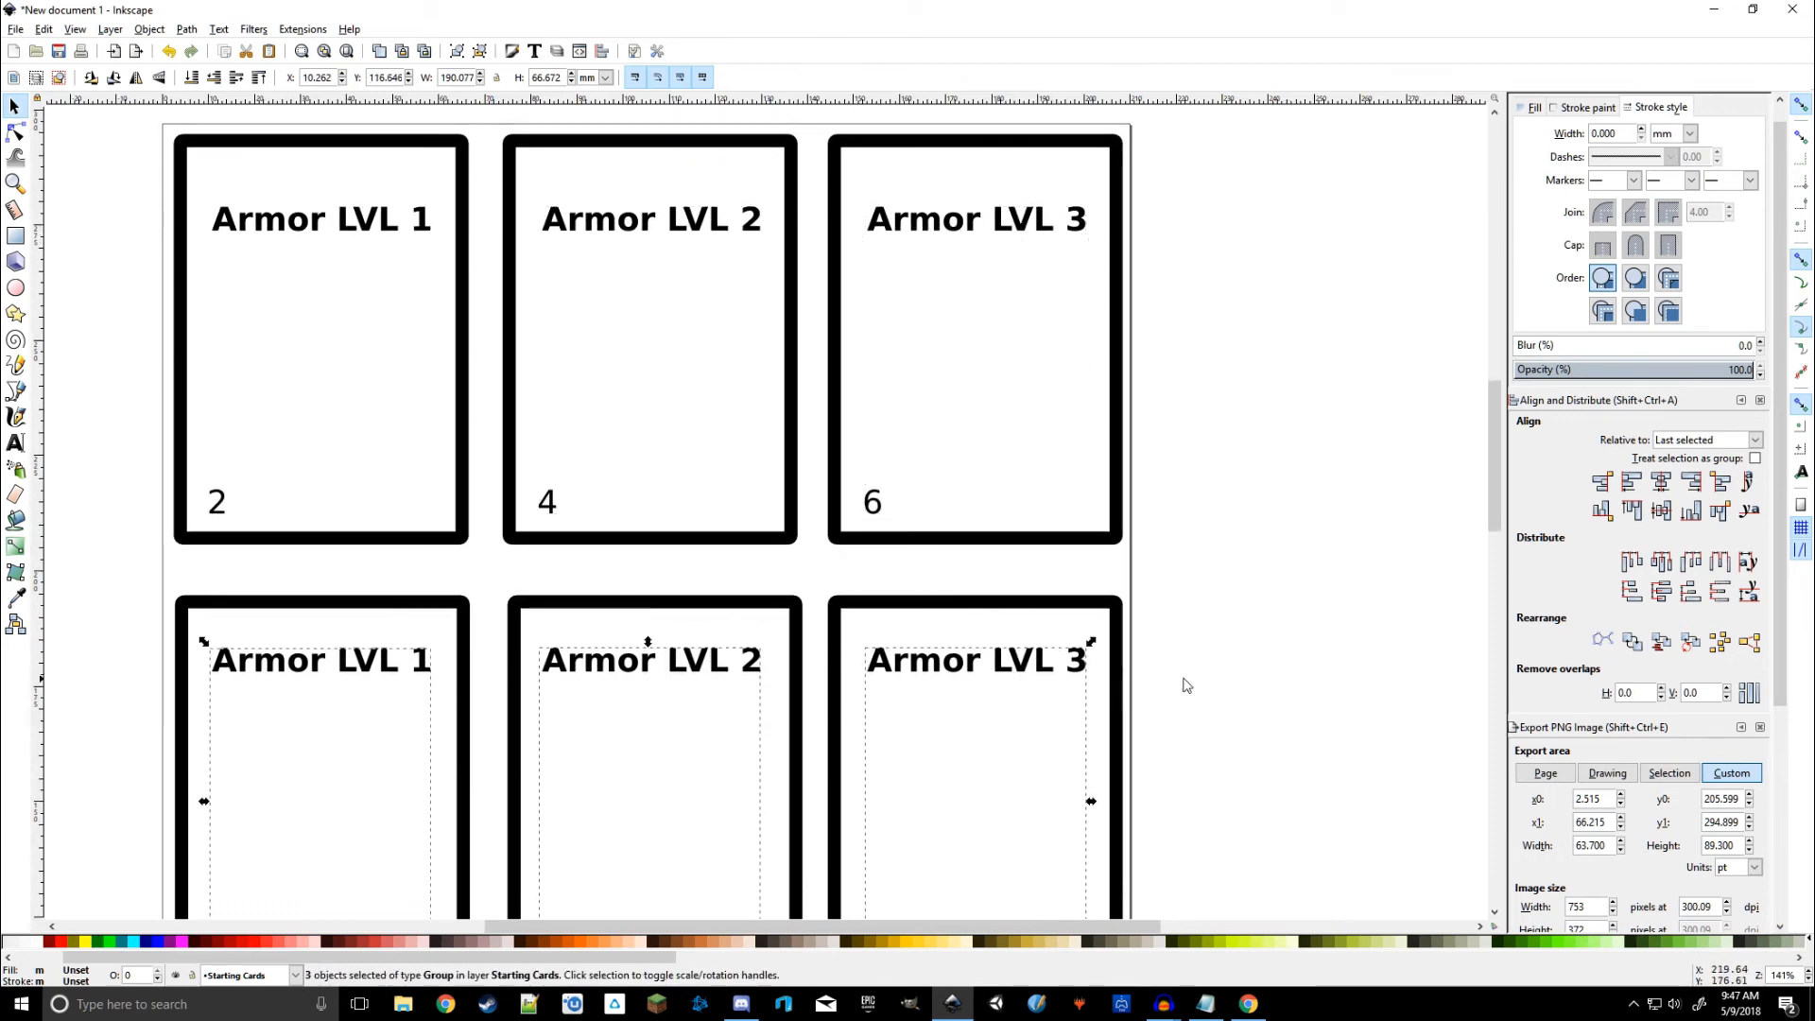
Step: Duplicate them again onto the bottom card row and view the whole page
{"action": "scroll", "coordinate": [1187, 686], "scroll_direction": "down", "scroll_amount": 8}
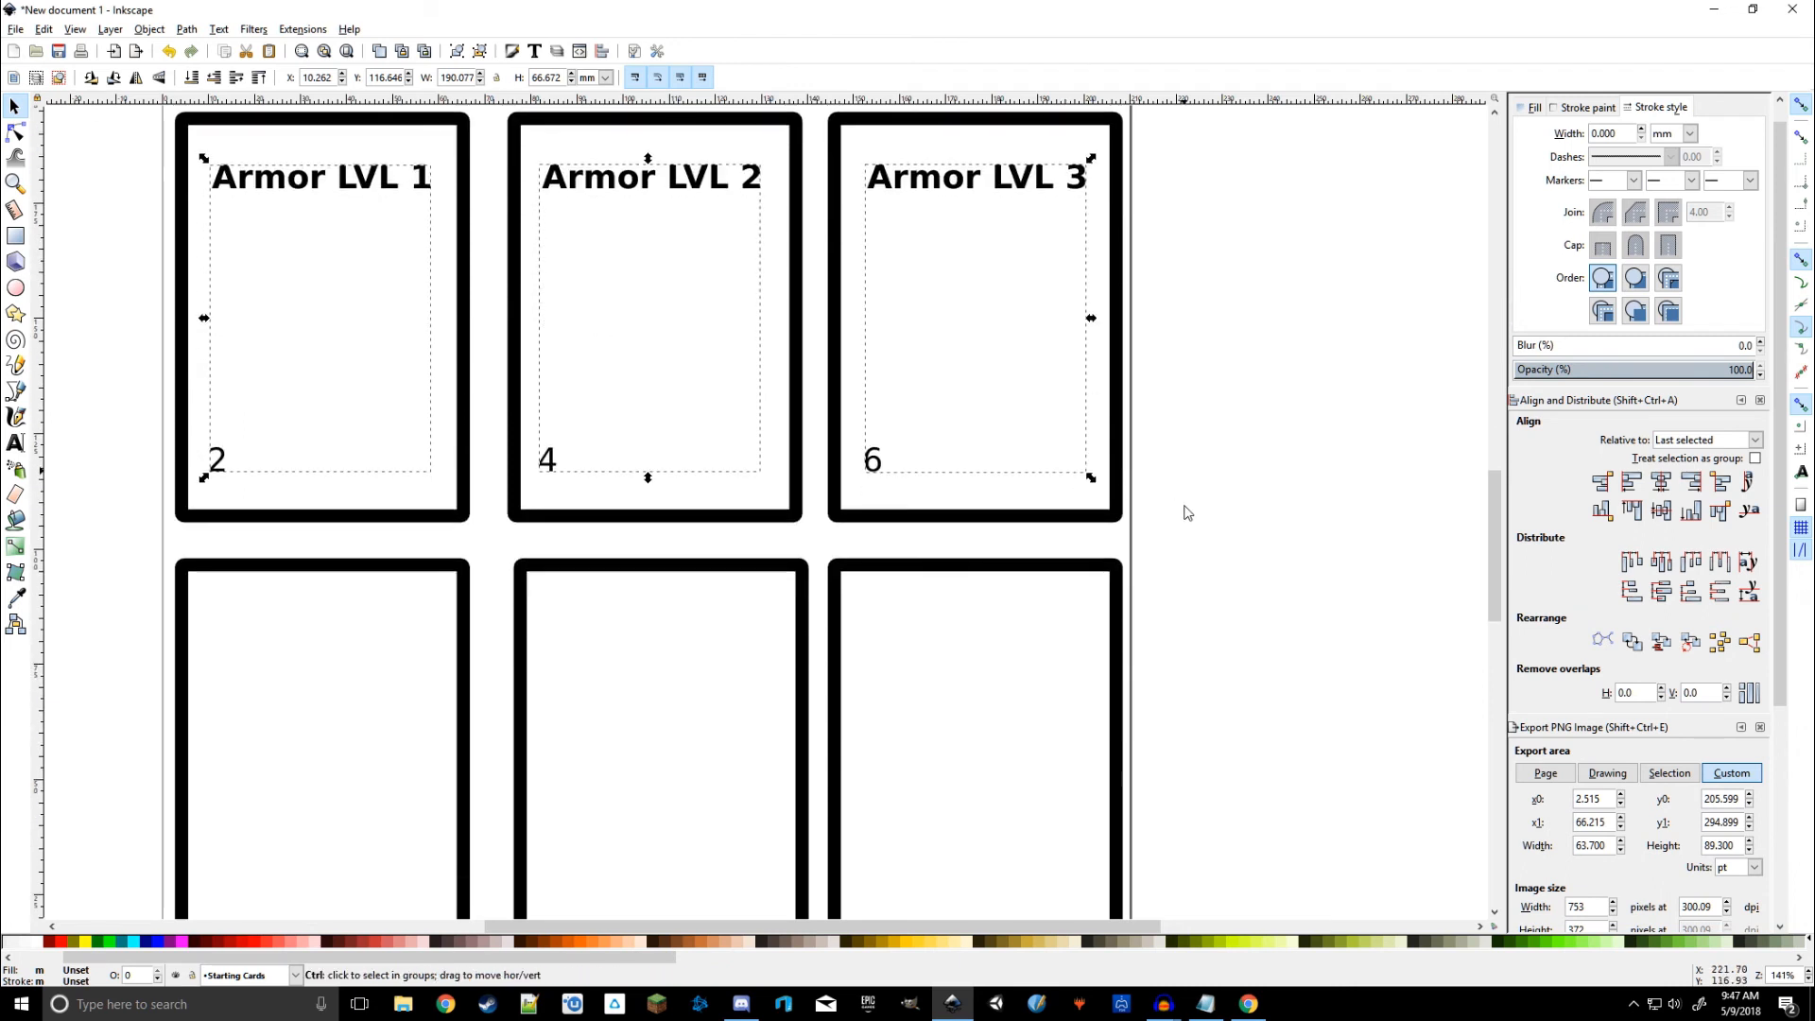
{"action": "key", "text": "ctrl+d"}
{"action": "left_click_drag", "start_coordinate": [1012, 184], "coordinate": [1012, 640]}
{"action": "scroll", "coordinate": [1359, 615], "scroll_direction": "down", "scroll_amount": 3}
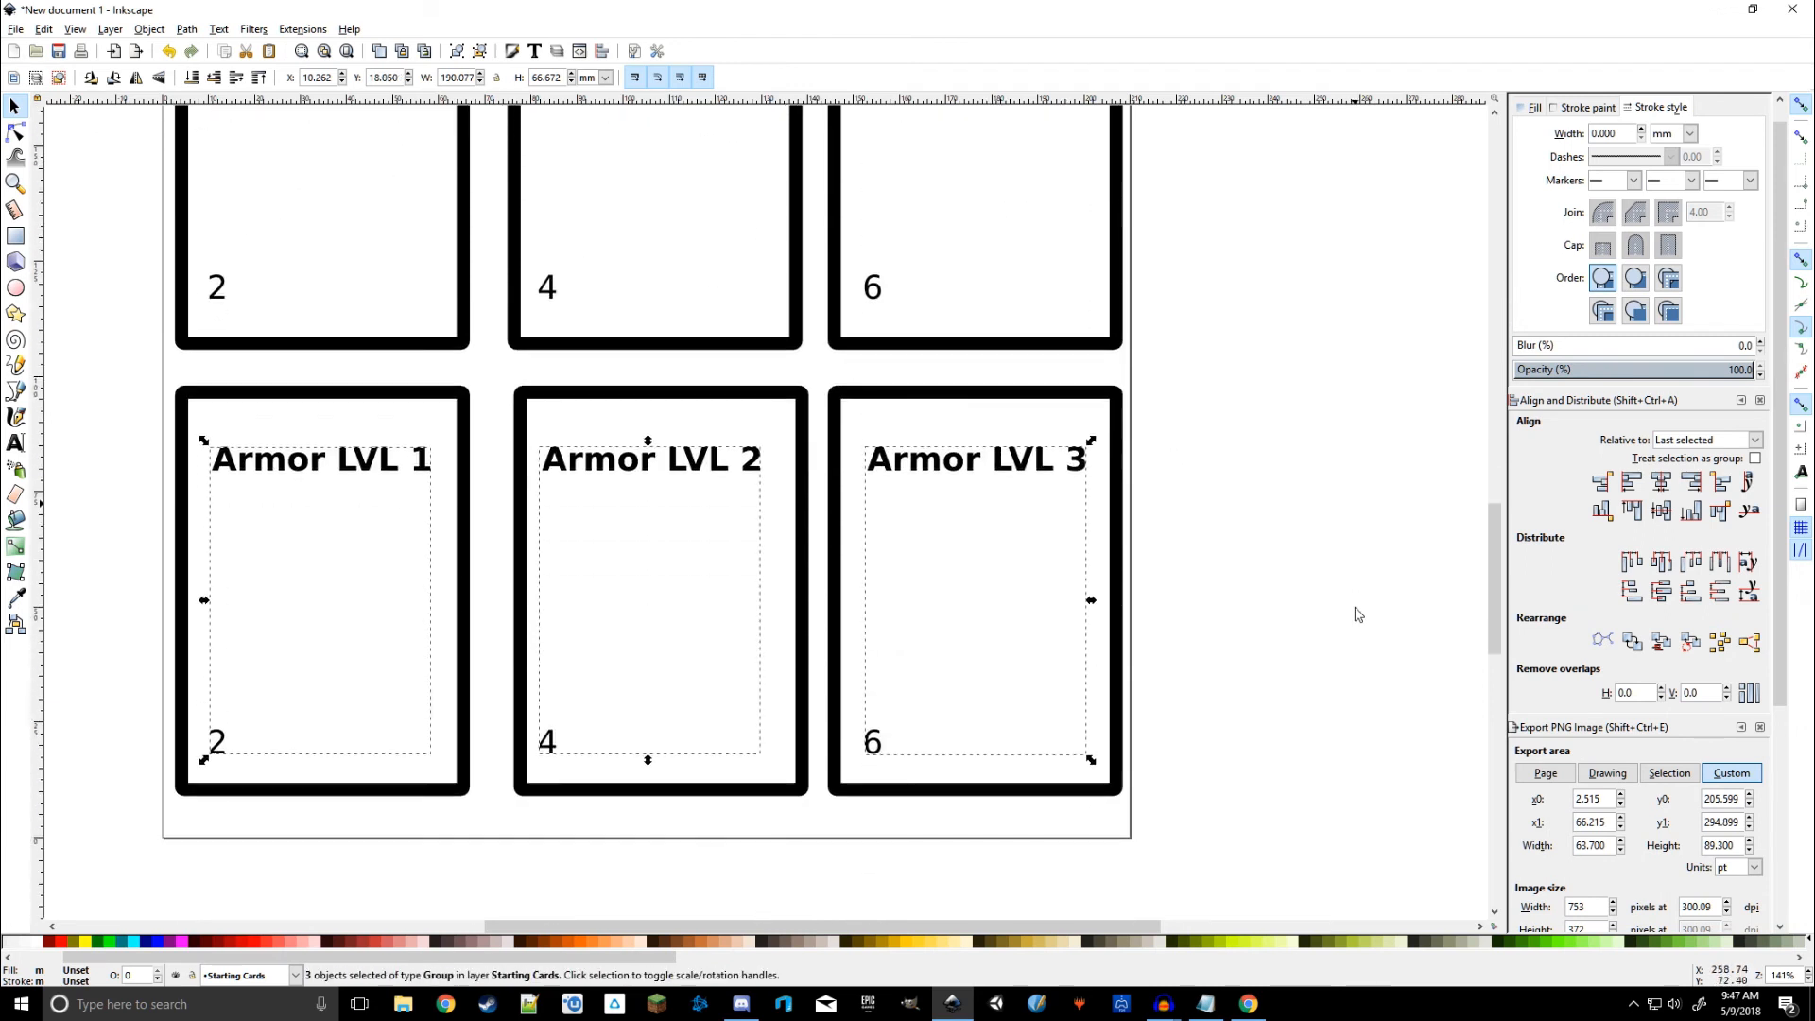
{"action": "left_click", "coordinate": [1358, 614]}
{"action": "scroll", "coordinate": [1305, 332], "scroll_direction": "down", "scroll_amount": 2}
{"action": "left_click_drag", "start_coordinate": [1305, 332], "coordinate": [1162, 534]}
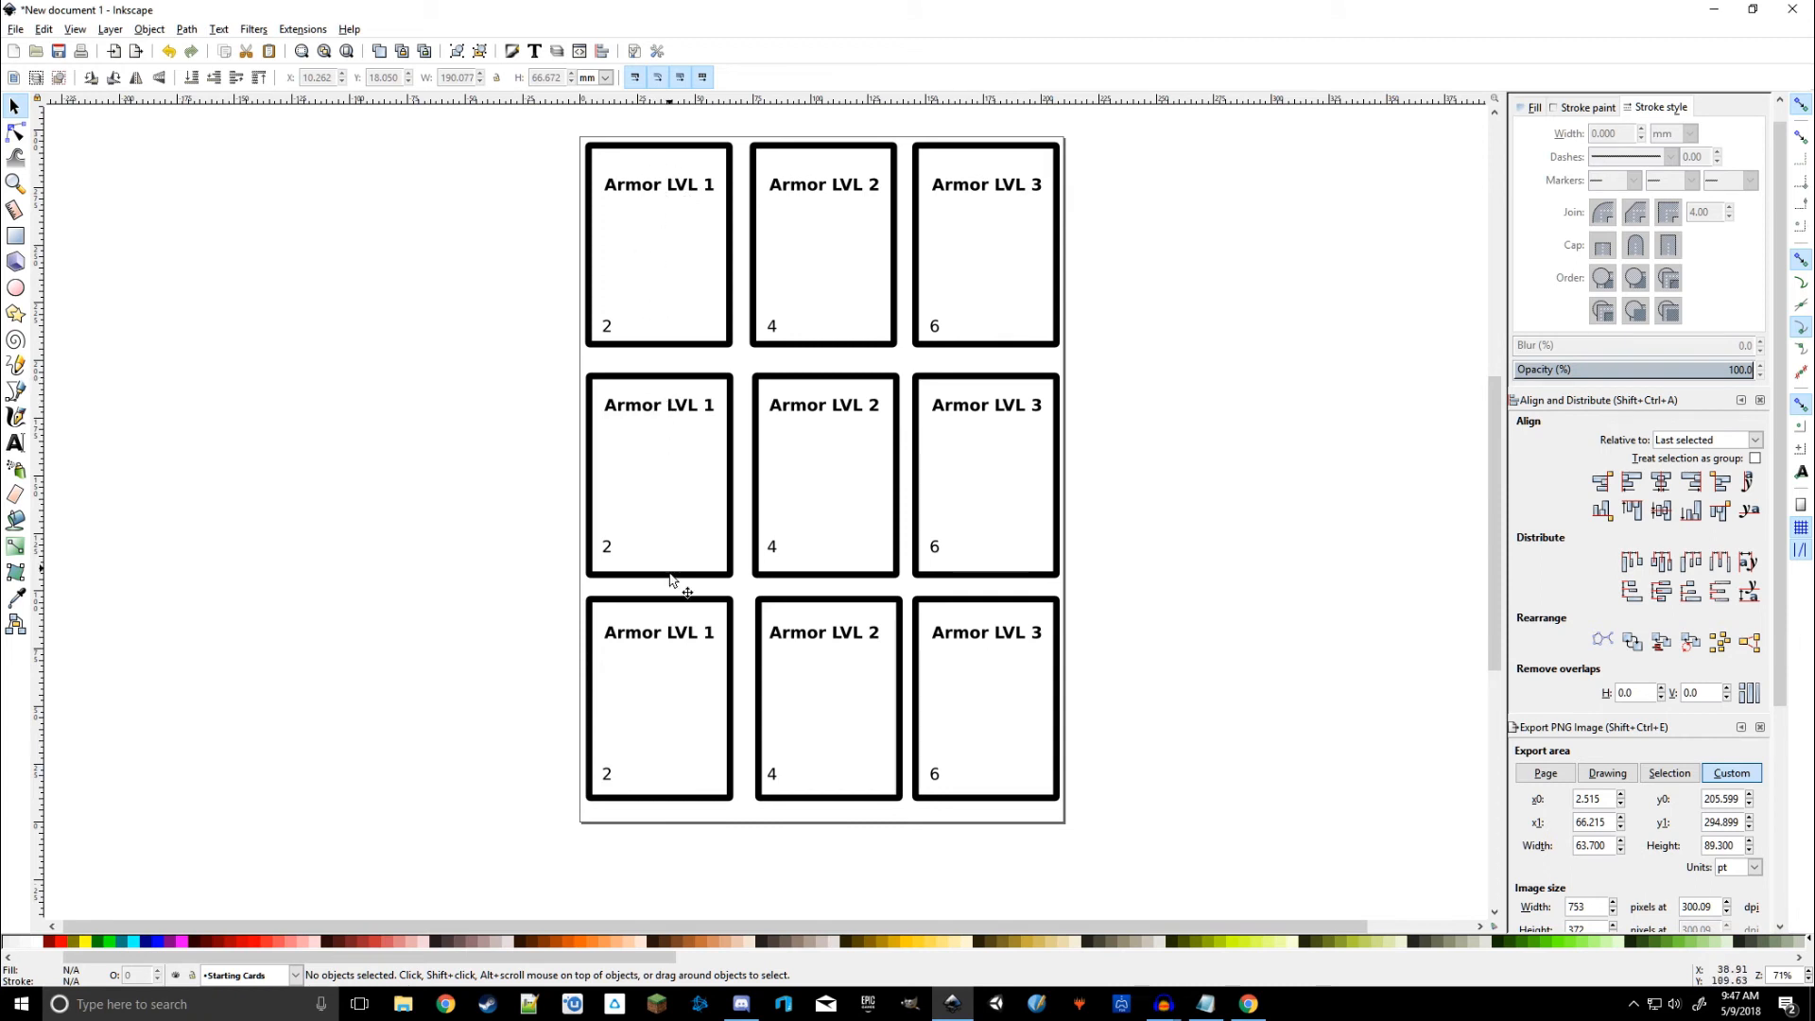
Step: Align the top row's three title groups on the horizontal axis relative to the top-right card's border
{"action": "left_click", "coordinate": [673, 191]}
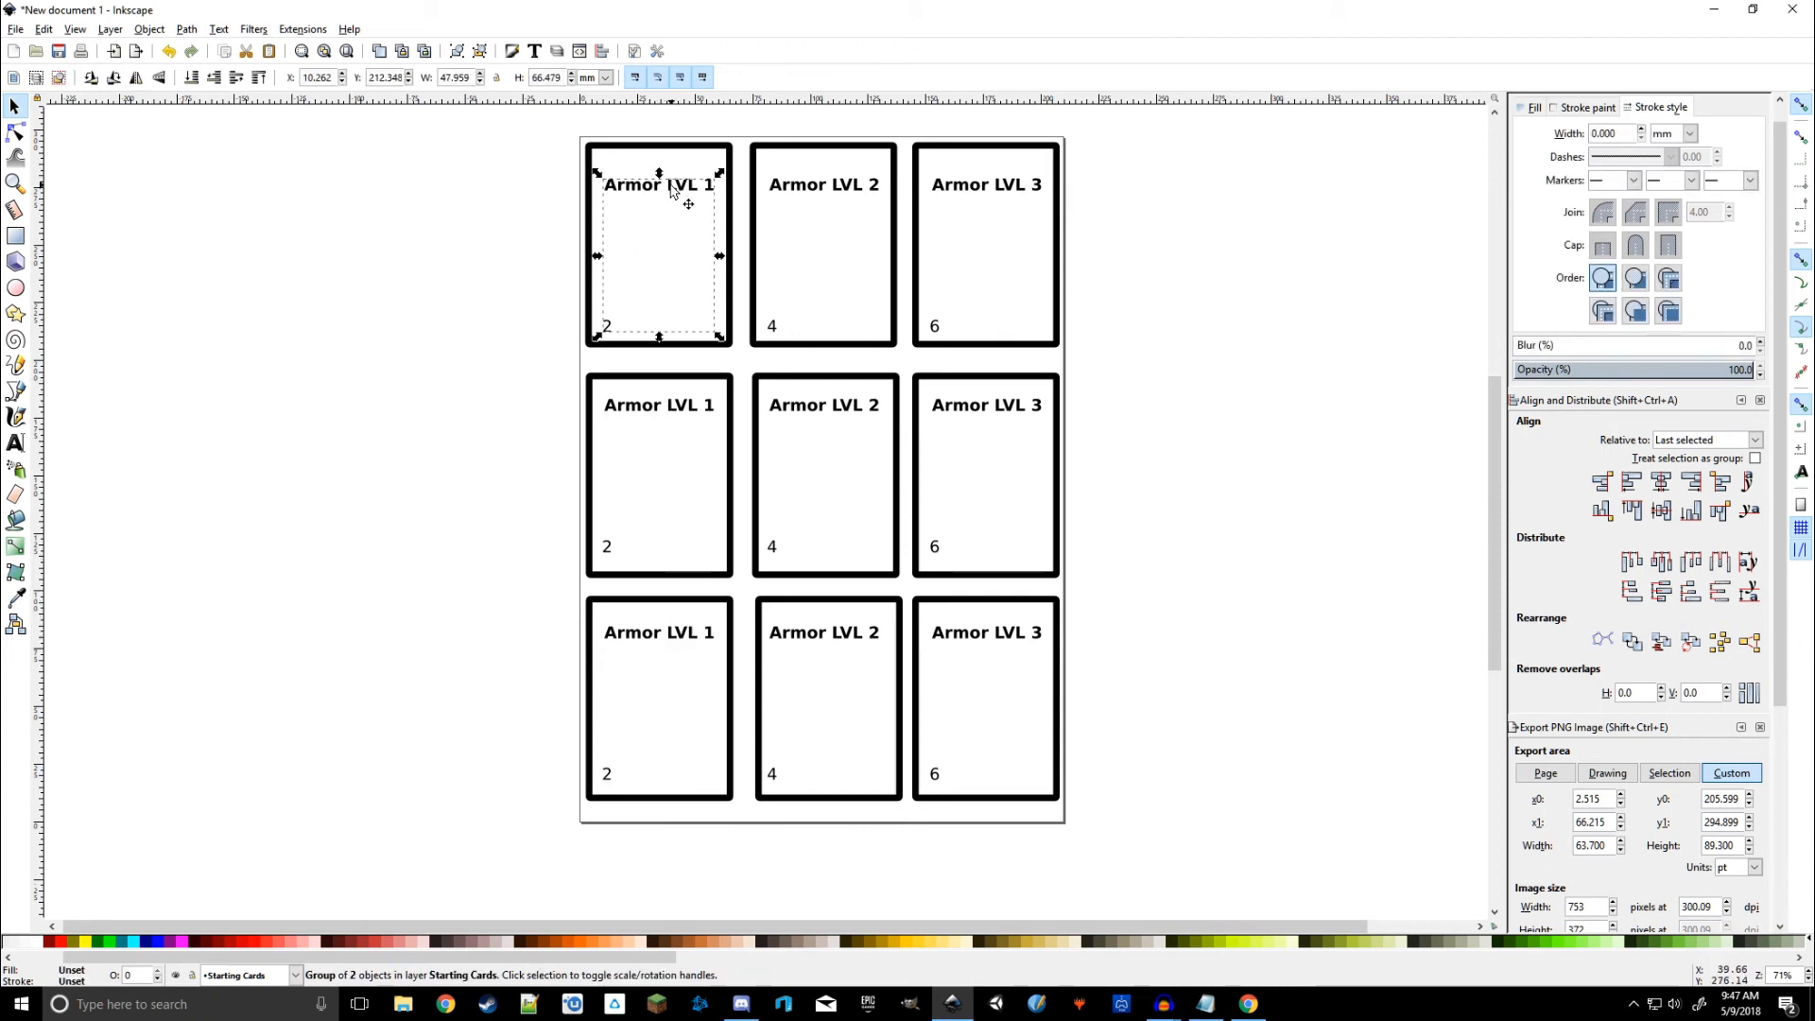
{"action": "left_click", "coordinate": [834, 194], "text": "shift"}
{"action": "left_click", "coordinate": [1003, 193], "text": "shift"}
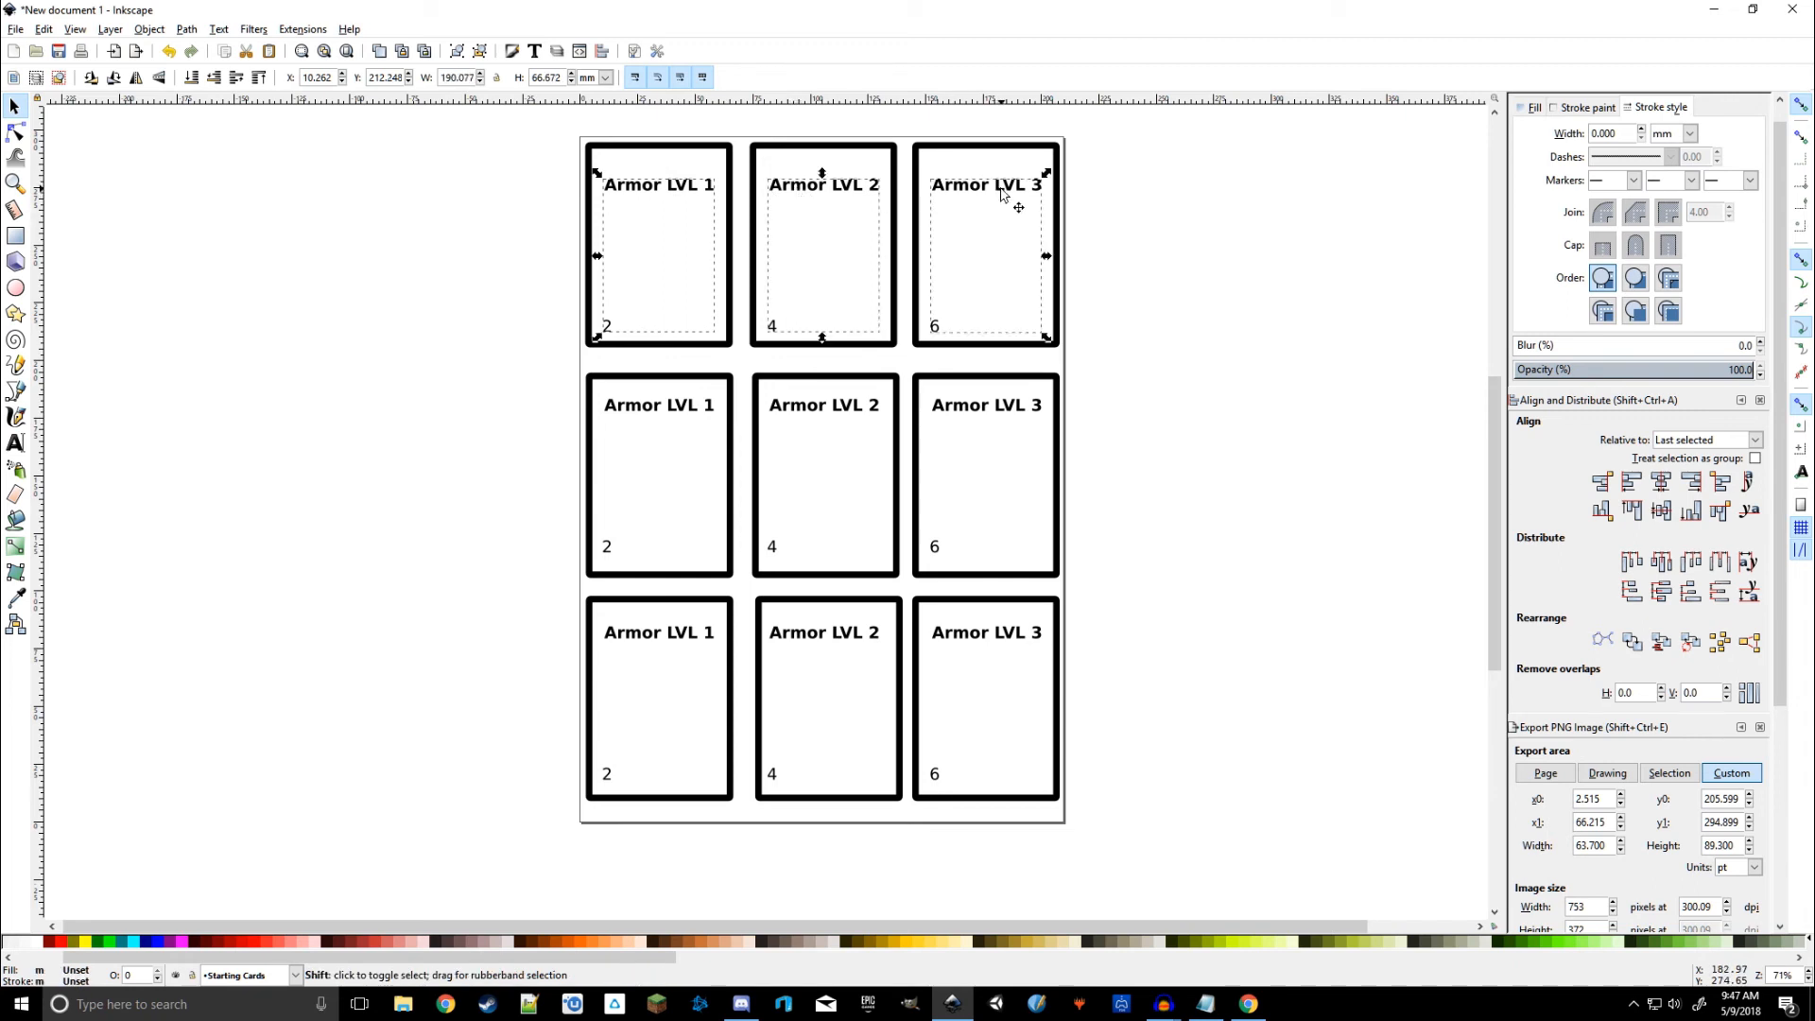
{"action": "left_click", "coordinate": [970, 149], "text": "shift"}
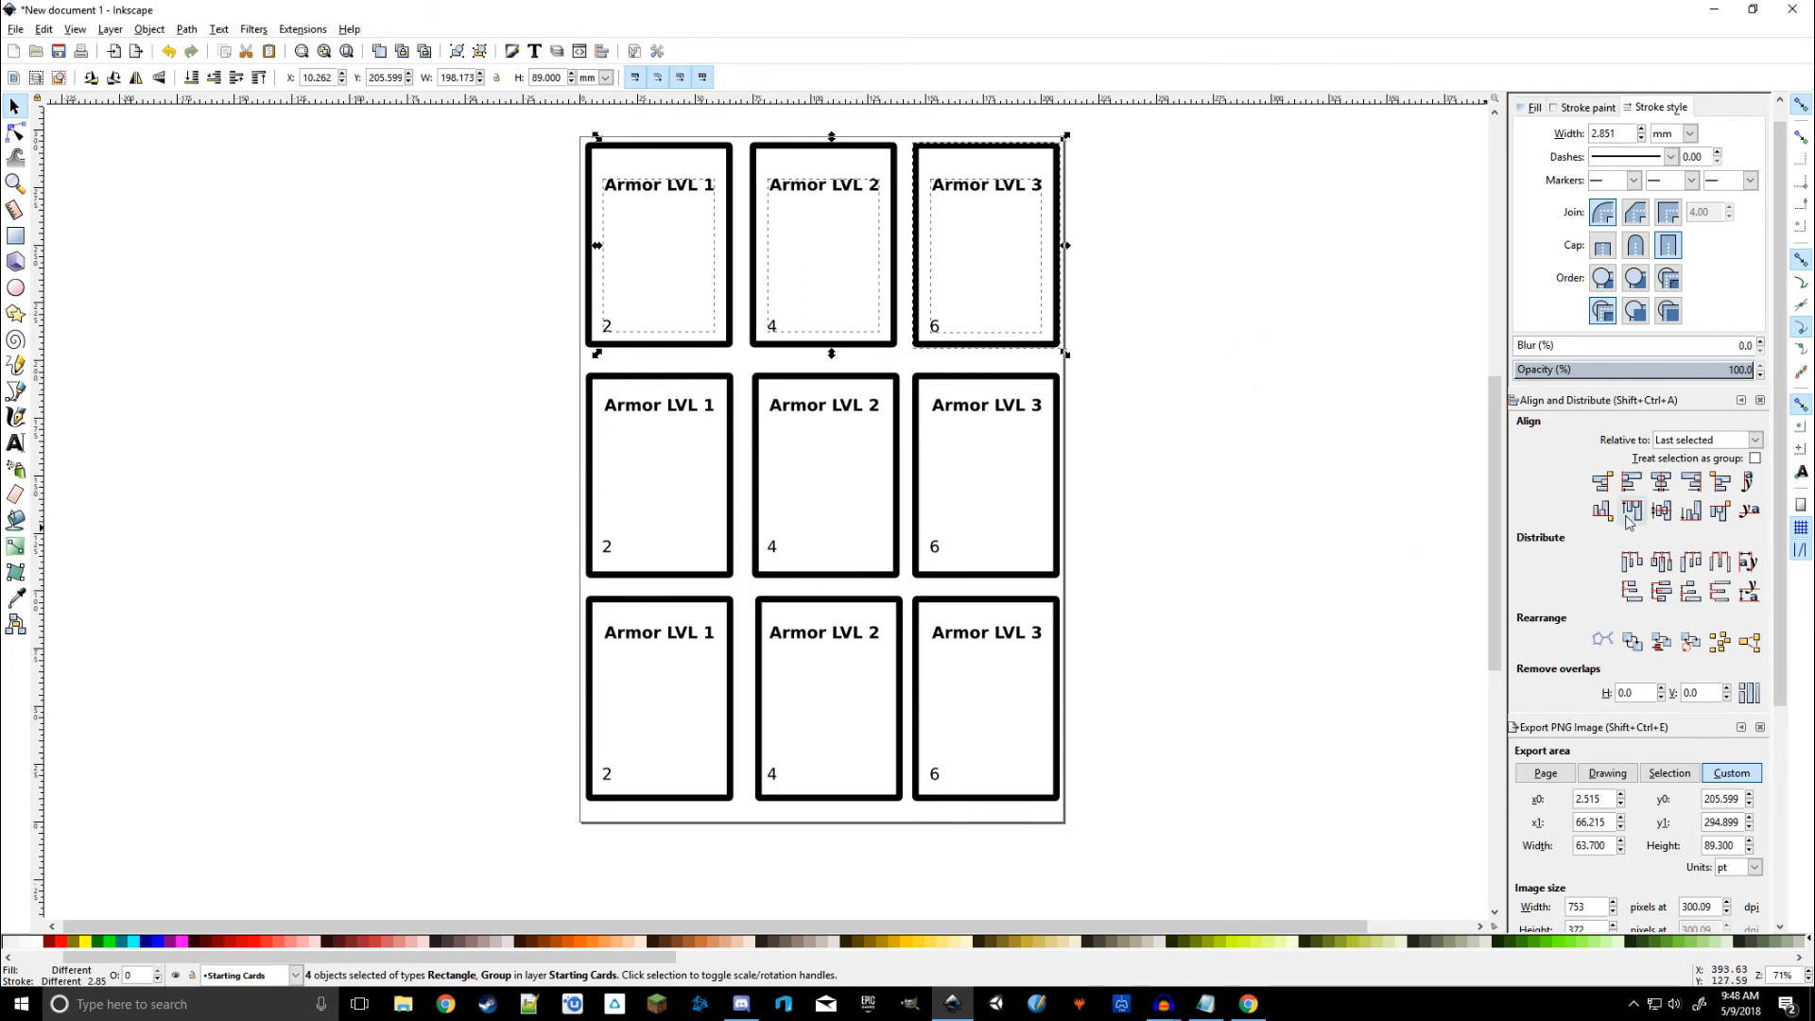
{"action": "left_click", "coordinate": [1661, 511]}
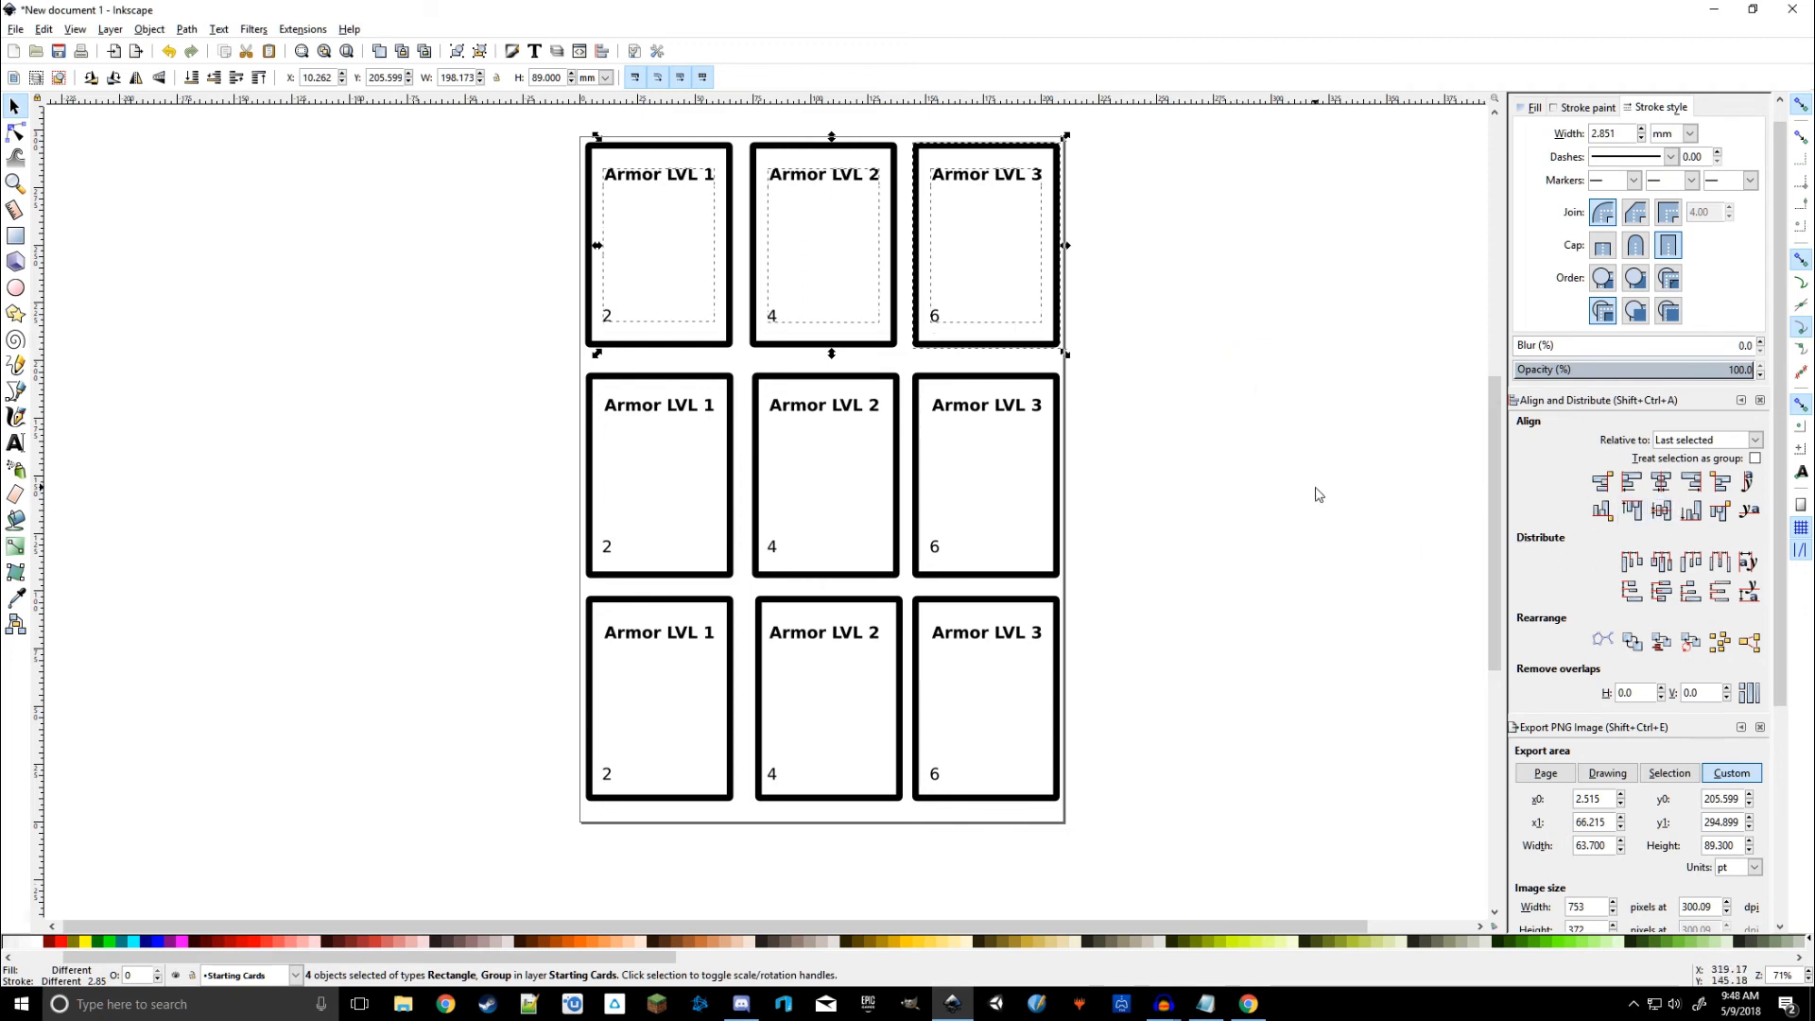
{"action": "left_click", "coordinate": [1307, 517]}
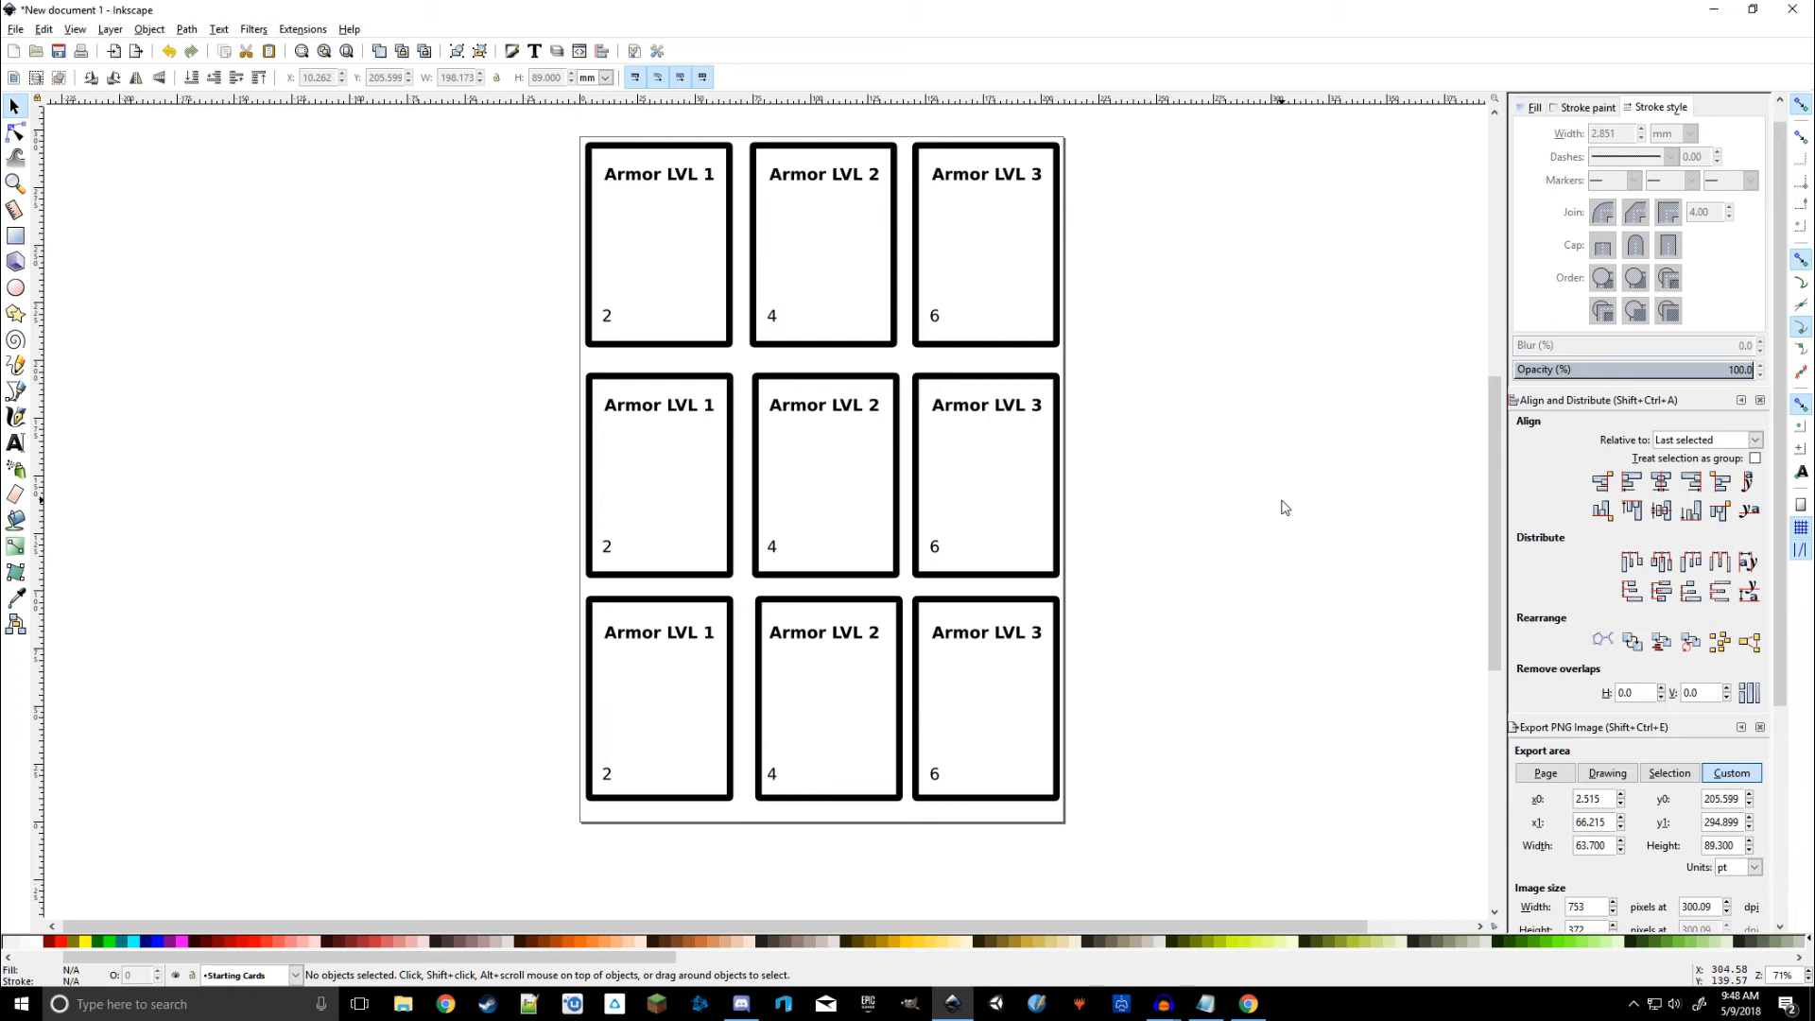
Step: Vertically centre the middle row's three titles and numbers on the right card's border
{"action": "left_click", "coordinate": [659, 417]}
{"action": "left_click", "coordinate": [841, 417], "text": "shift"}
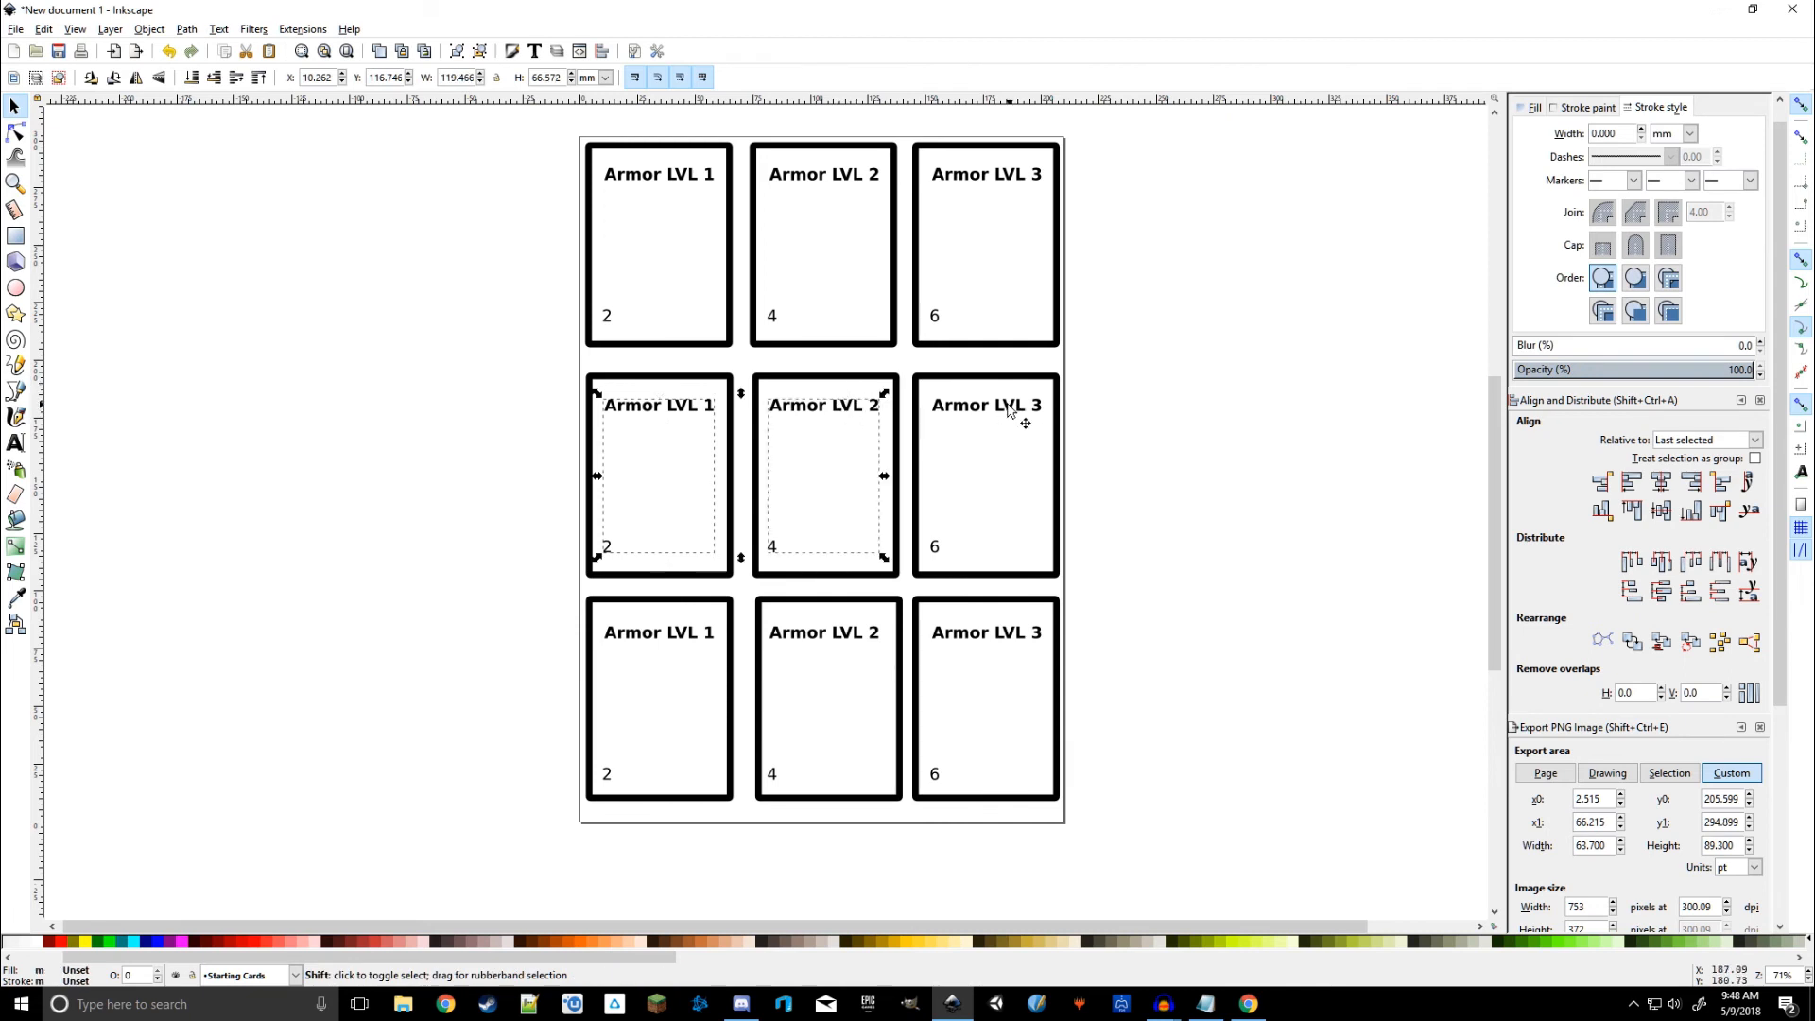
{"action": "left_click", "coordinate": [1008, 412], "text": "shift"}
{"action": "left_click", "coordinate": [1000, 379], "text": "shift"}
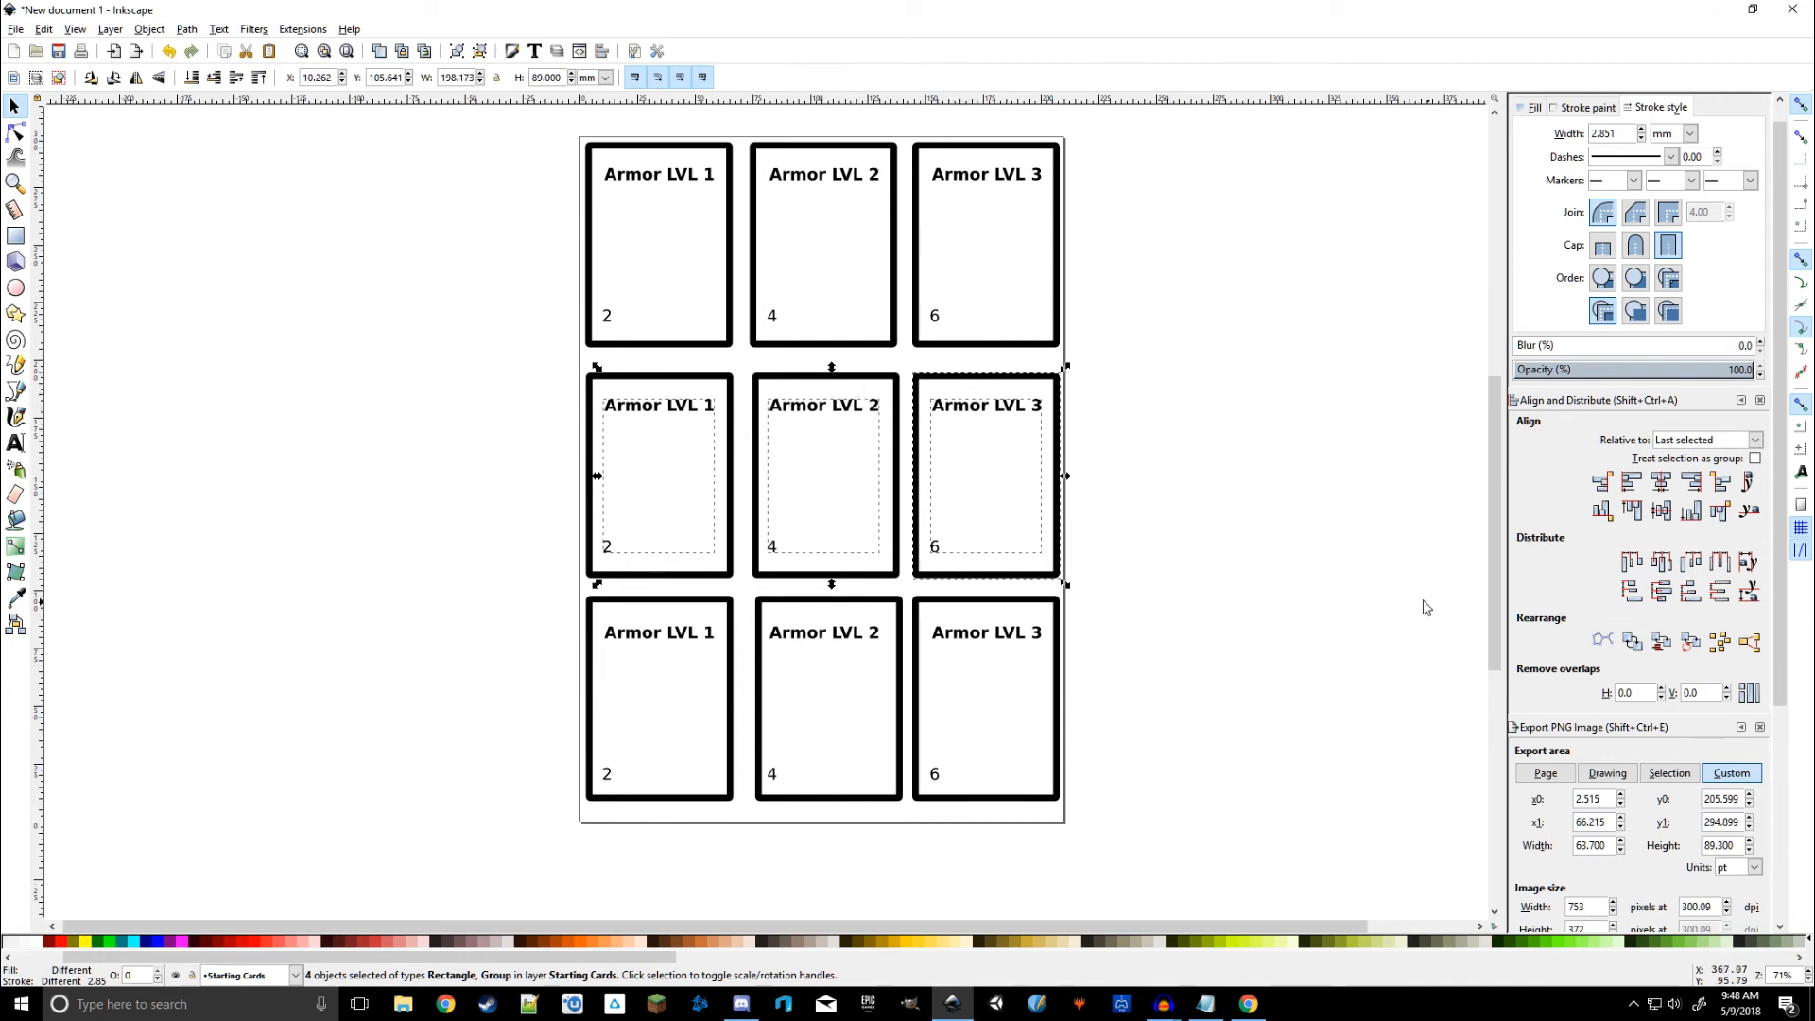
{"action": "left_click", "coordinate": [1664, 515]}
{"action": "key", "text": "Escape"}
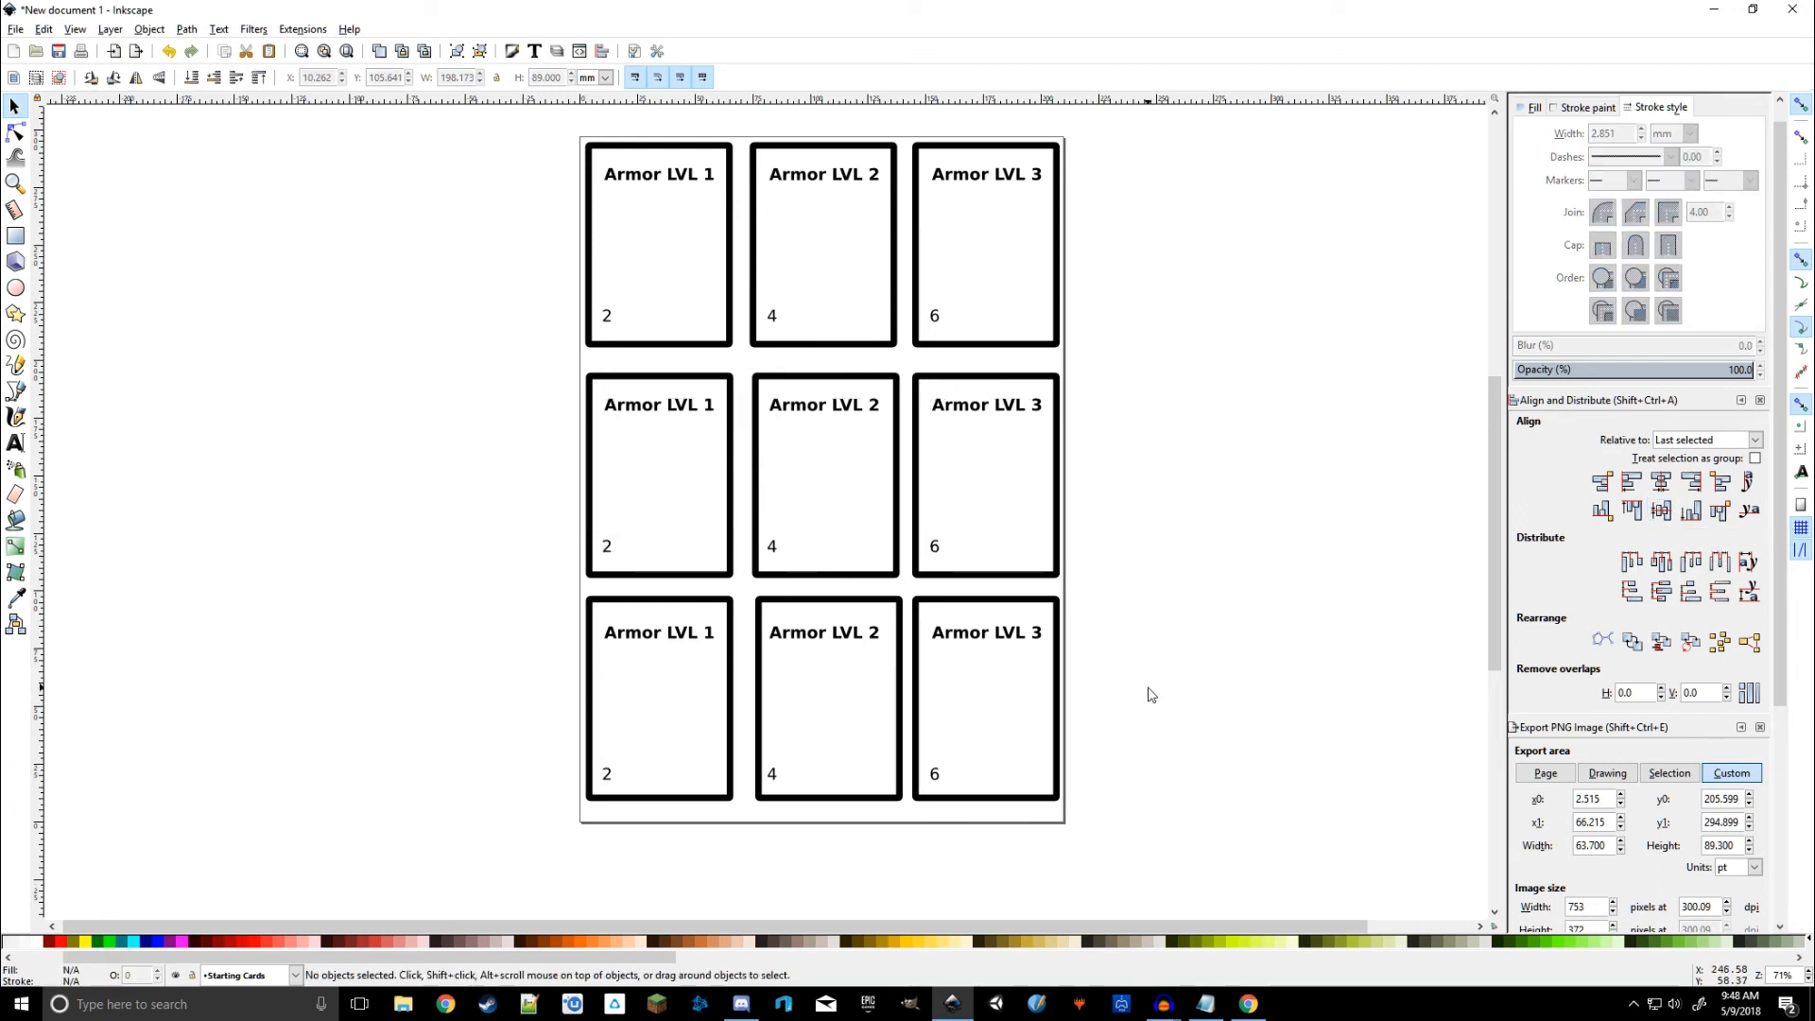
Step: Vertically centre the bottom row's three titles and numbers on the right card's border
{"action": "left_click", "coordinate": [661, 637]}
{"action": "left_click", "coordinate": [797, 640], "text": "shift"}
{"action": "left_click", "coordinate": [1031, 633], "text": "shift"}
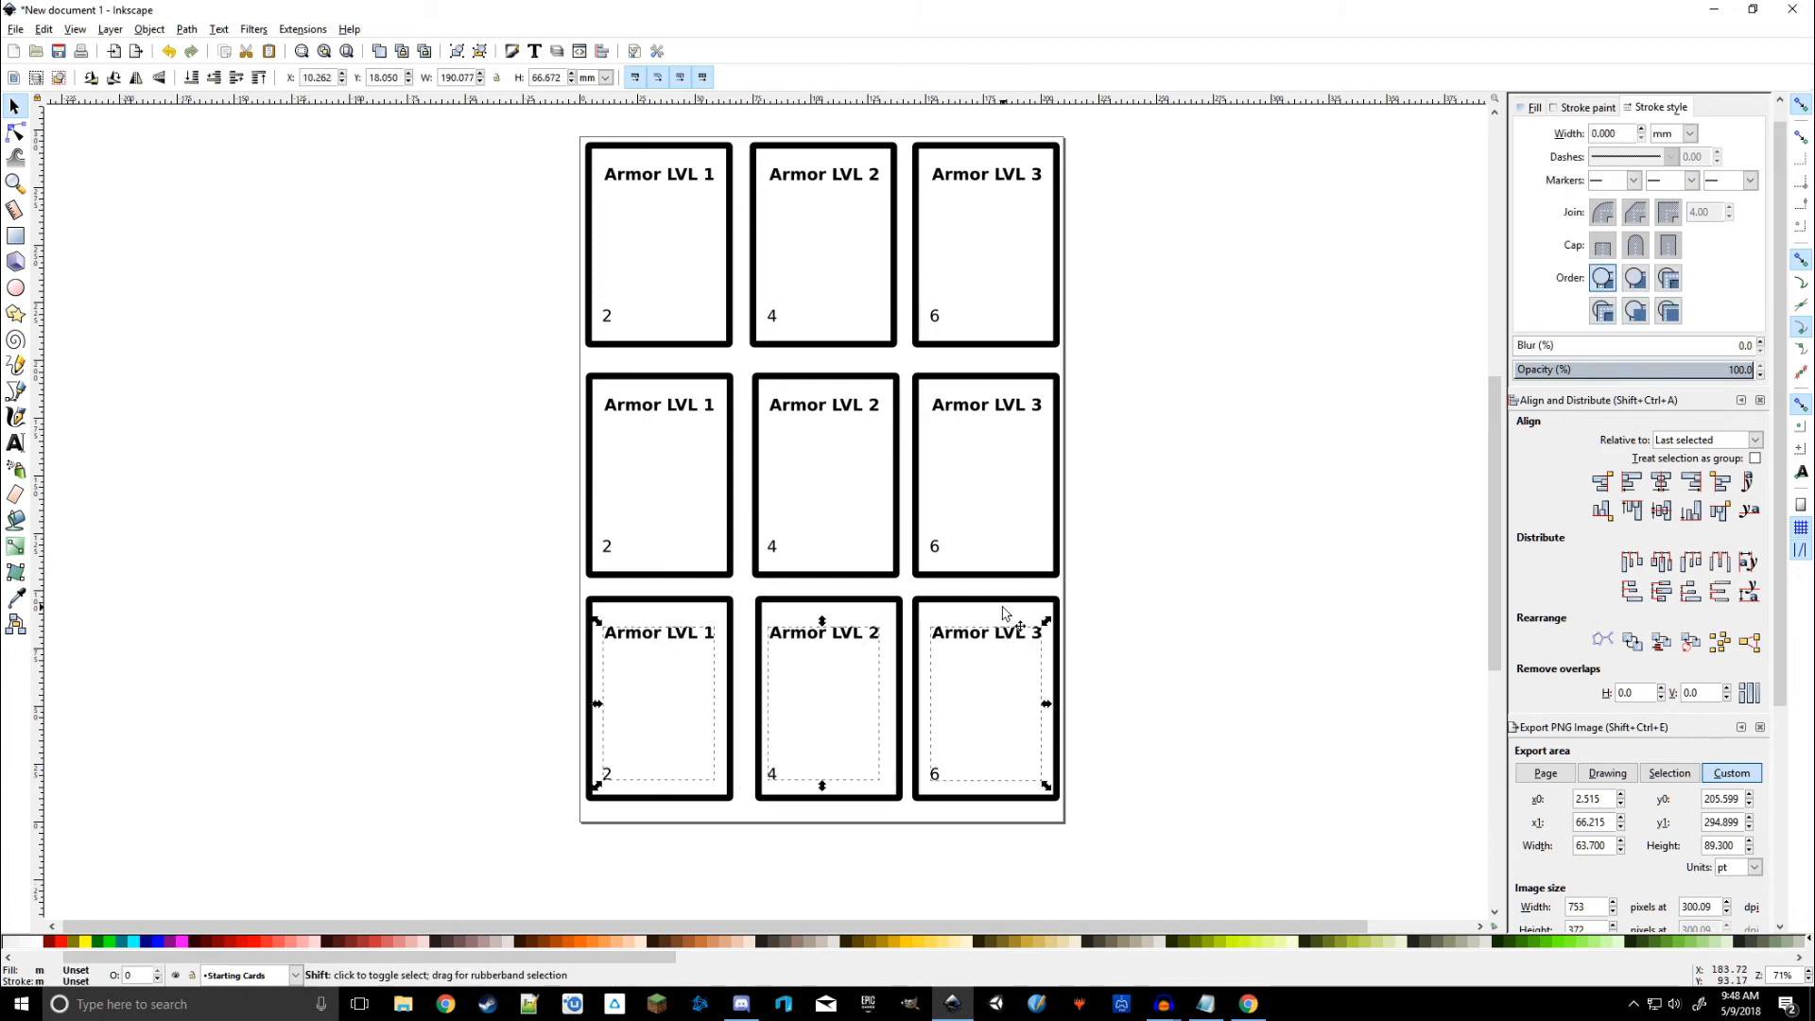
{"action": "left_click", "coordinate": [1005, 619], "text": "shift"}
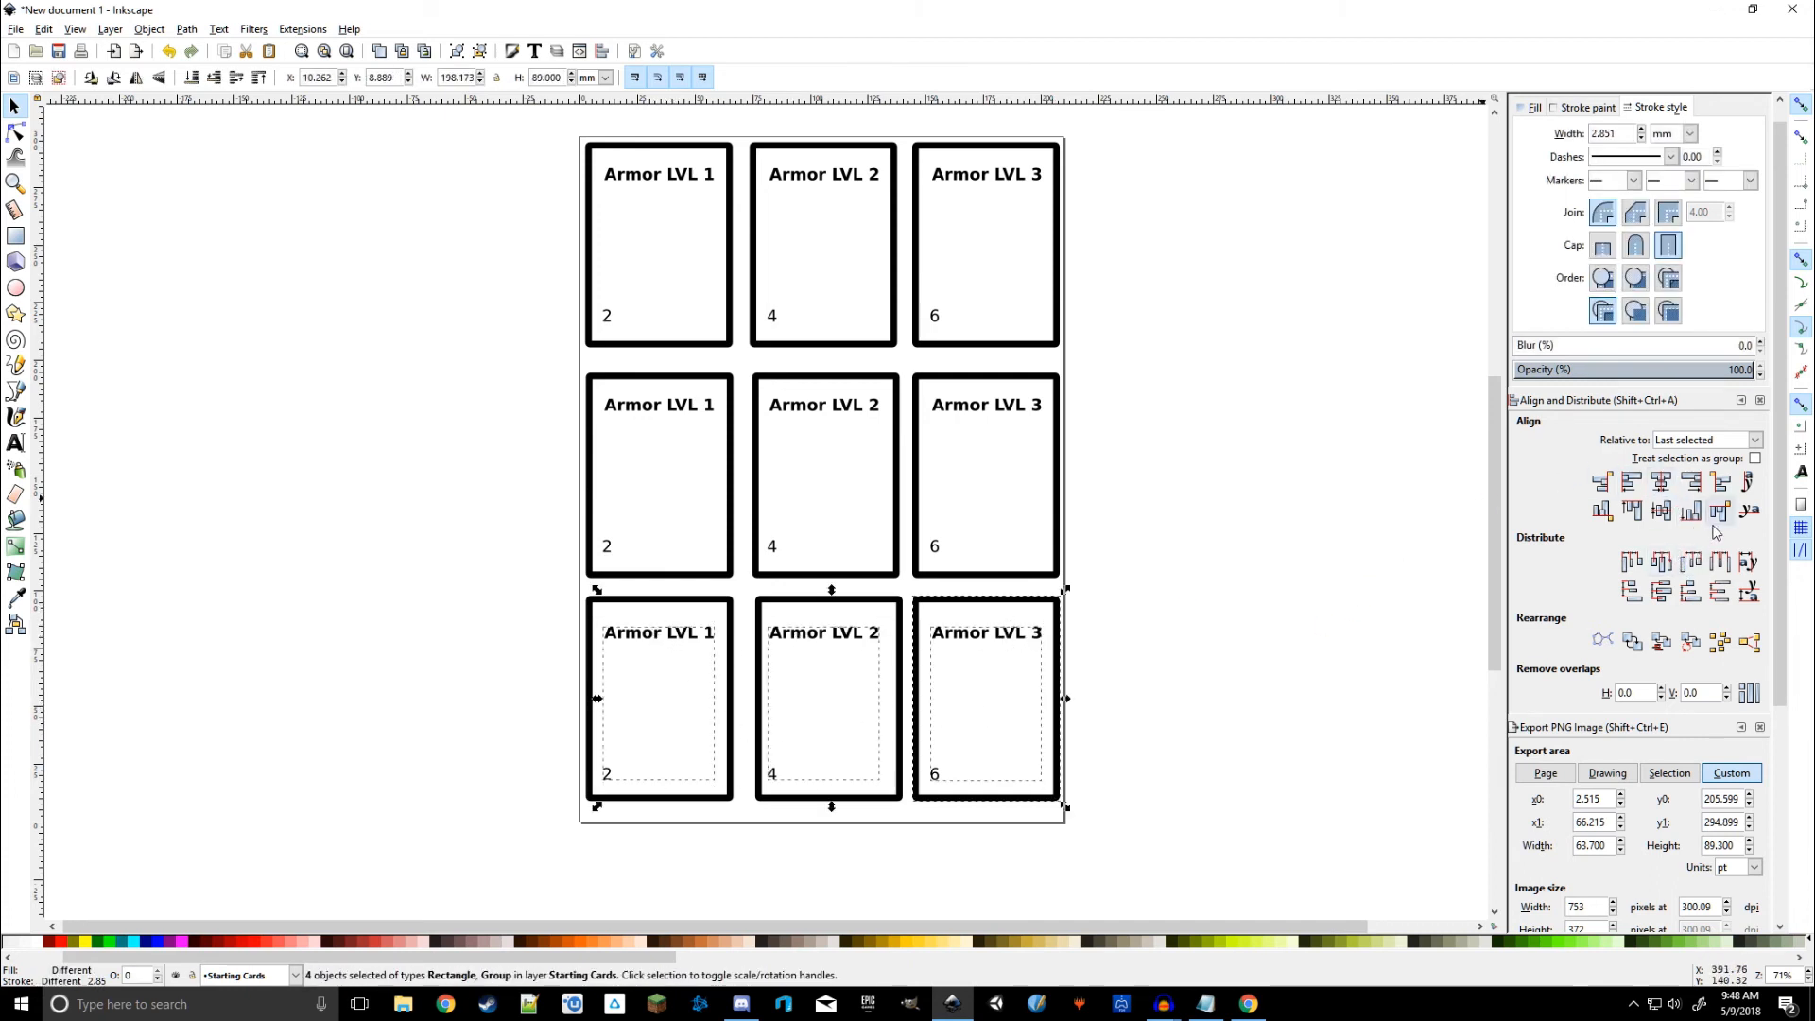
{"action": "left_click", "coordinate": [1662, 516]}
{"action": "left_click", "coordinate": [1246, 708]}
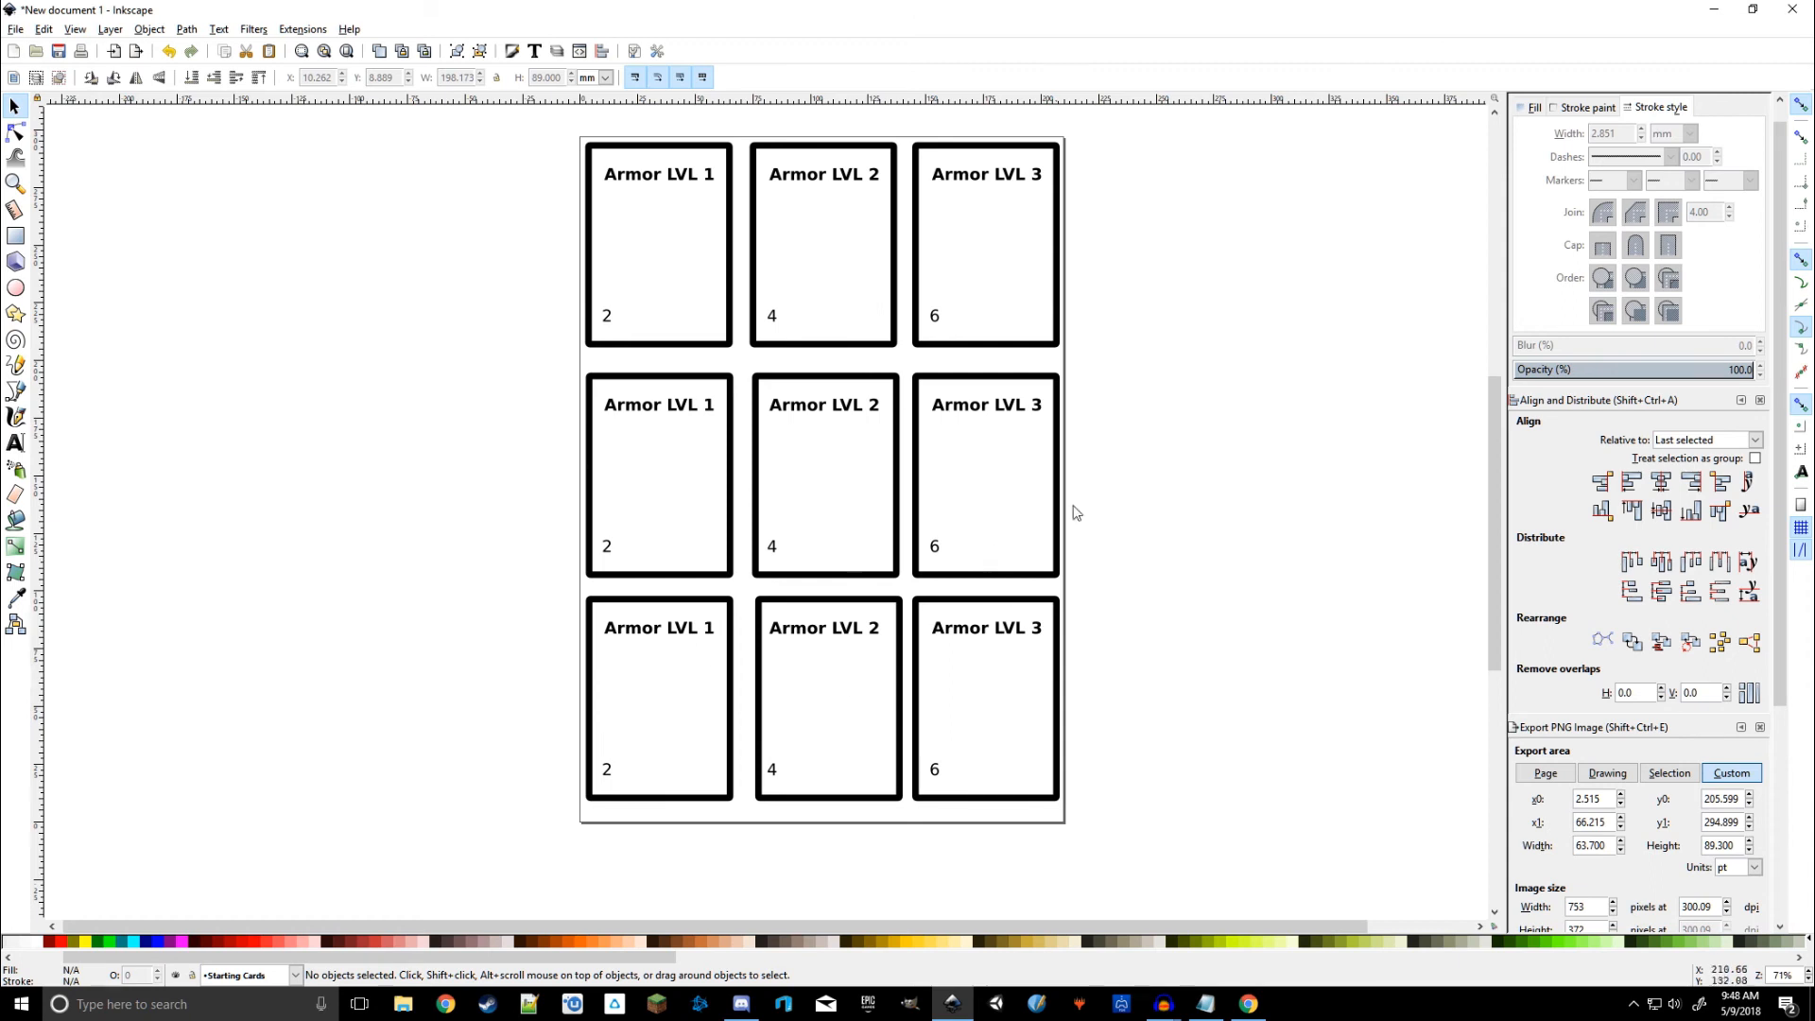
Step: Replace 'Armor' with 'Gun' in the left, centre and right middle-row titles
{"action": "left_click", "coordinate": [15, 442]}
{"action": "double_click", "coordinate": [626, 405]}
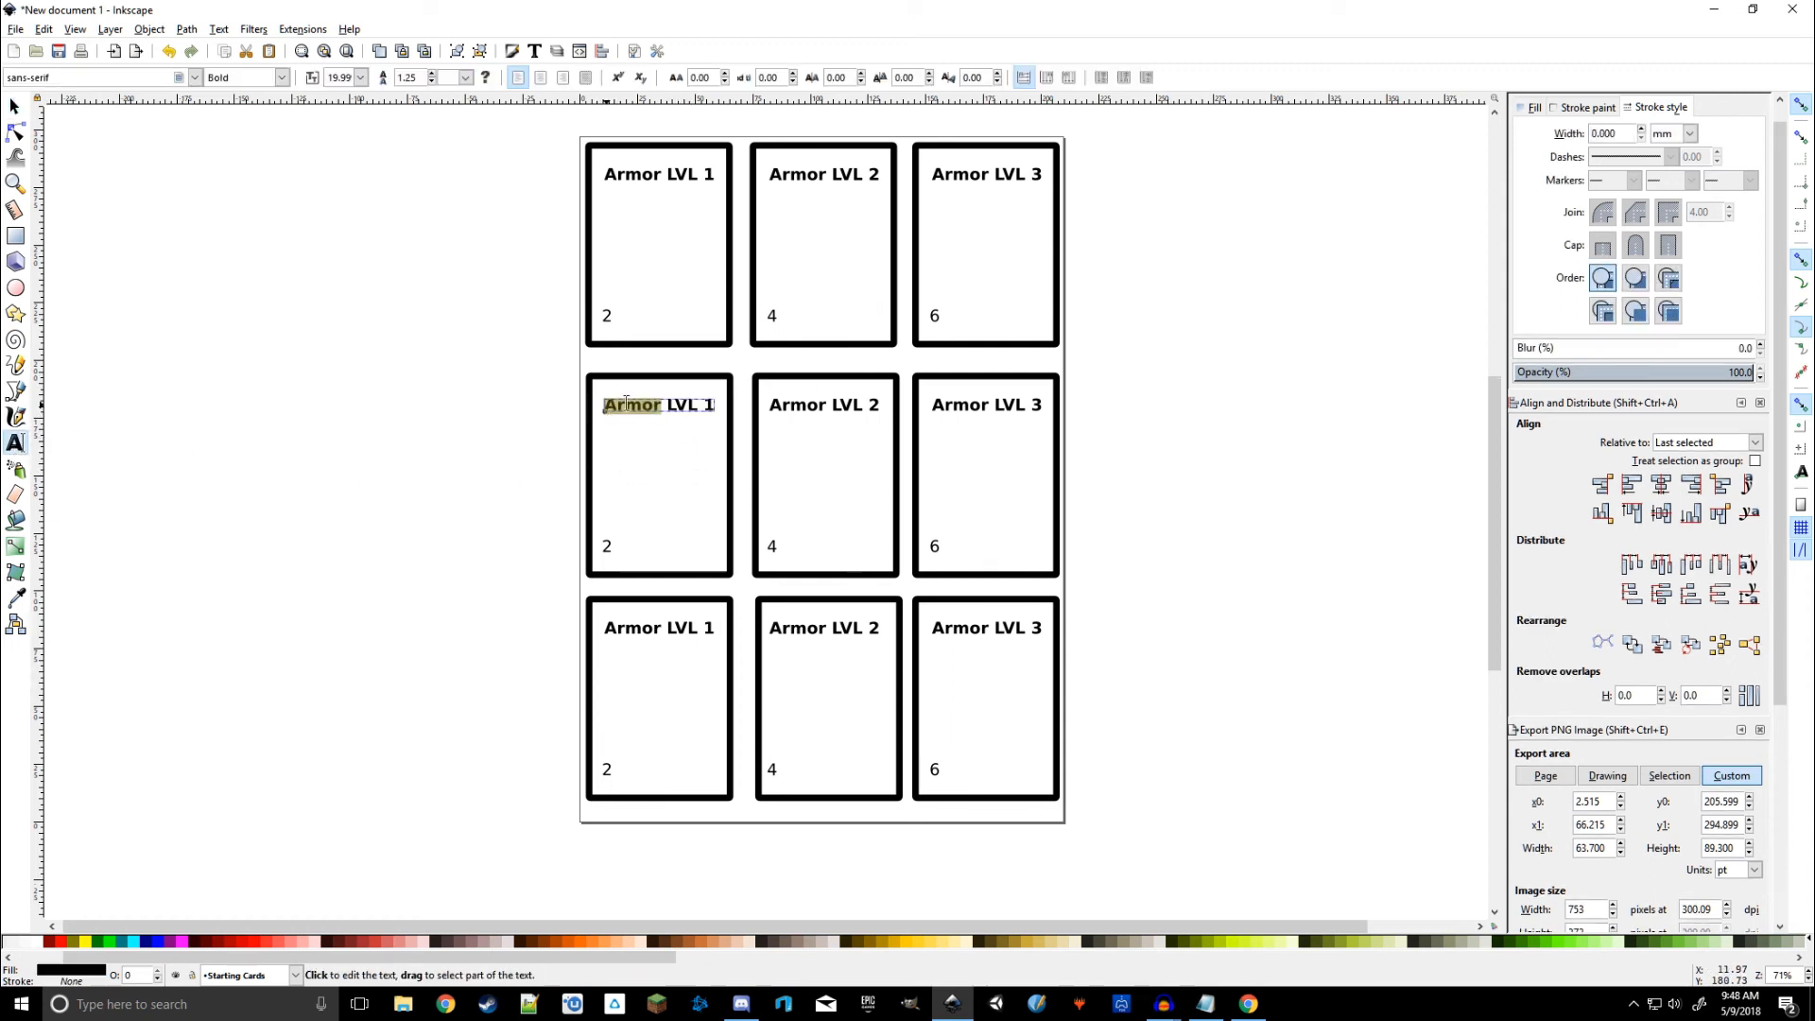
{"action": "type", "text": "Gun"}
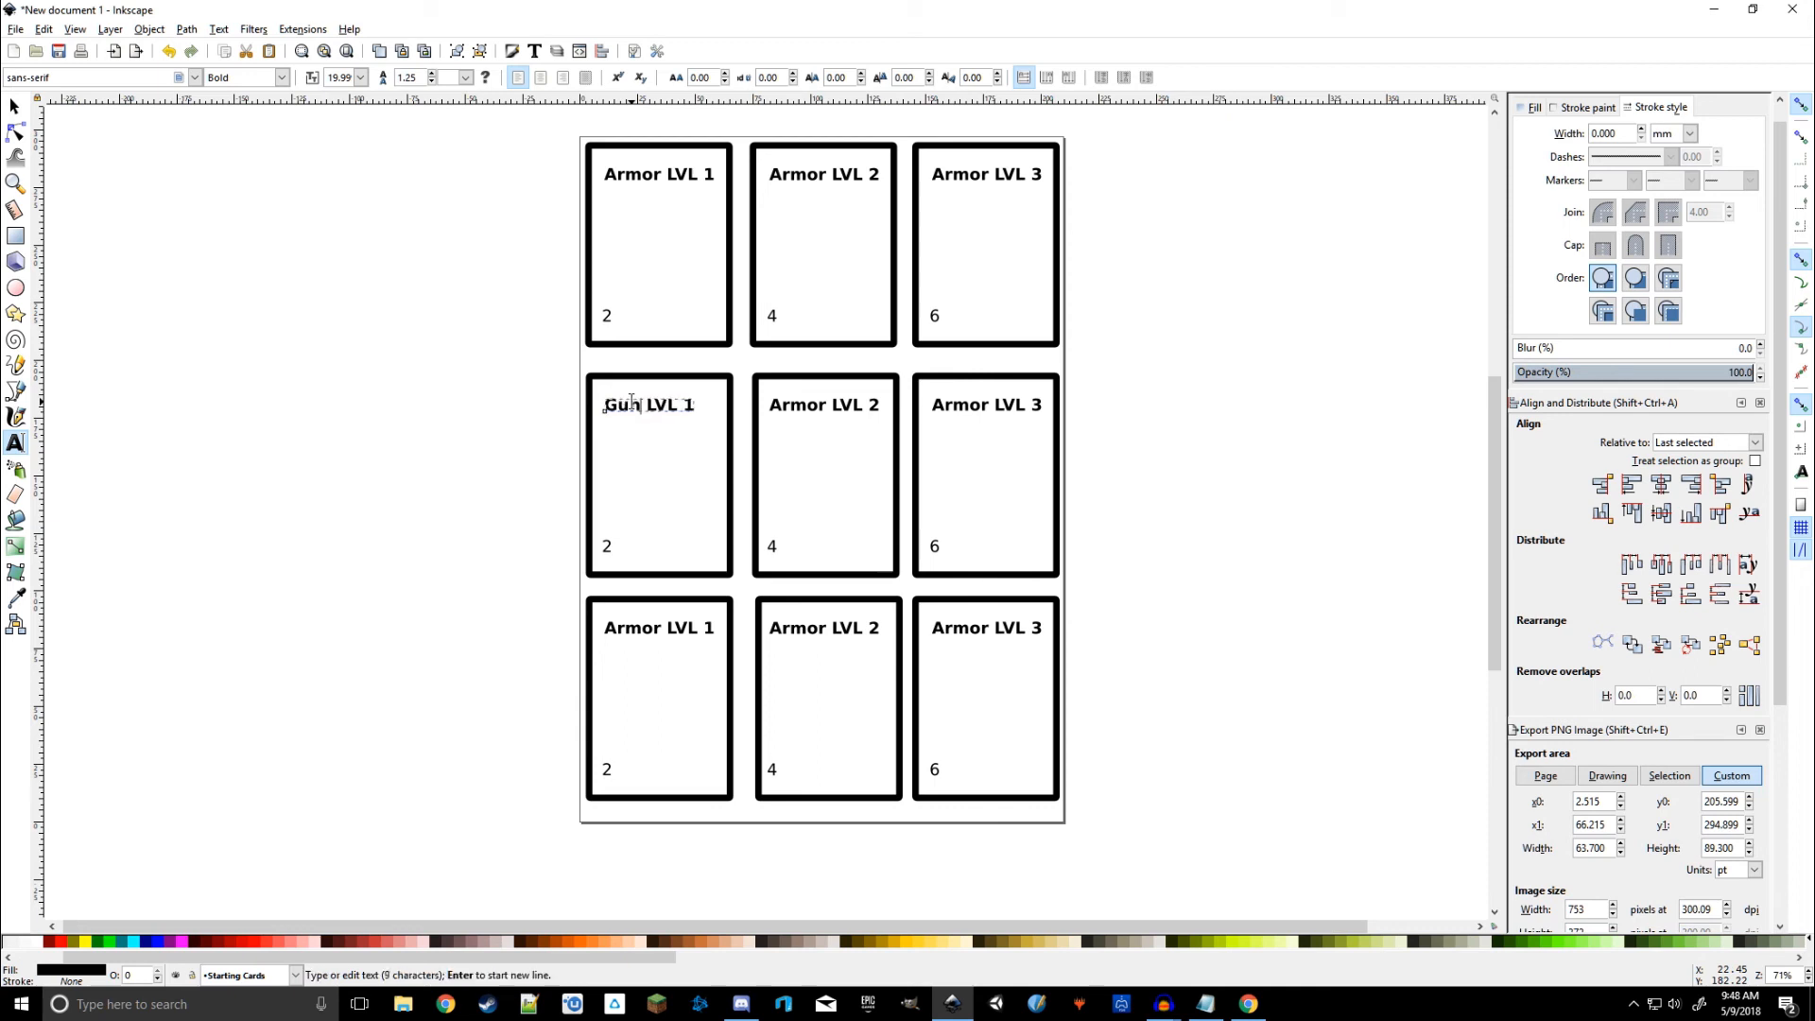
{"action": "double_click", "coordinate": [772, 405]}
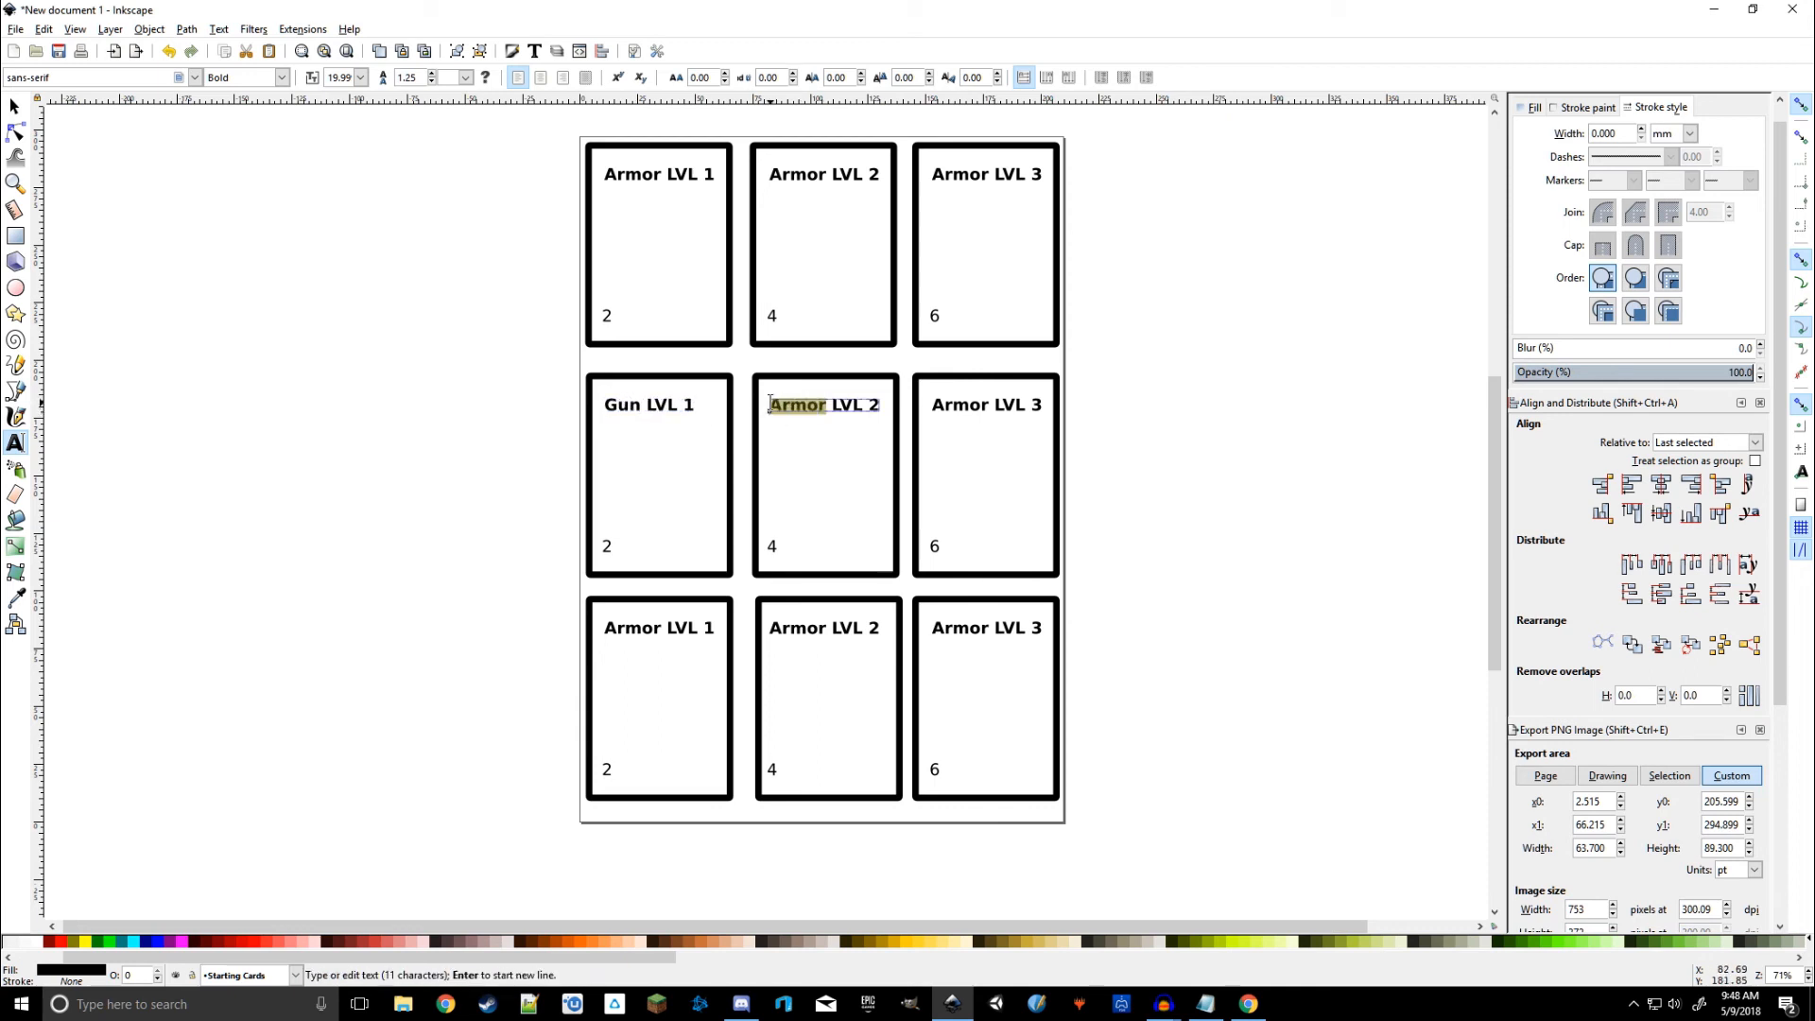
{"action": "type", "text": "Gun"}
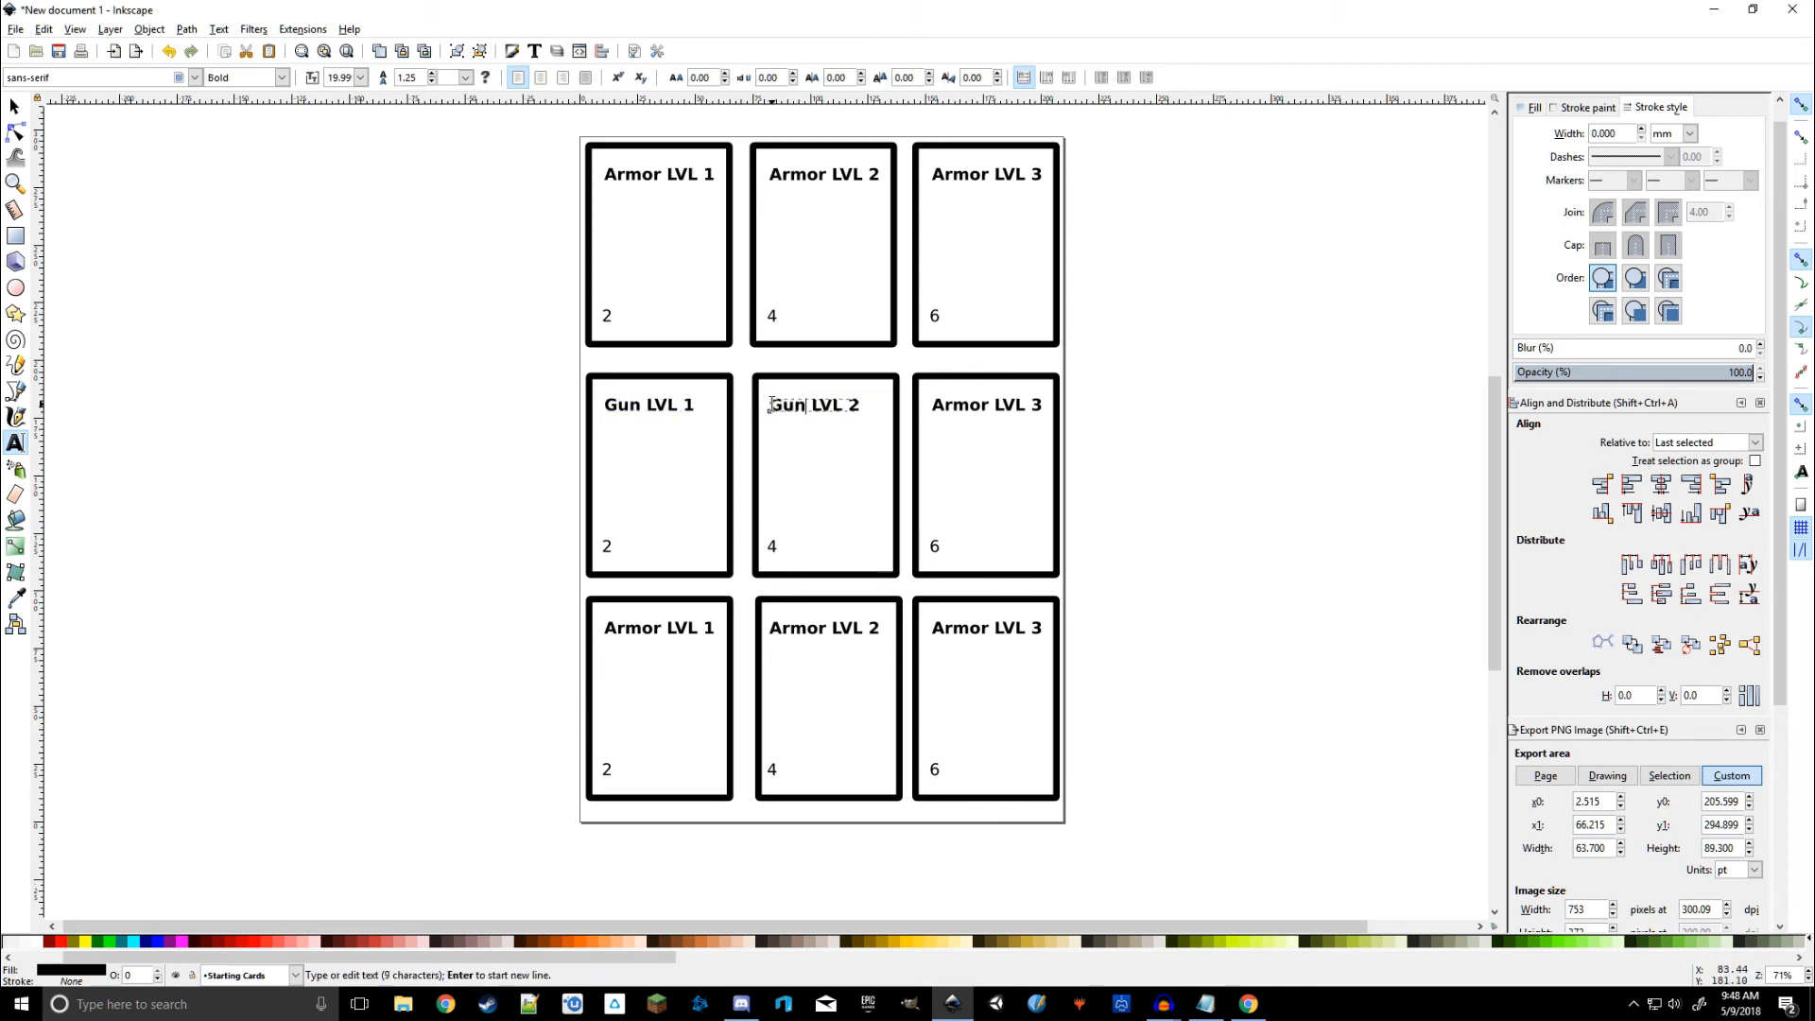
{"action": "double_click", "coordinate": [936, 405]}
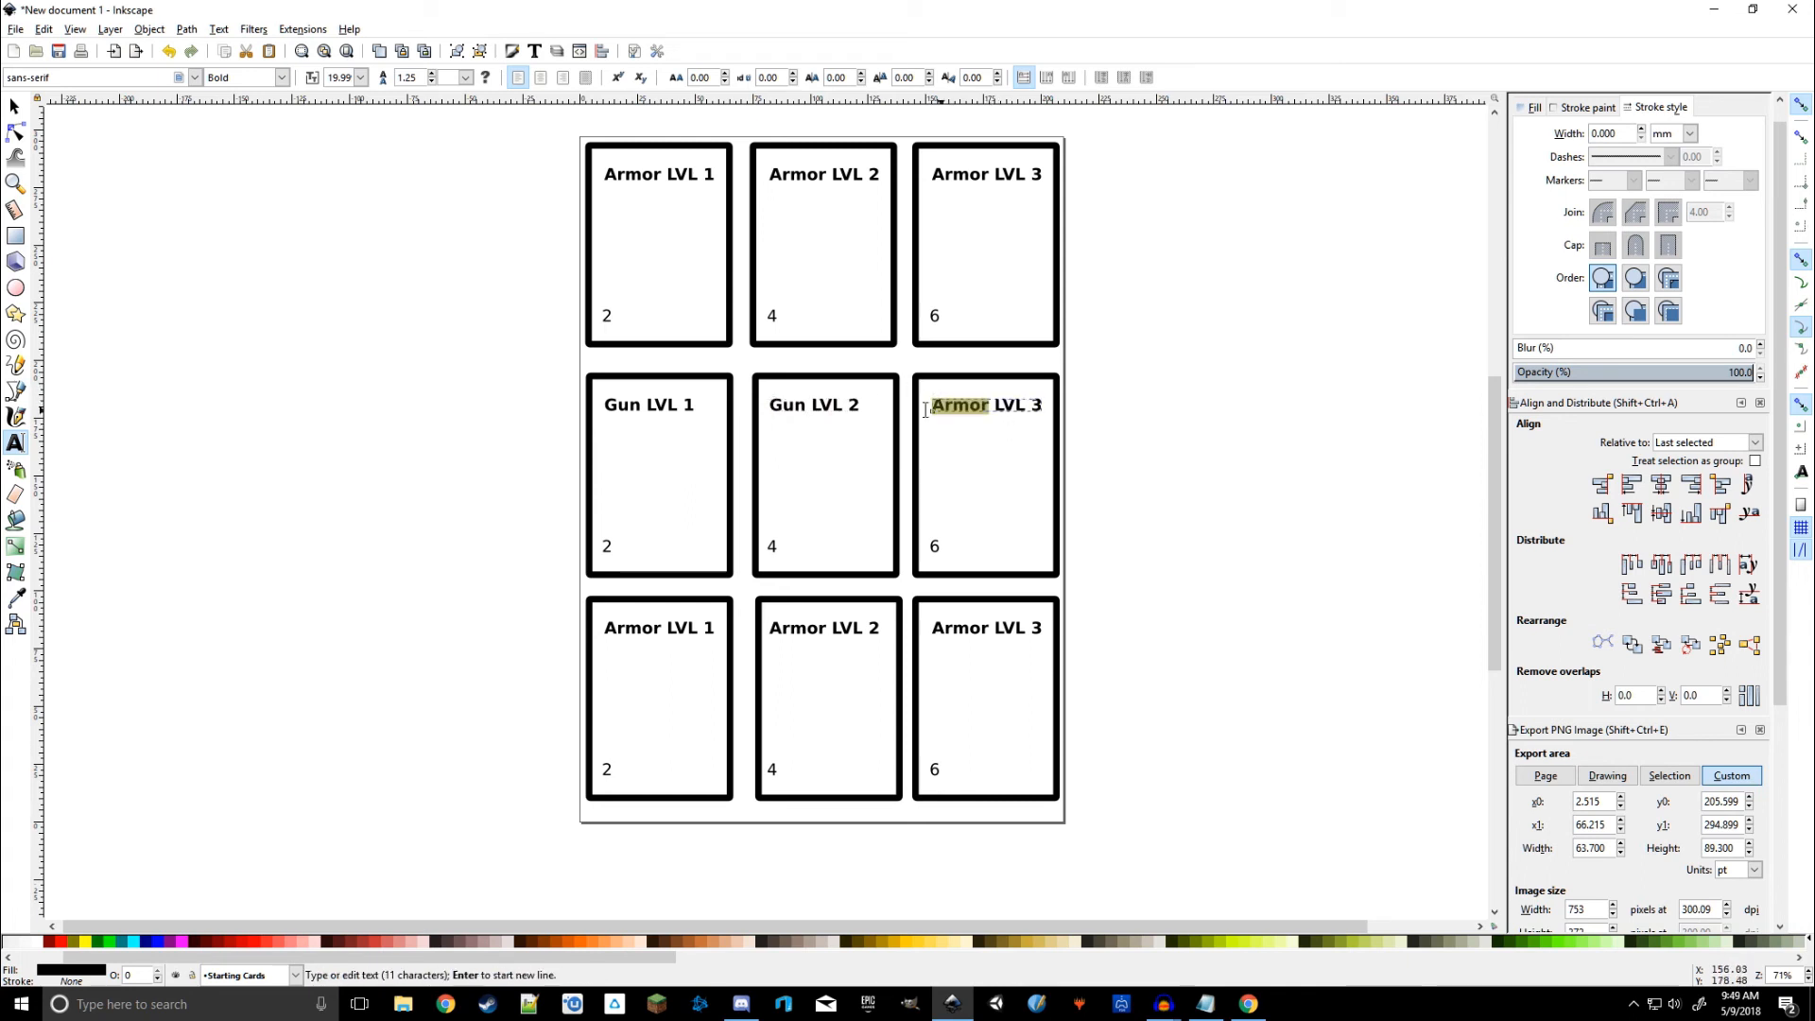
{"action": "type", "text": "Gun"}
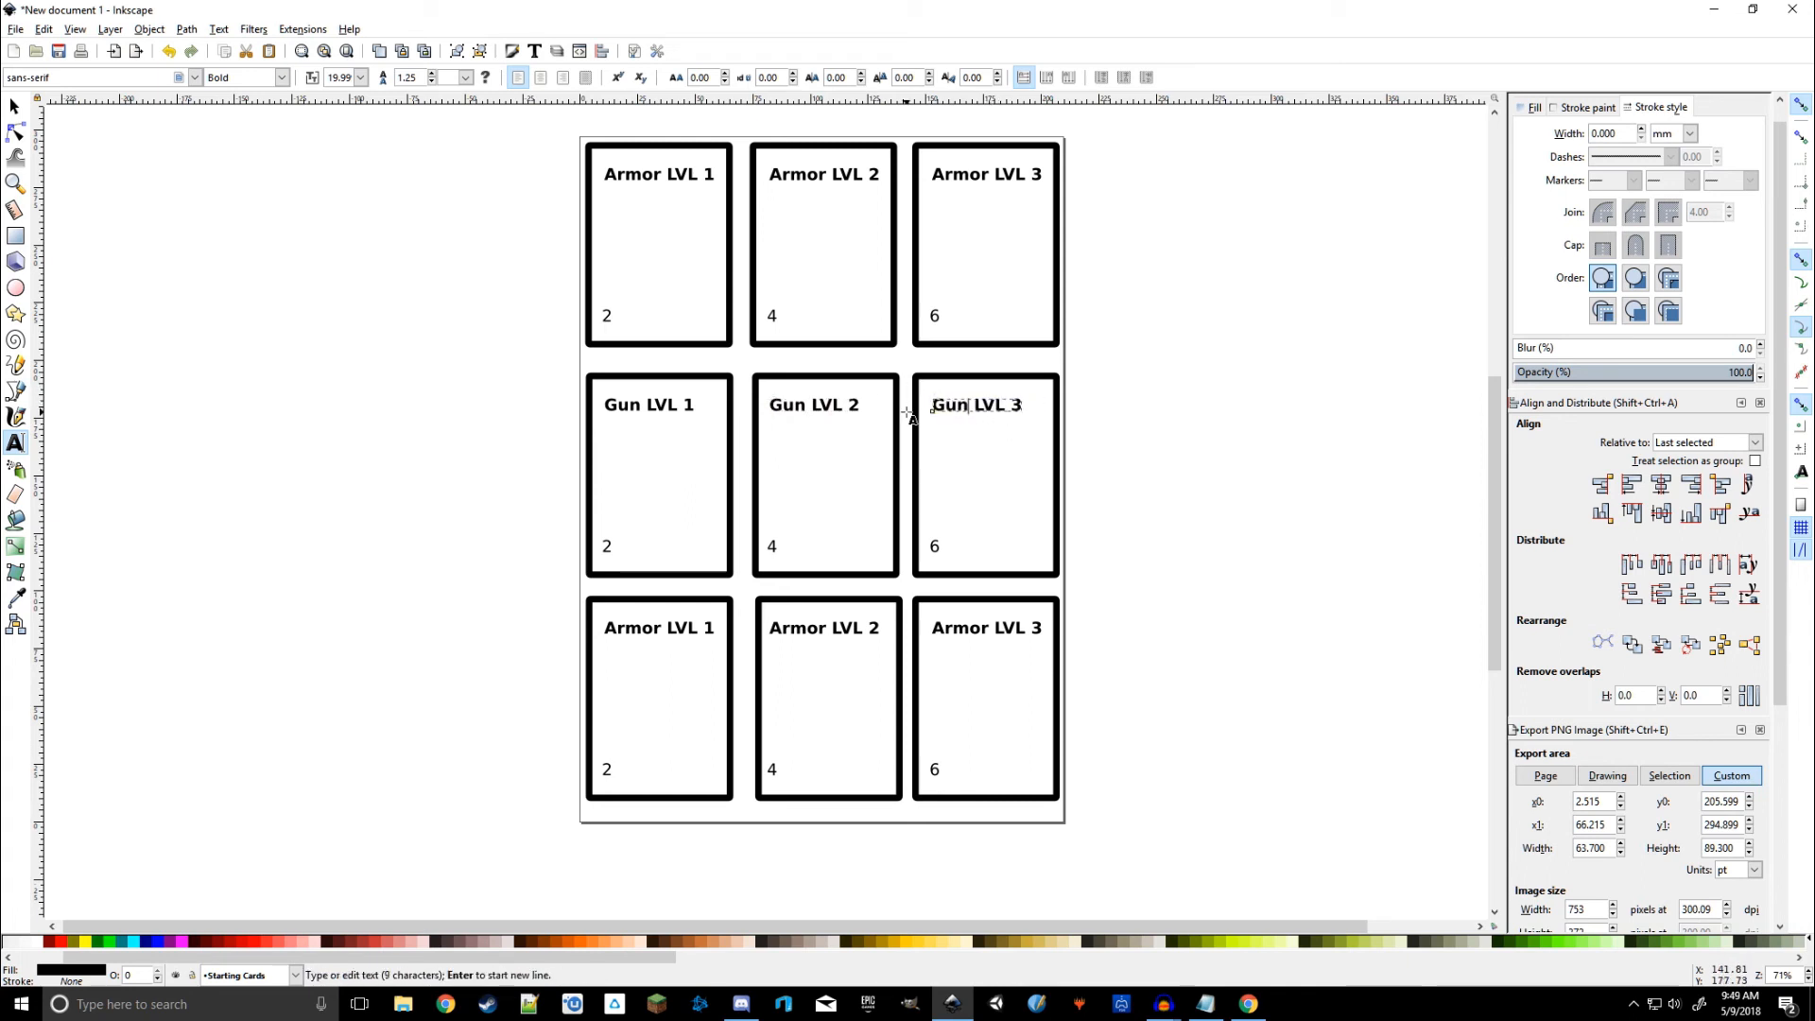
{"action": "left_click", "coordinate": [15, 105]}
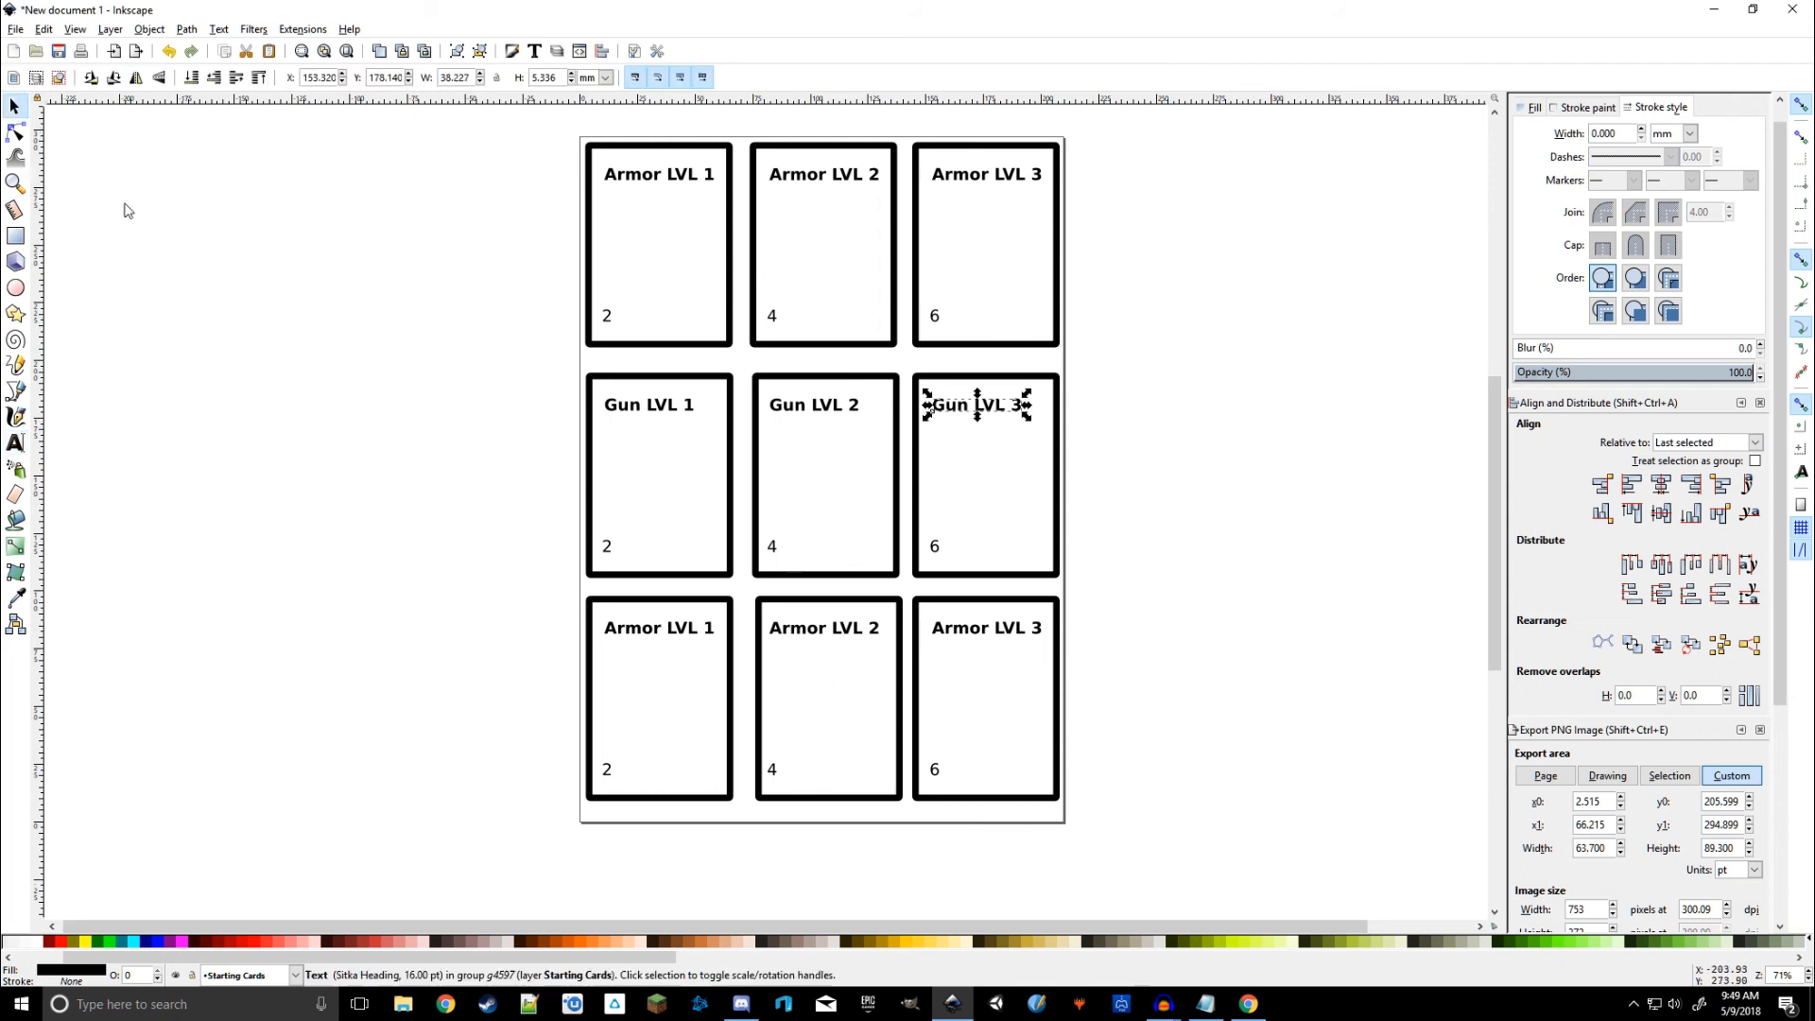
{"action": "key", "text": "Escape"}
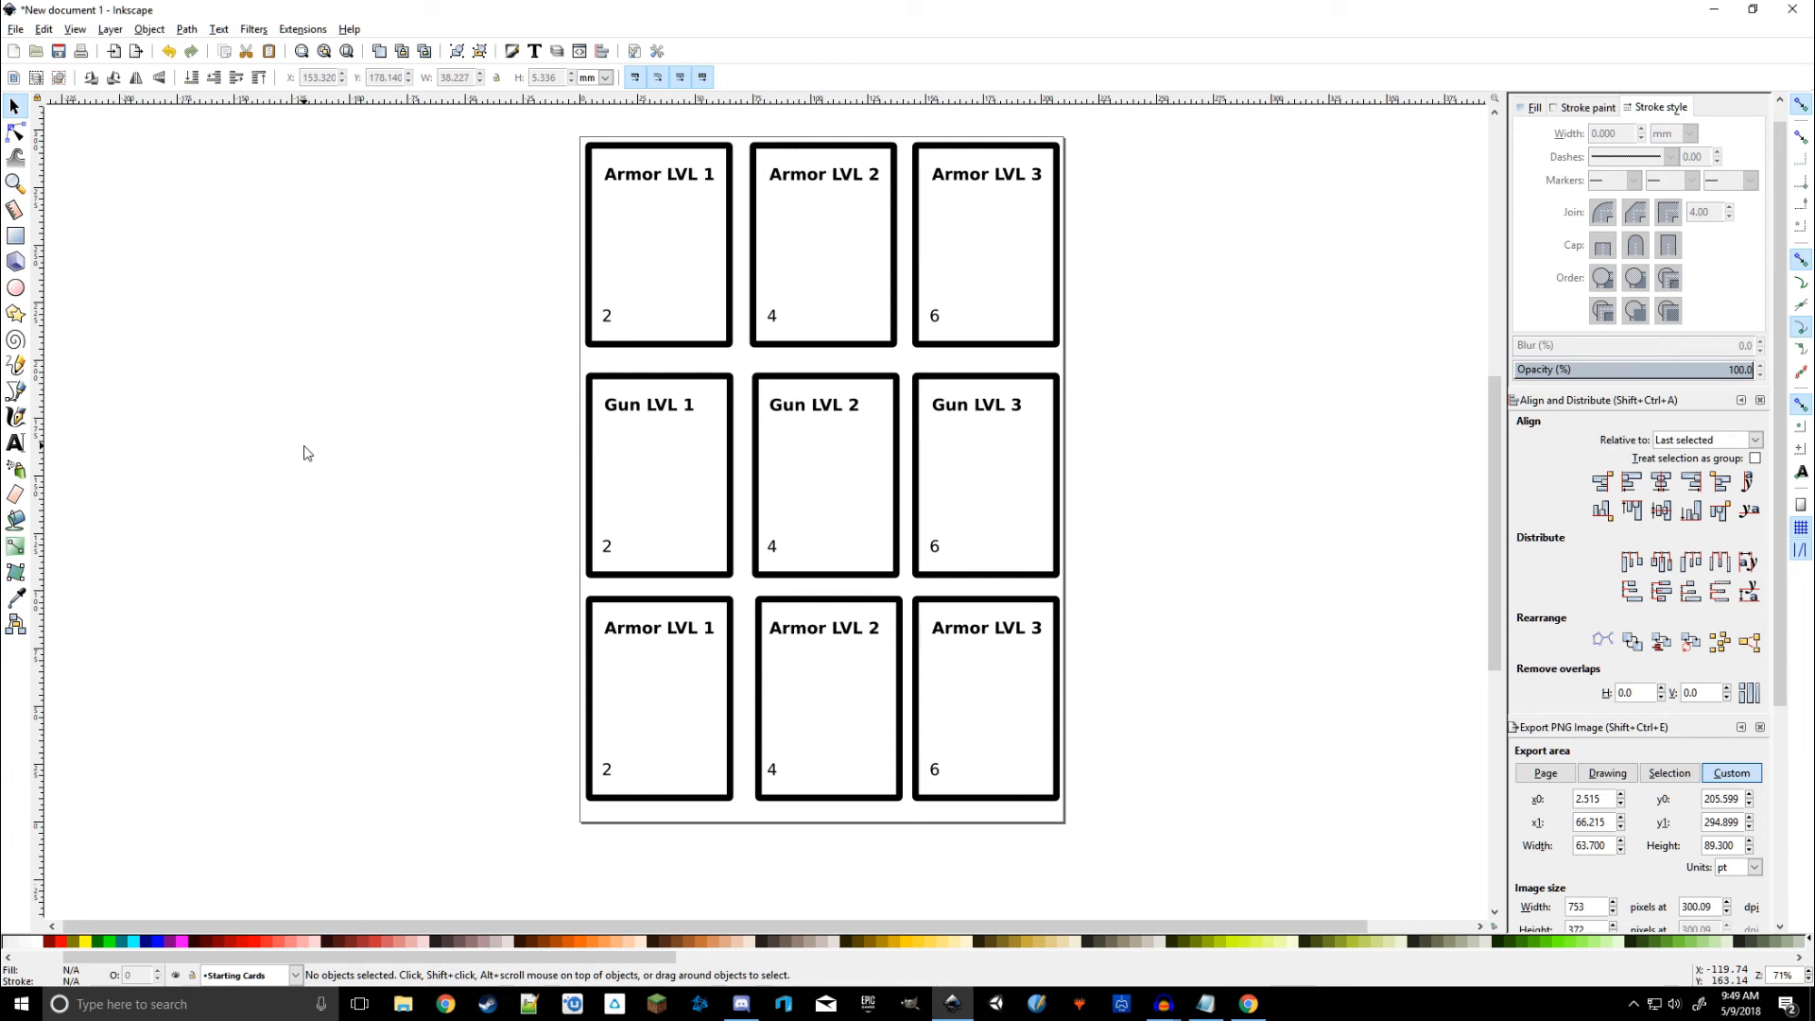
Step: Undo the three Gun renames so the middle titles read Armor LVL 1, 2, 3 again
{"action": "left_click", "coordinate": [665, 408]}
{"action": "left_click", "coordinate": [15, 443]}
{"action": "left_click", "coordinate": [307, 377]}
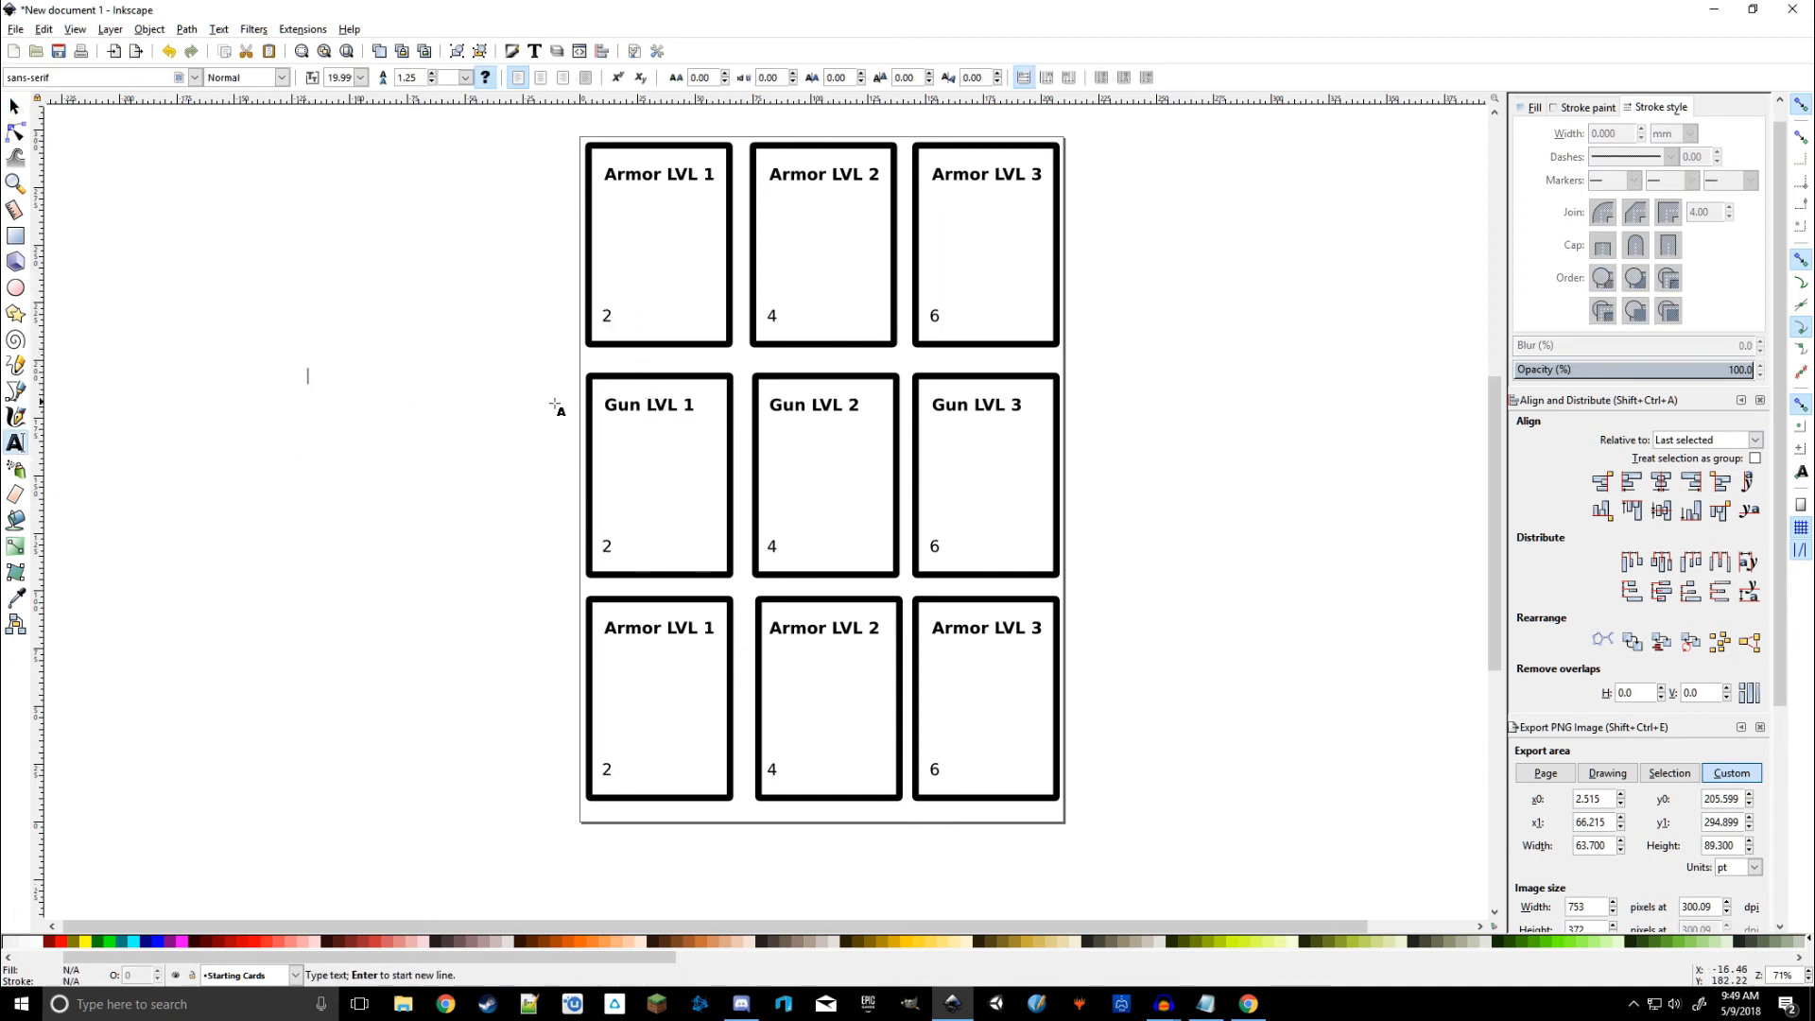
{"action": "left_click", "coordinate": [671, 406]}
{"action": "key", "text": "ctrl+a"}
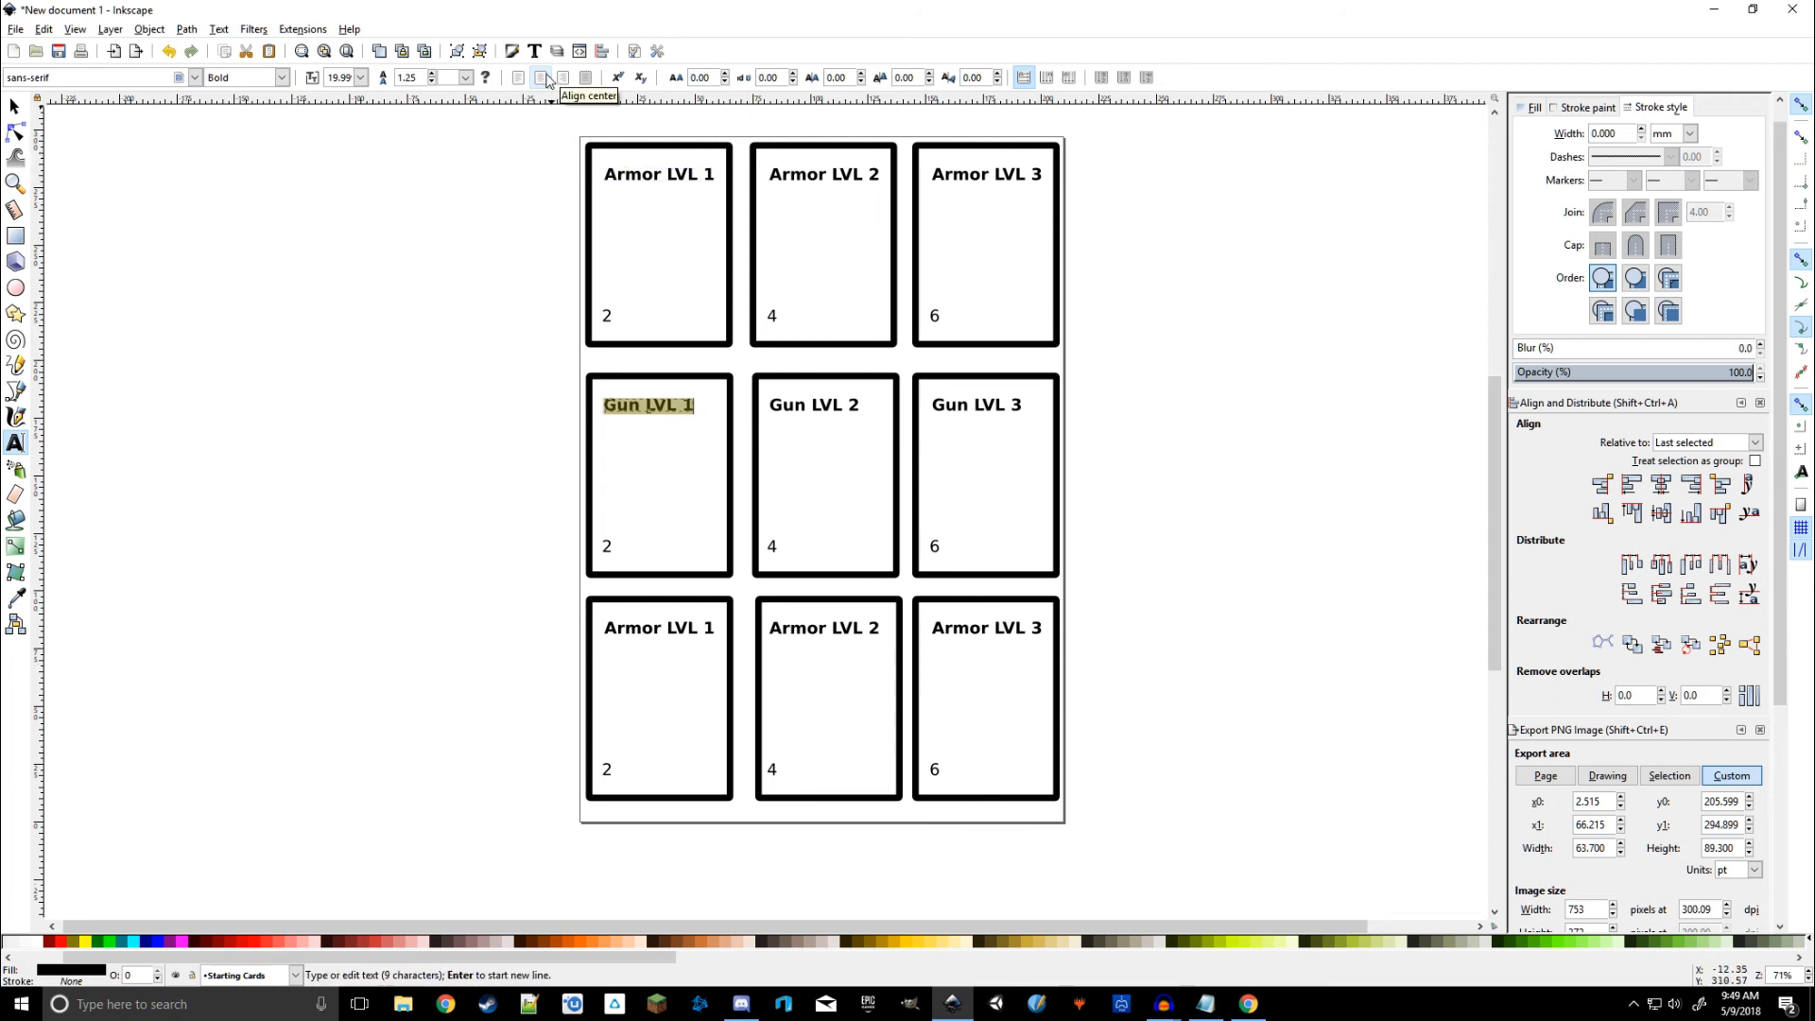
{"action": "left_click", "coordinate": [403, 357]}
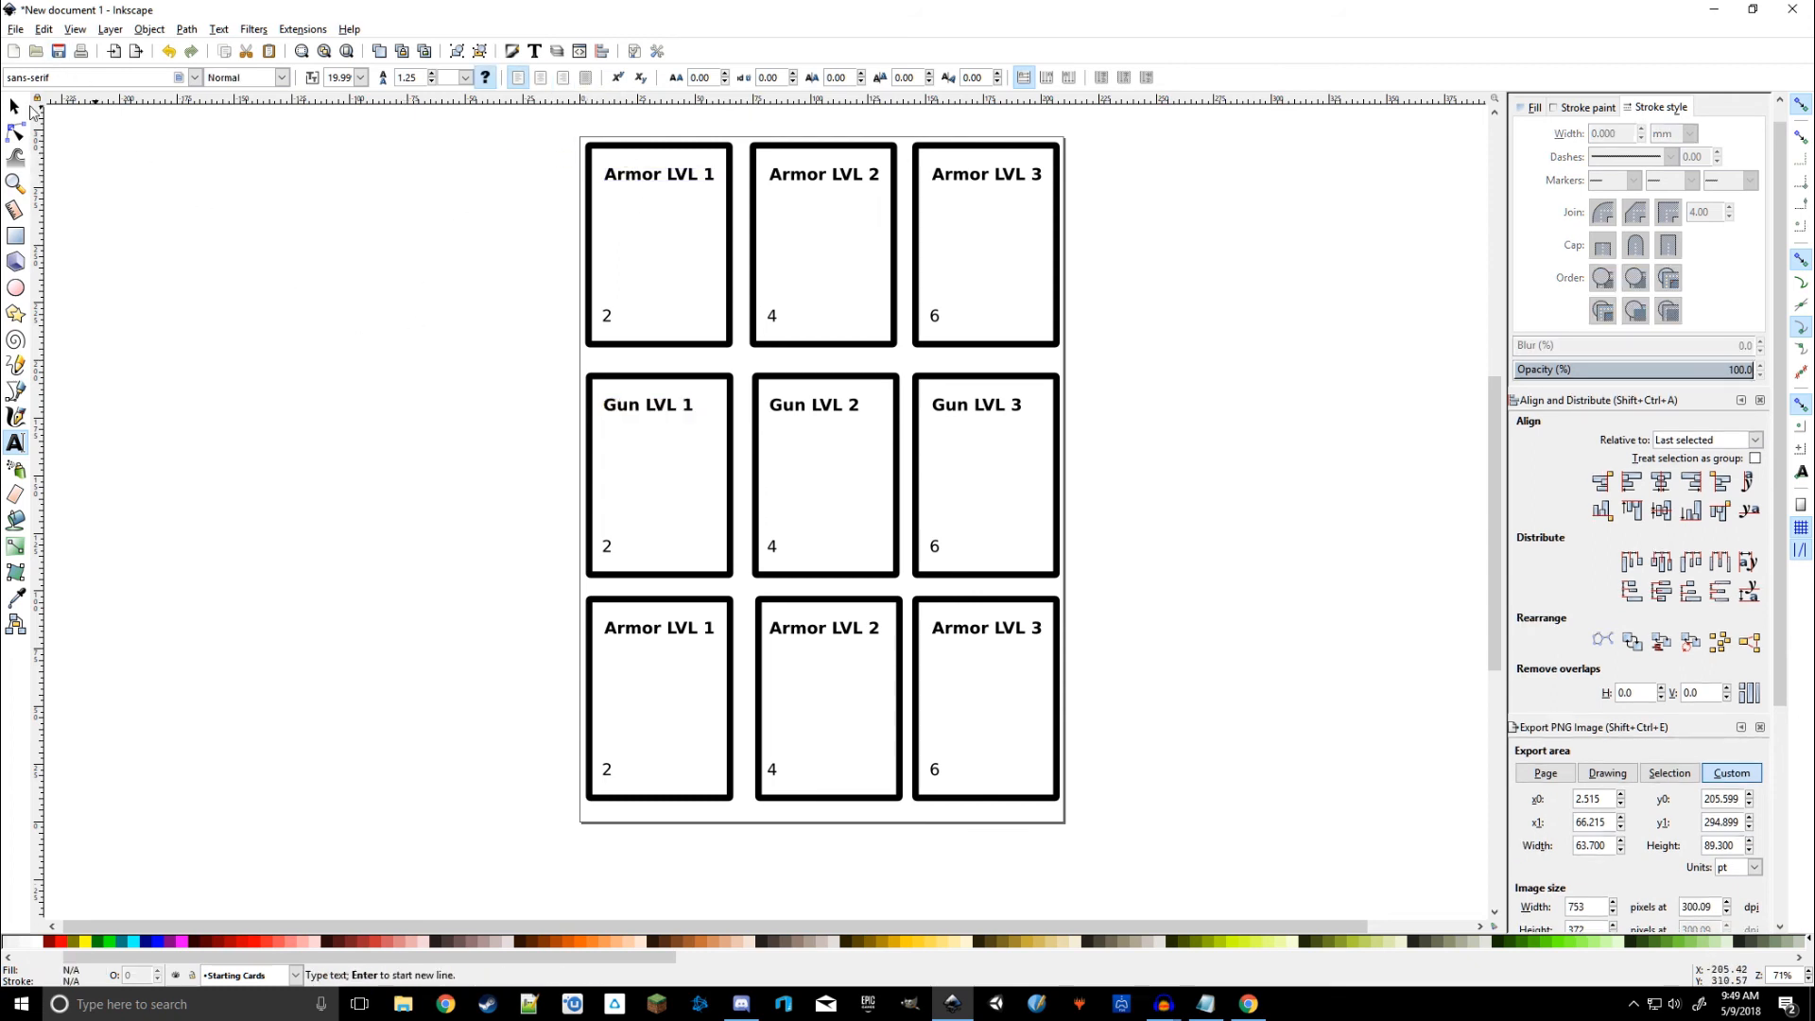
{"action": "left_click", "coordinate": [15, 108]}
{"action": "key", "text": "ctrl+z"}
{"action": "key", "text": "ctrl+z"}
{"action": "key", "text": "ctrl+z"}
{"action": "key", "text": "ctrl+z"}
{"action": "key", "text": "ctrl+z"}
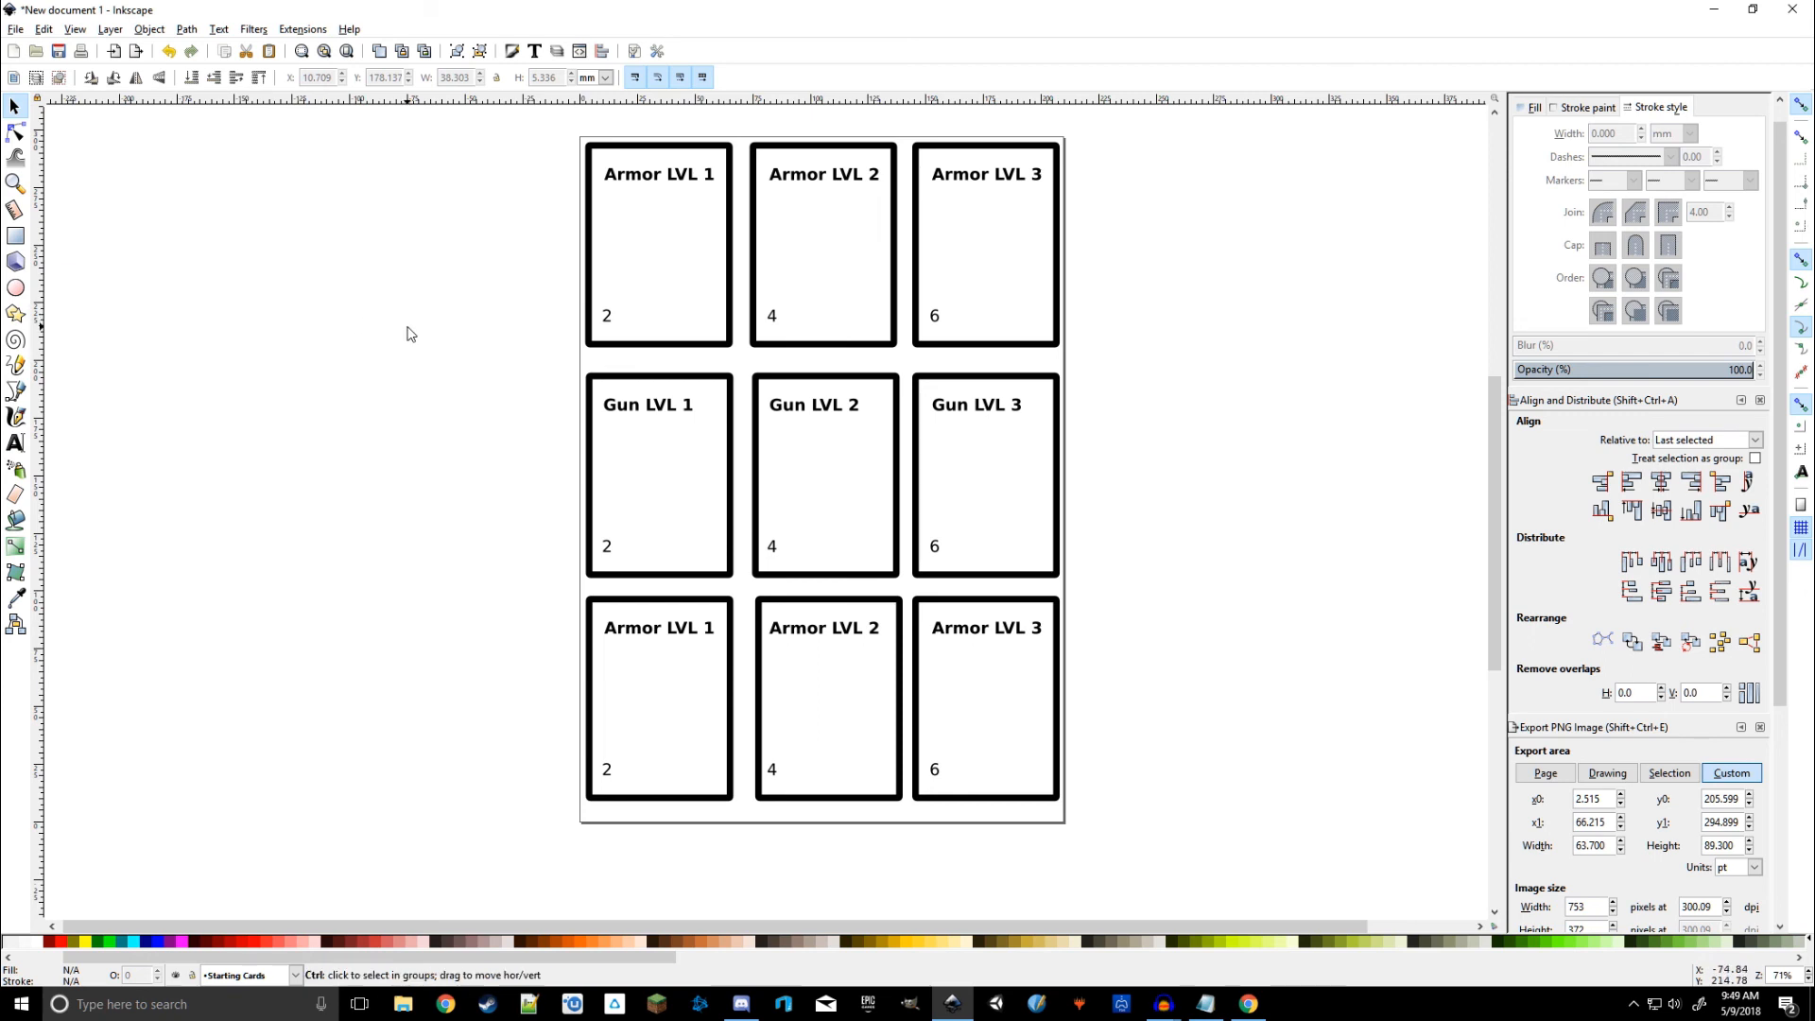
{"action": "key", "text": "ctrl+z"}
{"action": "key", "text": "ctrl+z"}
{"action": "key", "text": "ctrl+z"}
{"action": "key", "text": "ctrl+z"}
{"action": "key", "text": "ctrl+z"}
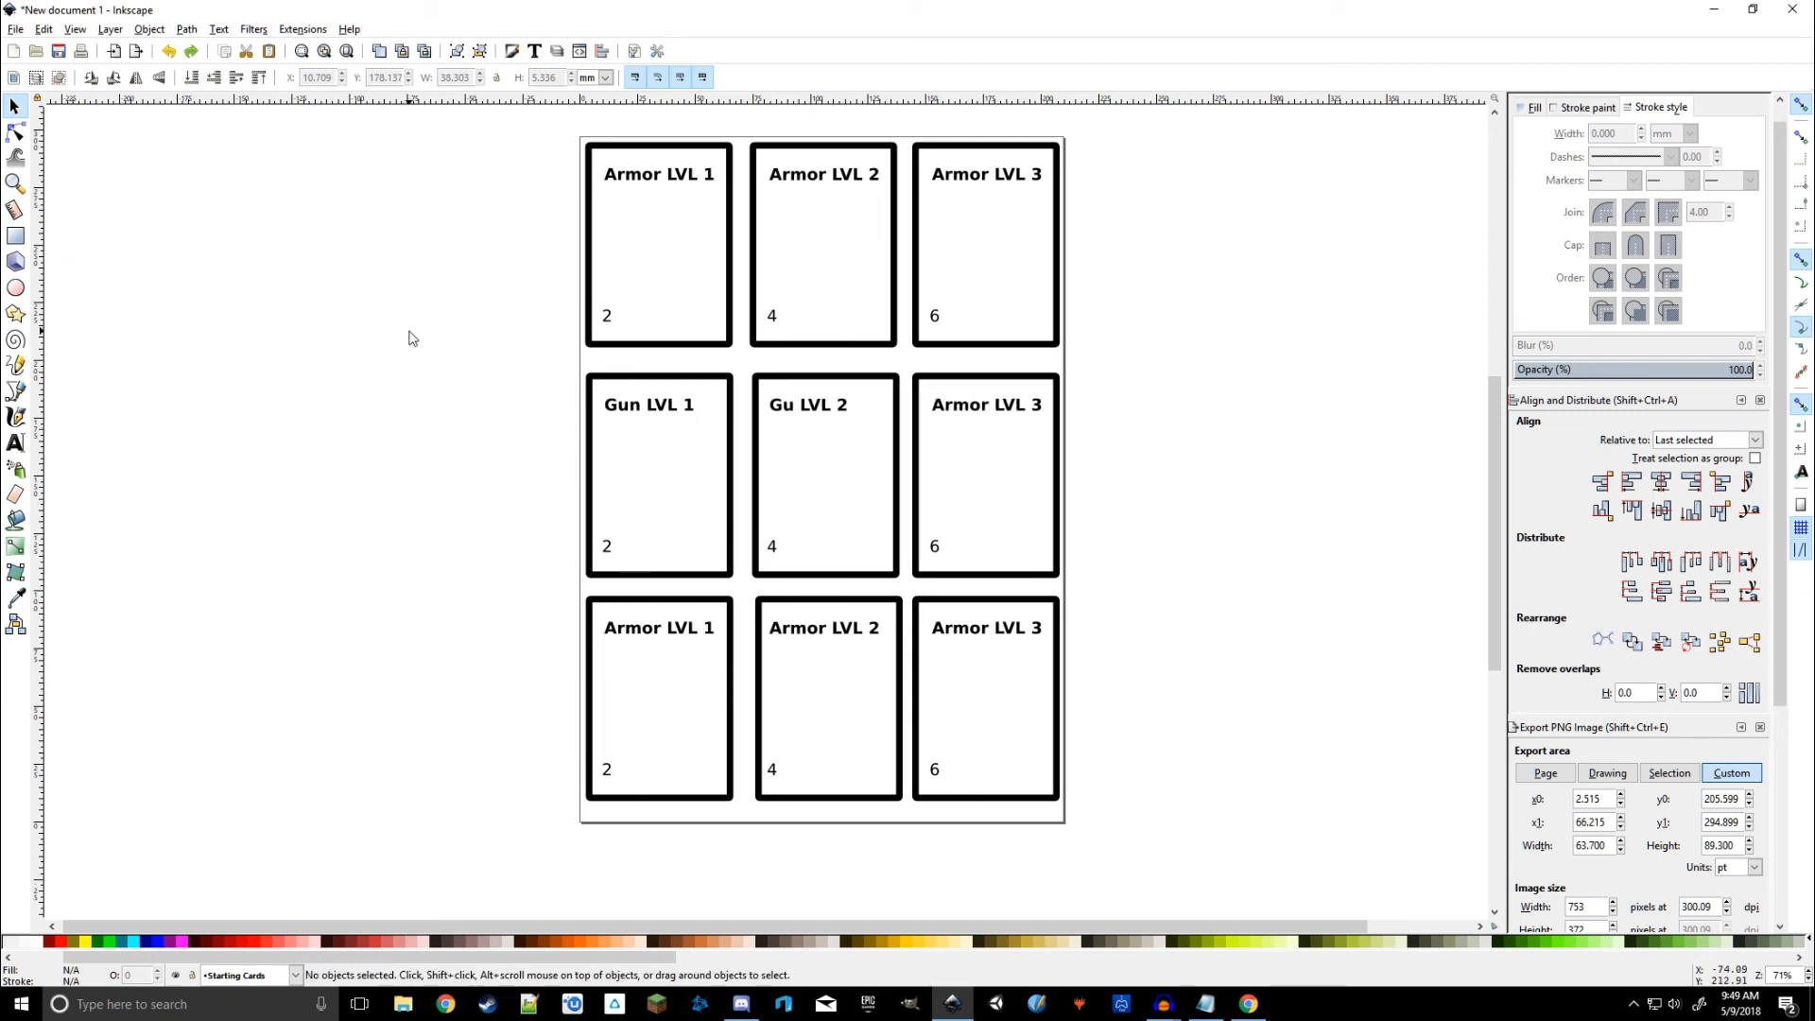
{"action": "key", "text": "ctrl+z"}
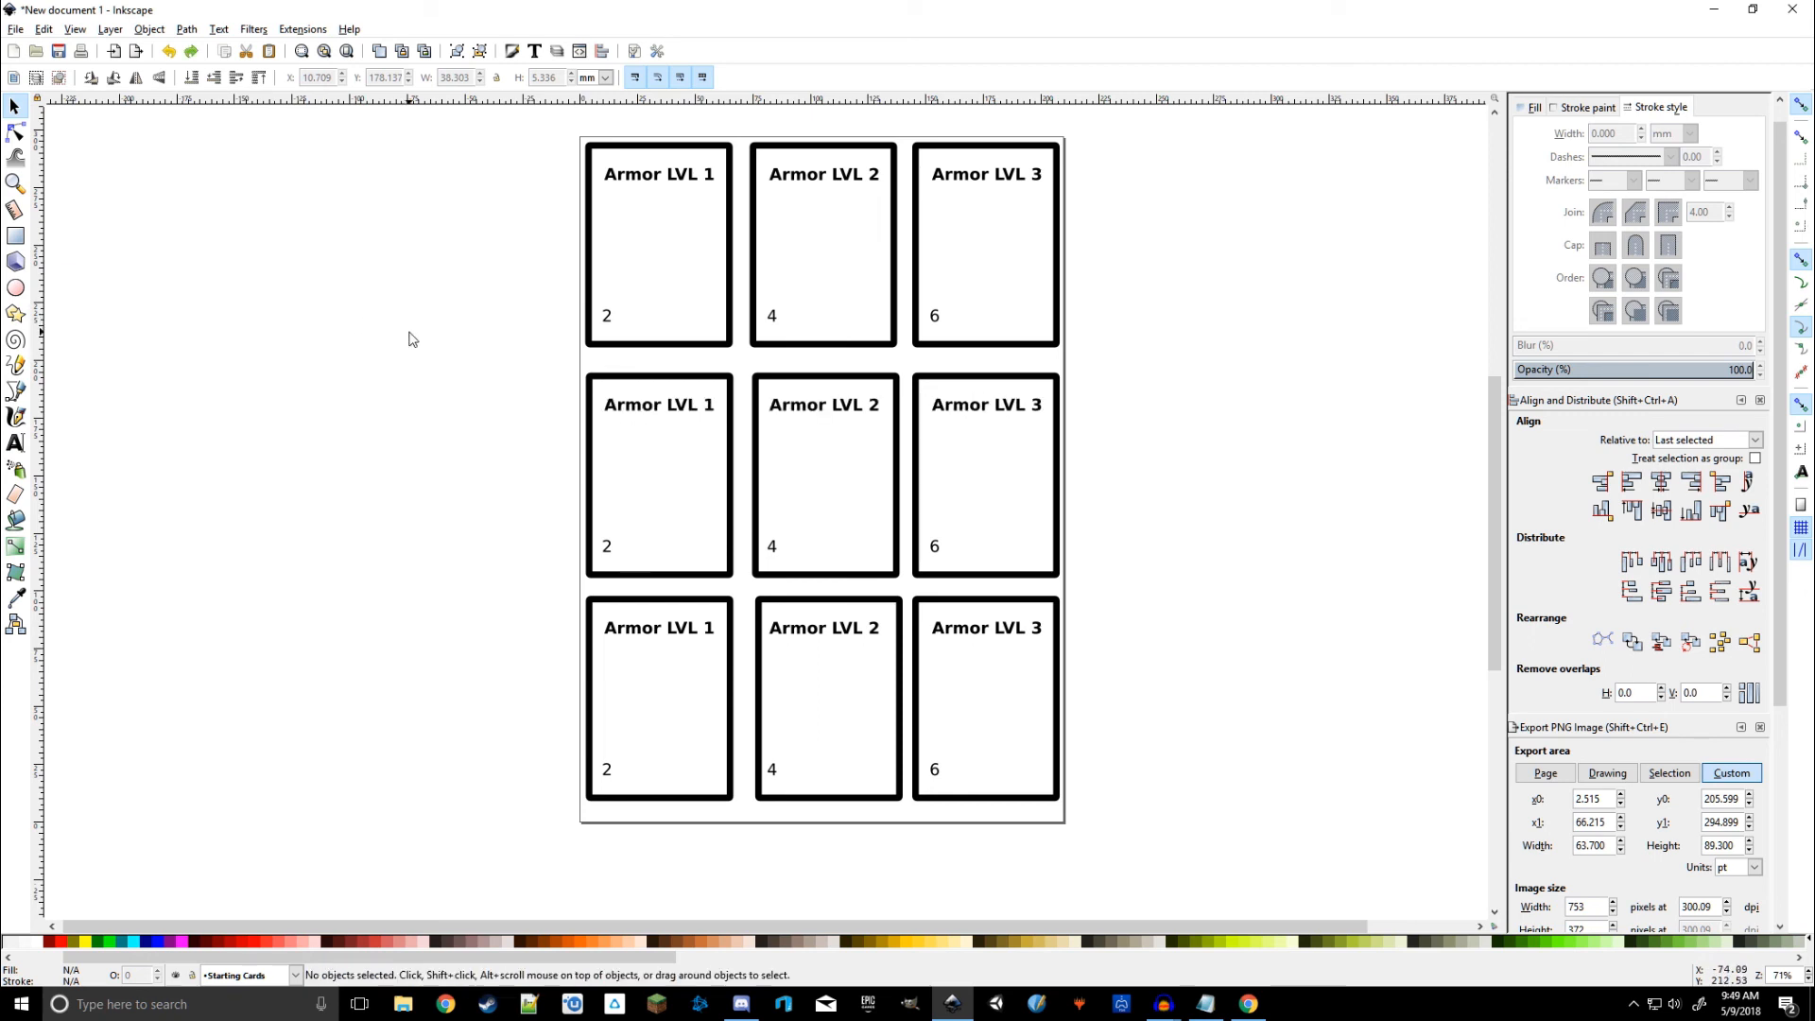
Step: Centre-align the Armor LVL 1 and Armor LVL 2 title text
{"action": "left_click", "coordinate": [659, 410]}
{"action": "key", "text": "t"}
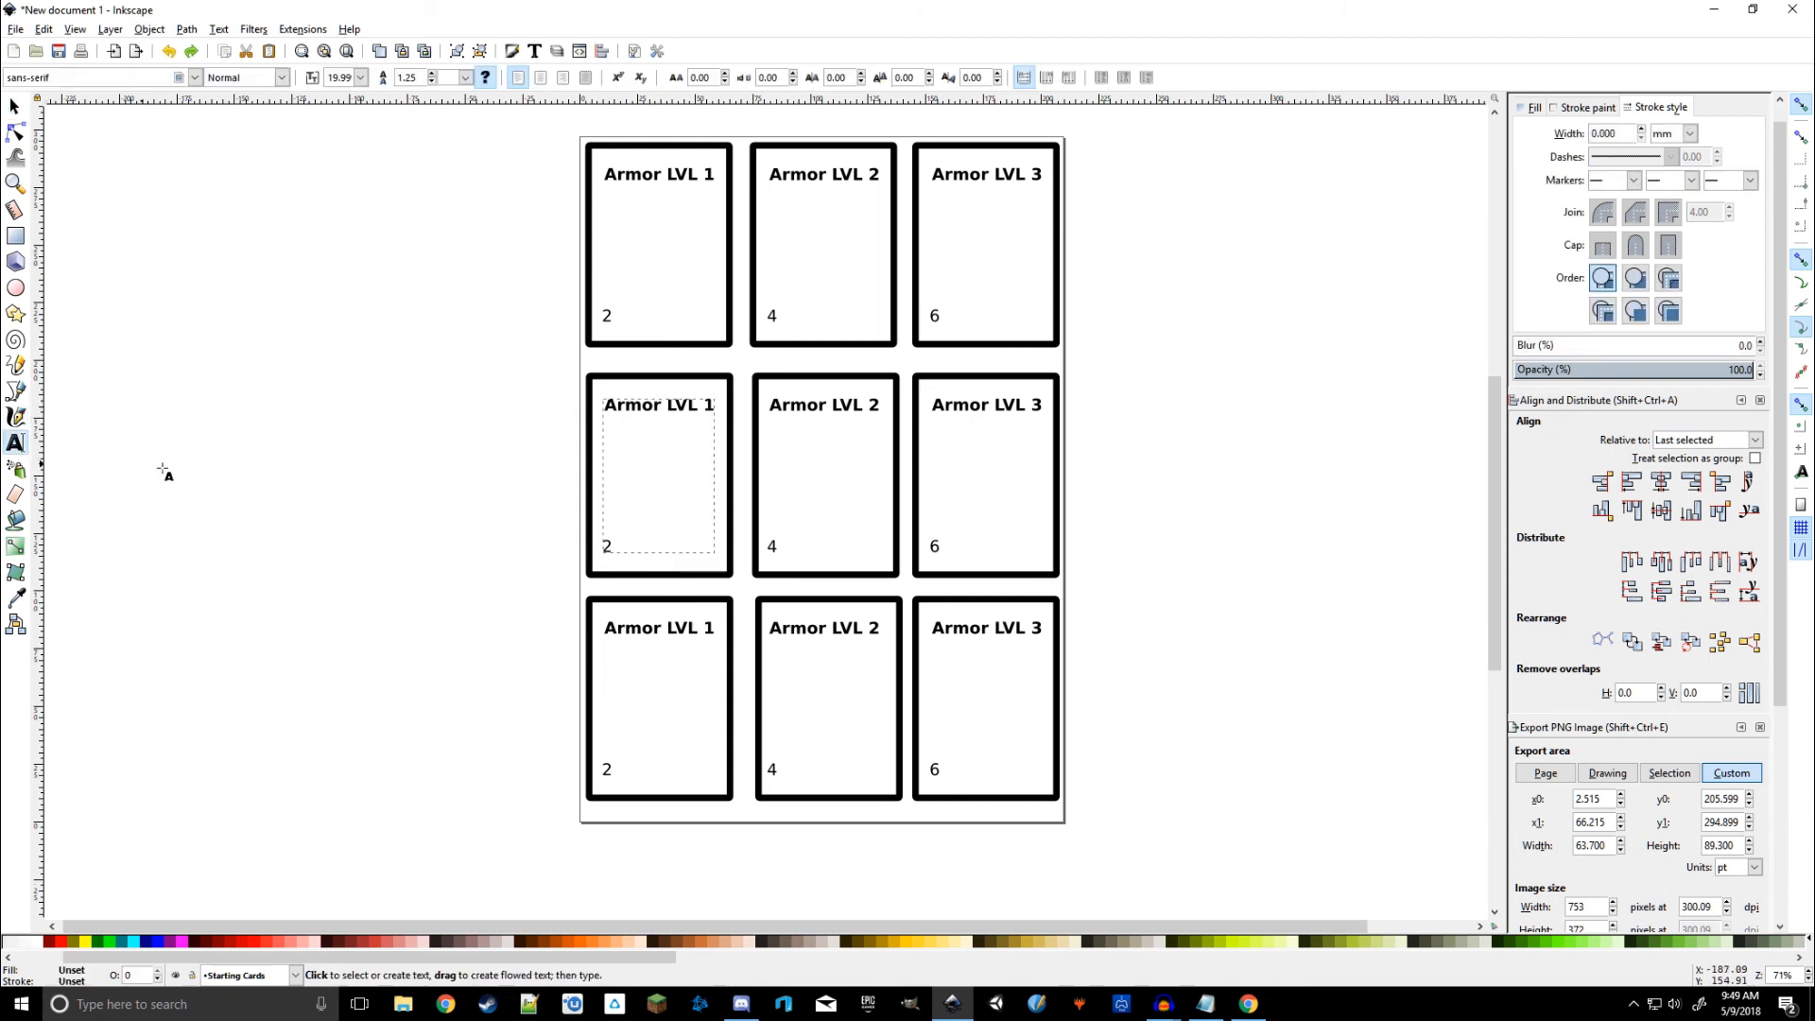
{"action": "left_click", "coordinate": [648, 408]}
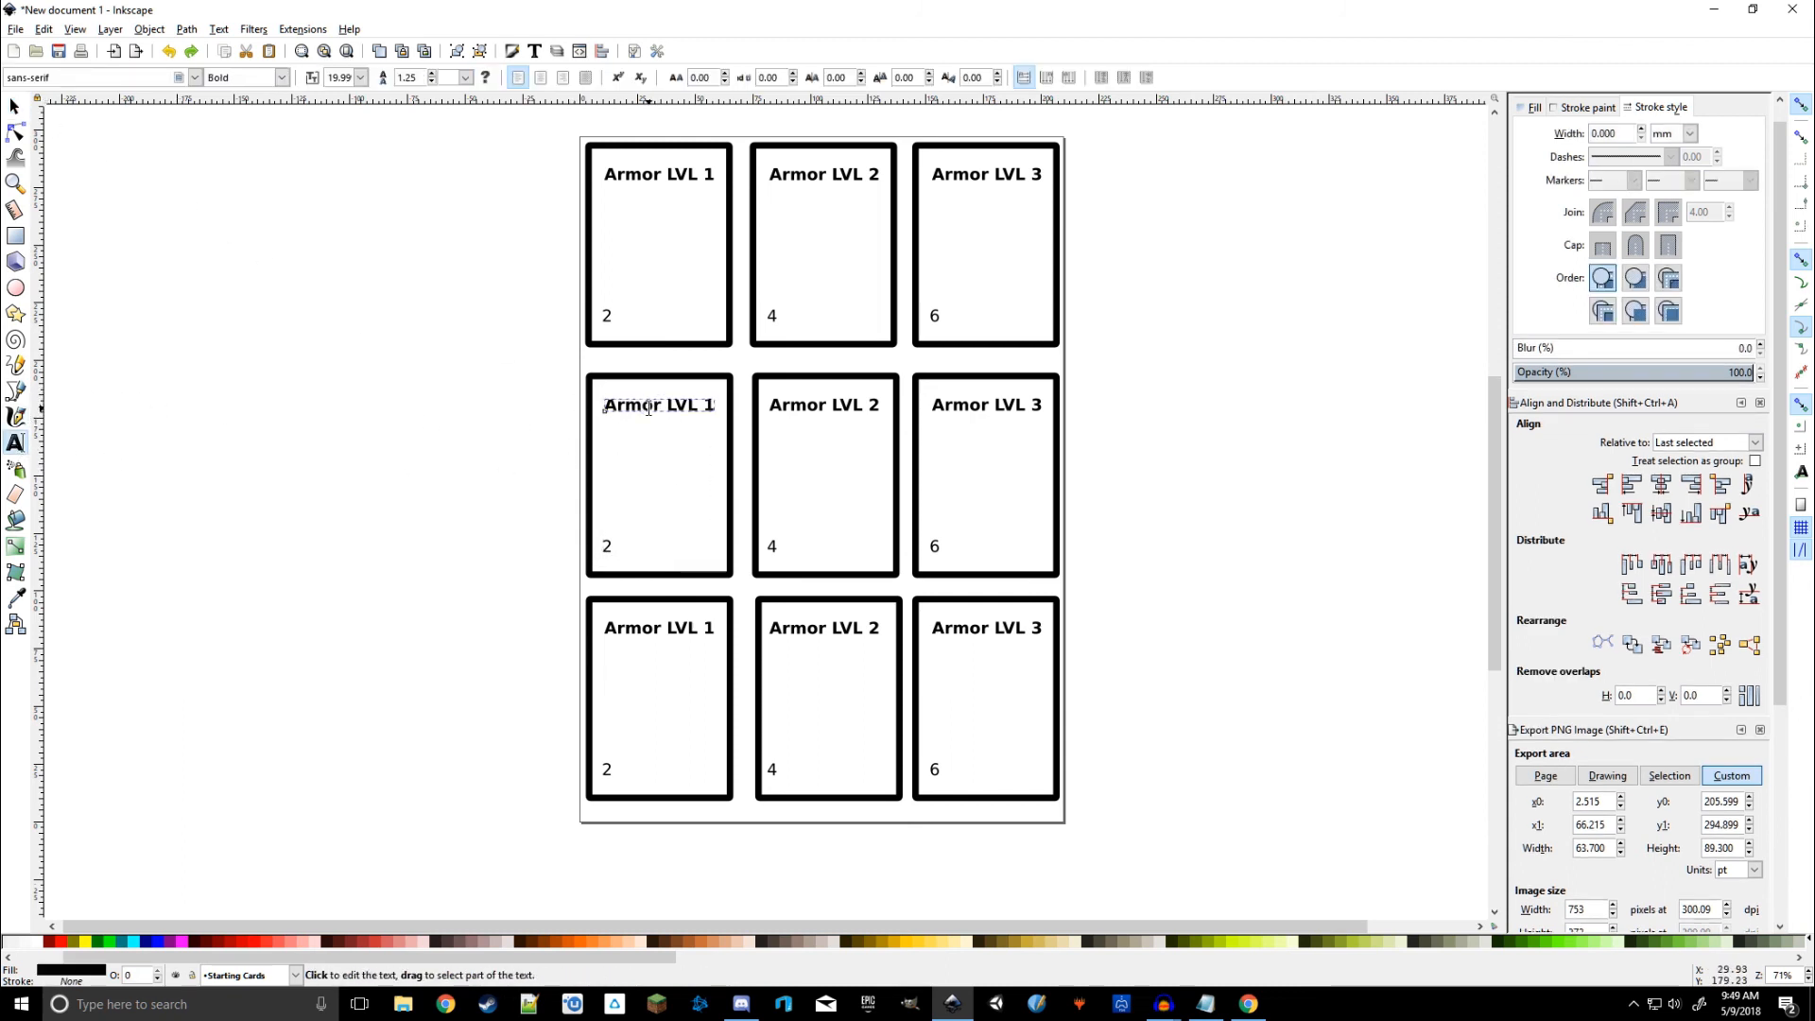
{"action": "key", "text": "ctrl+a"}
{"action": "left_click", "coordinate": [540, 76]}
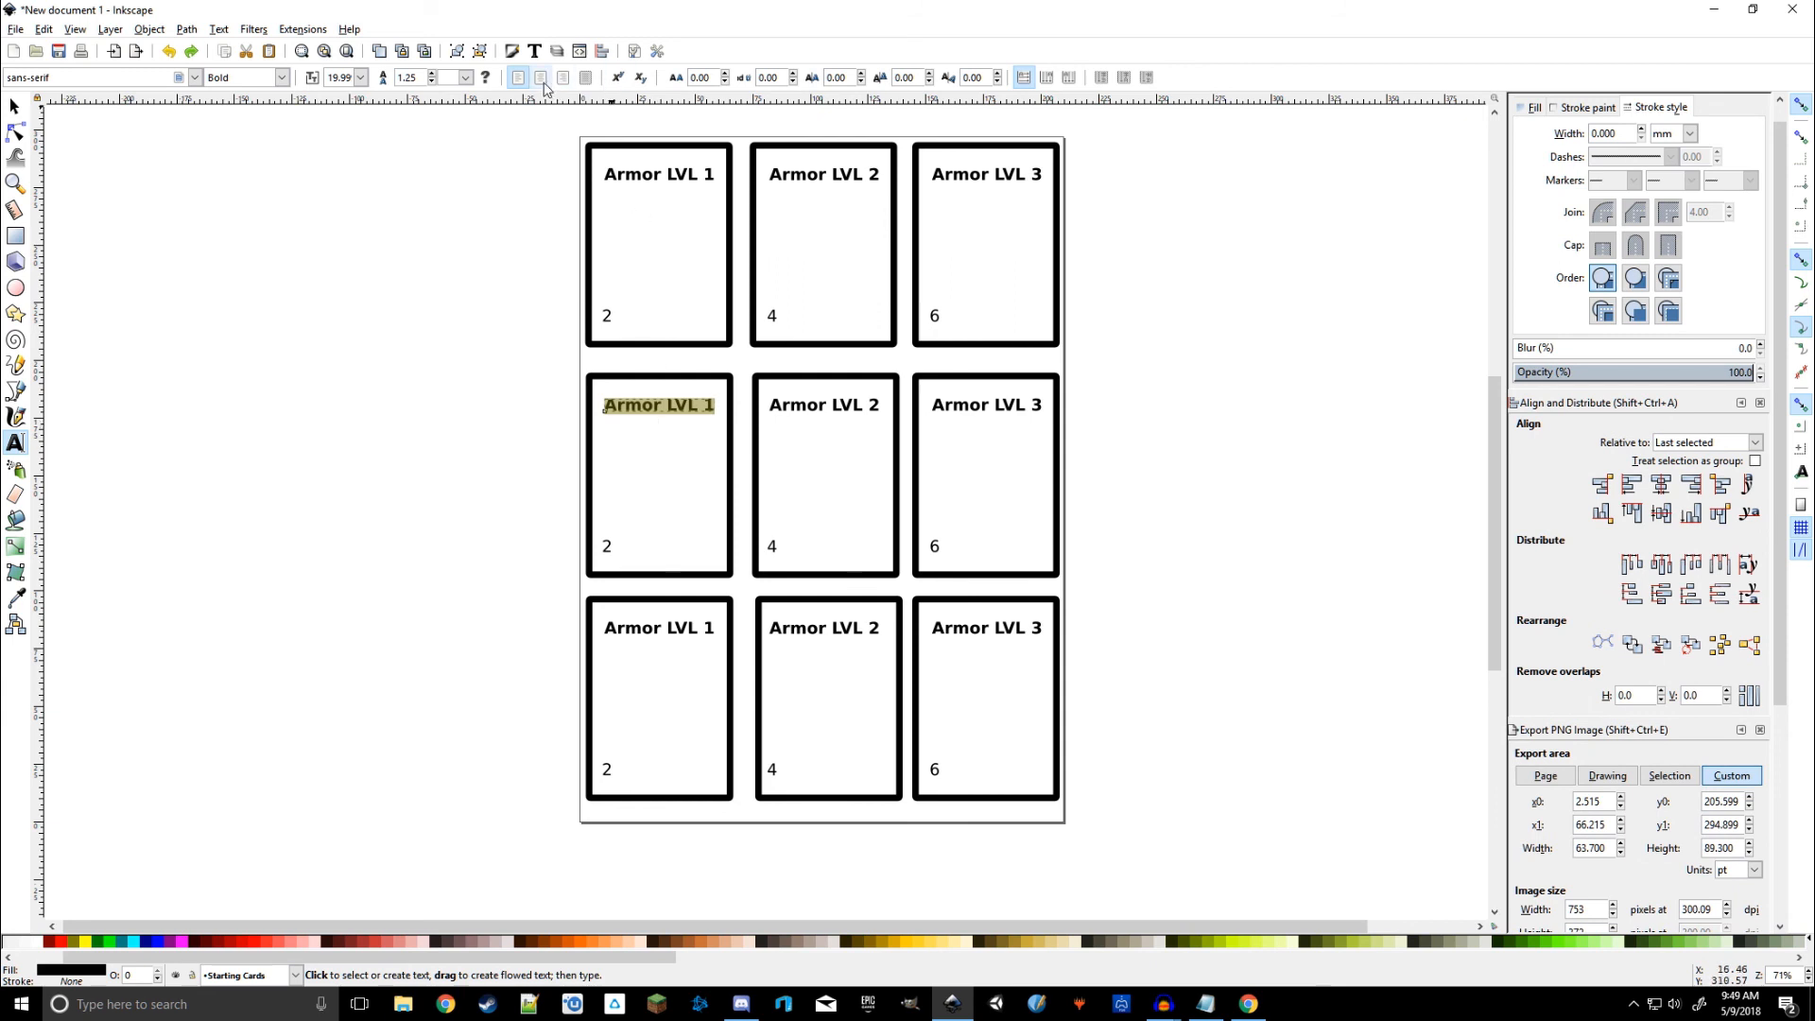
{"action": "left_click", "coordinate": [828, 408]}
{"action": "key", "text": "ctrl+a"}
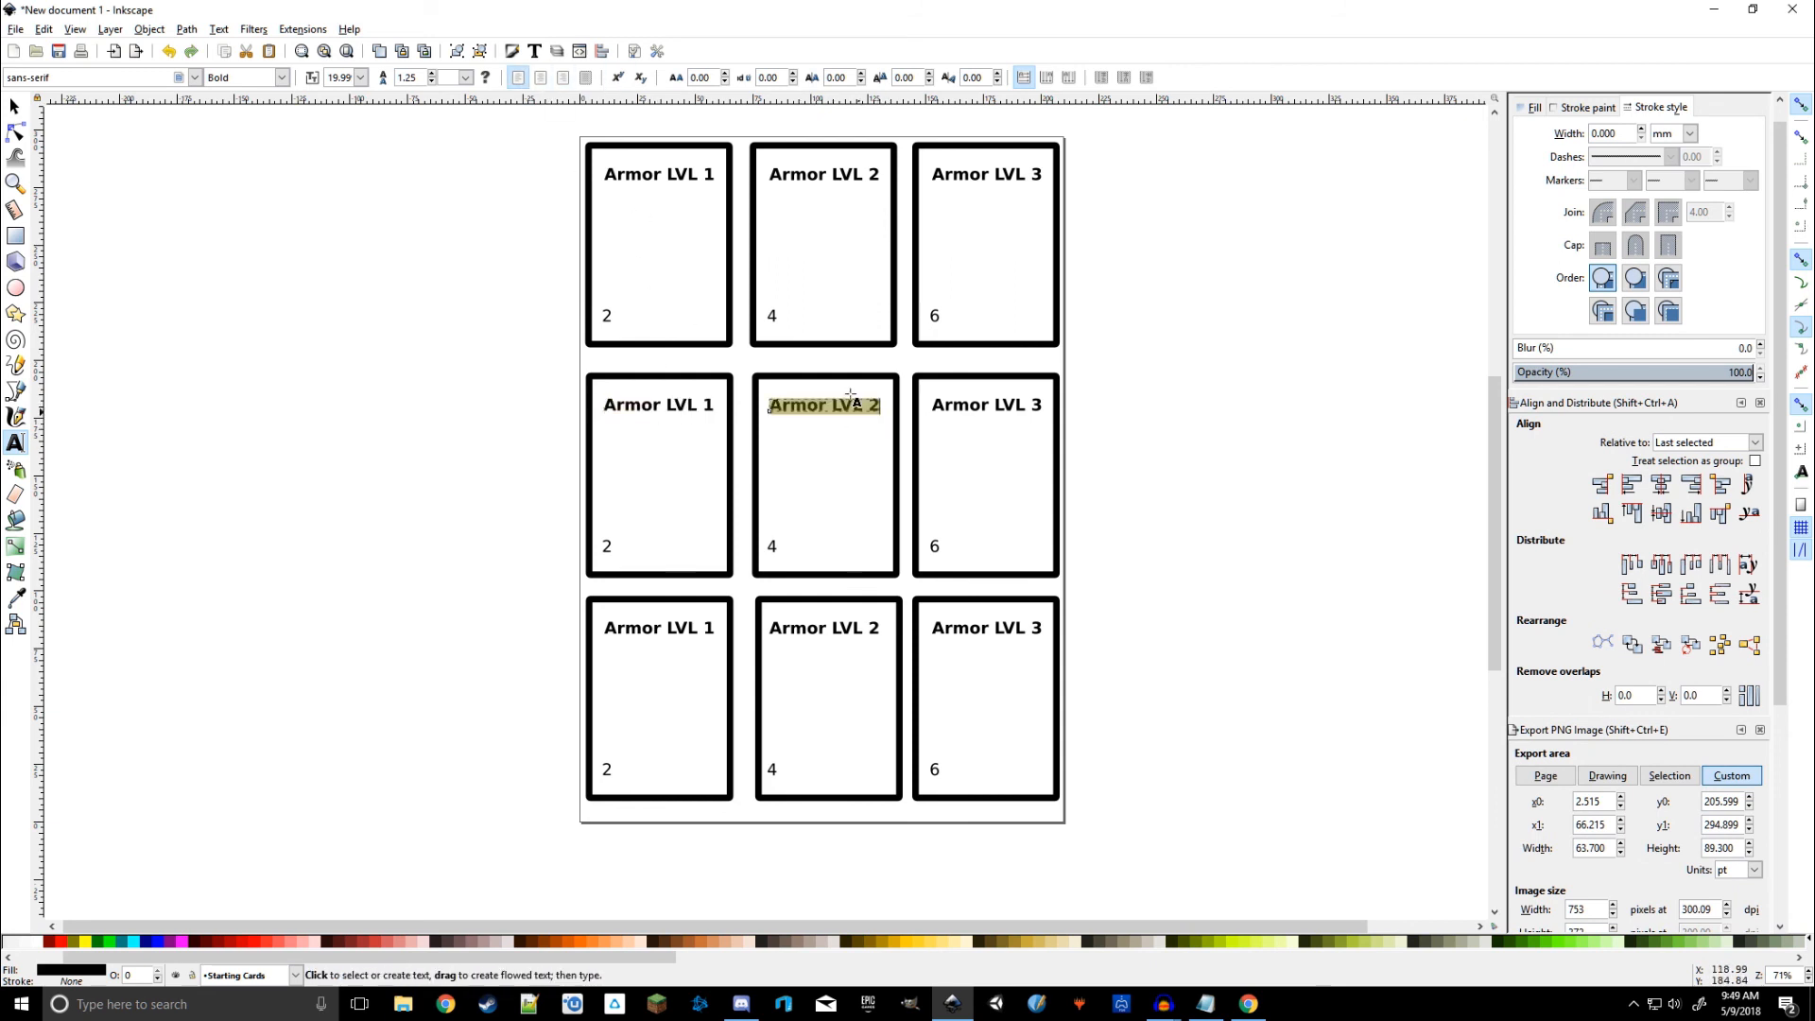
{"action": "left_click", "coordinate": [541, 77]}
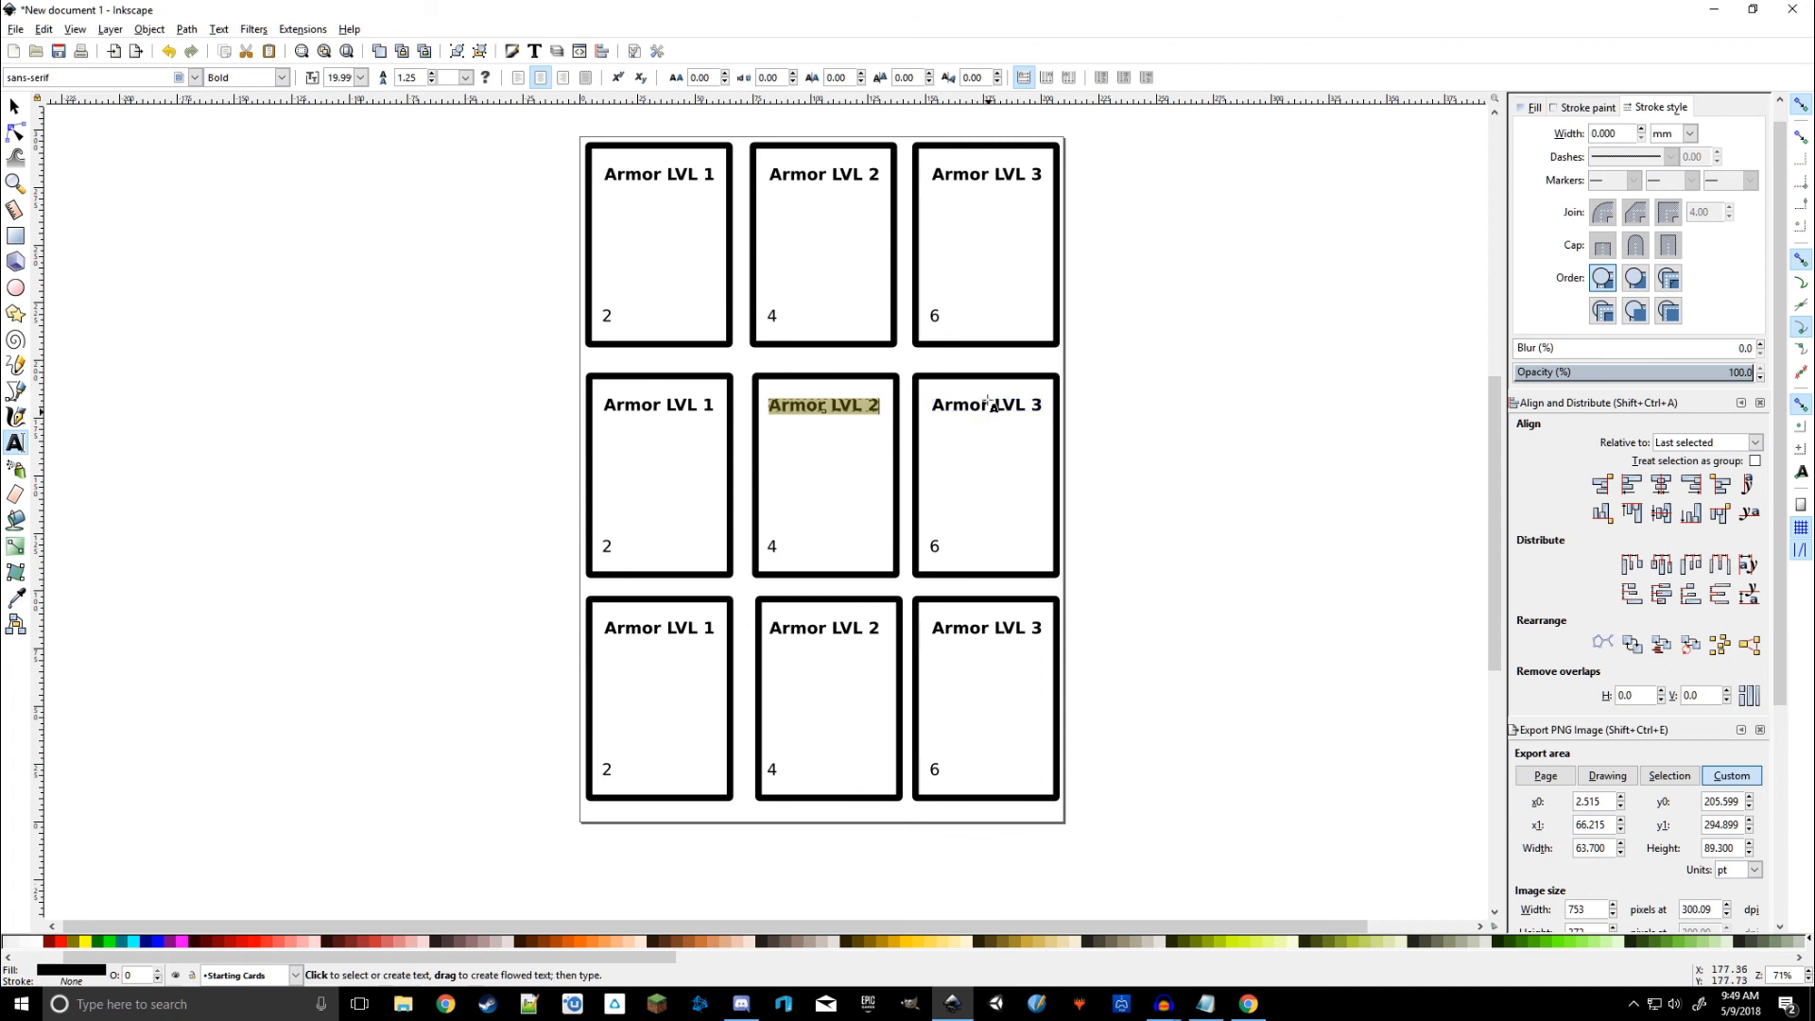
Step: Zoom in and centre-align the Armor LVL 3 title text
{"action": "scroll", "coordinate": [992, 405], "scroll_direction": "up", "scroll_amount": 3, "text": "ctrl"}
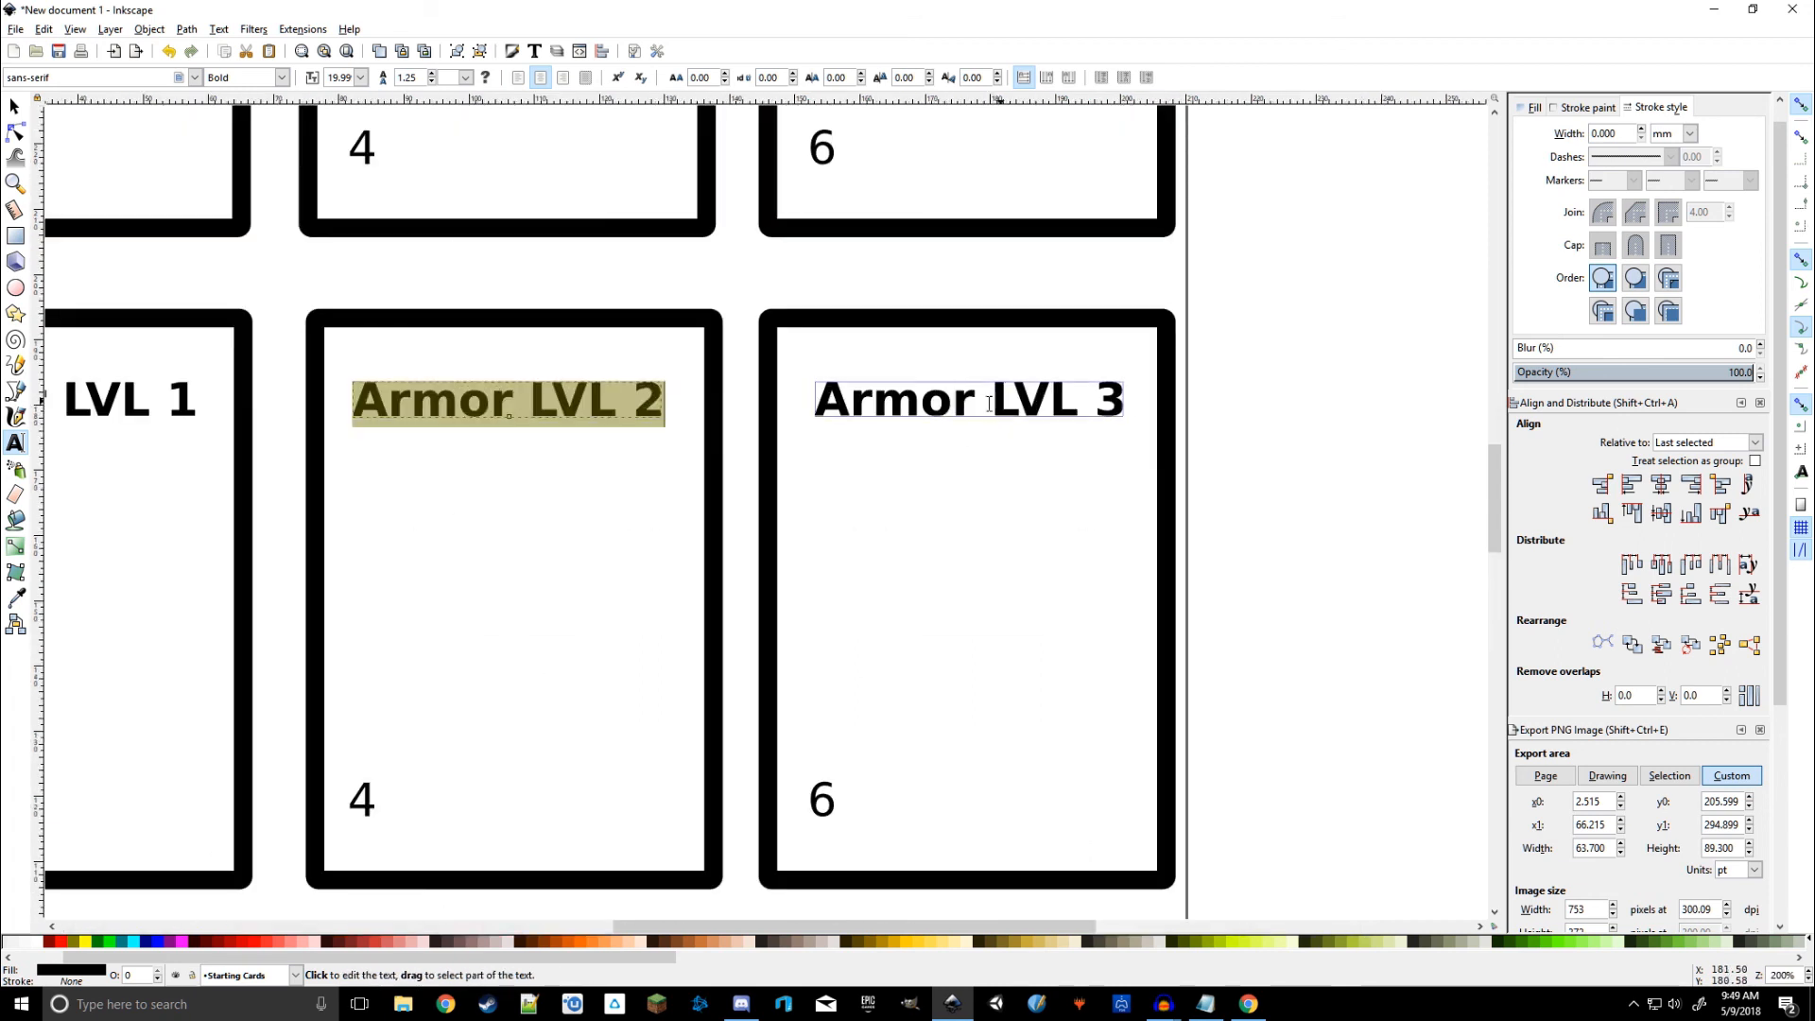
{"action": "scroll", "coordinate": [989, 405], "scroll_direction": "up", "scroll_amount": 3, "text": "ctrl"}
{"action": "left_click", "coordinate": [991, 393]}
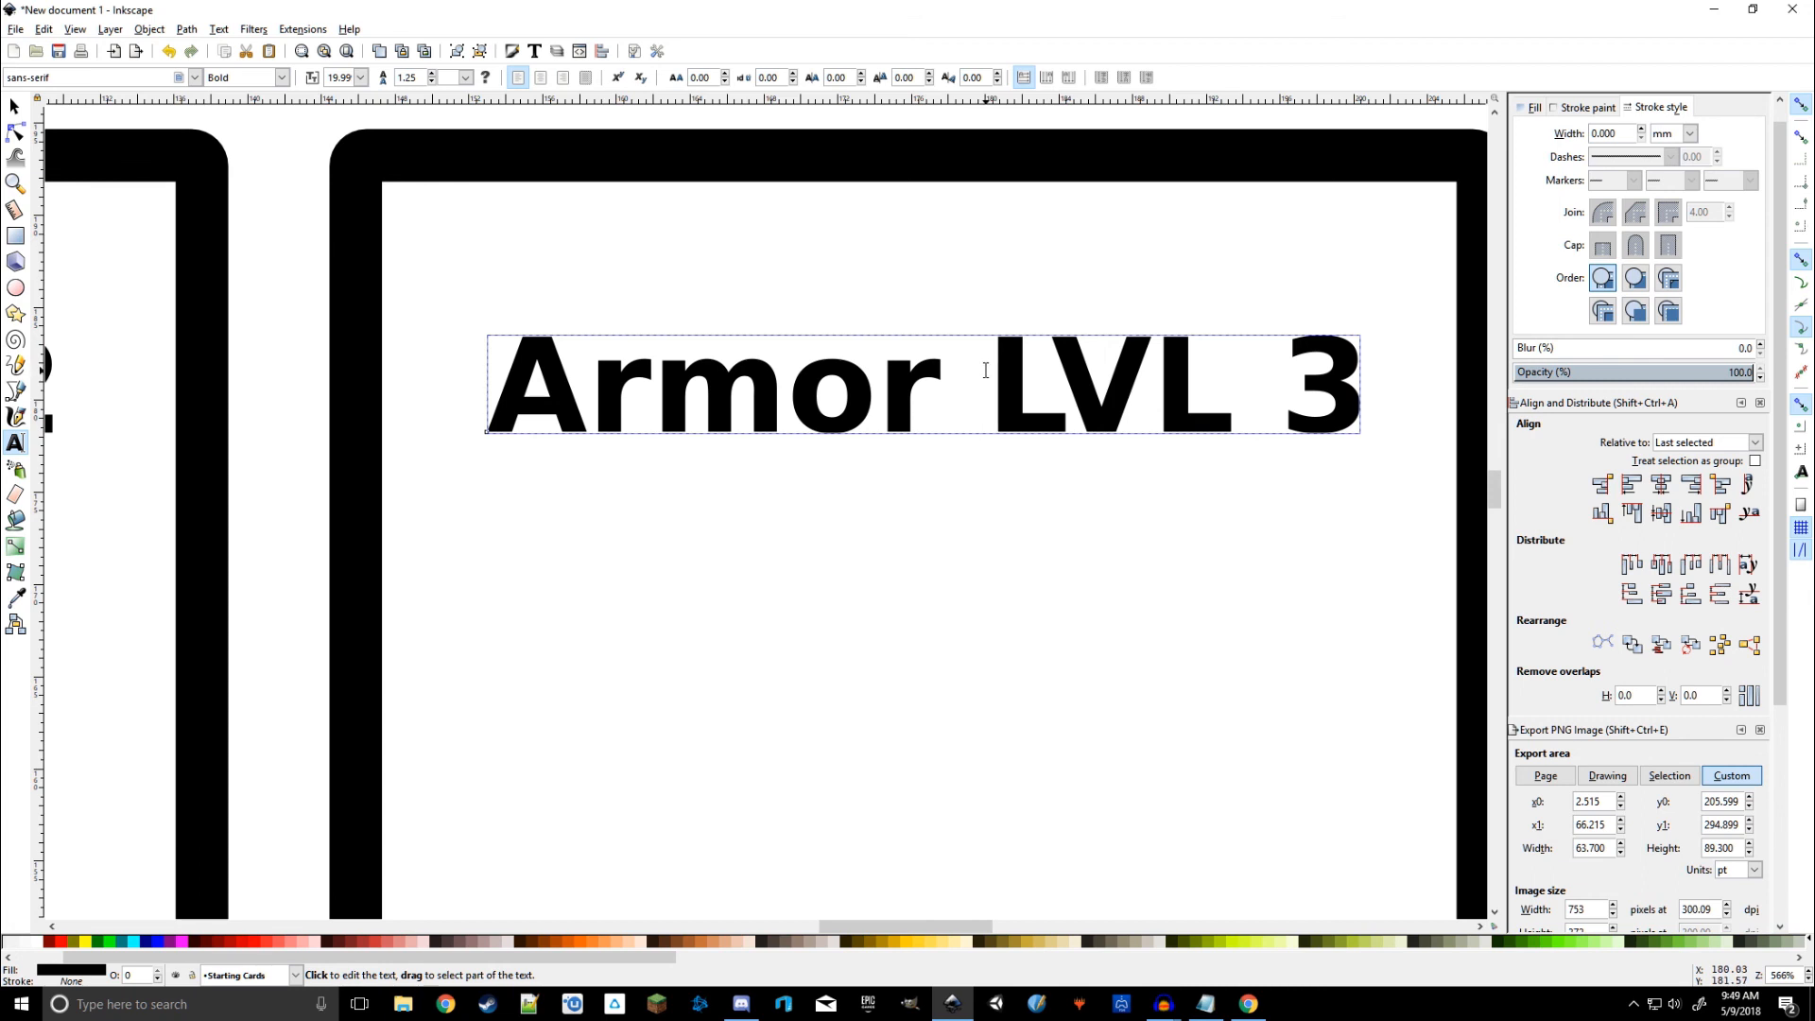
{"action": "key", "text": "ctrl+a"}
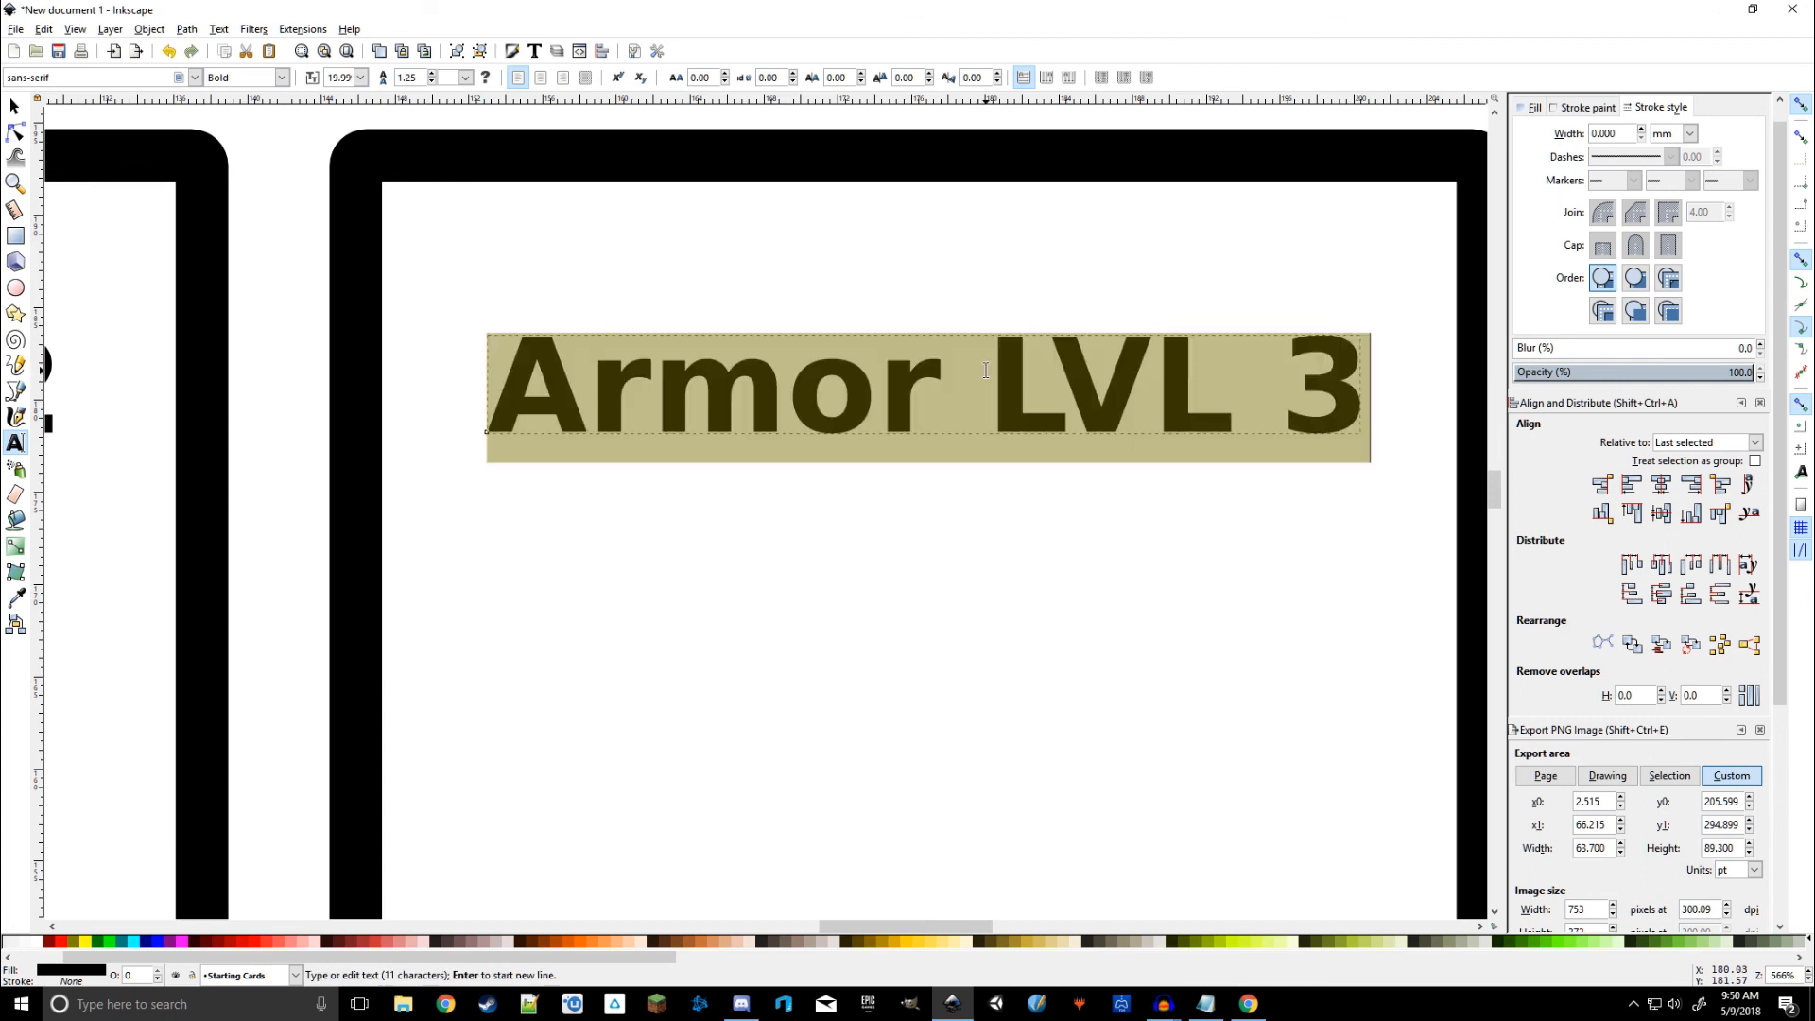
{"action": "left_click", "coordinate": [544, 82]}
Step: Rename the right middle card's title to Gun LVL 3
{"action": "left_click", "coordinate": [854, 402]}
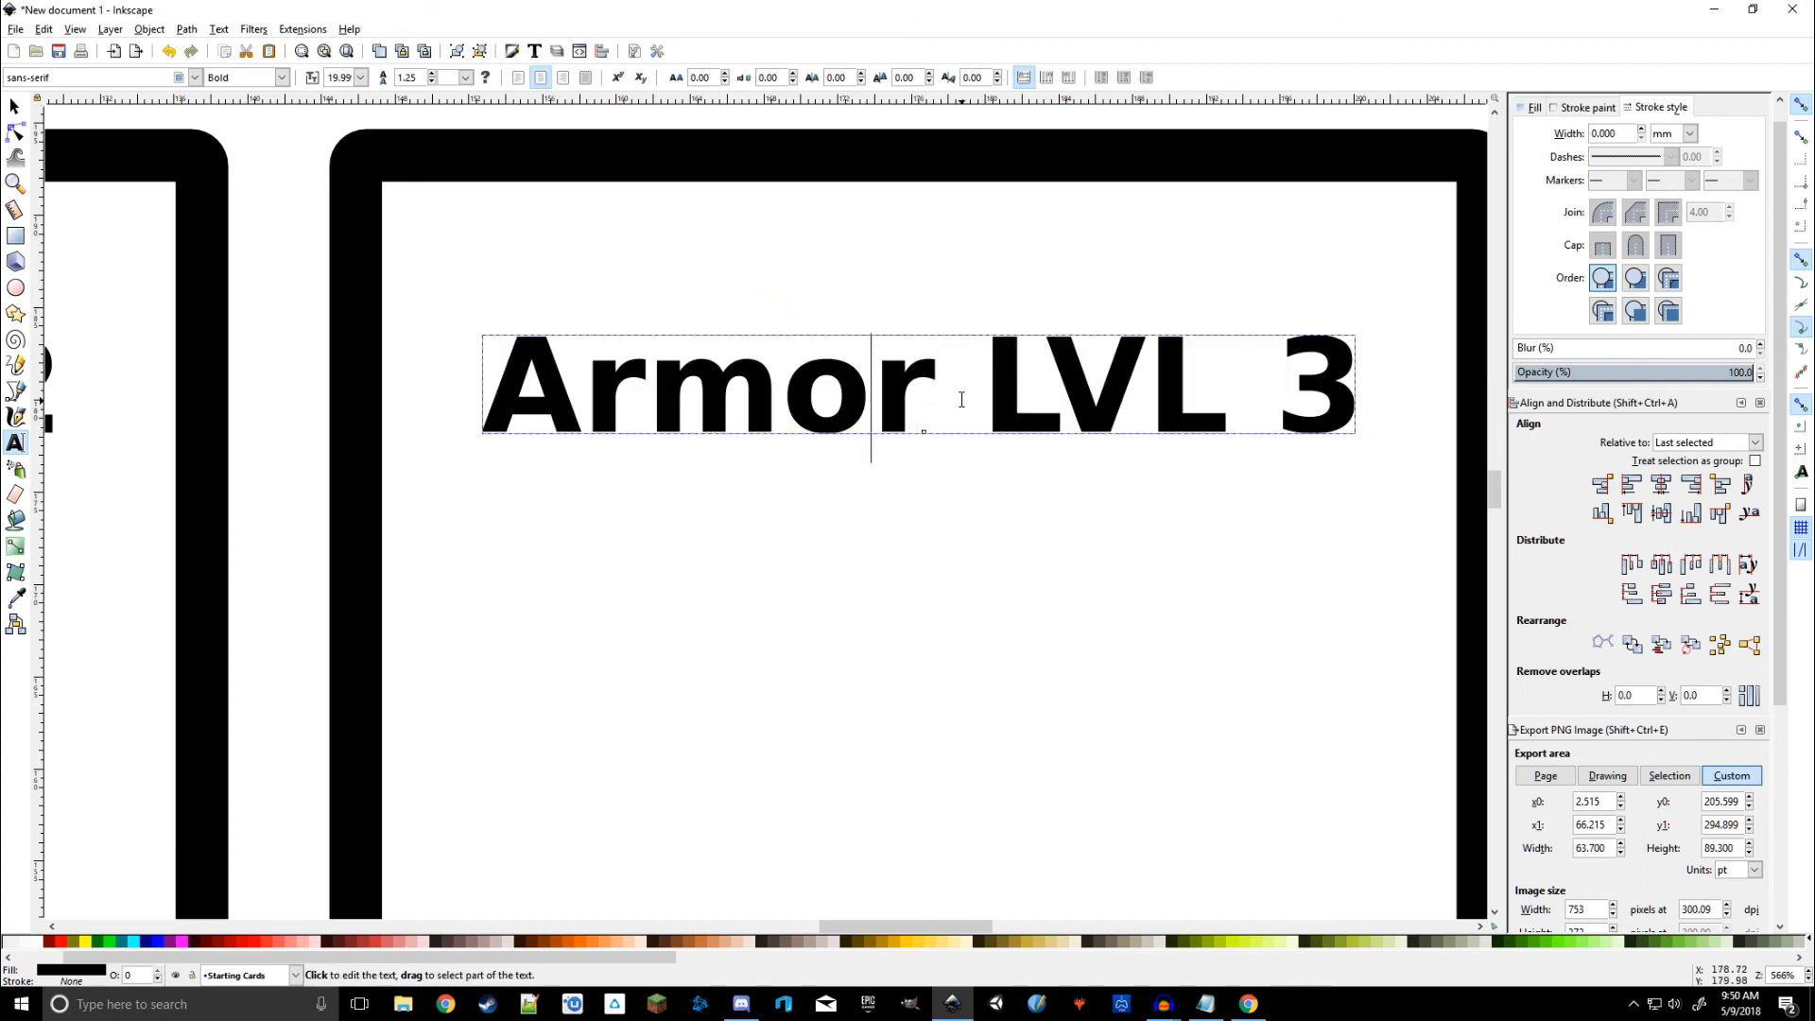
{"action": "left_click_drag", "start_coordinate": [936, 402], "coordinate": [534, 390]}
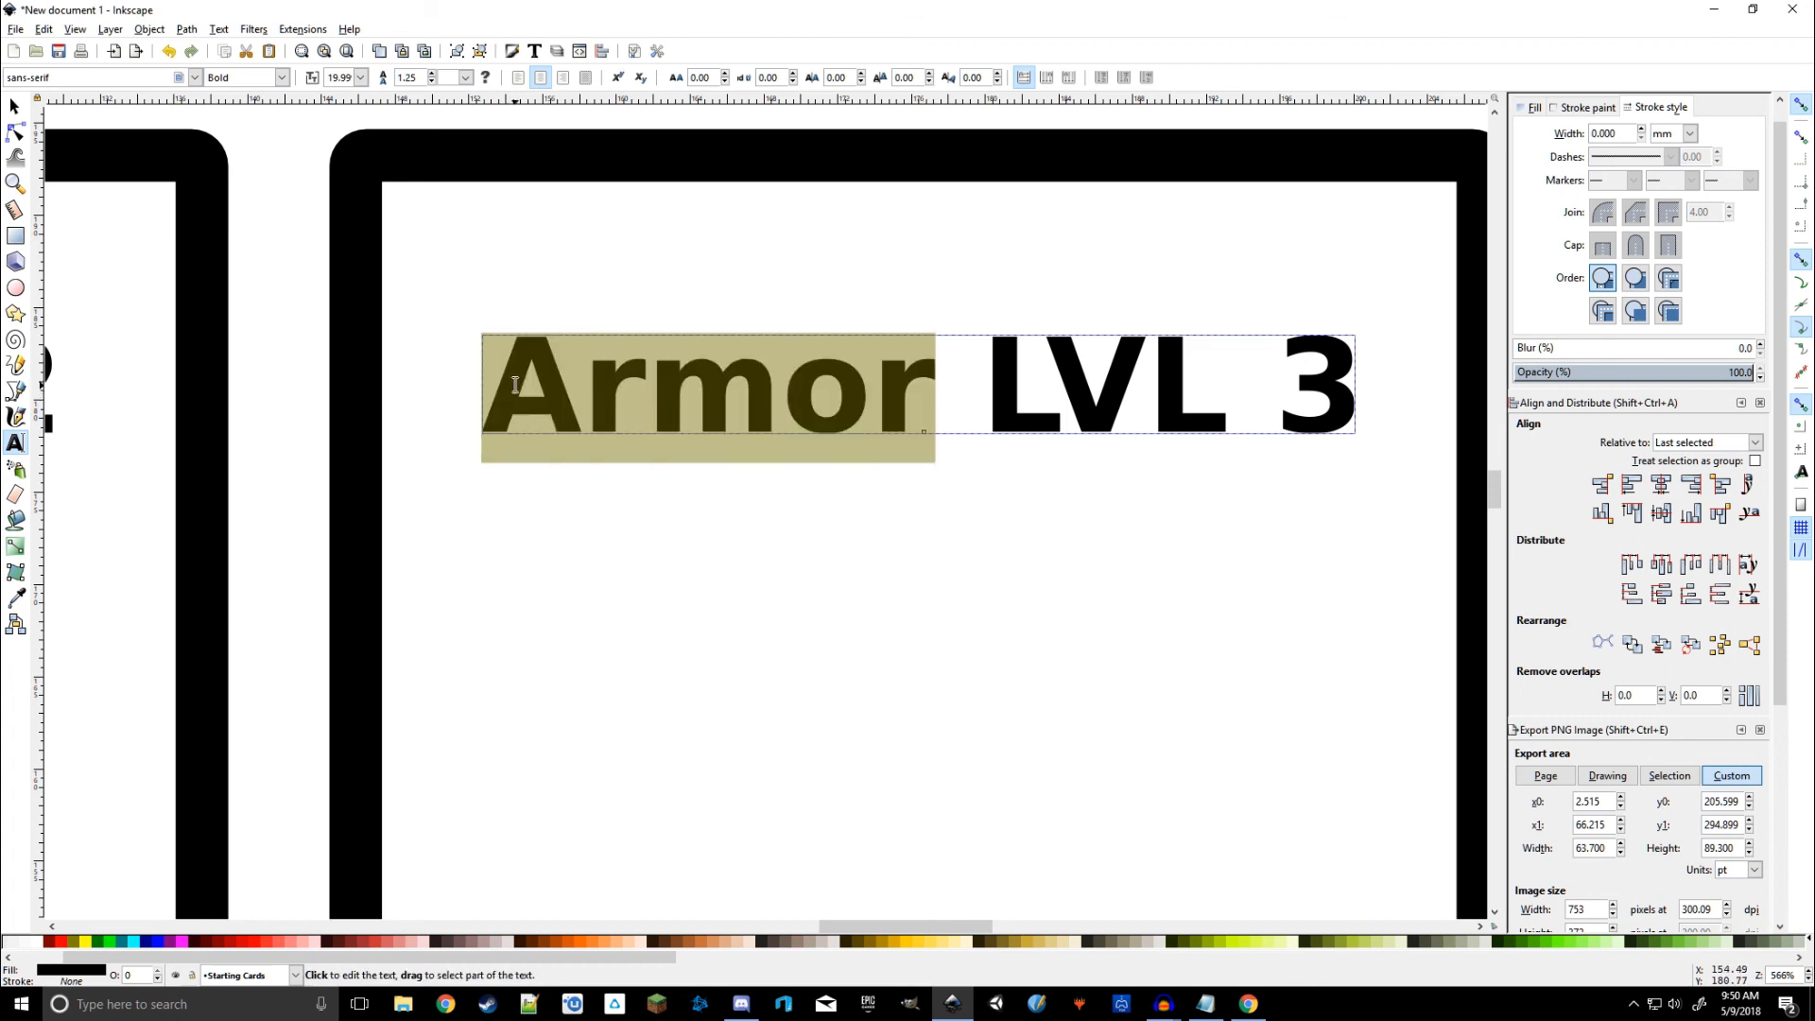
{"action": "type", "text": "GUN"}
{"action": "key", "text": "BackSpace"}
{"action": "key", "text": "BackSpace"}
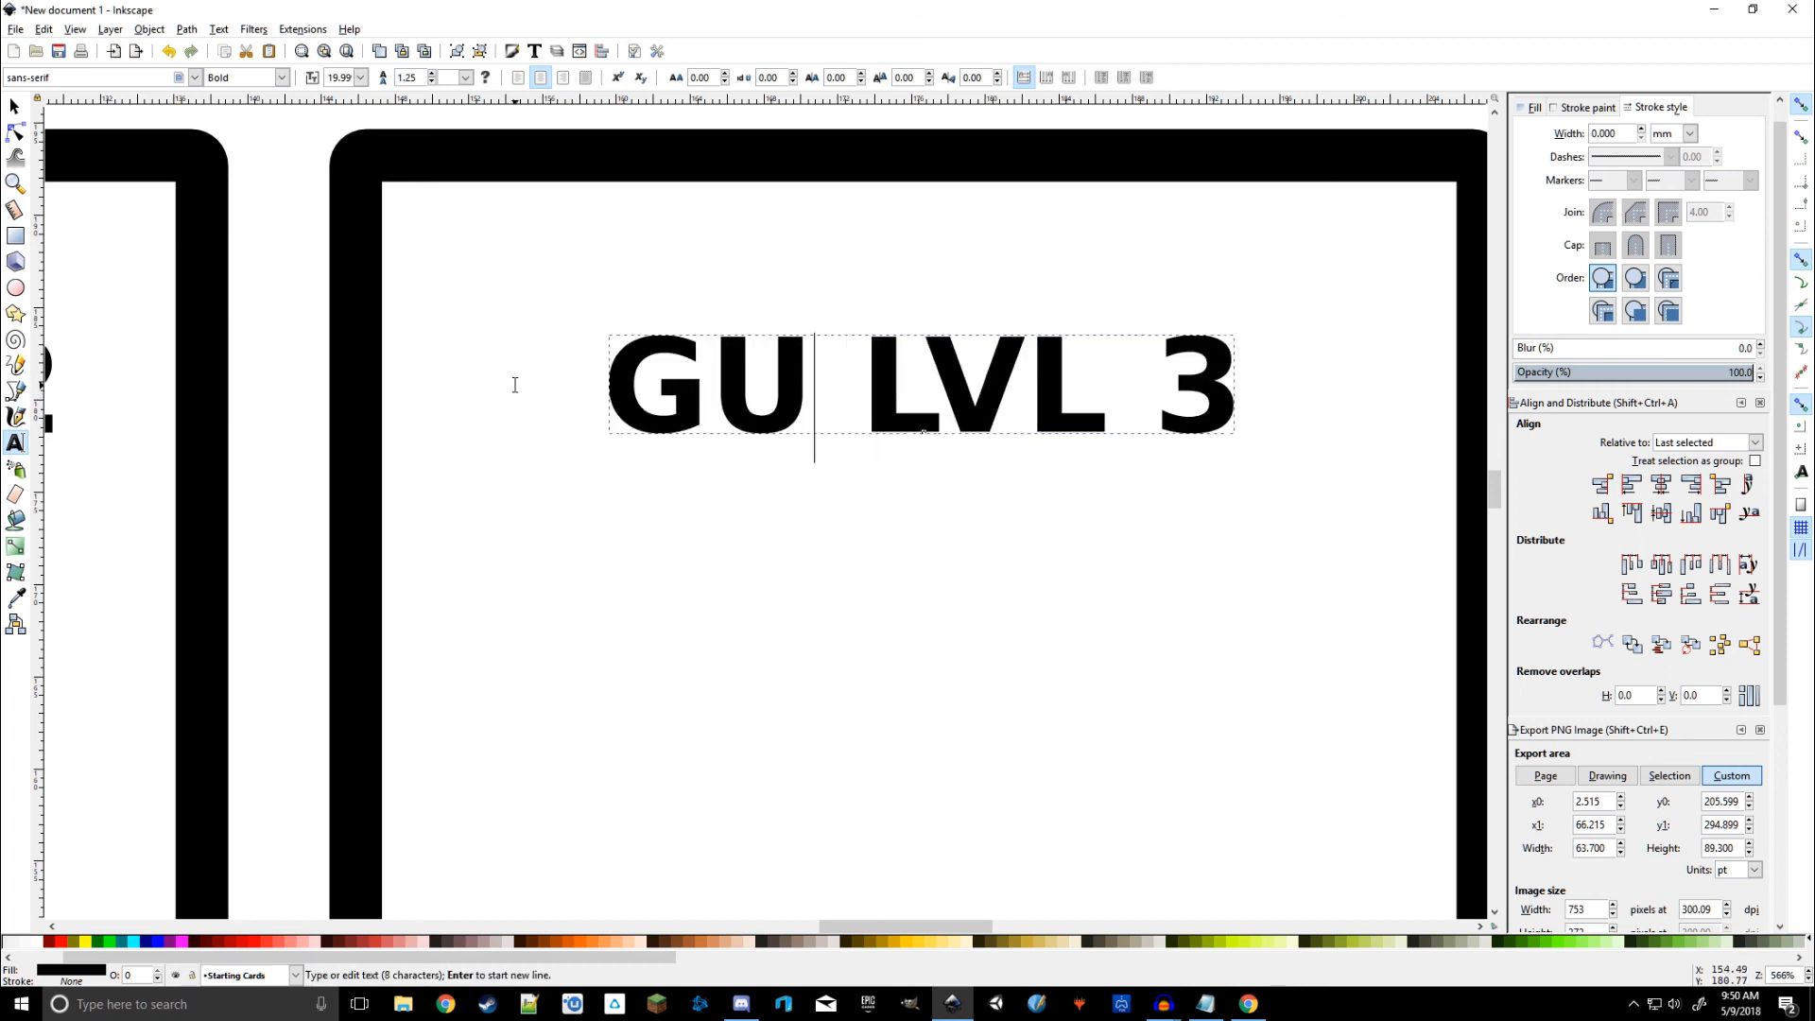
{"action": "type", "text": "un"}
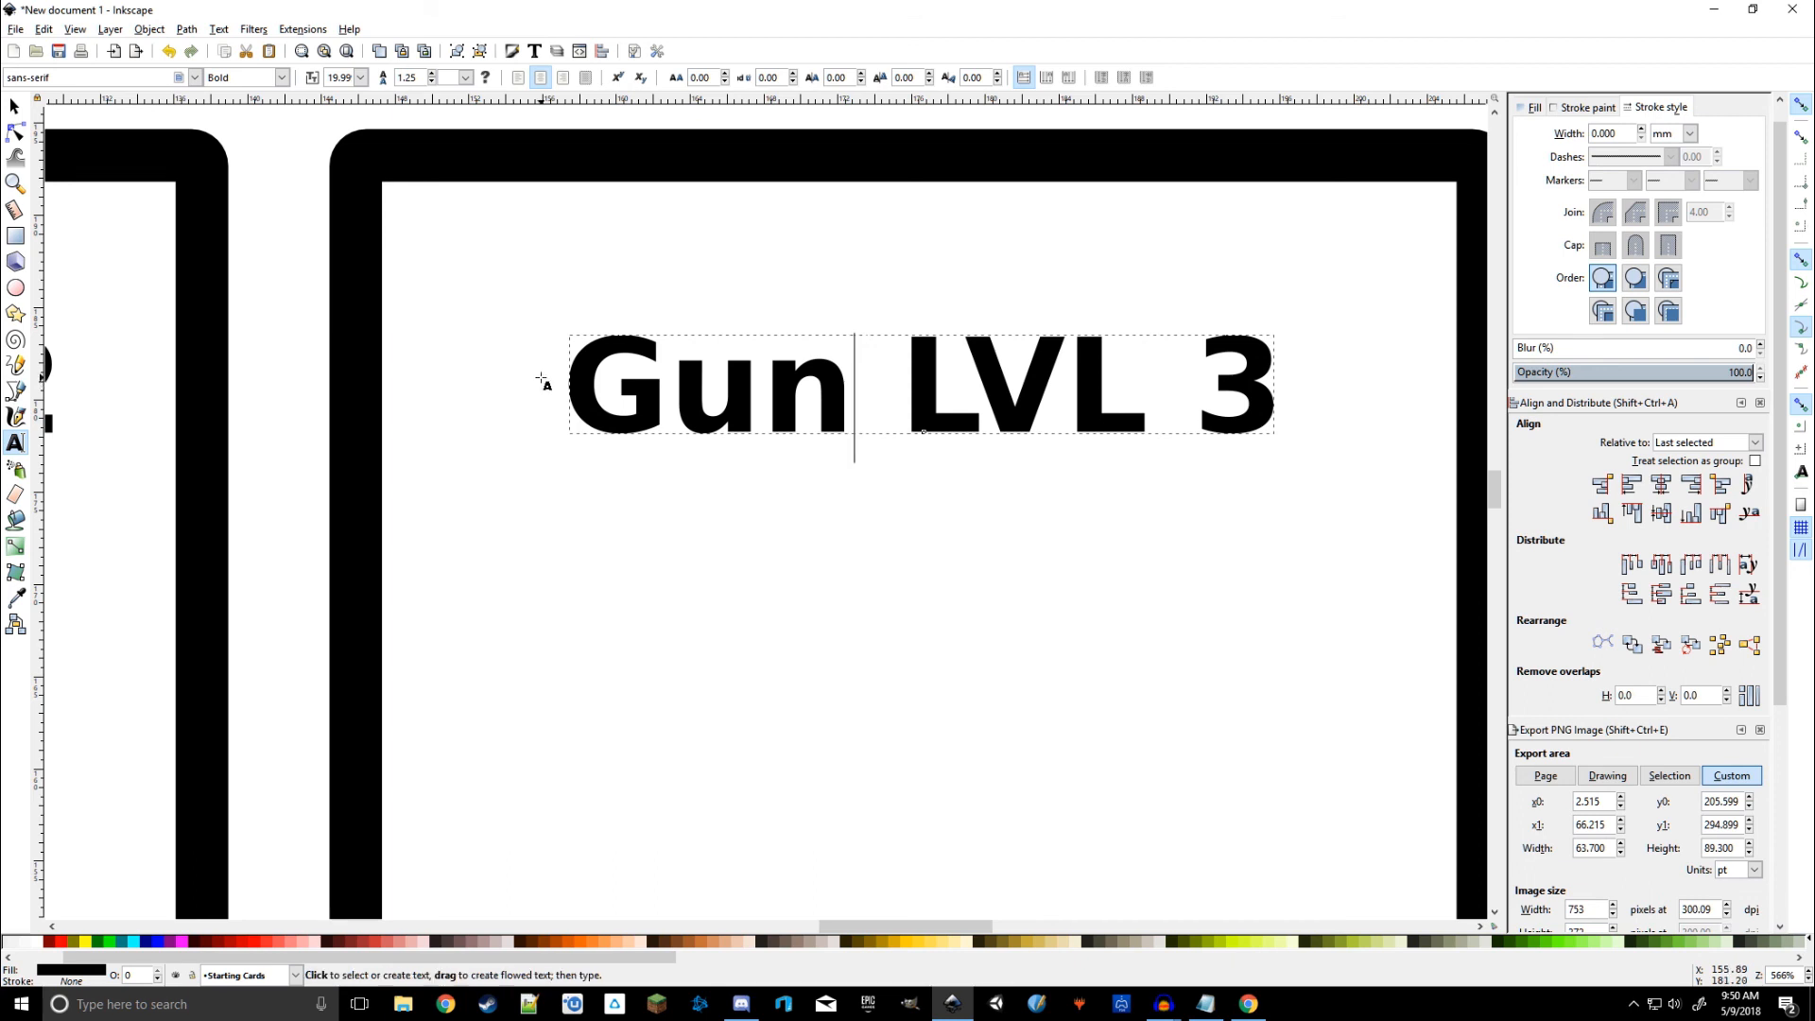
Step: Rename the centre middle title to Gun LVL 2 and select 'Armor' in the left title
{"action": "scroll", "coordinate": [598, 435], "scroll_direction": "down", "scroll_amount": 4}
{"action": "scroll", "coordinate": [963, 643], "scroll_direction": "left", "scroll_amount": 8}
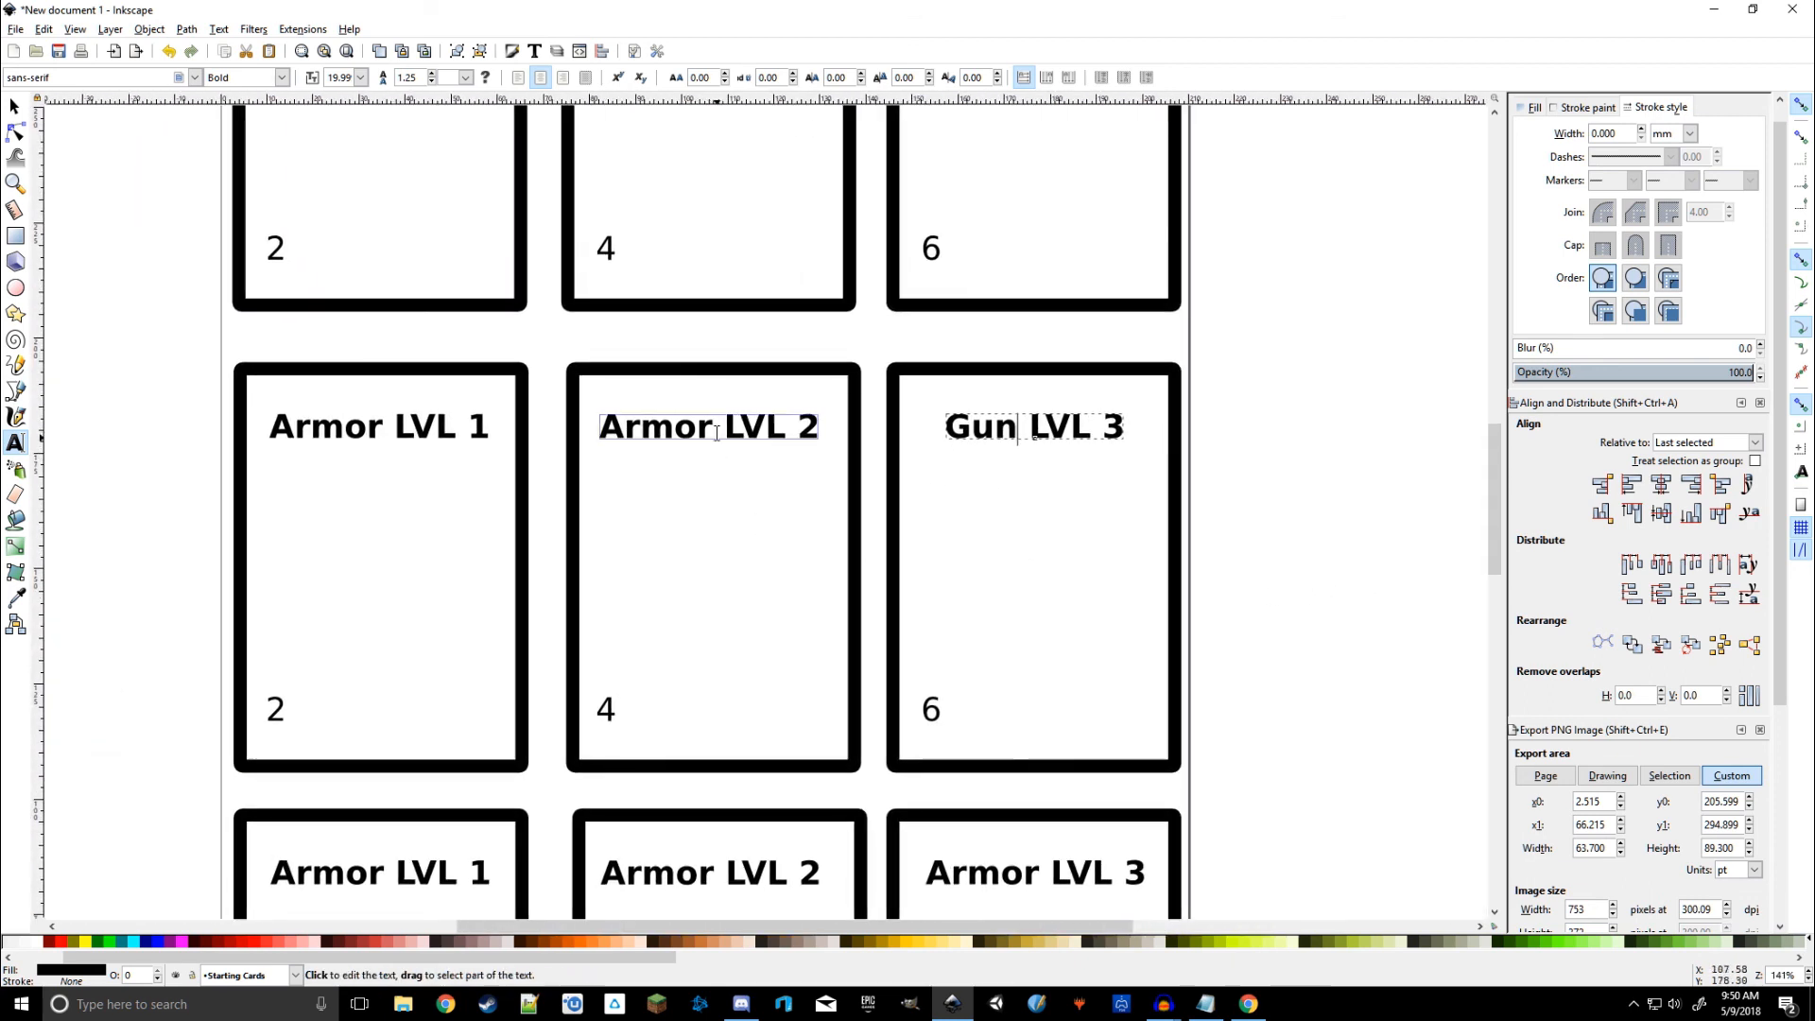
{"action": "left_click_drag", "start_coordinate": [712, 427], "coordinate": [575, 432]}
{"action": "type", "text": "Gun"}
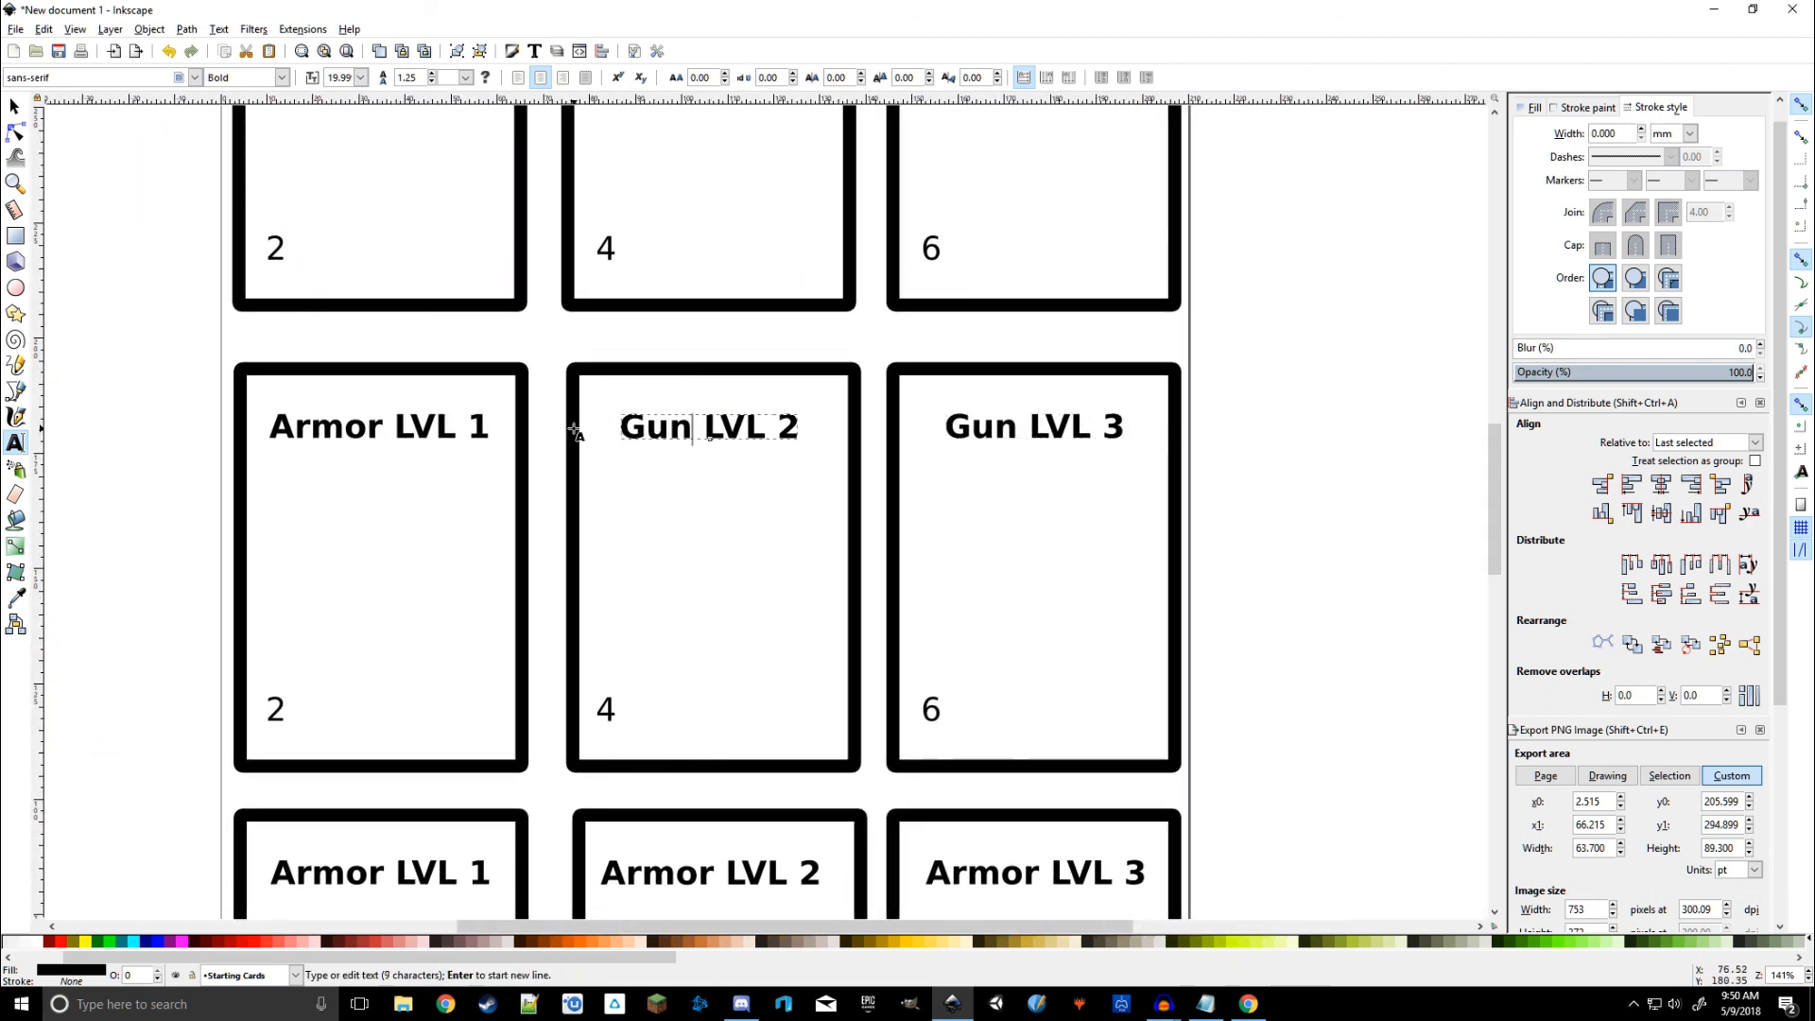
{"action": "left_click_drag", "start_coordinate": [383, 428], "coordinate": [260, 432]}
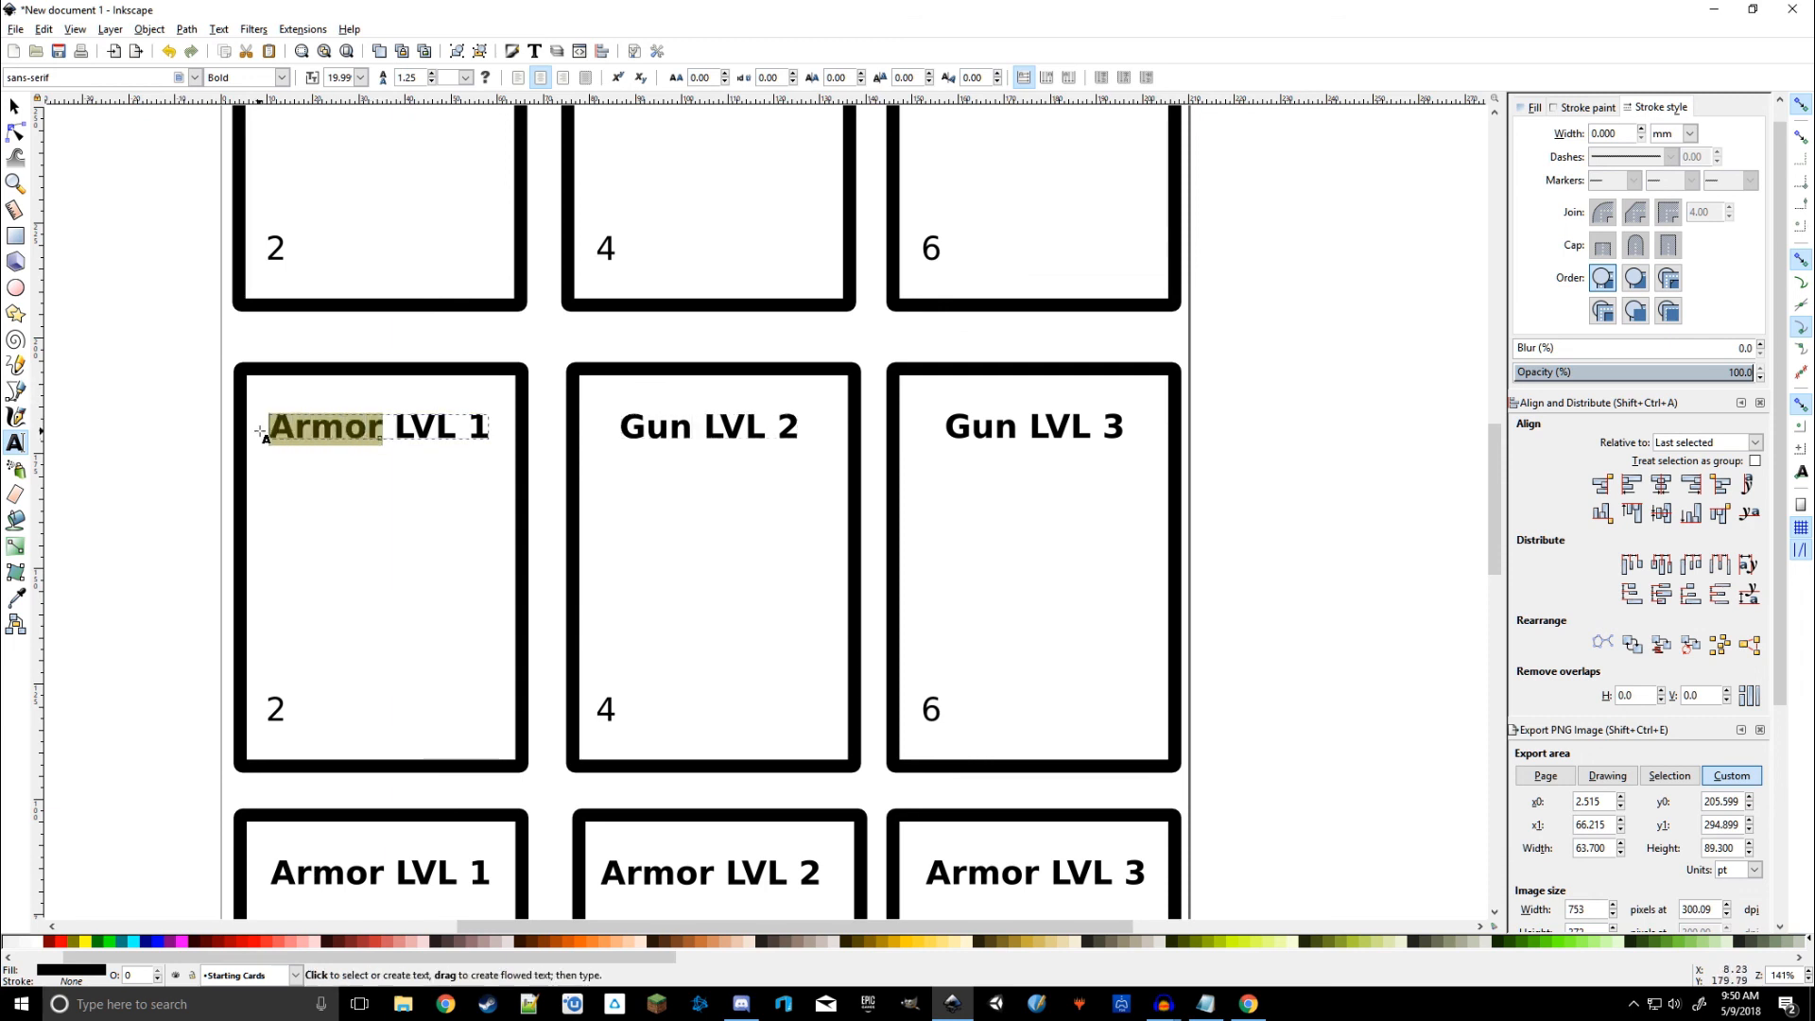